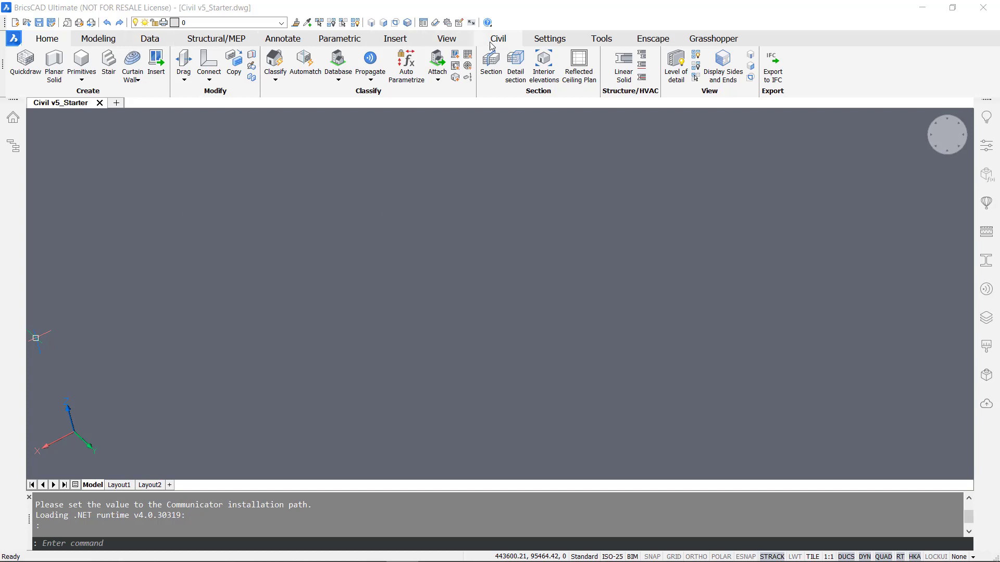
Start creating a TIN surface by importing from a file and select the points file 442-70K.txt
click(505, 44)
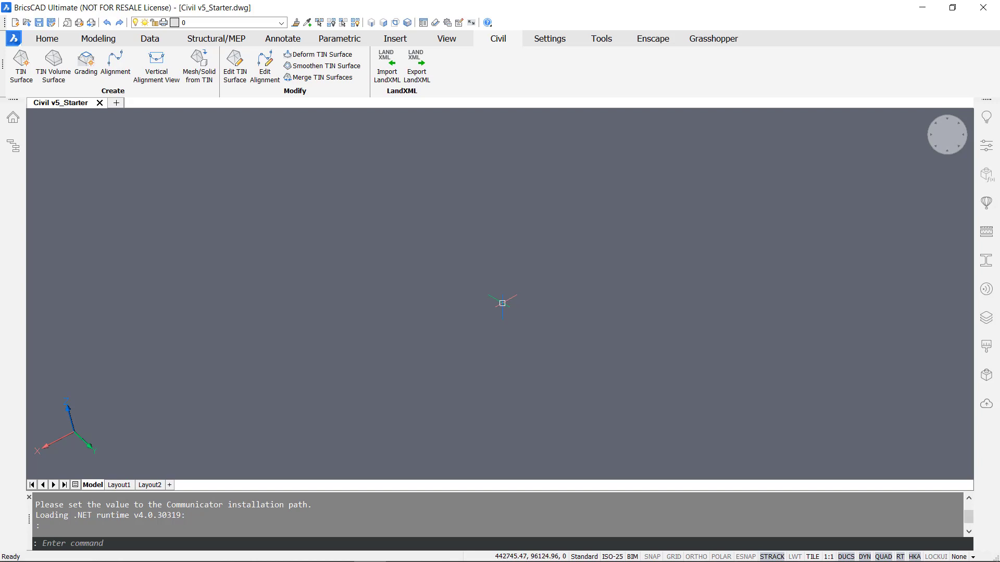
click(22, 75)
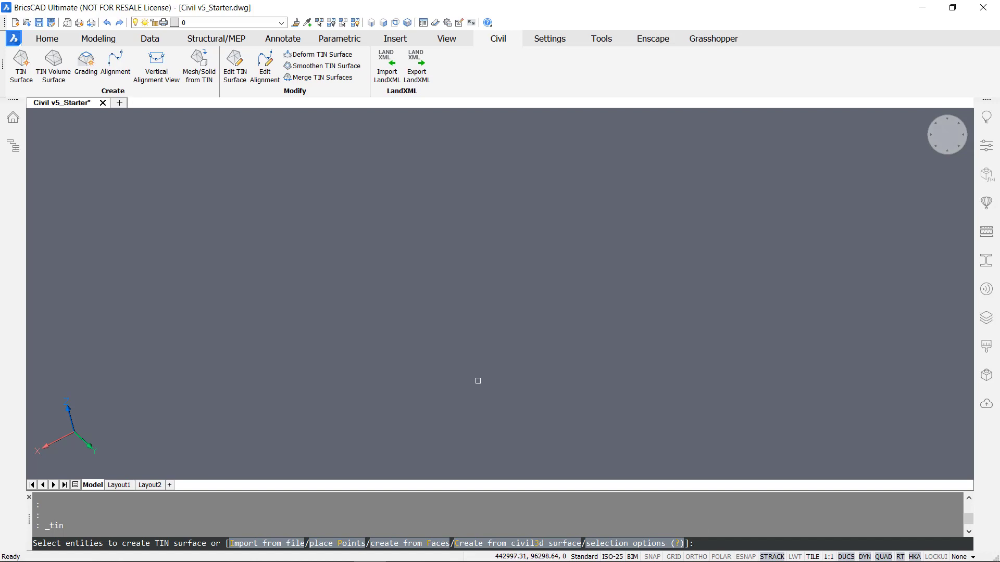
text(i)
key(Return)
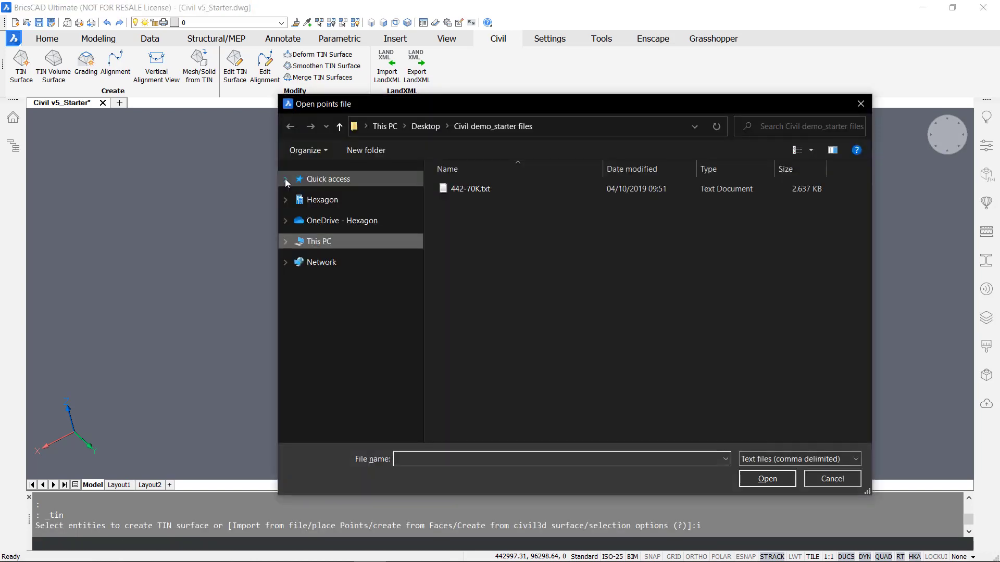
click(477, 191)
Open 442-70K.txt in Notepad and examine its comma-delimited point coordinates
right_click(476, 191)
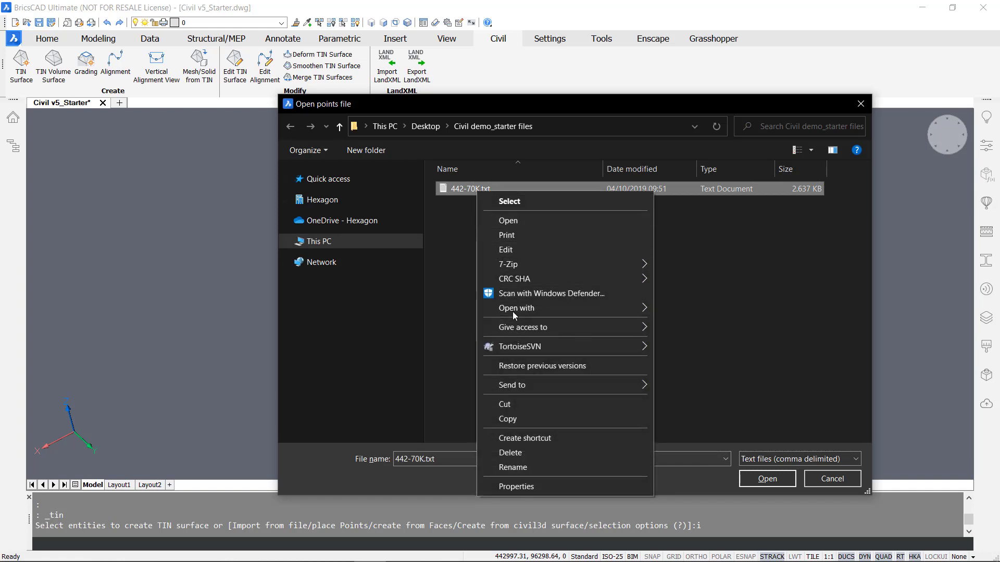
mouse_move(512, 273)
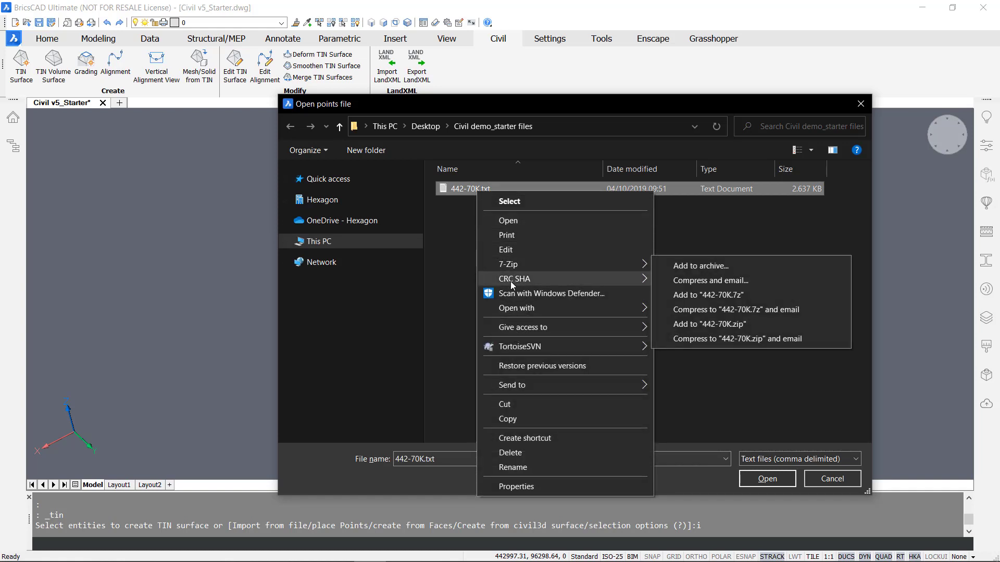
mouse_move(648, 312)
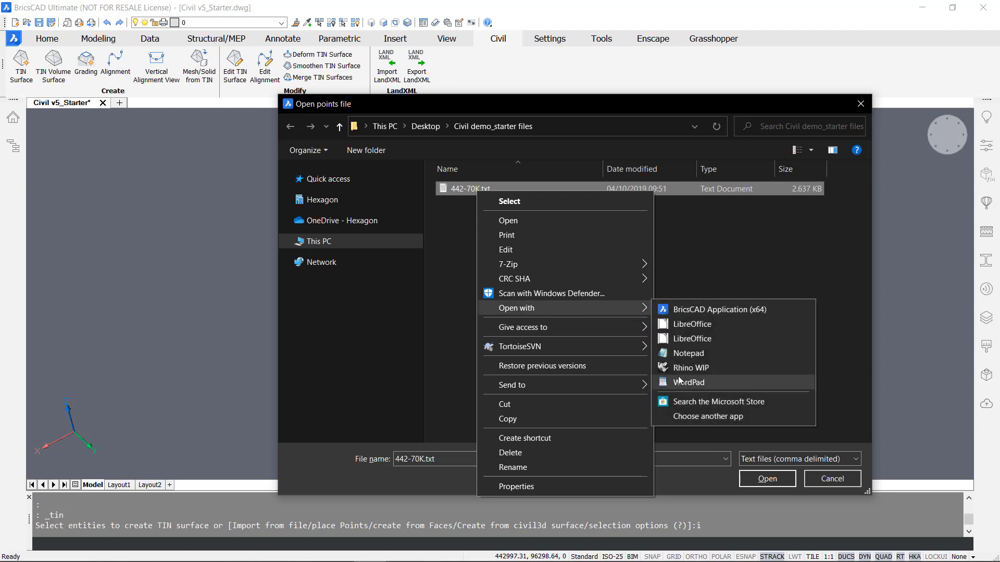
click(680, 353)
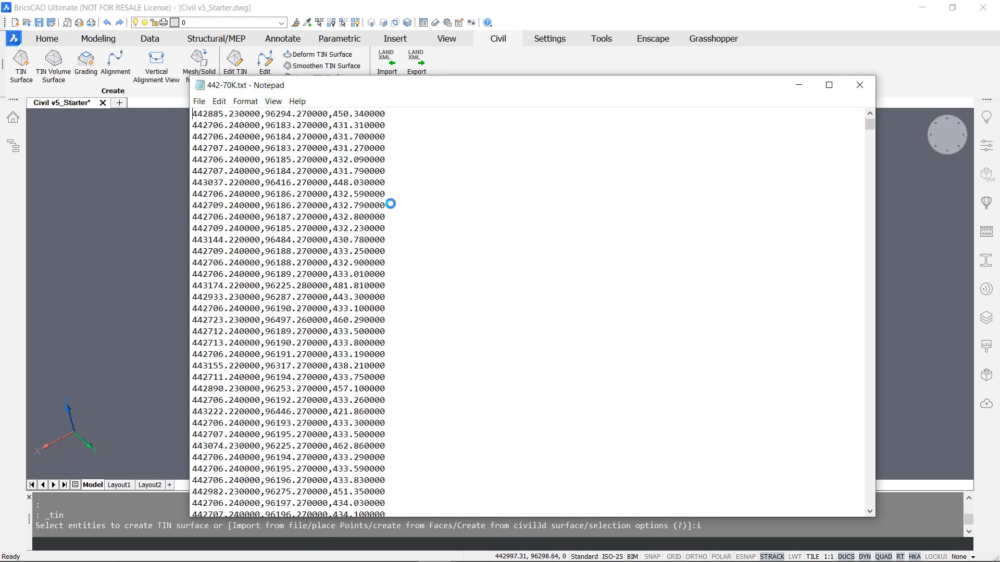
scroll(424, 223, down, 5)
scroll(423, 221, down, 10)
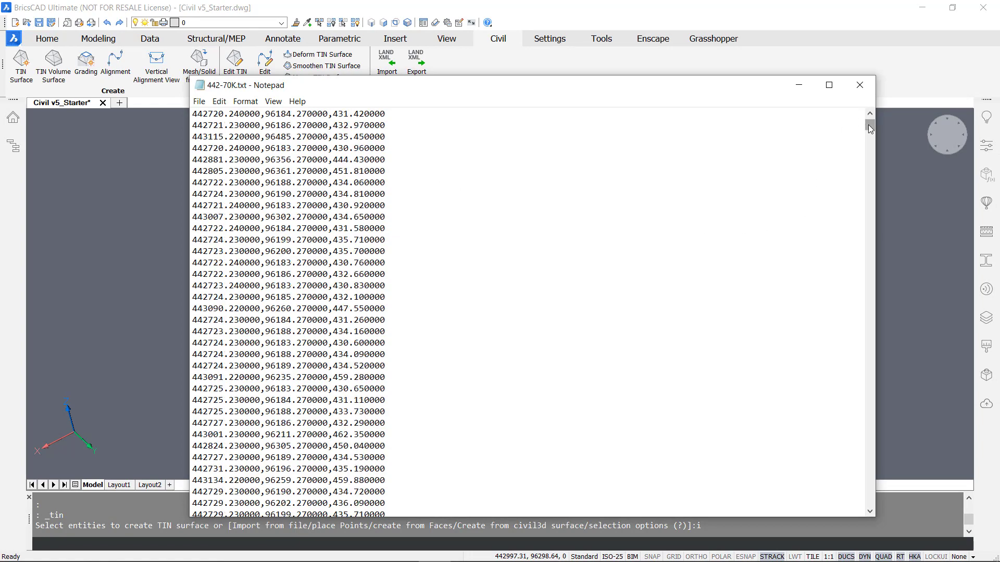
mouse_move(869, 128)
mouse_down()
mouse_move(869, 343)
mouse_move(846, 461)
mouse_move(857, 508)
mouse_move(869, 121)
mouse_up()
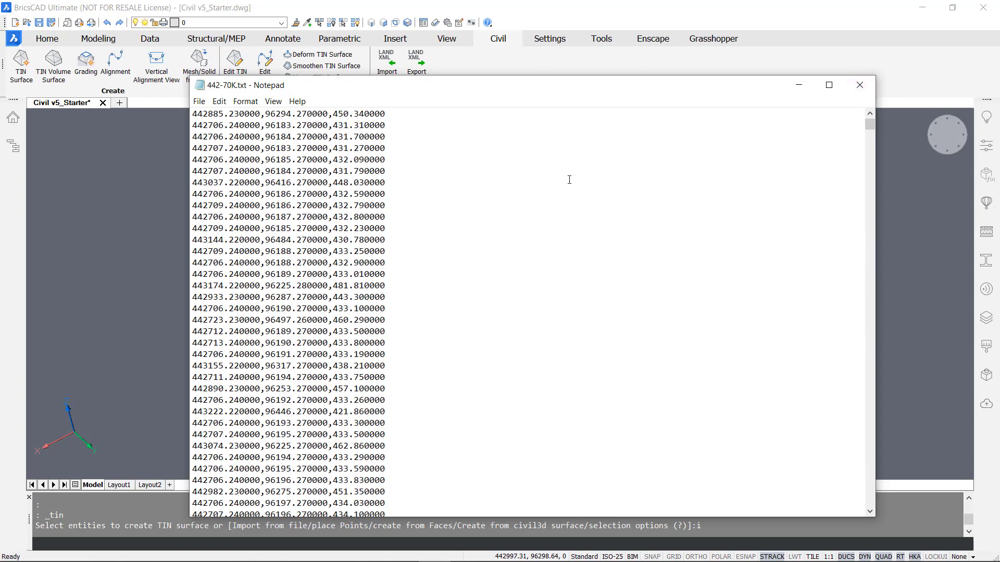
click(858, 86)
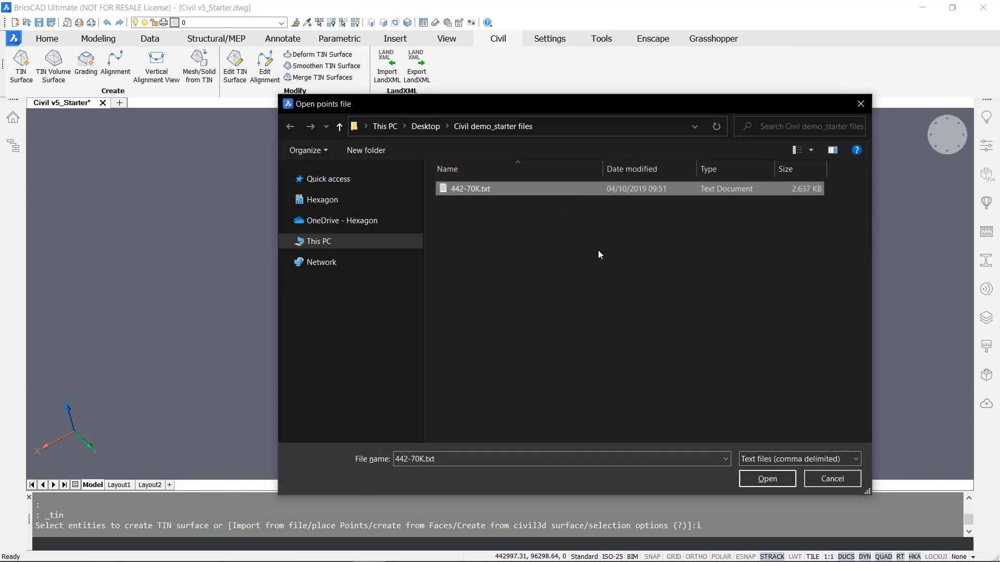
Create the TIN surface from 442-70K.txt and assign it to the Surface layer
click(767, 480)
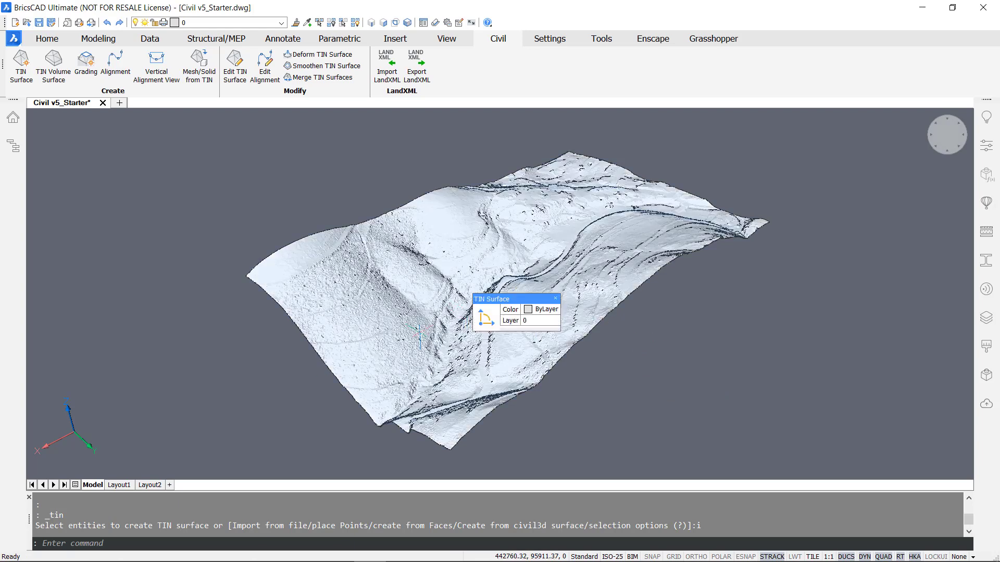
click(544, 325)
click(545, 327)
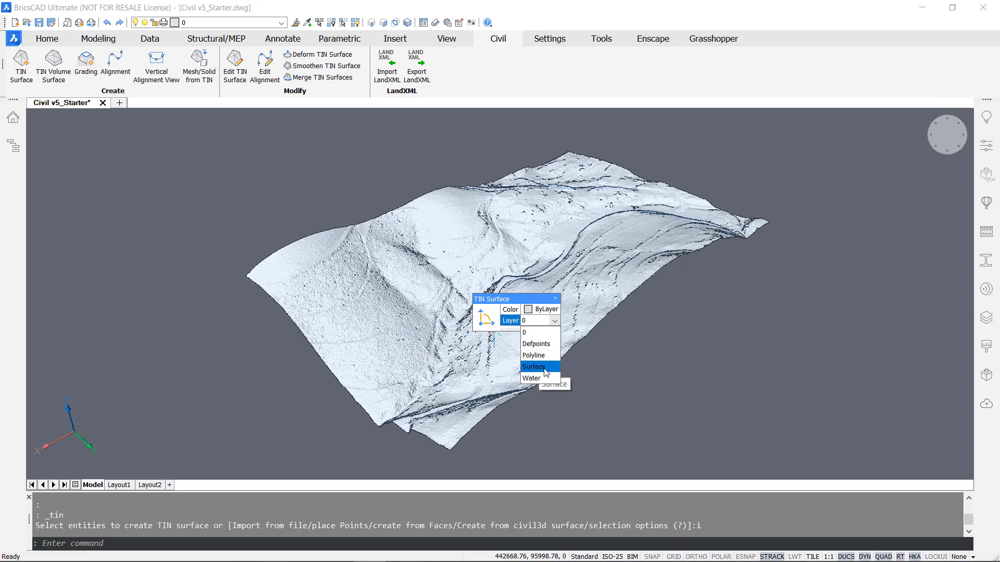
click(544, 368)
click(635, 386)
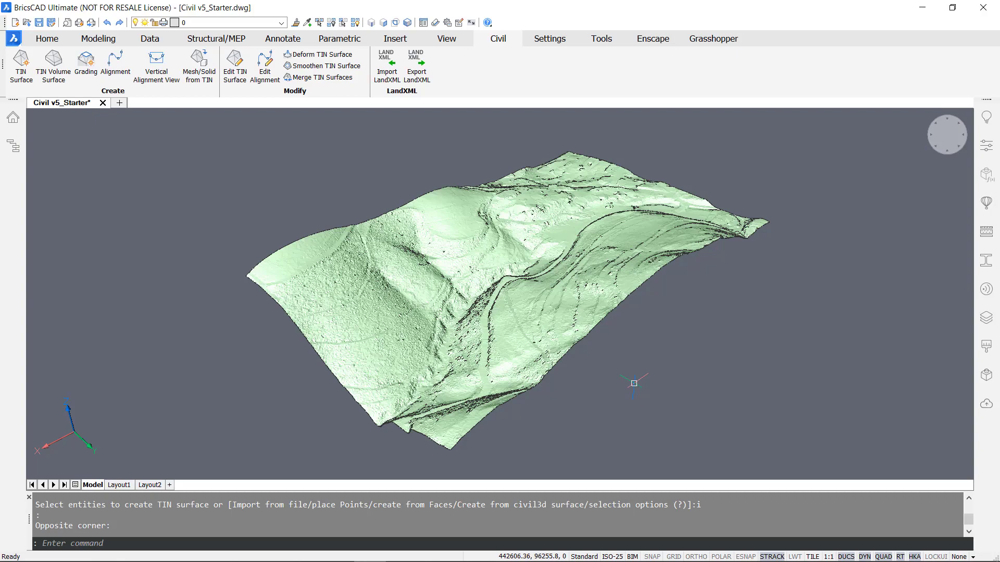
Show the TIN surface's properties and turn its contours on
shift+middle_drag(633, 384, 654, 363)
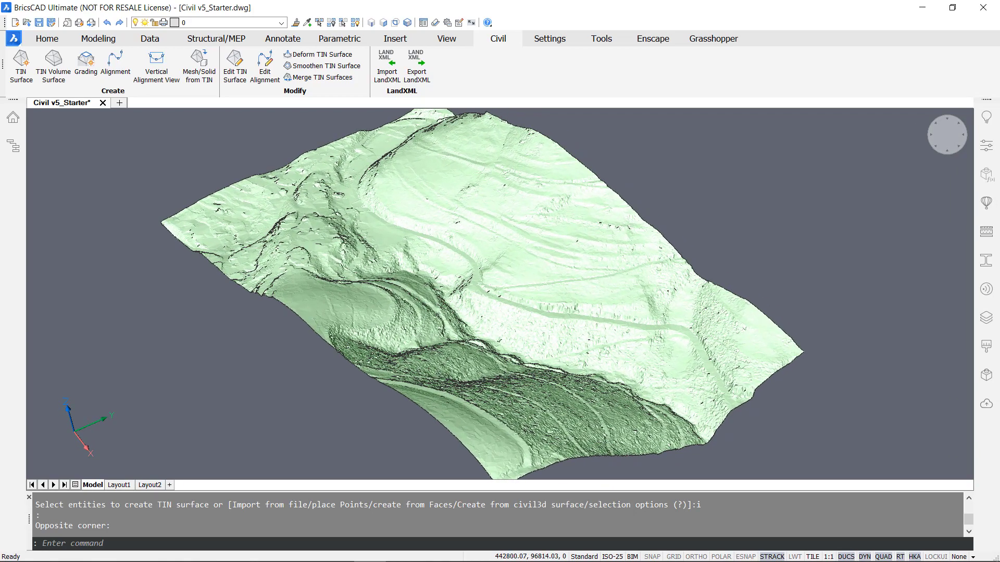
mouse_move(701, 278)
middle_drag(838, 276, 797, 252)
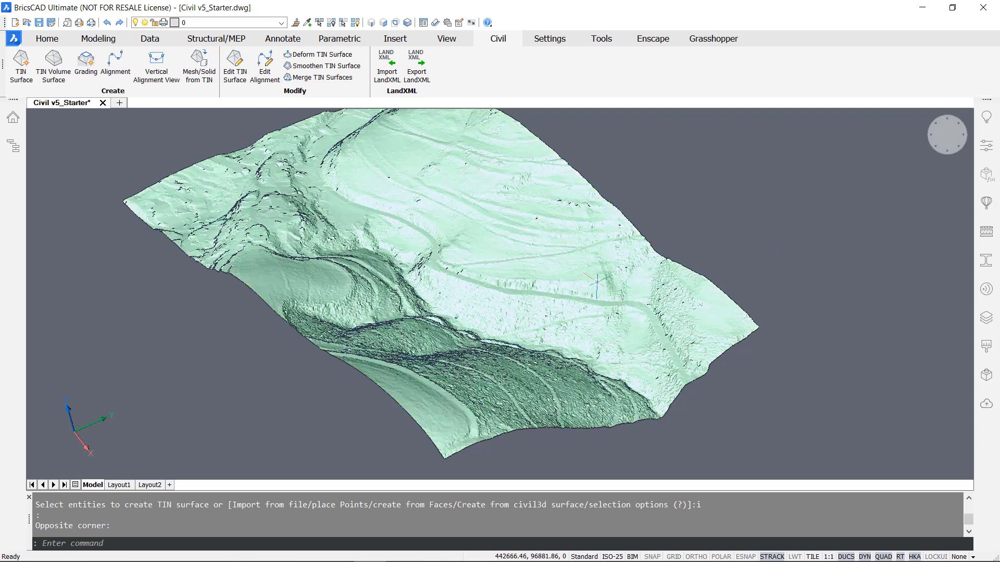
click(986, 145)
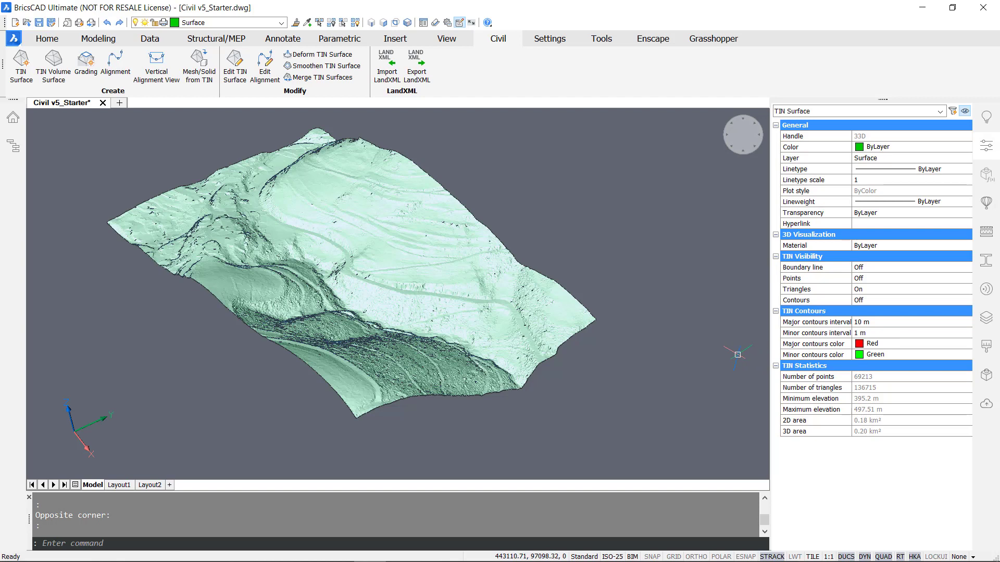
click(866, 304)
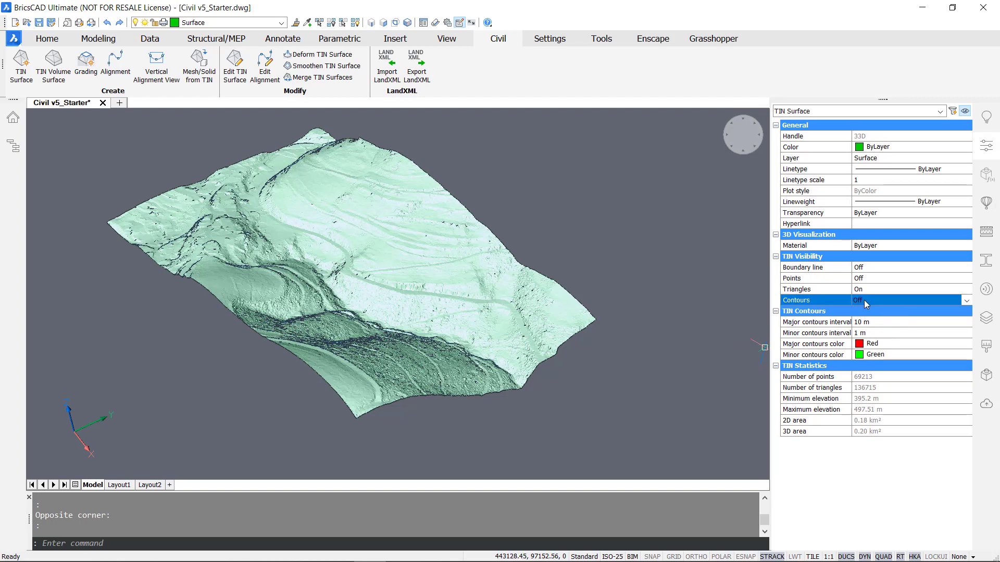
click(866, 303)
click(869, 329)
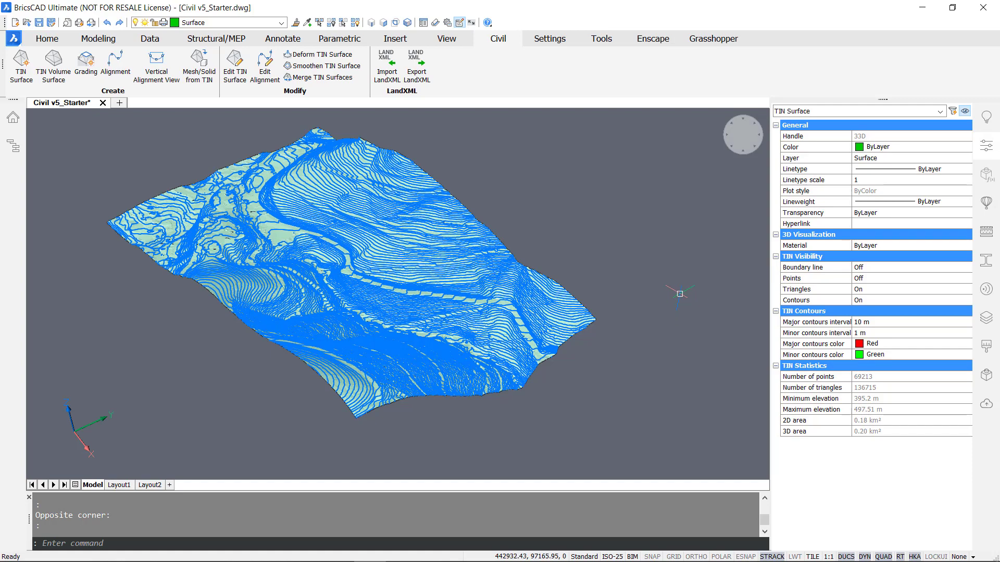
Set the TIN surface's minor contours interval to 5 m
shift+middle_drag(672, 303, 672, 276)
shift+middle_drag(656, 320, 739, 350)
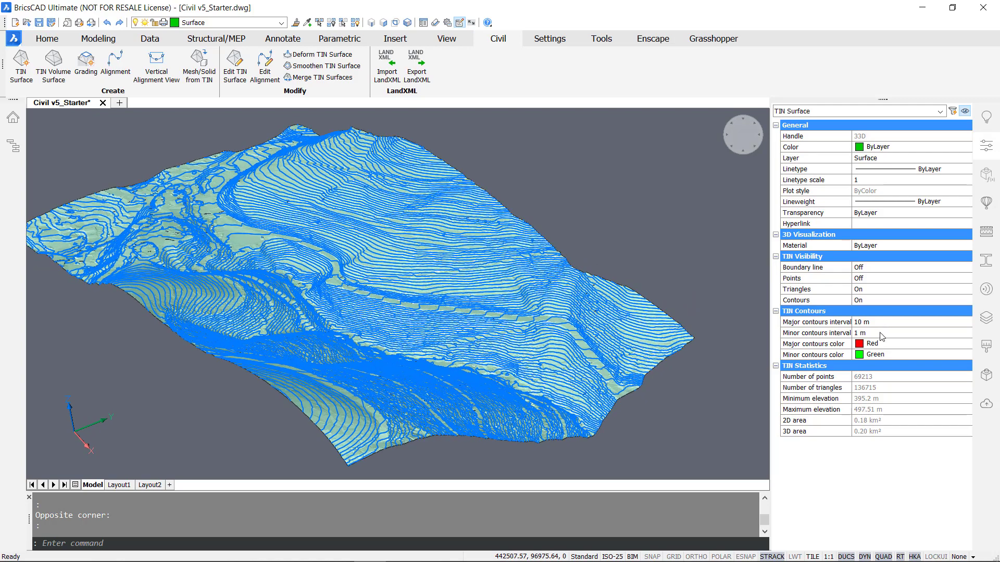
click(880, 332)
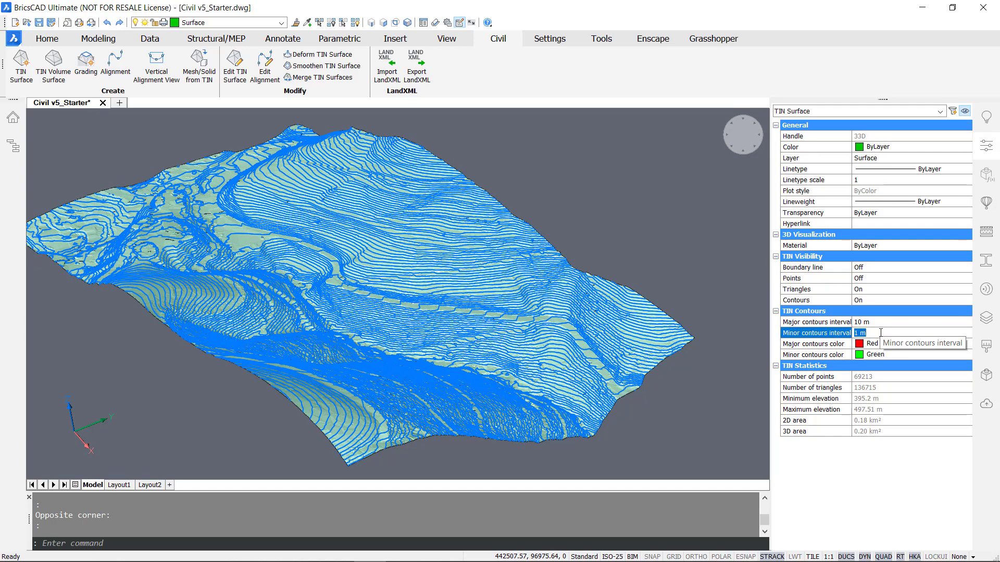
text(5)
key(Return)
shift+middle_drag(666, 287, 613, 302)
mouse_move(509, 330)
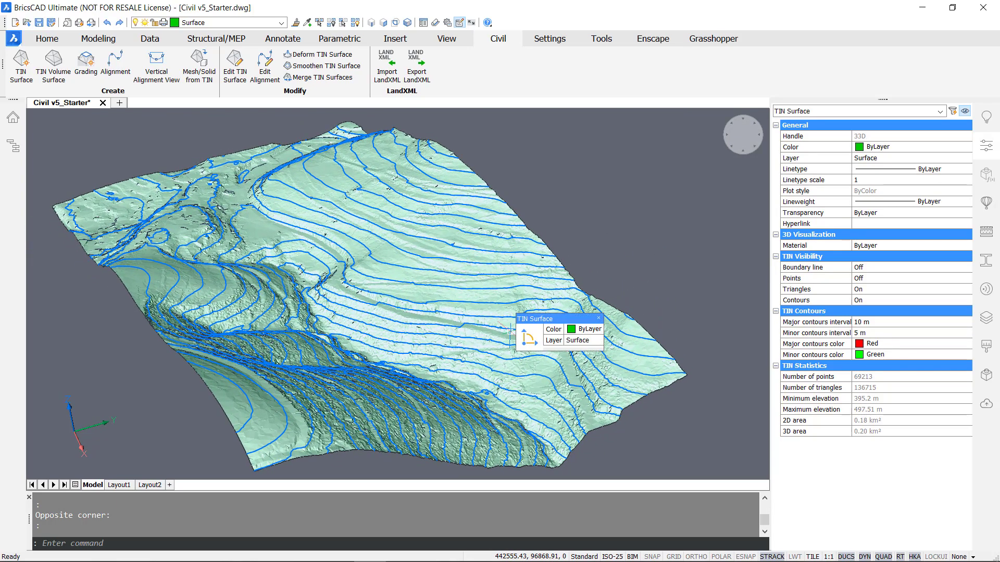
Set the TIN surface's major contours color to index color 250 and clear the selection
shift+middle_drag(611, 269, 656, 273)
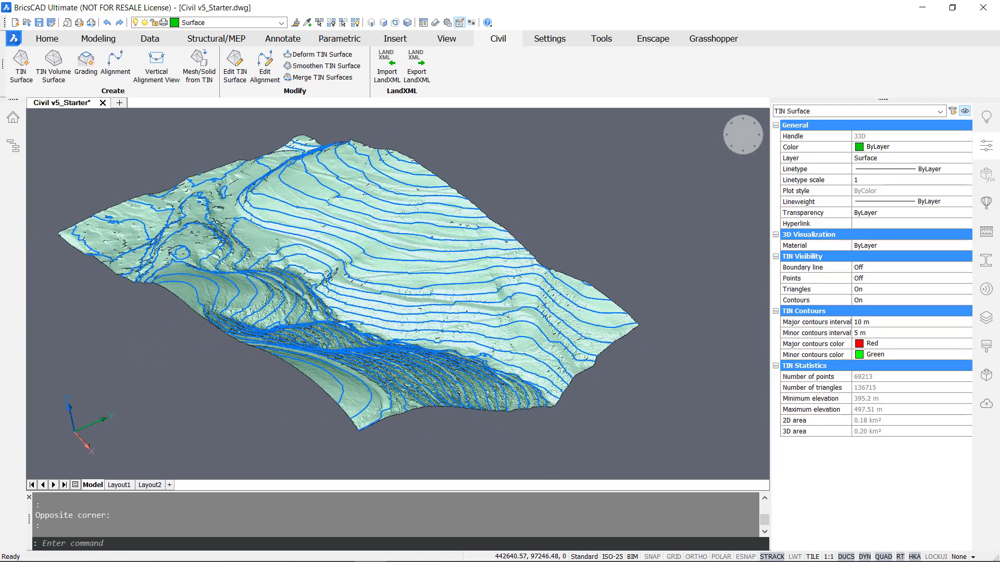
click(894, 346)
click(894, 346)
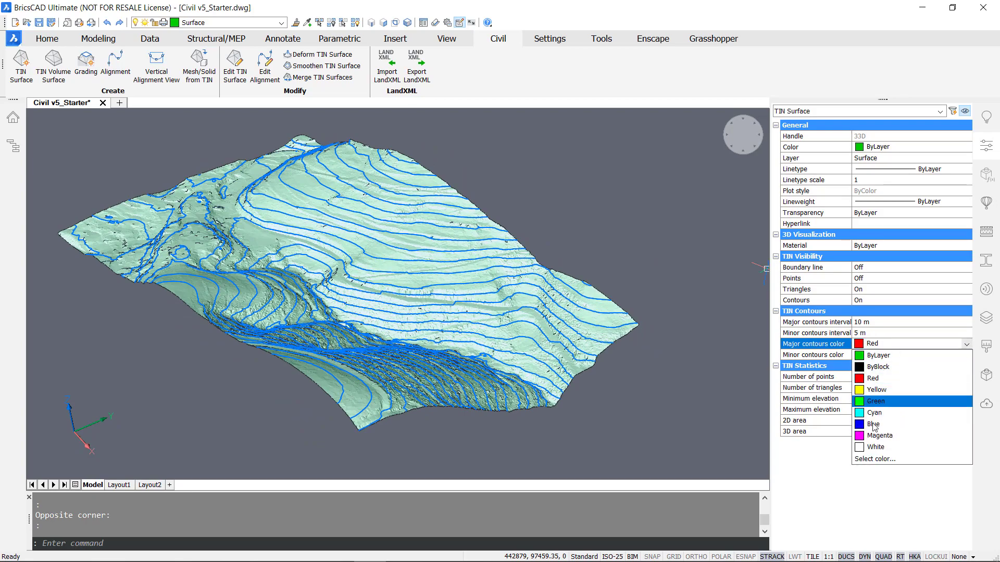
click(879, 465)
click(670, 399)
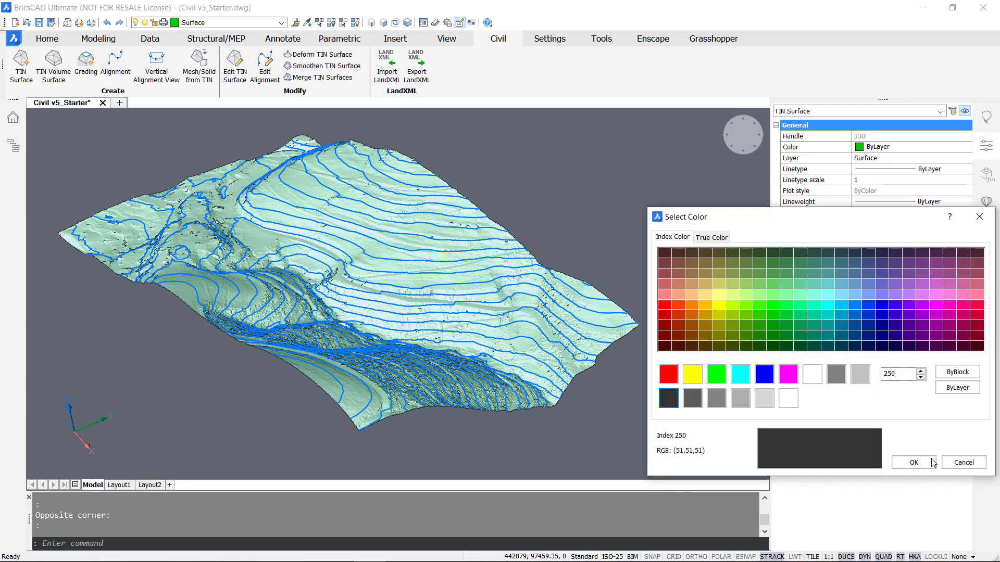
click(911, 461)
key(Escape)
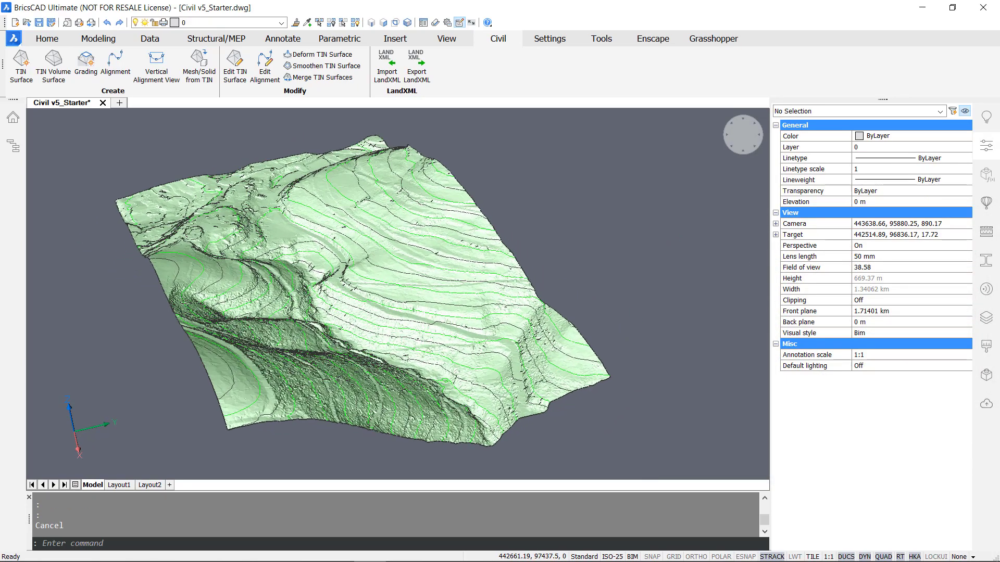
Select the TIN surface to recheck its properties, then hide them and clear the selection
shift+middle_drag(333, 297, 589, 323)
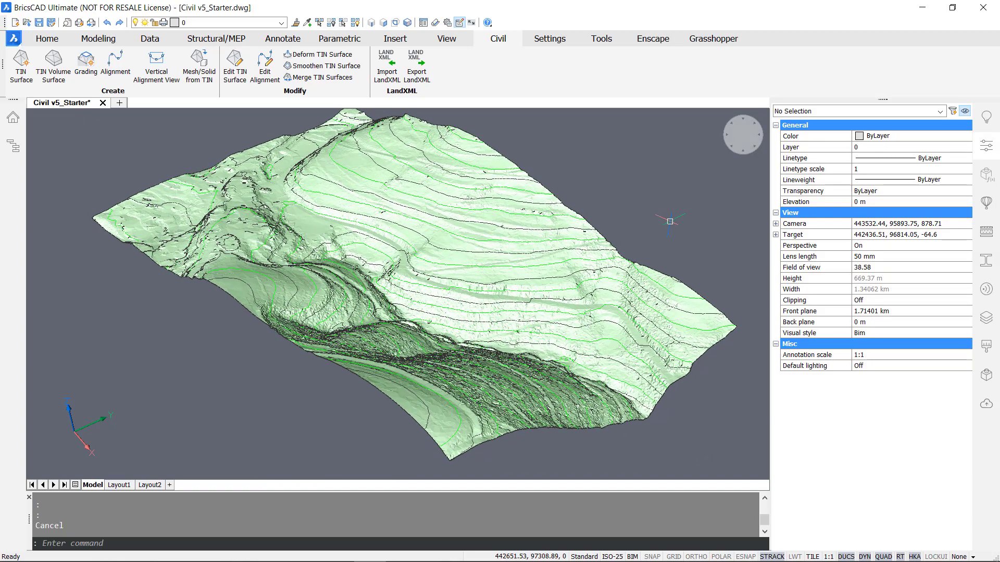
click(614, 256)
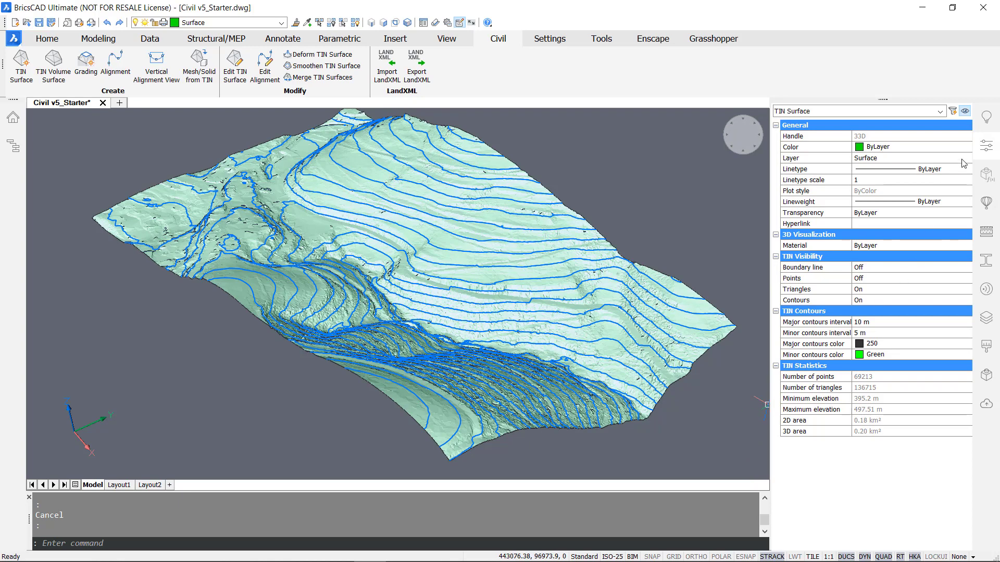
click(987, 145)
key(Escape)
shift+middle_drag(876, 339, 876, 338)
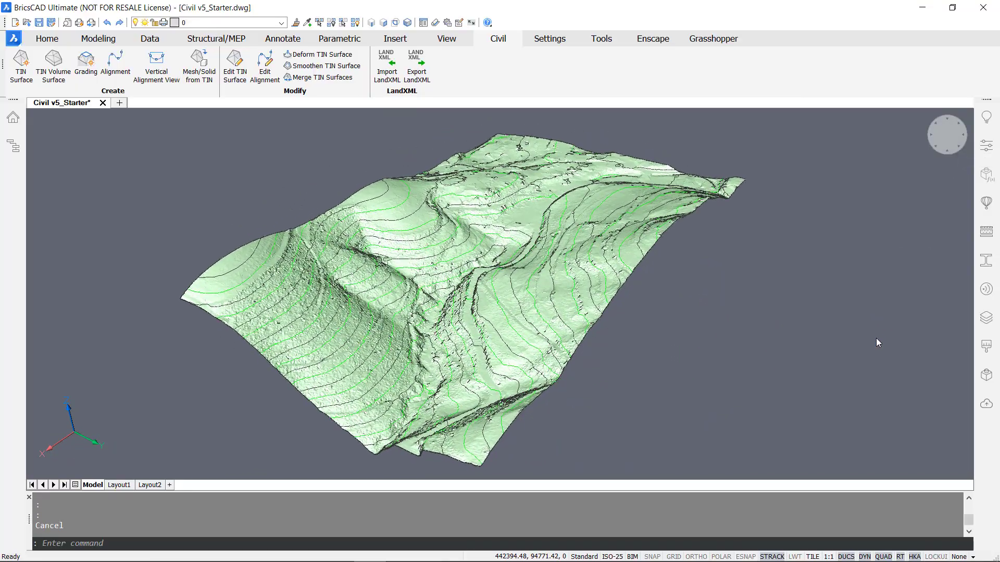
Turn on entity snaps and draw a line about 100 m long between two snapped points across the slope of the TIN surface
scroll(876, 339, up, 4)
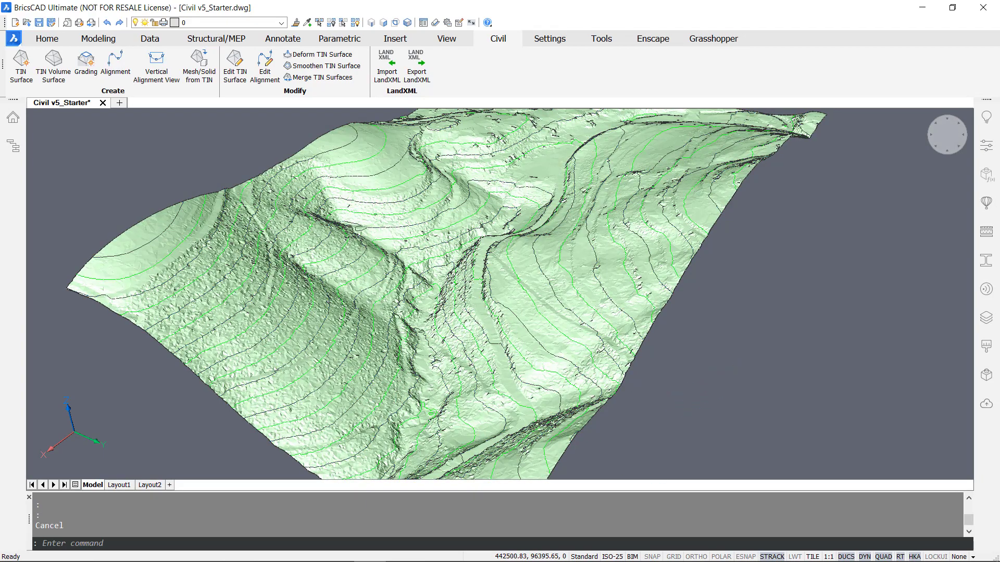
middle_drag(722, 384, 767, 326)
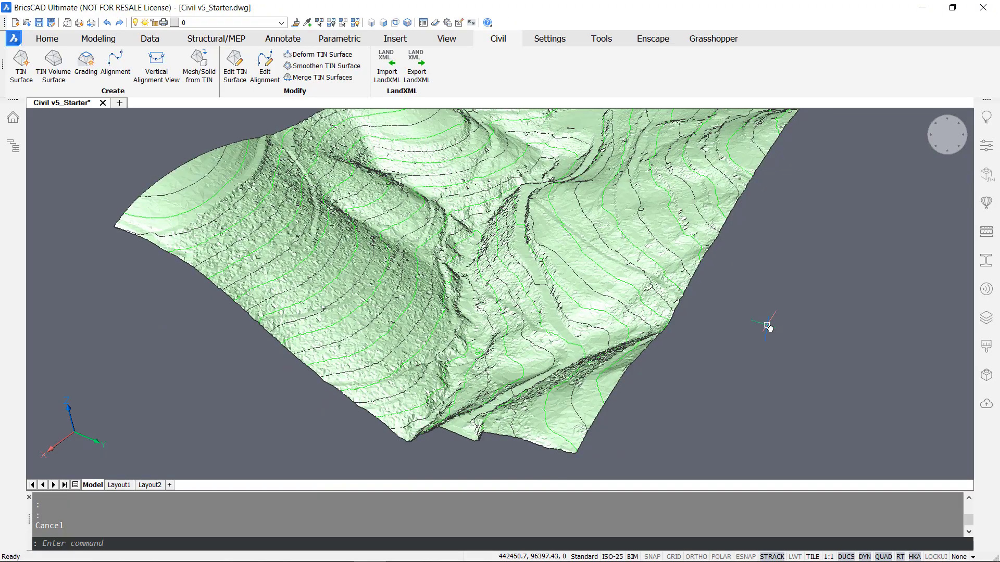
mouse_move(769, 327)
shift+middle_down()
mouse_move(806, 328)
mouse_move(693, 326)
shift+middle_up()
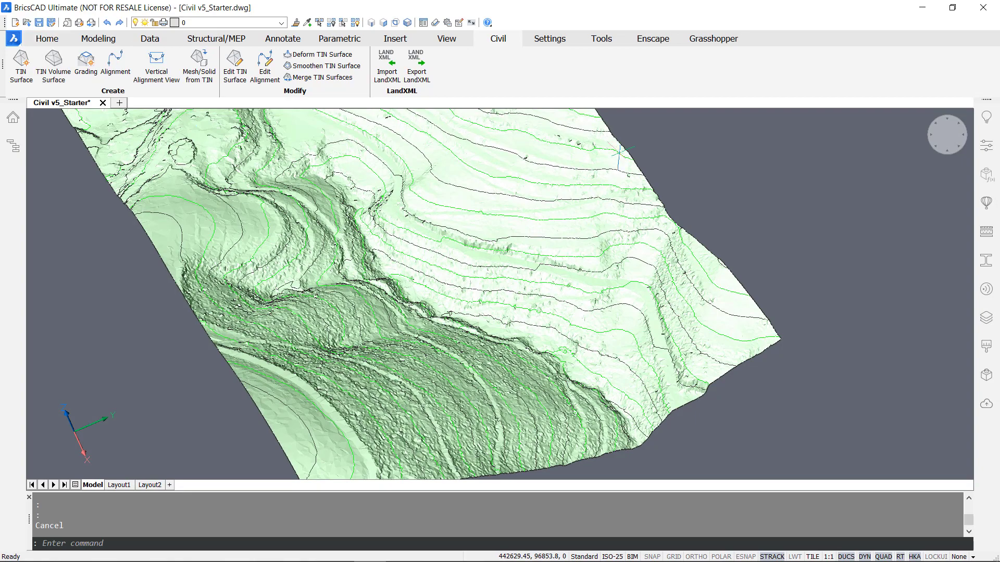
scroll(885, 210, up, 2)
text(l)
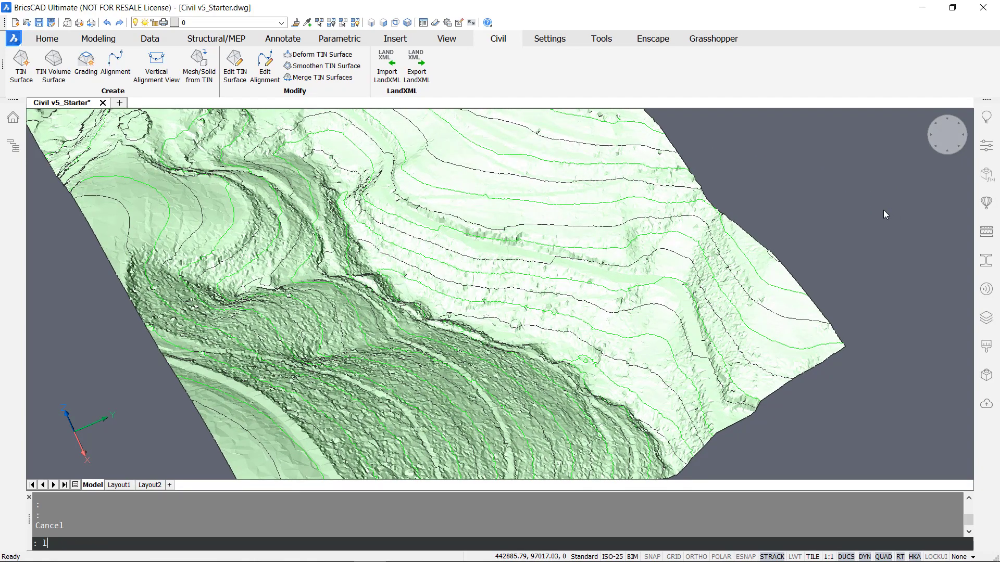
key(Return)
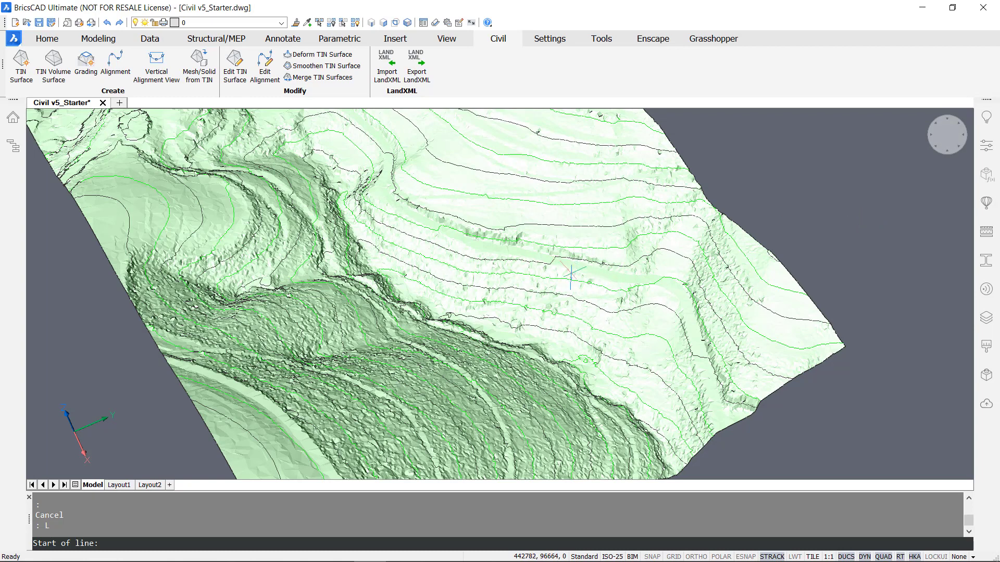
click(745, 556)
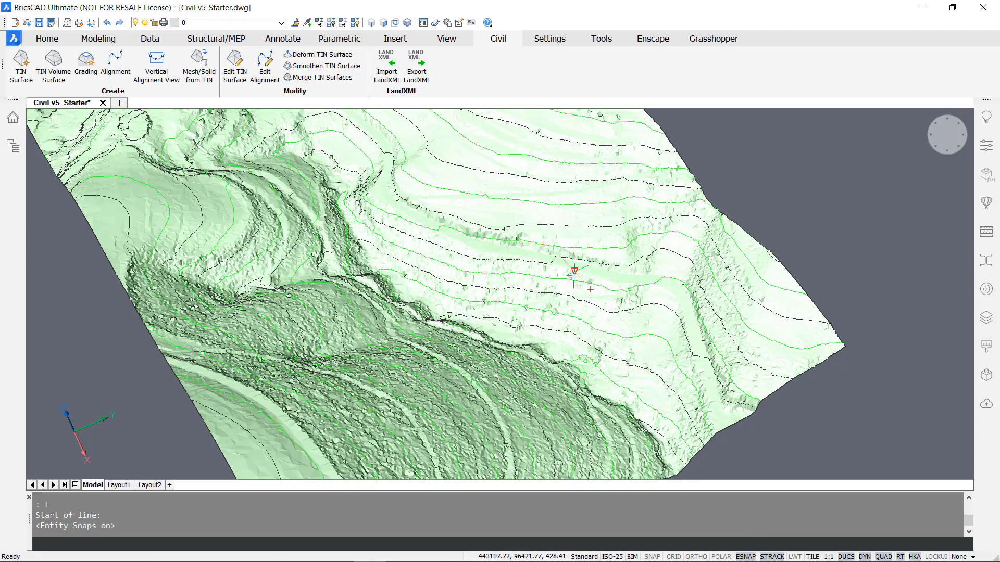
shift+middle_drag(576, 272, 554, 295)
scroll(555, 296, up, 6)
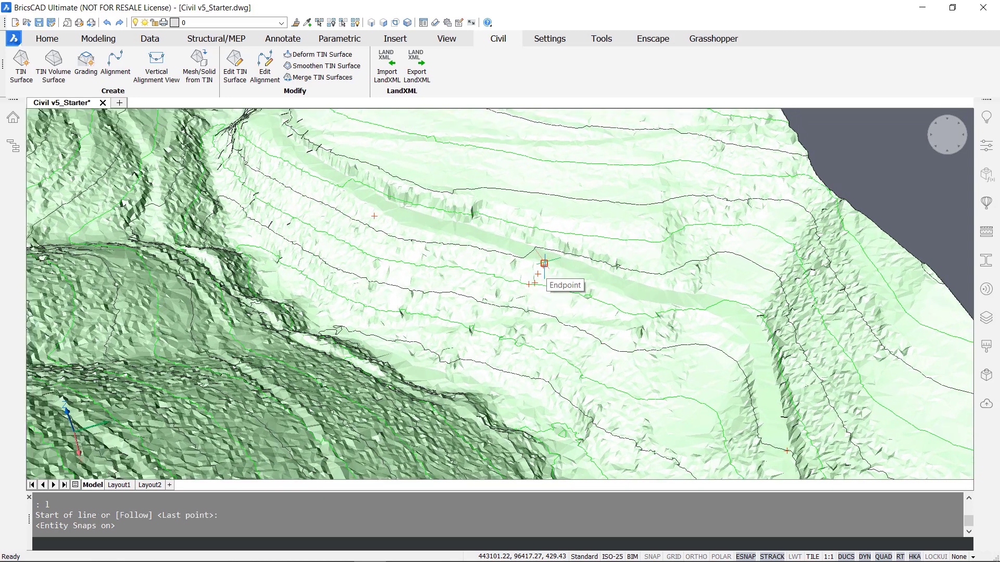
click(536, 266)
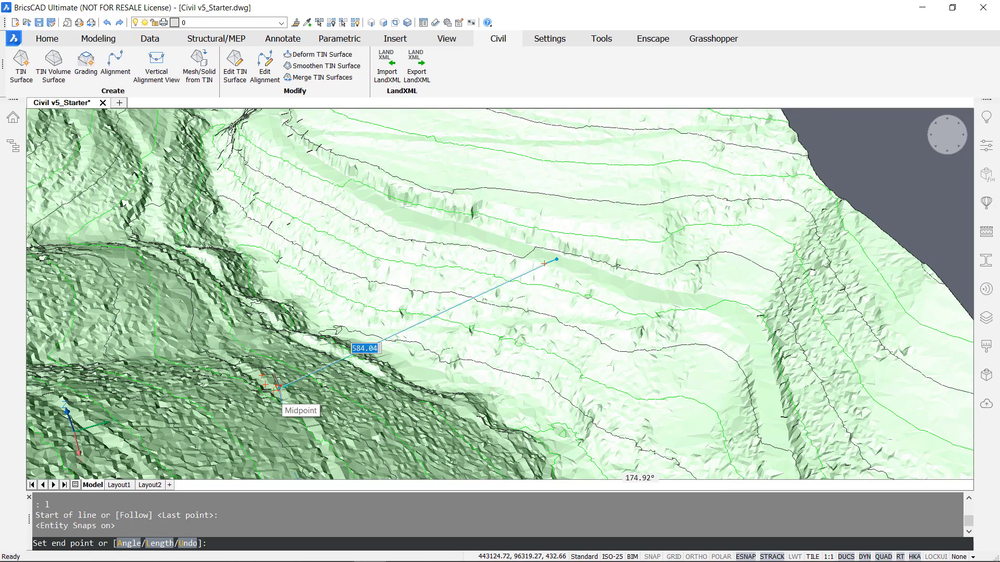
shift+middle_drag(279, 388, 161, 372)
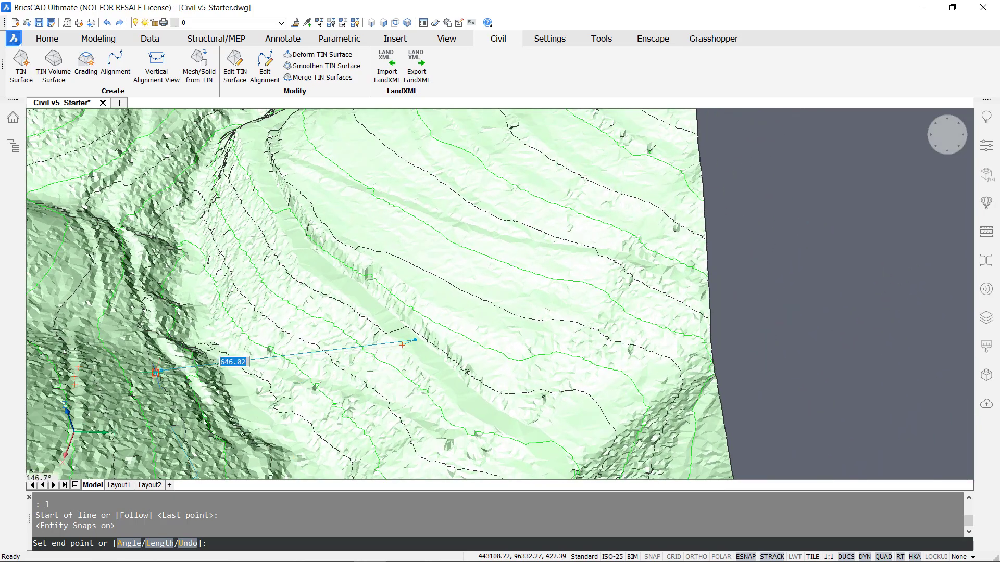
click(87, 395)
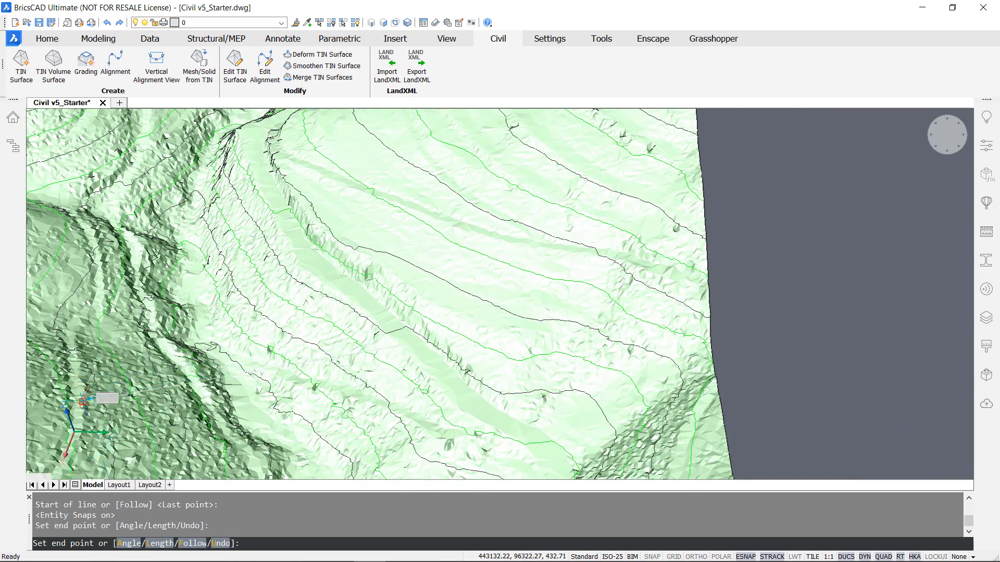
key(Escape)
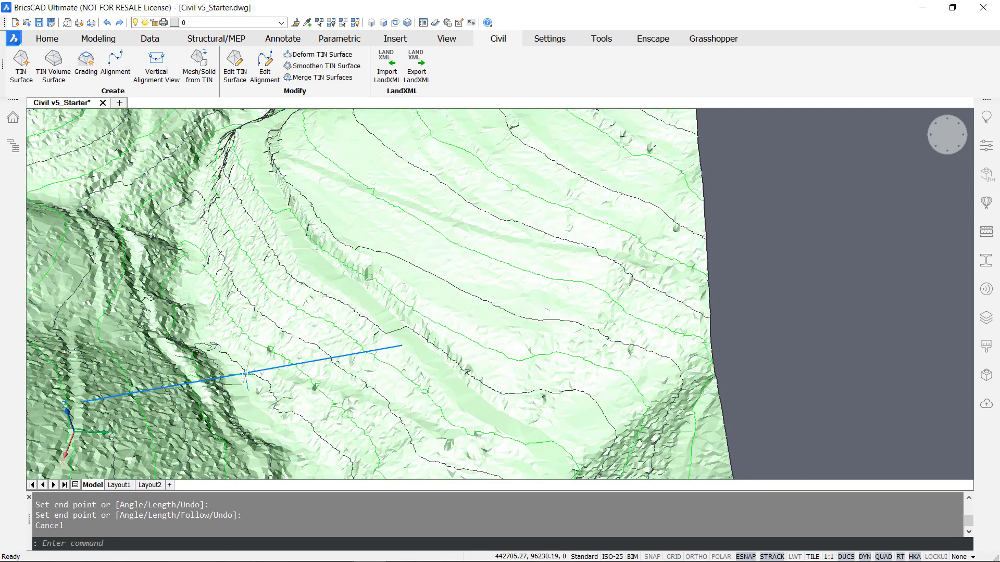
Set the new line's color to Magenta and clear the selection
click(244, 376)
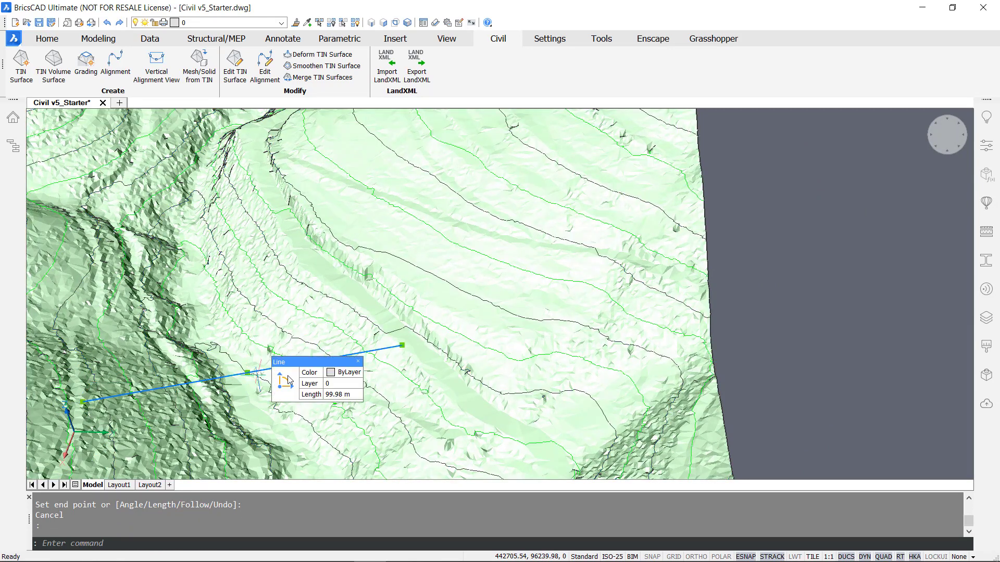
click(339, 375)
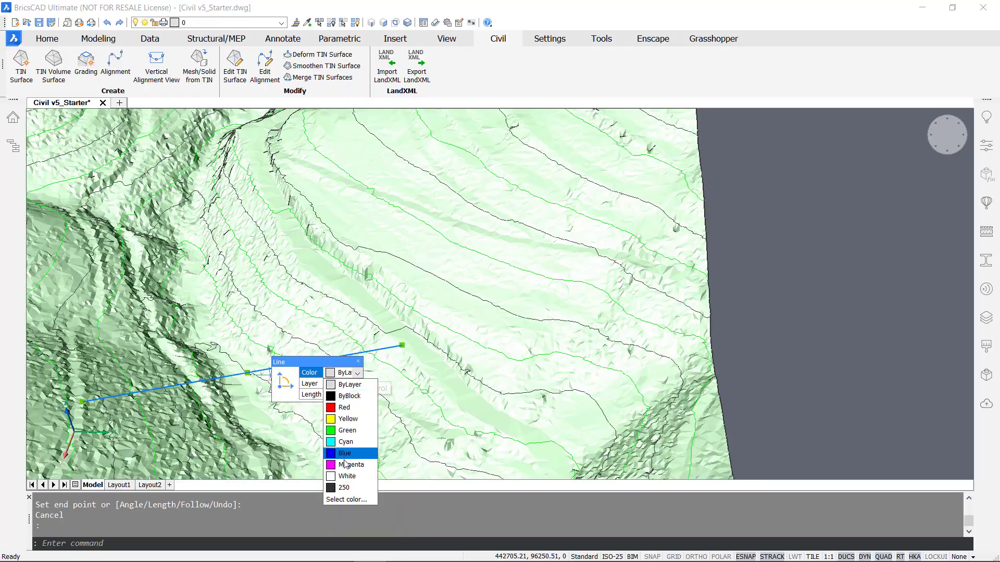
click(345, 465)
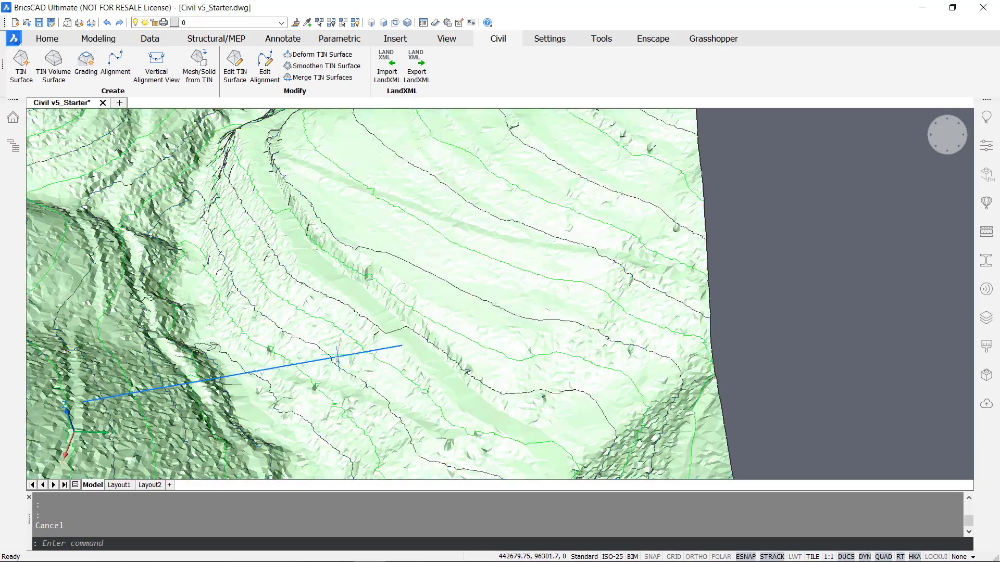
key(Escape)
Create a grading along the magenta line on its downhill side using the slope/offset option, with an offset of 2 m and a slope of 0°
middle_drag(341, 358, 461, 270)
shift+middle_drag(527, 295, 469, 258)
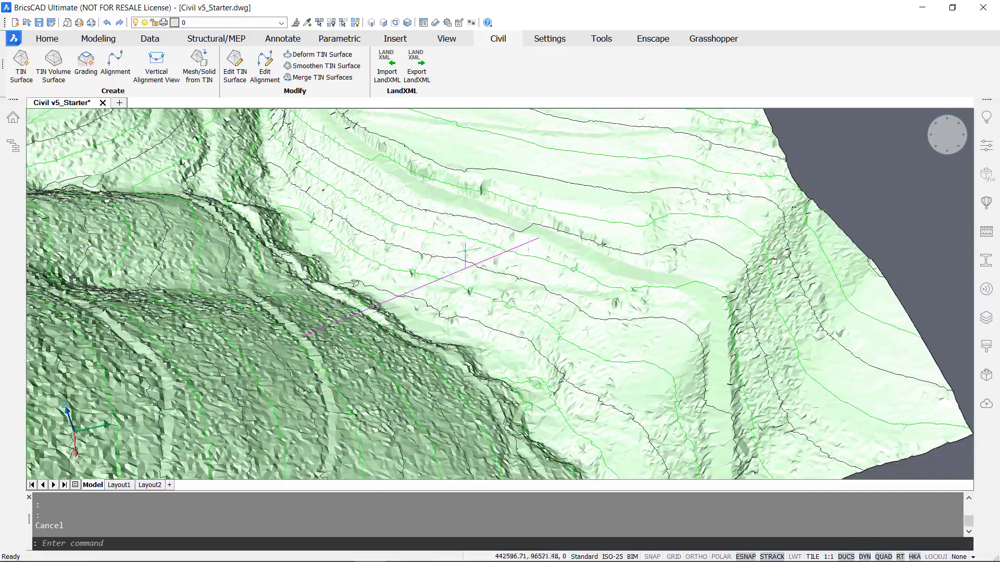
shift+middle_drag(374, 307, 384, 318)
shift+middle_drag(542, 265, 589, 290)
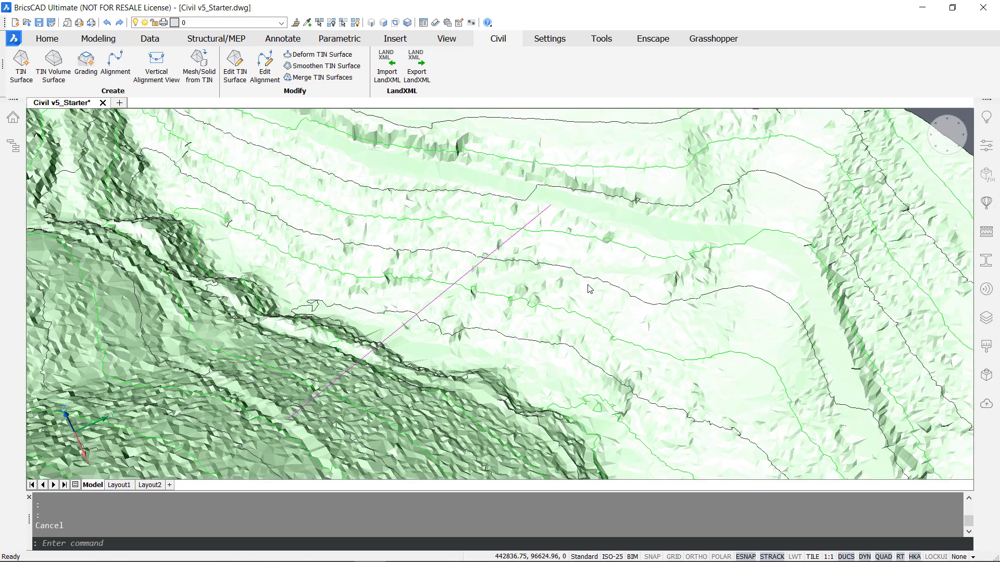
mouse_move(588, 289)
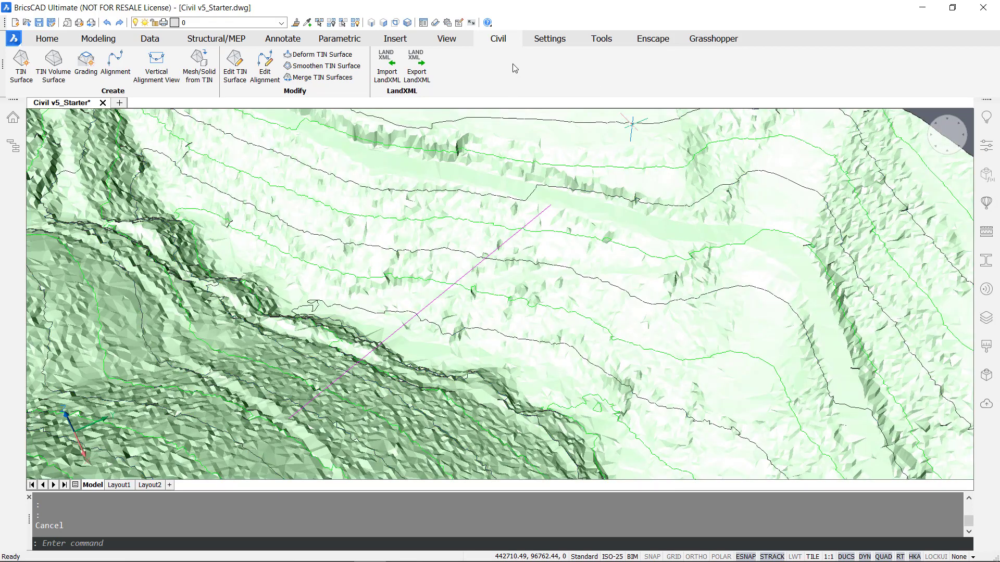
click(87, 71)
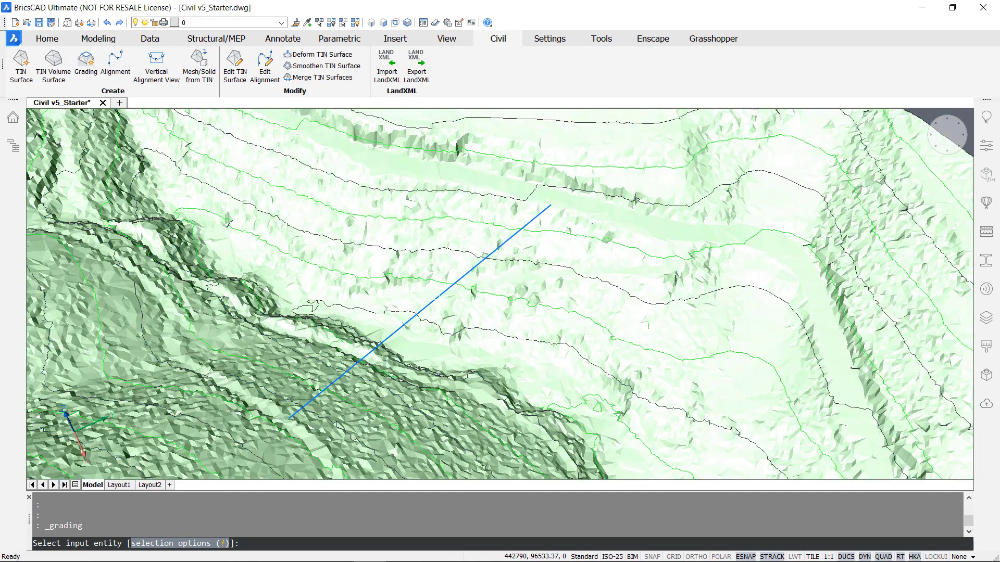
click(436, 299)
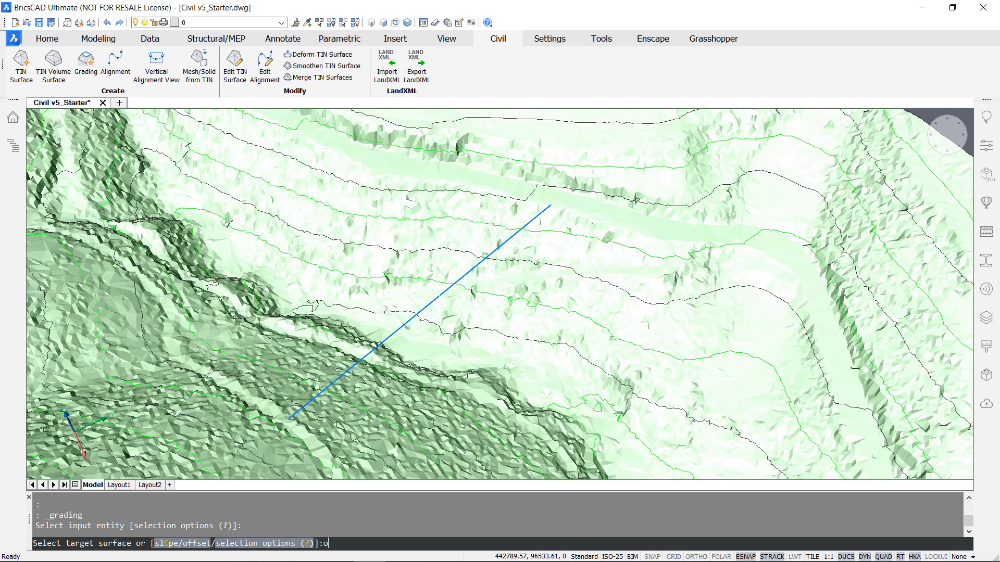
key(Return)
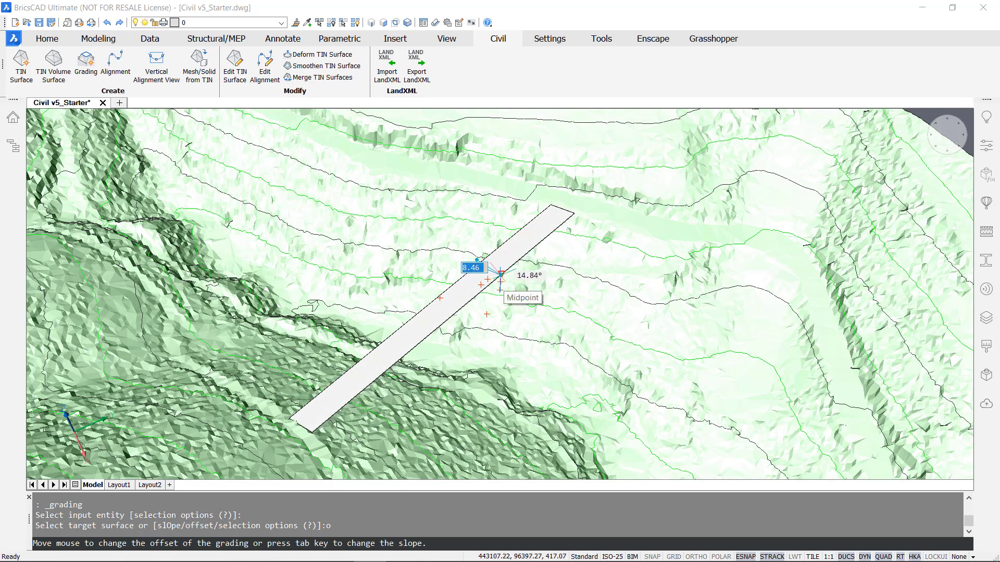
text(2)
key(Tab)
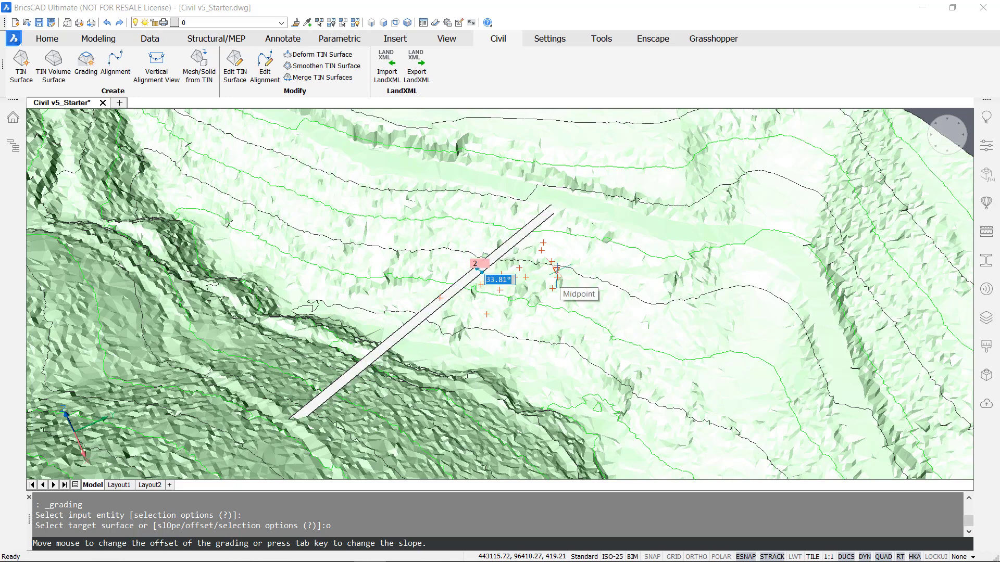
text(0)
key(Return)
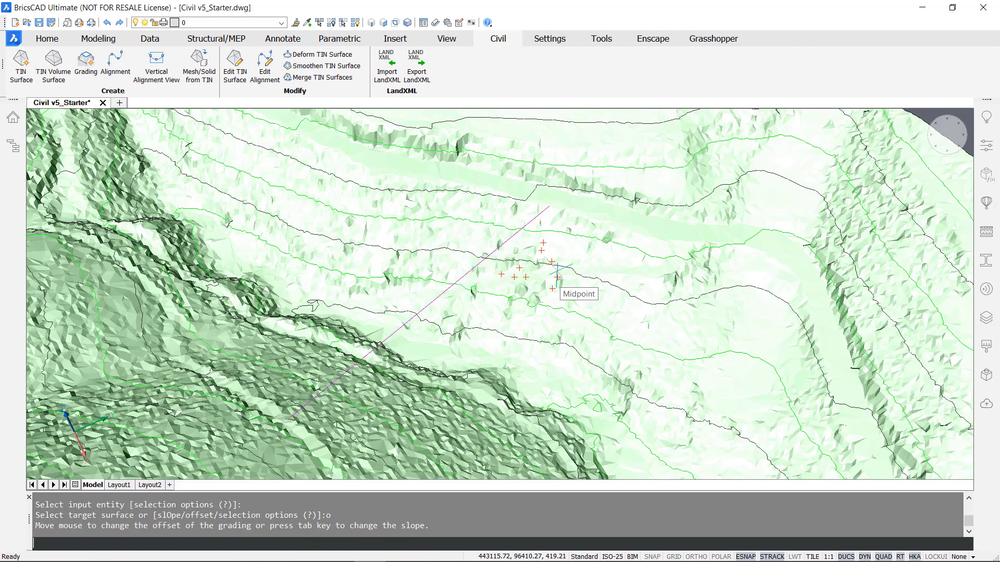
key(Return)
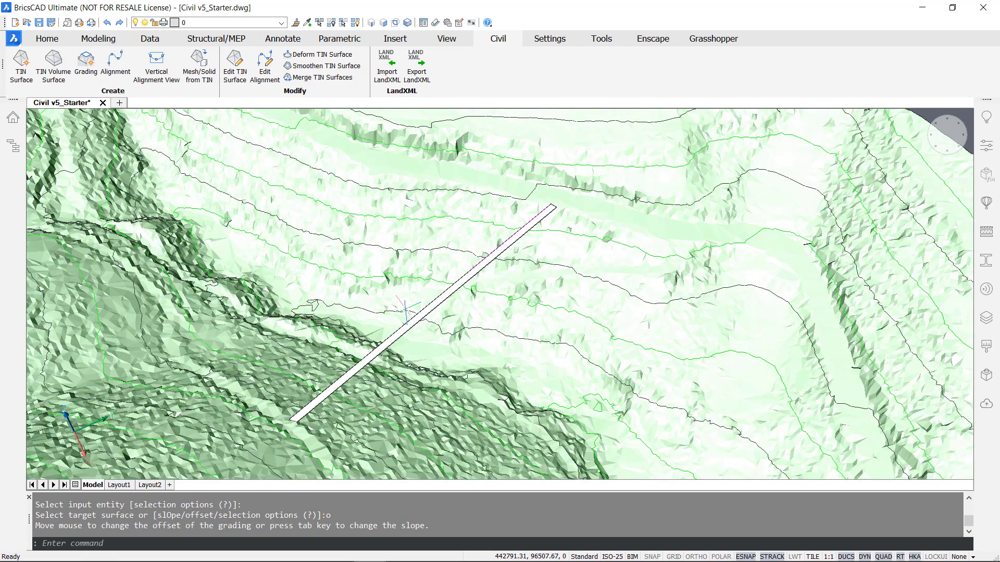
Create a second grading from the magenta line on its opposite side, with an offset of 2 m and a slope of 0°
scroll(409, 339, up, 5)
shift+middle_drag(411, 310, 431, 304)
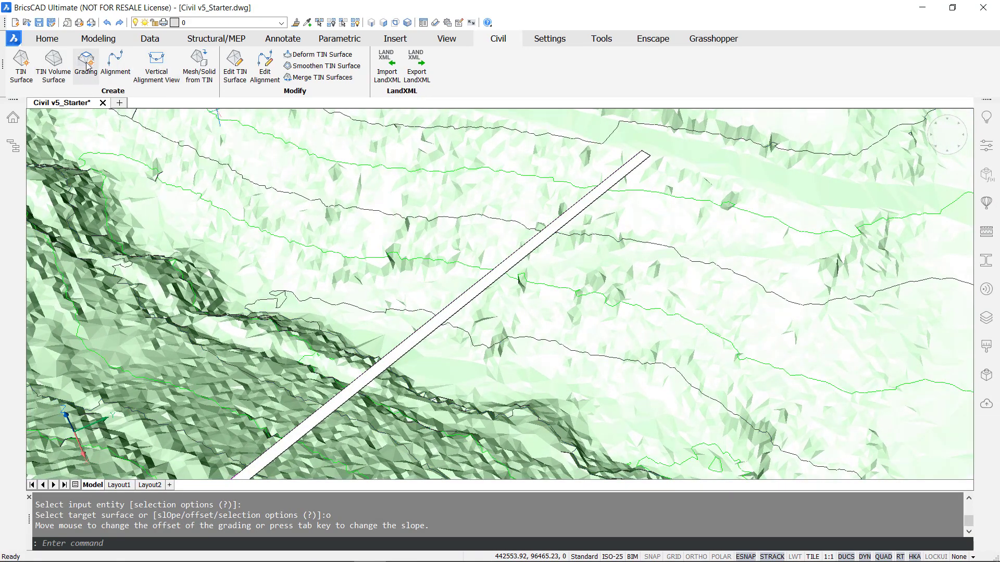
click(86, 62)
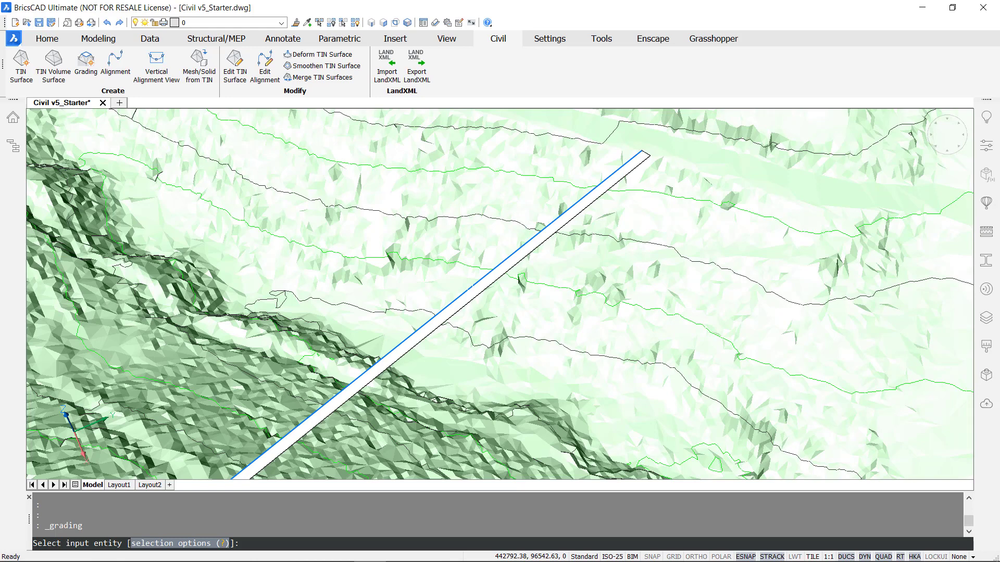
click(470, 288)
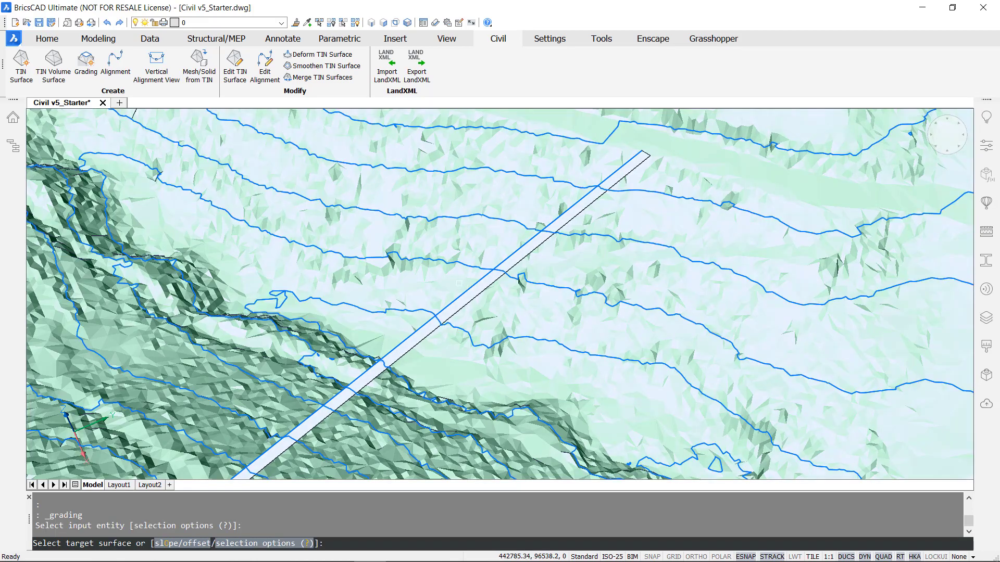
key(Return)
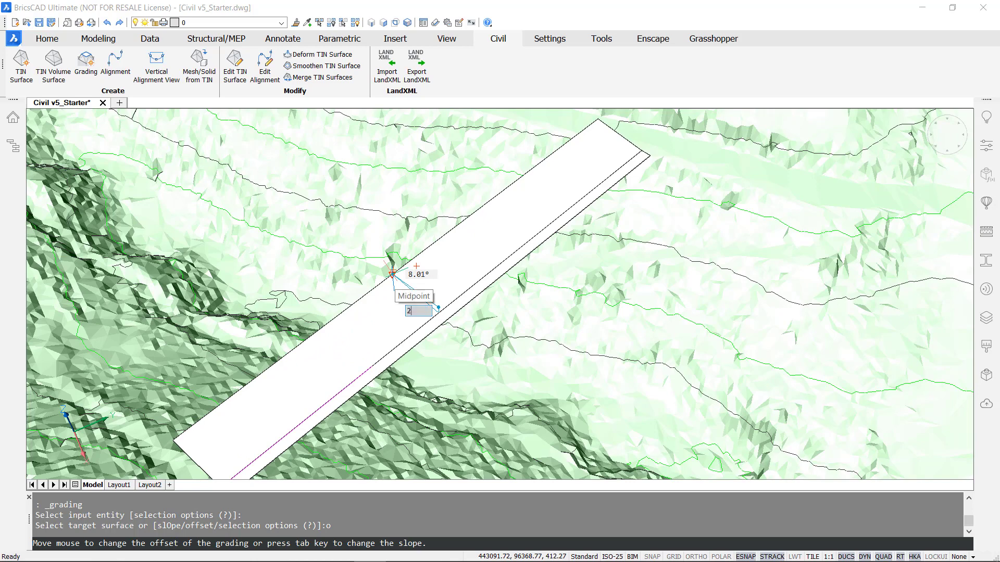
key(Tab)
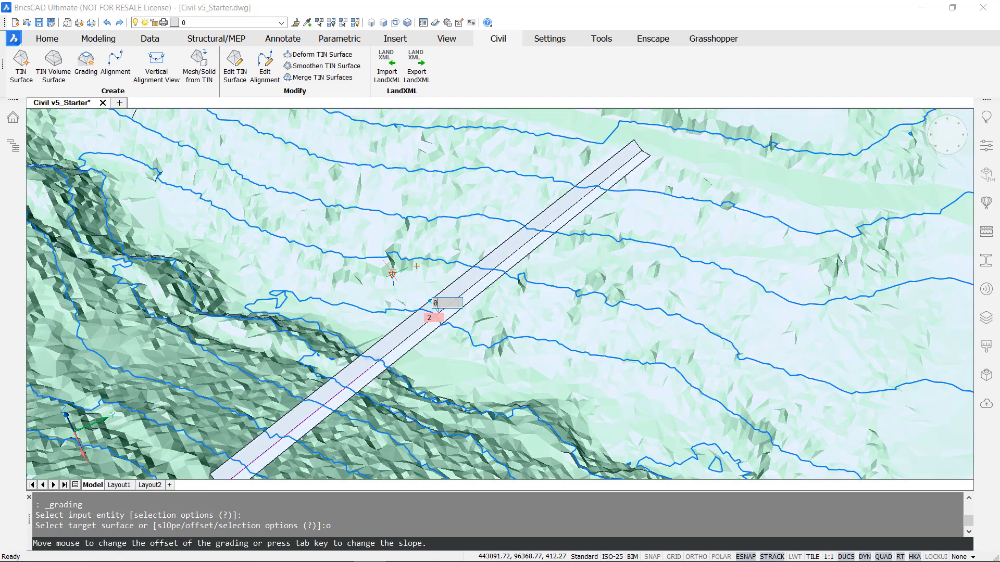
key(Tab)
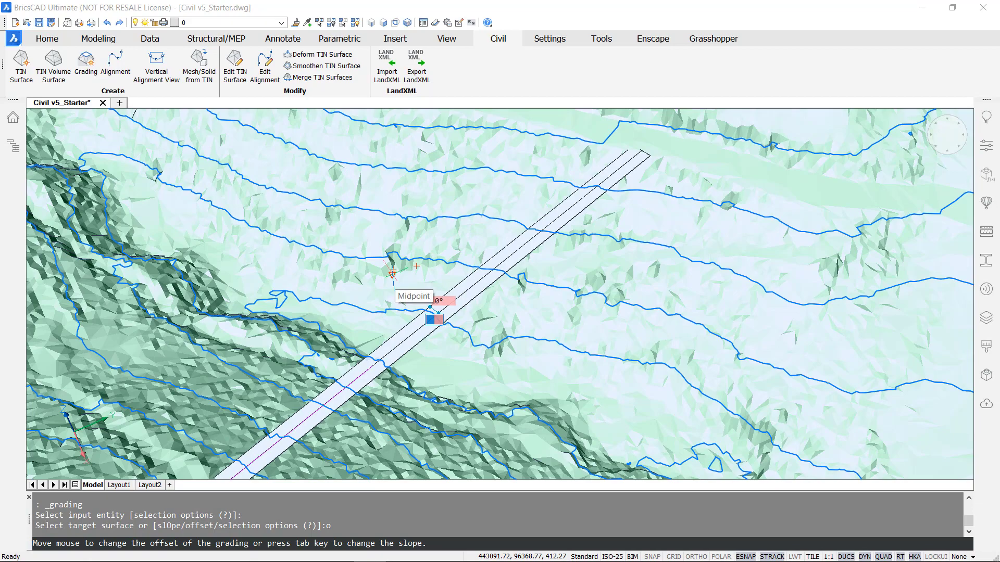
key(Escape)
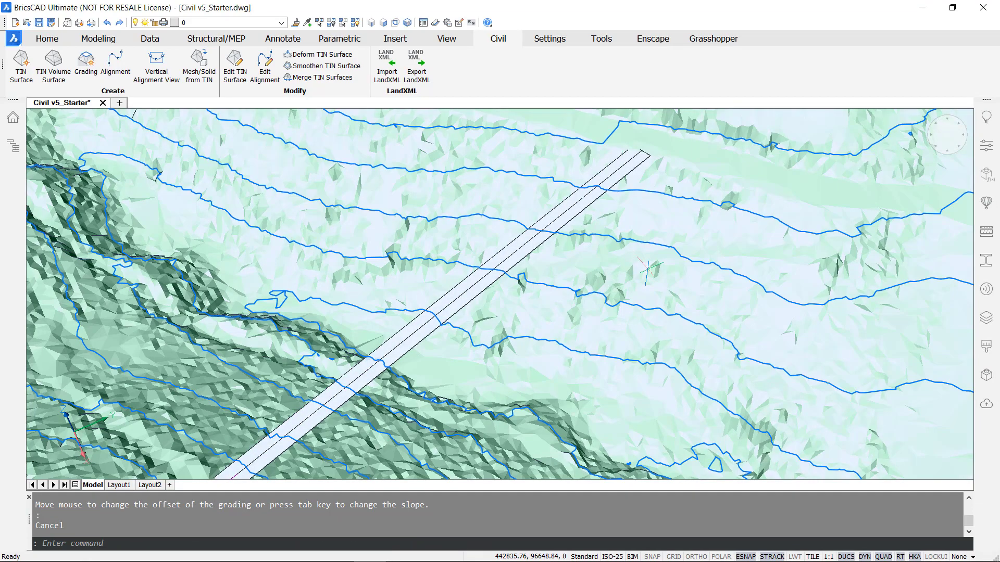
Create a grading from the outer edge of the downhill 2 m strip to the TIN surface with a slope of 75°
shift+middle_drag(603, 266, 599, 246)
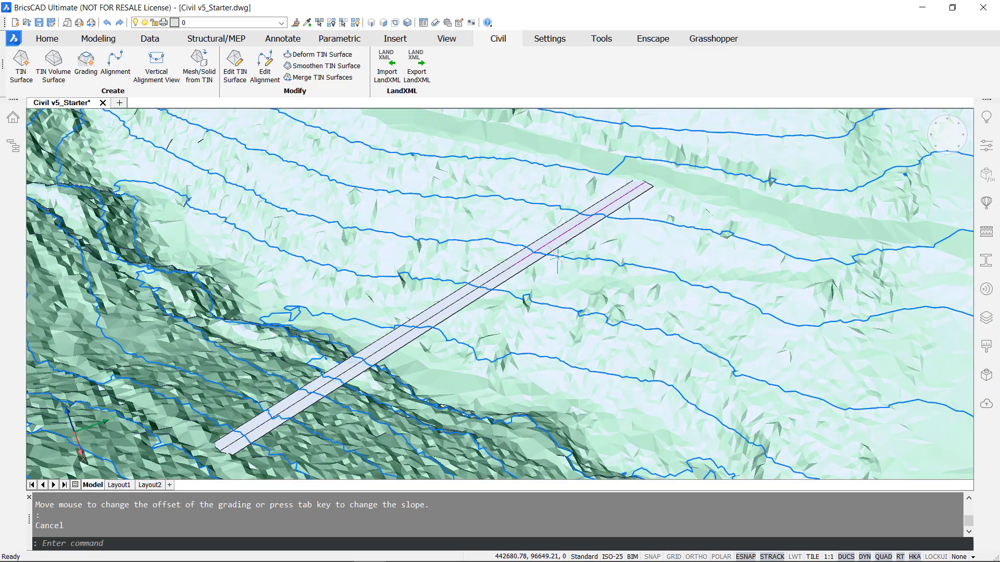
shift+middle_drag(558, 257, 578, 263)
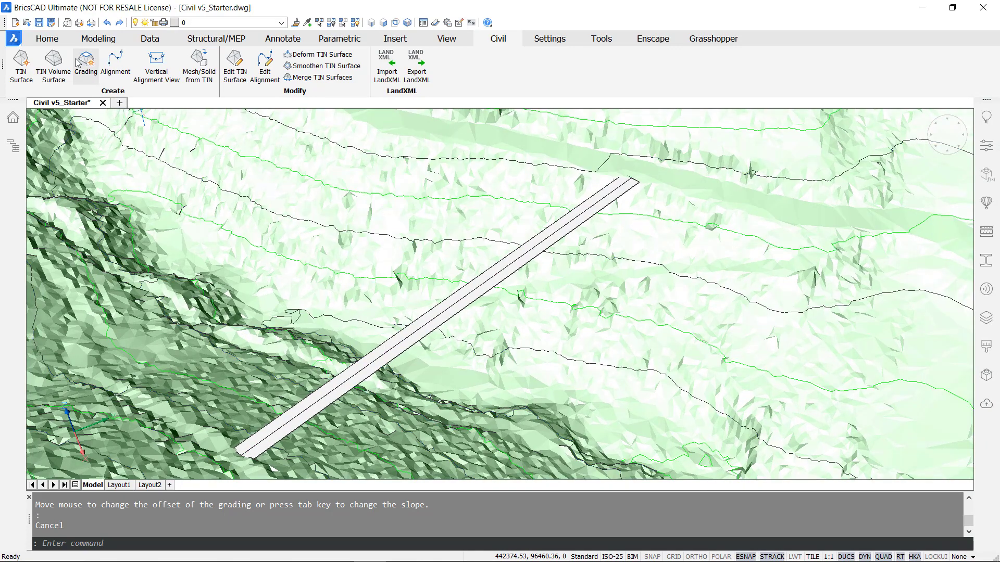
click(86, 63)
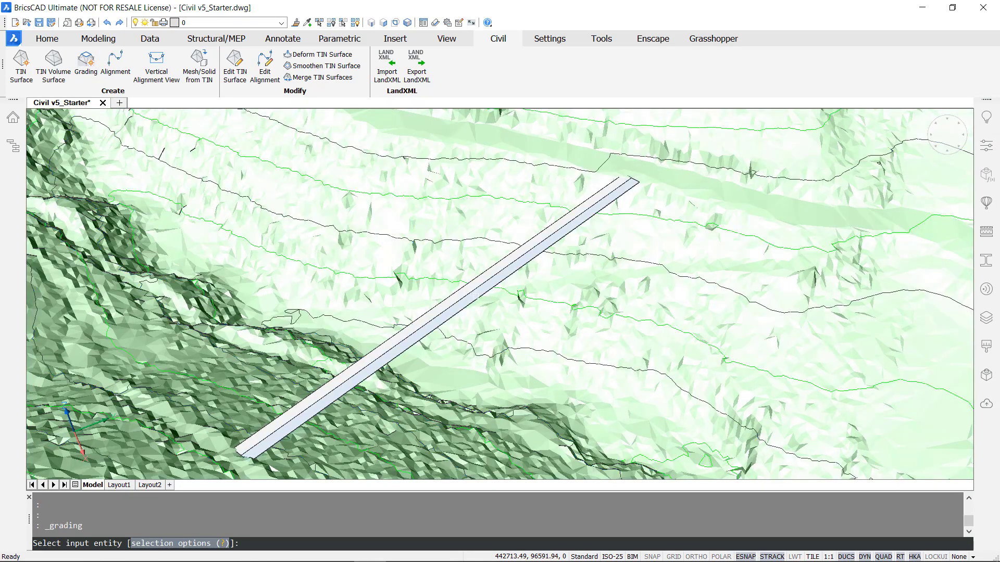
click(438, 317)
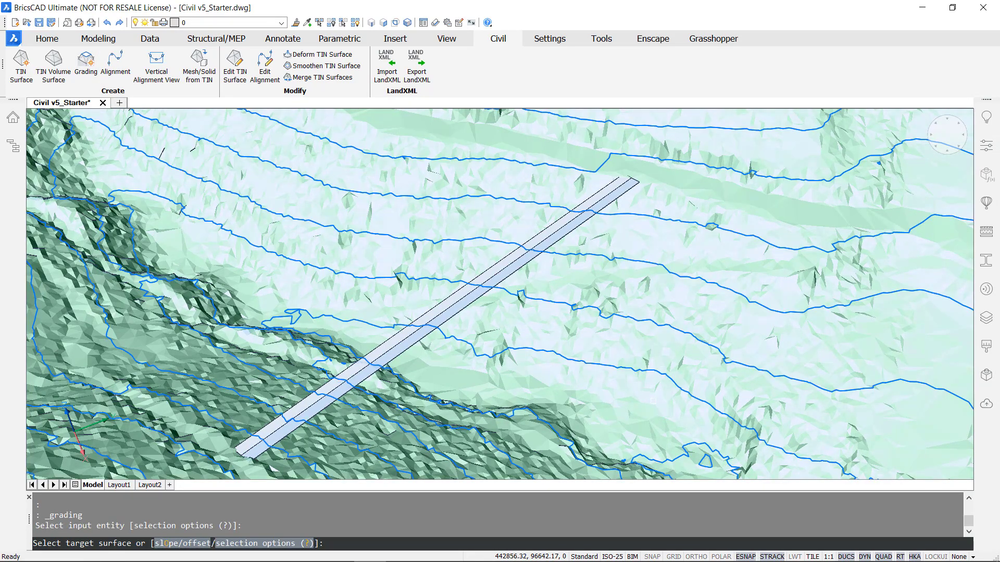
click(667, 386)
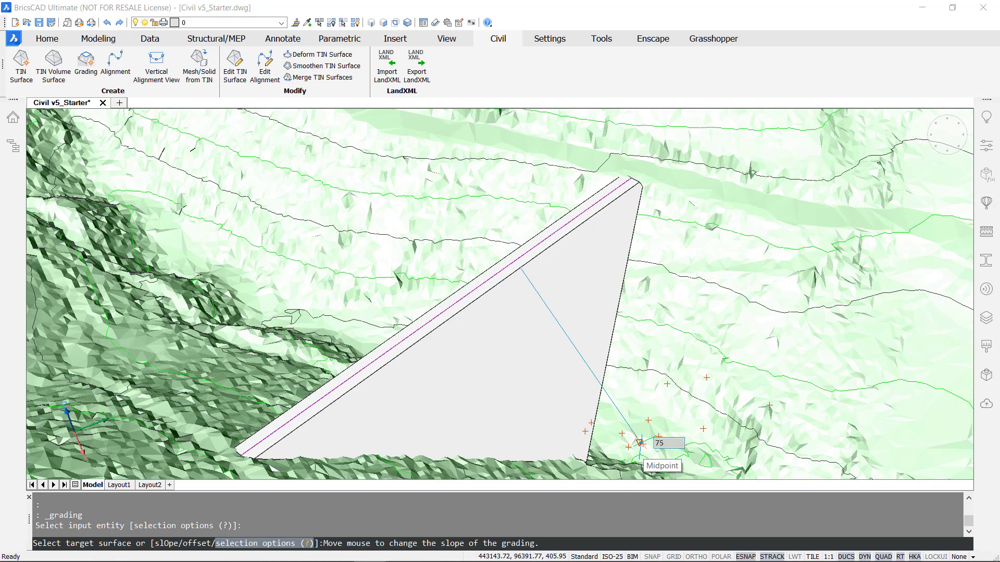
key(Return)
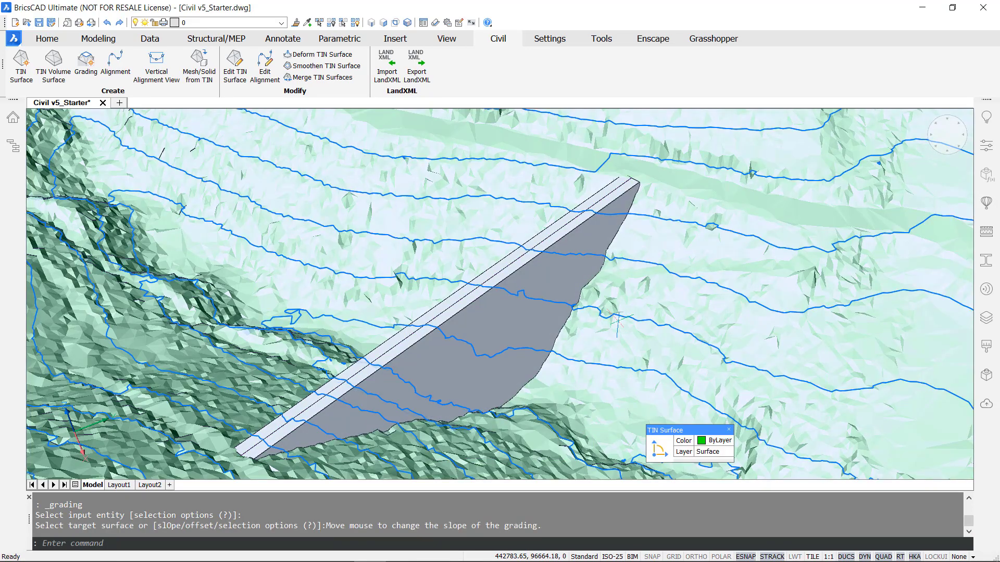
Create a matching grading from the opposite 2 m strip's outer edge to the TIN surface with a slope of 75°
shift+middle_drag(618, 319, 495, 302)
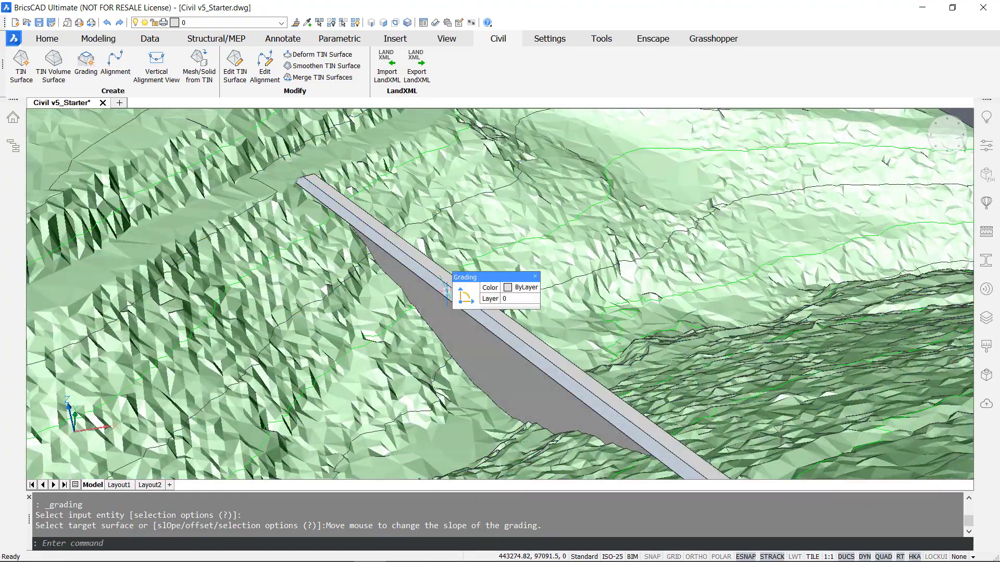
key(Return)
click(447, 291)
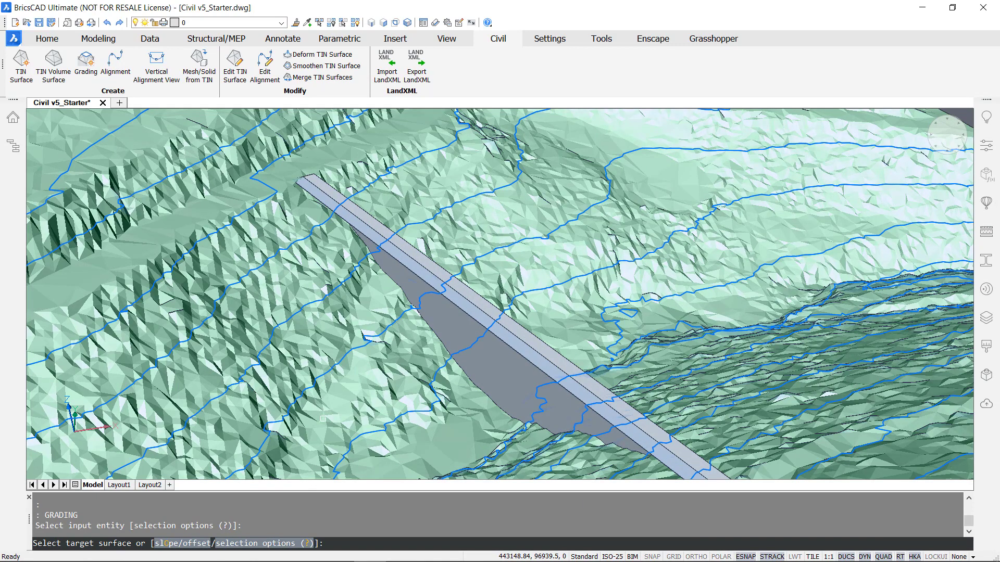
click(359, 364)
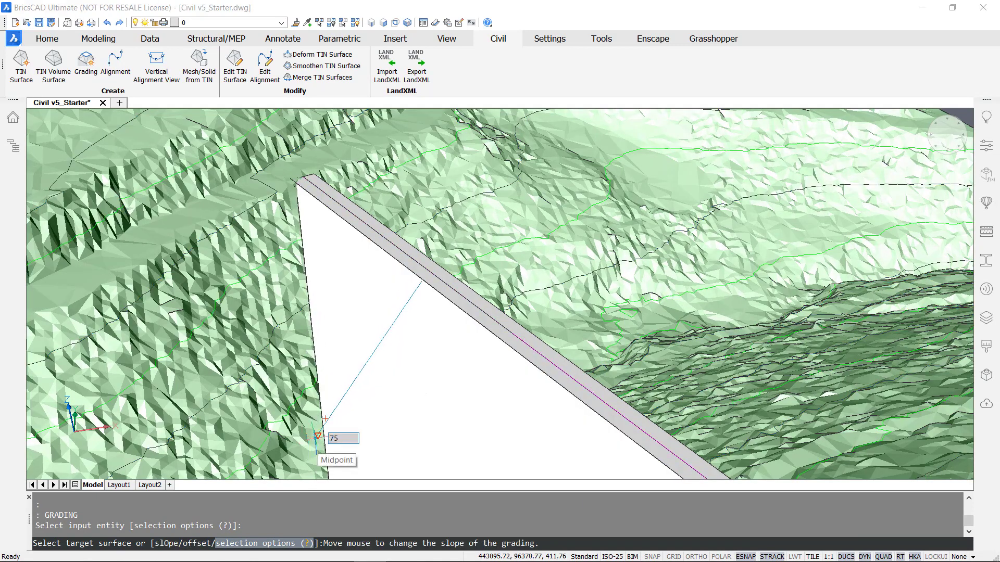
click(485, 407)
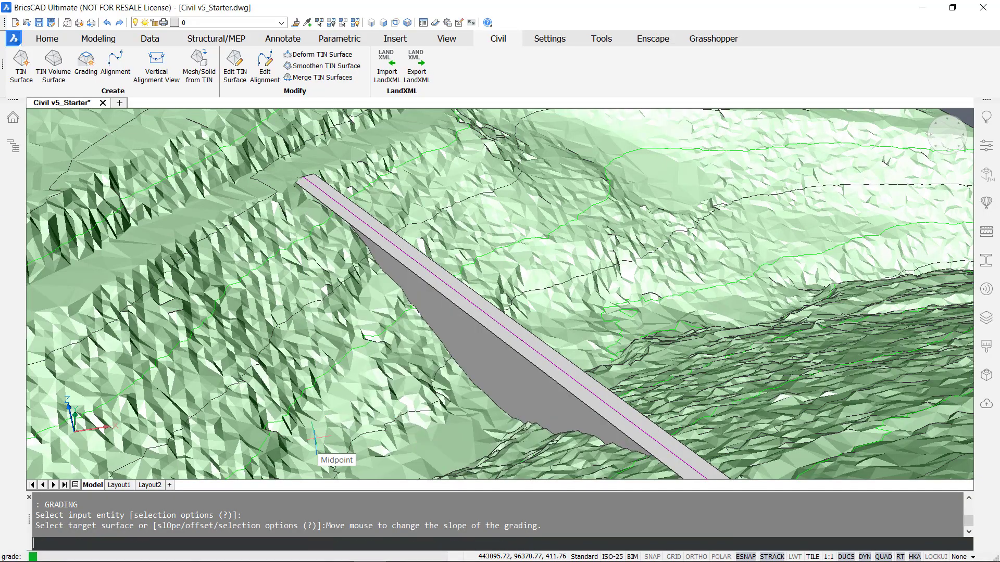
Inspect the slope gradings and the magenta line they are built on from several sides of the terrain
scroll(490, 392, down, 5)
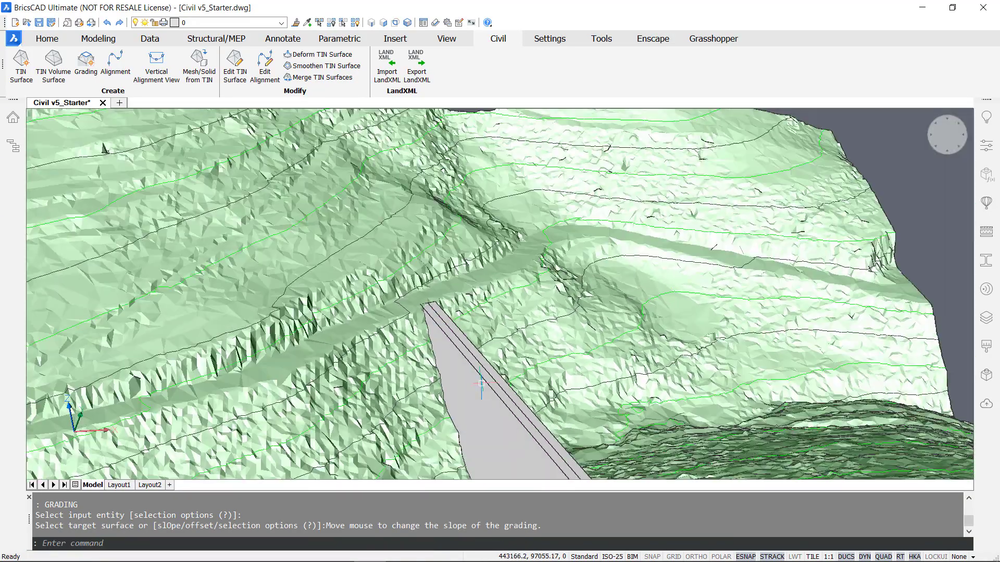
shift+middle_drag(480, 384, 629, 322)
scroll(642, 260, down, 5)
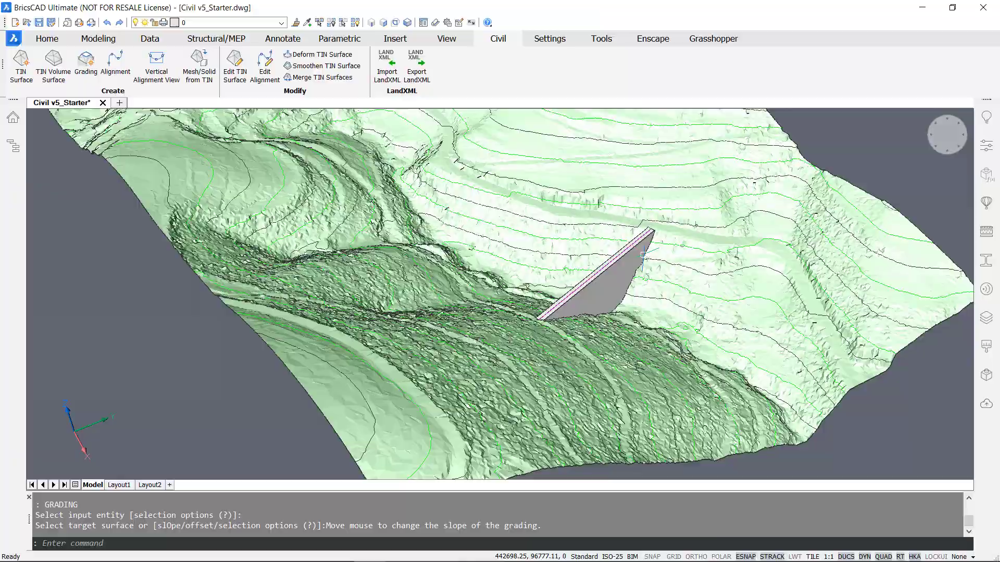
shift+middle_drag(644, 256, 617, 286)
scroll(616, 286, up, 5)
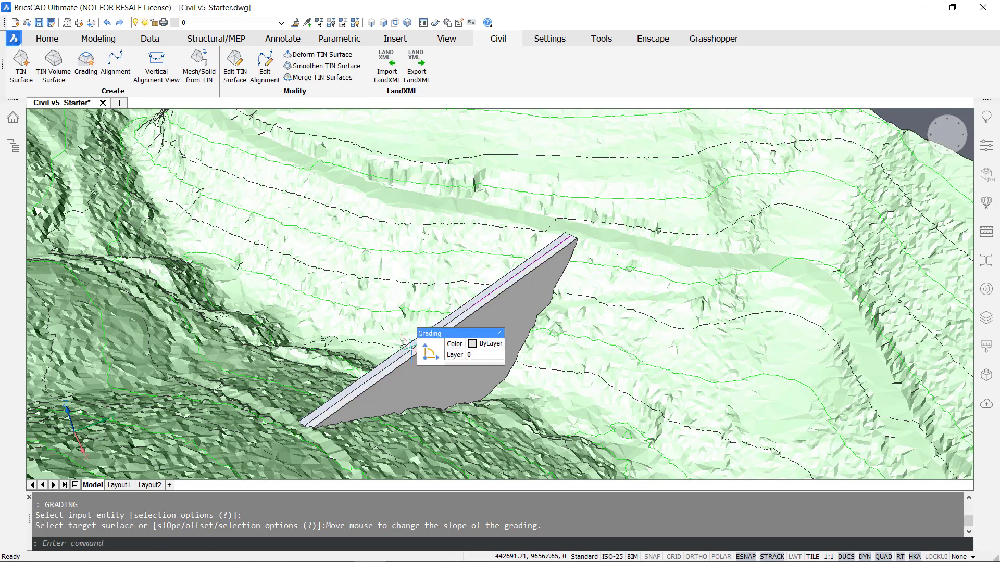
click(411, 347)
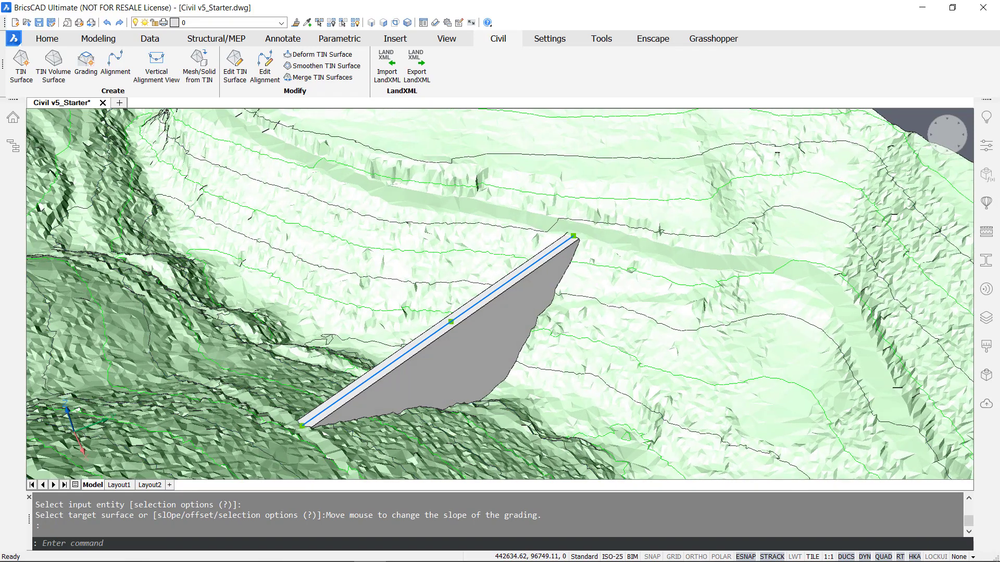
shift+middle_drag(573, 235, 571, 238)
key(Escape)
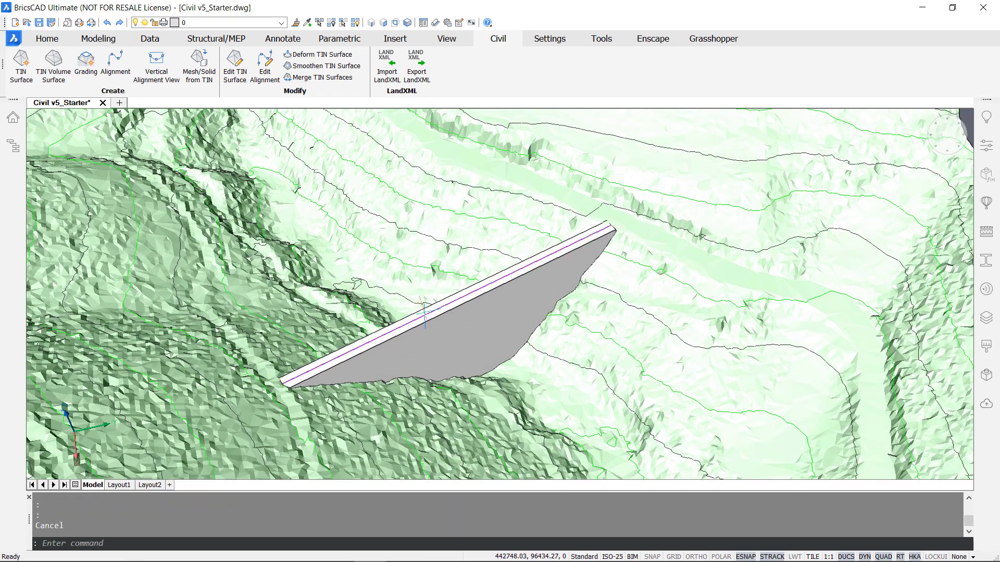
Select the magenta line between the two strips and stretch its end nearest the smooth terrain band toward the downhill side
scroll(425, 315, up, 3)
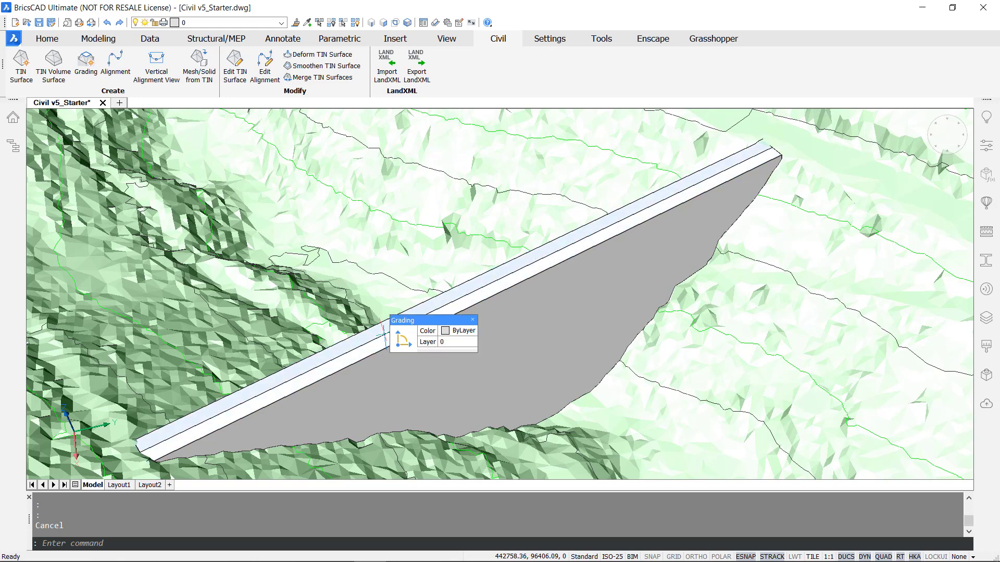
key(Tab)
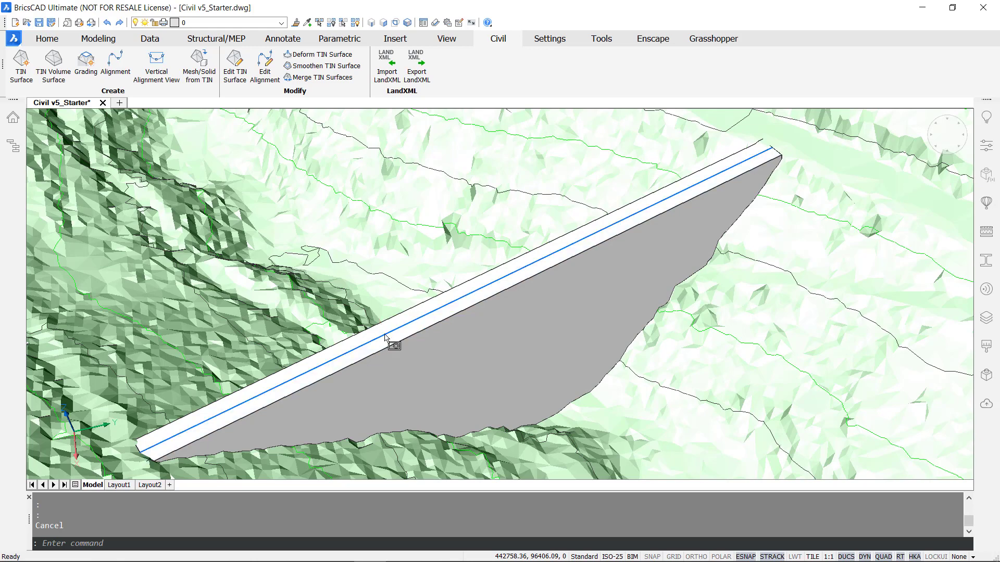
click(388, 337)
click(773, 234)
shift+middle_drag(774, 233, 707, 215)
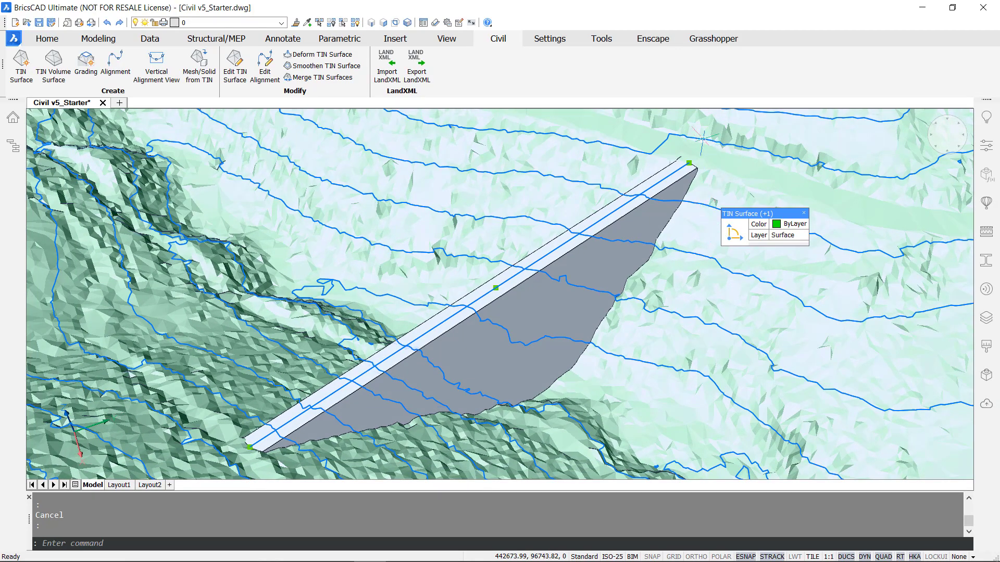
key(Escape)
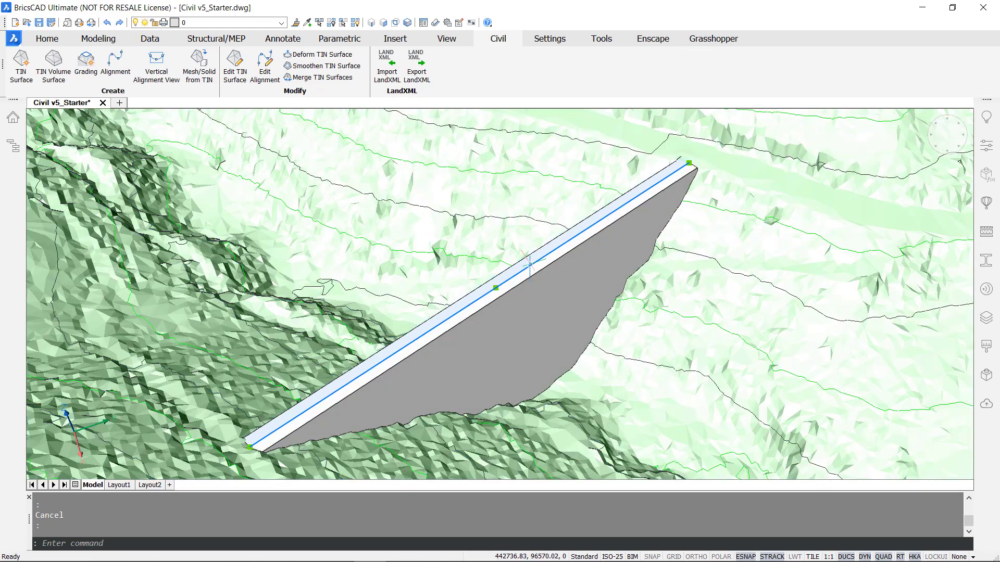
mouse_move(489, 288)
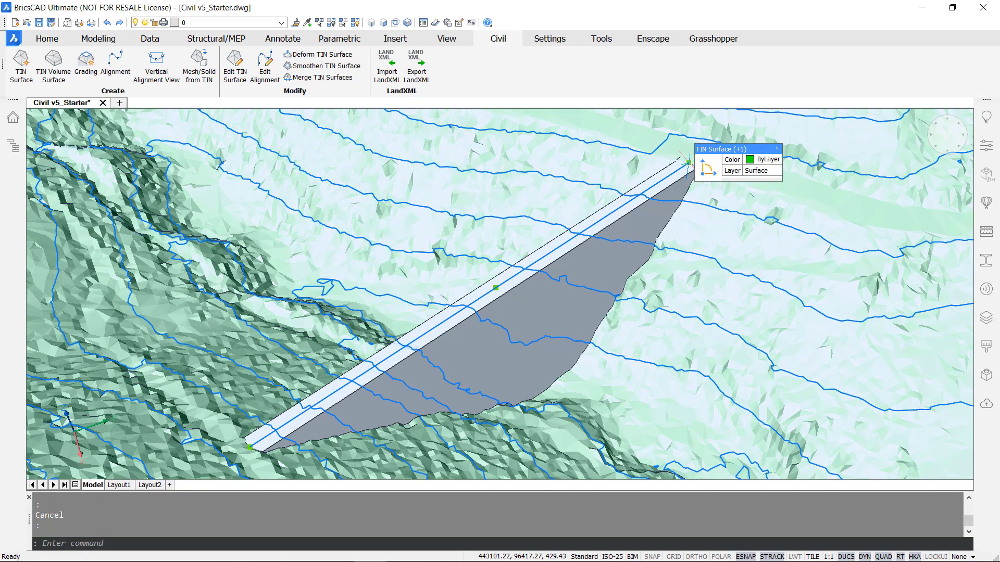
click(689, 163)
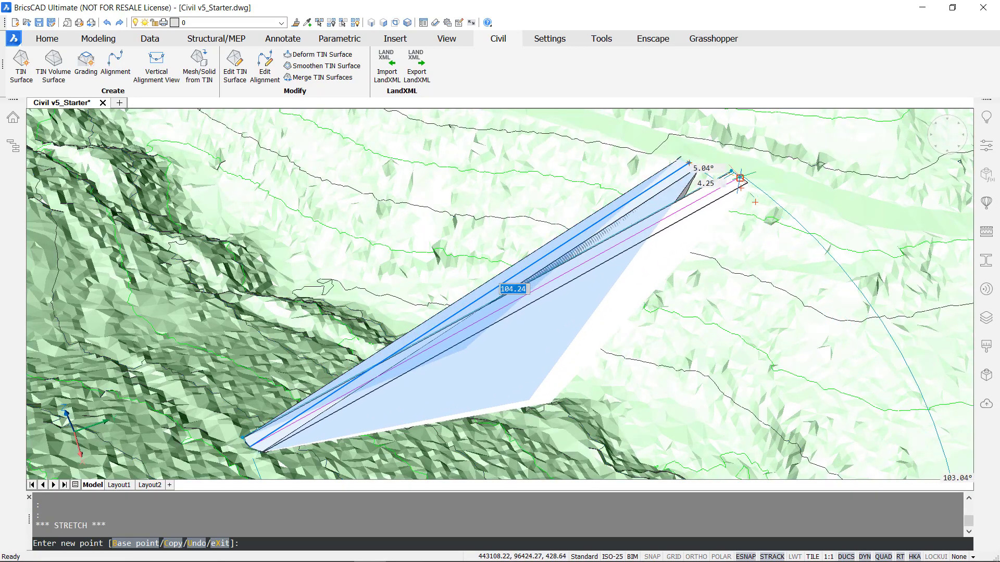
click(743, 179)
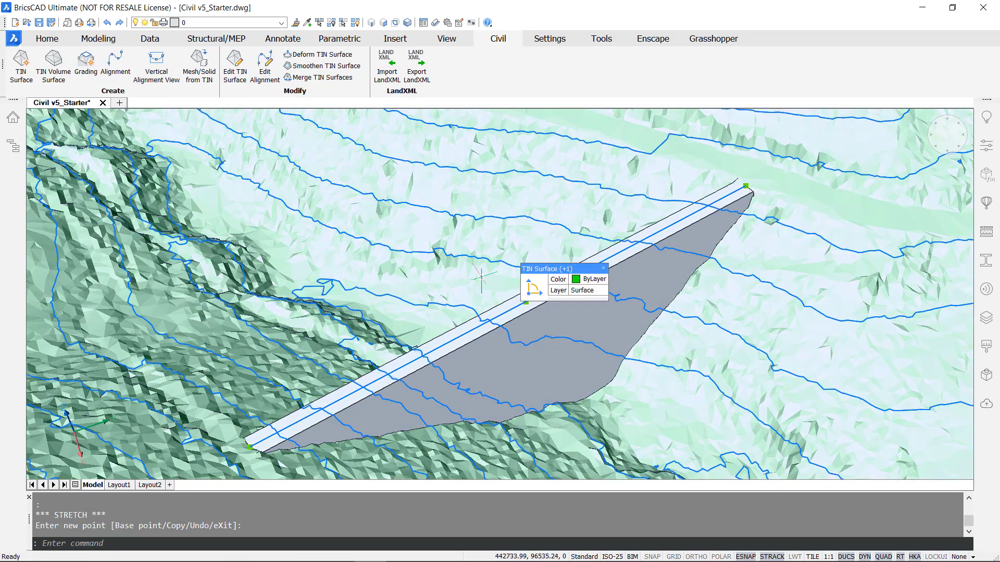
Stretch the line's opposite end toward the downhill side for a length of about 107 m and clear the selection
shift+middle_drag(482, 279, 399, 279)
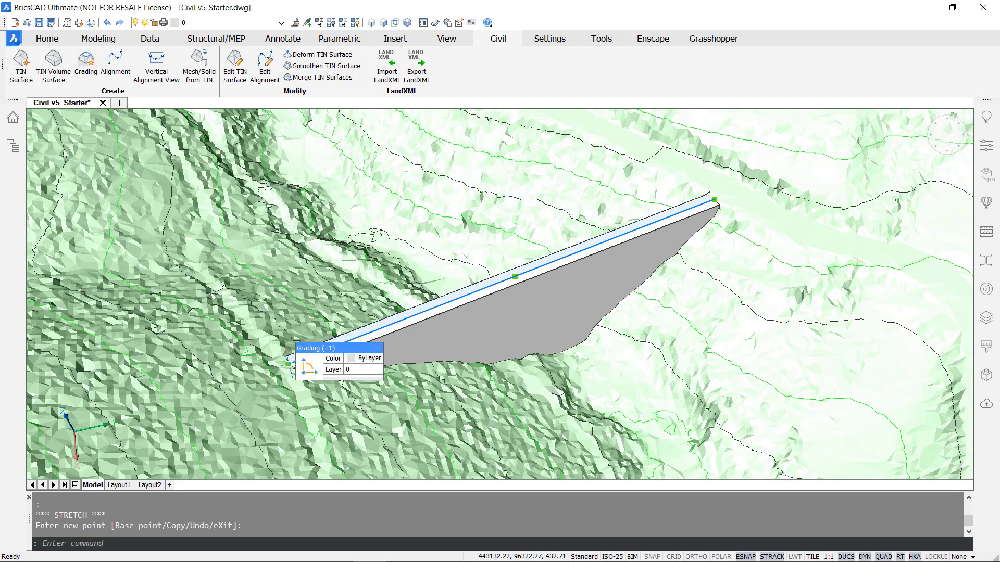
click(289, 364)
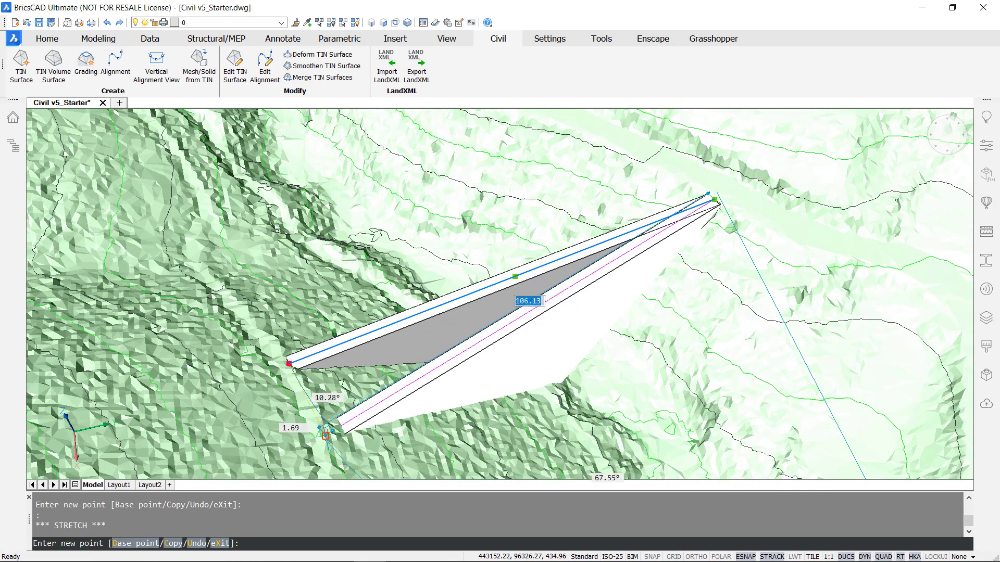
click(326, 431)
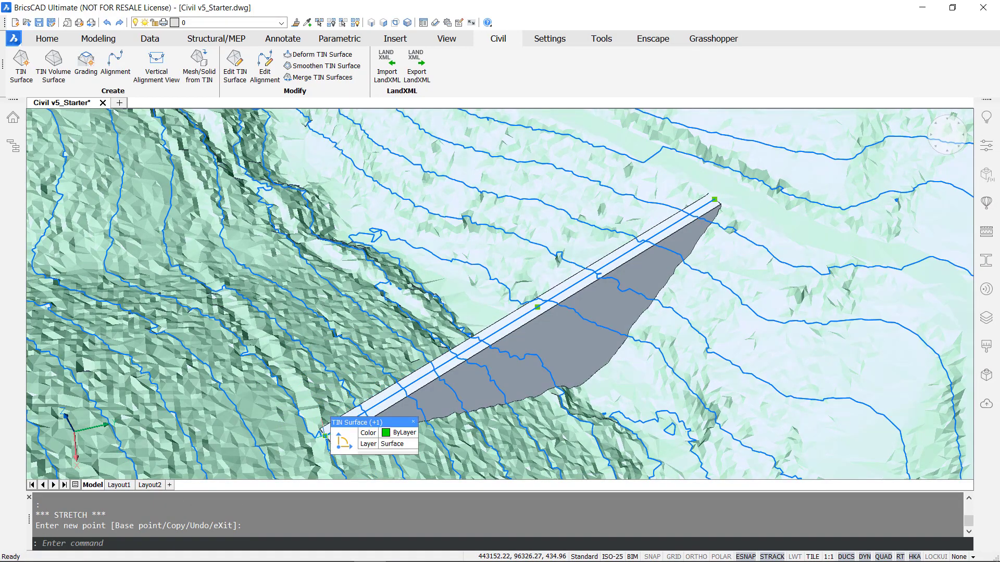
shift+middle_drag(325, 431, 341, 387)
key(Escape)
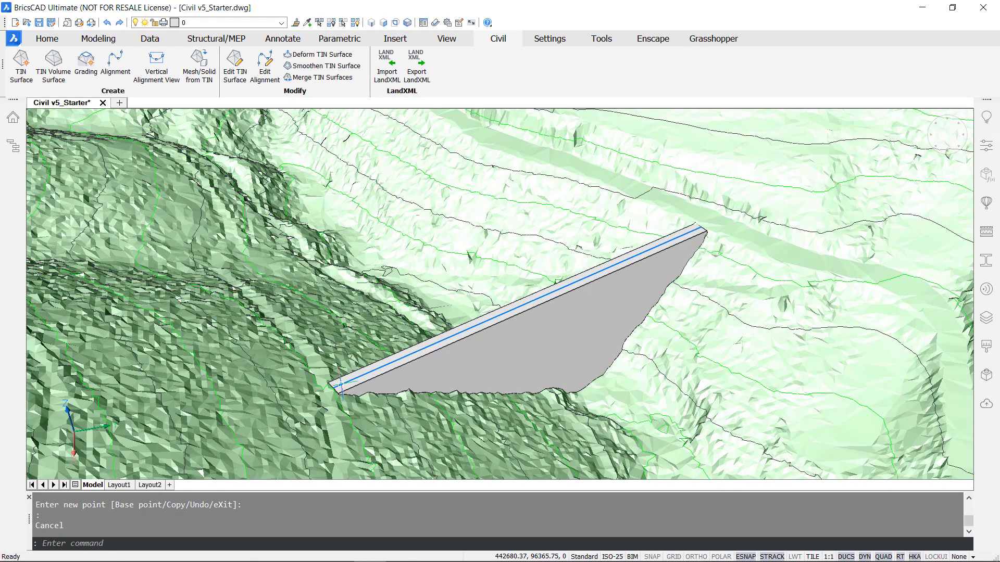
Move the magenta line 12 m perpendicular to itself toward the uphill side with the manipulator
mouse_move(340, 386)
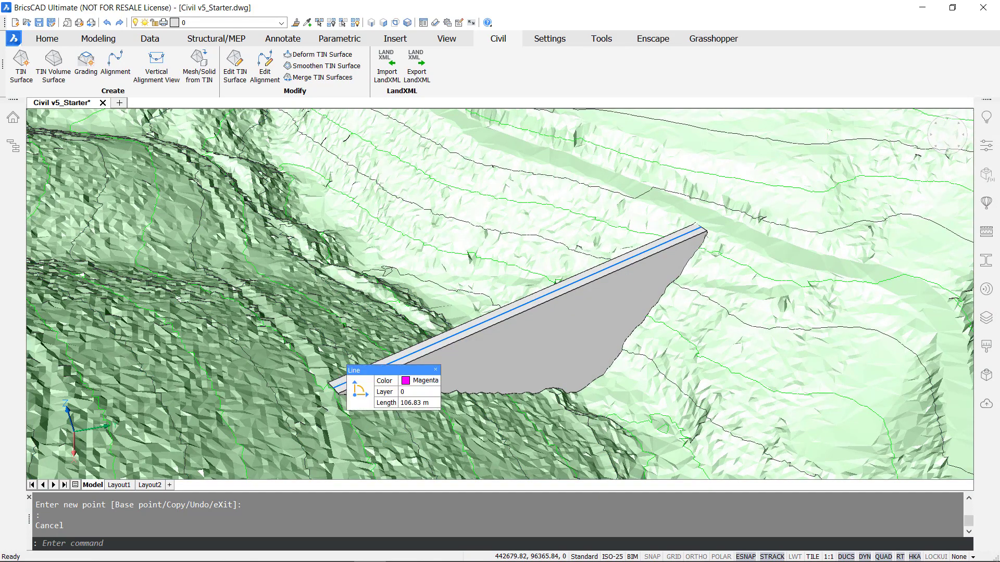
click(342, 388)
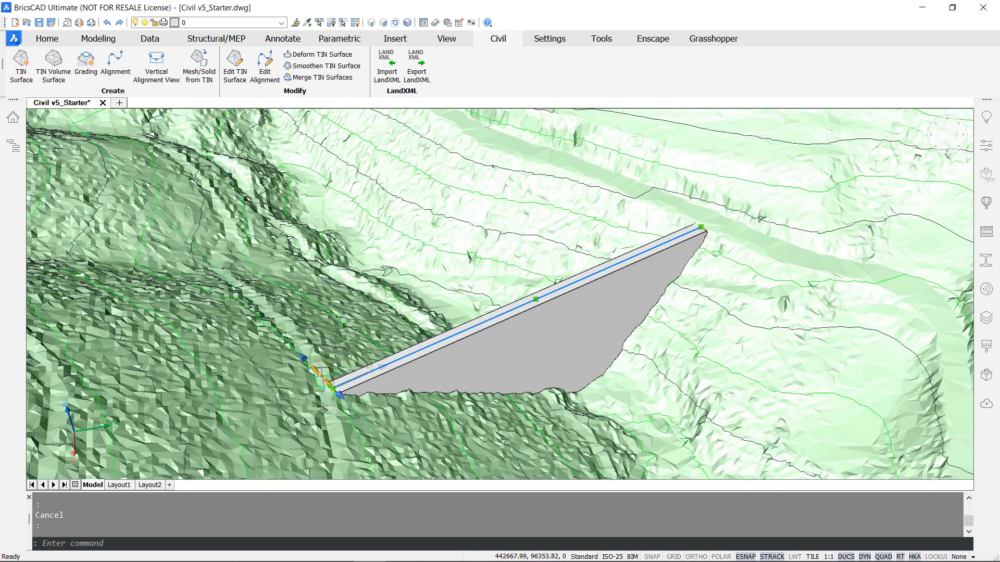
drag(323, 379, 253, 366)
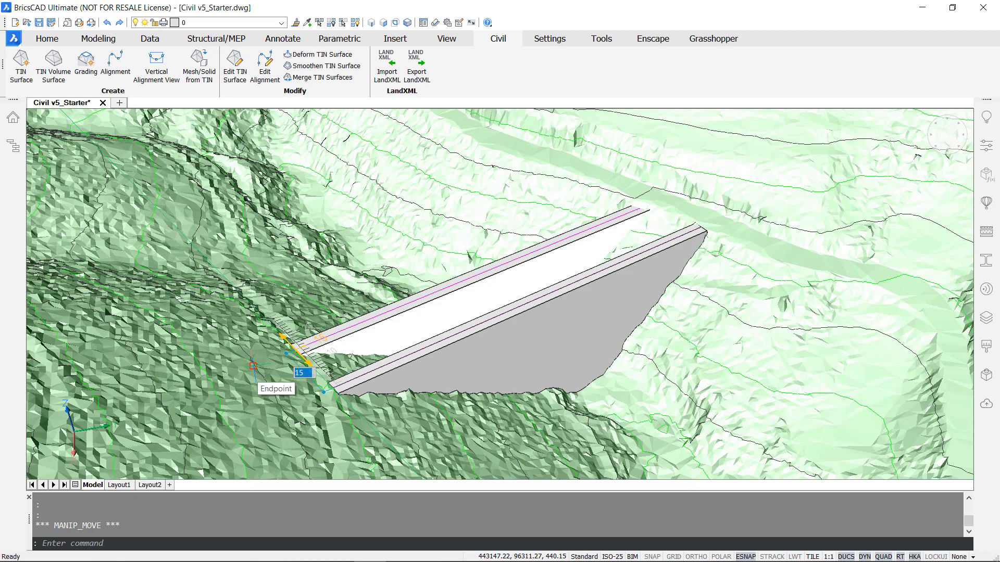
text(12)
key(Return)
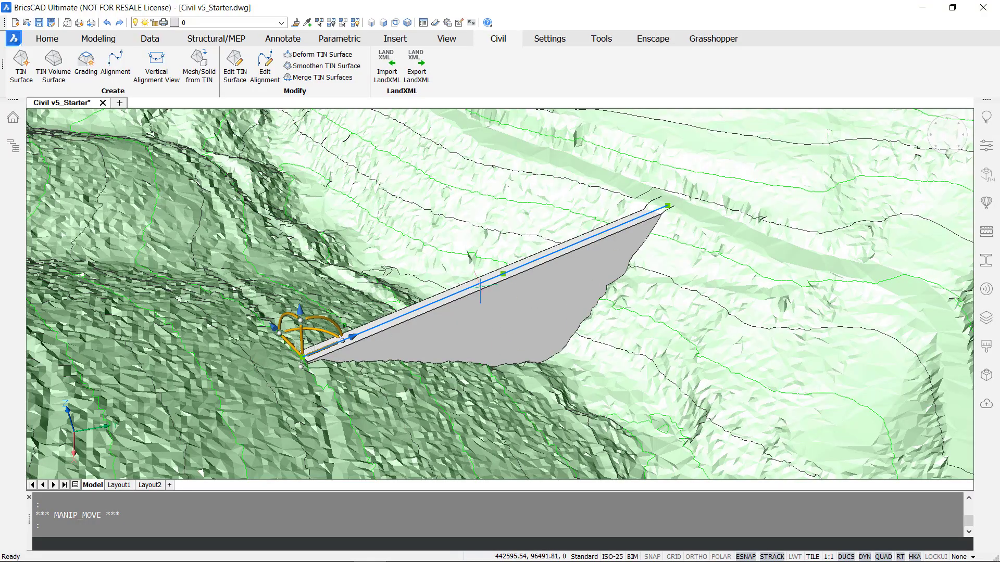
Stretch both ends of the line to new points farther toward the uphill side and clear the selection
shift+middle_drag(546, 333, 696, 188)
click(693, 177)
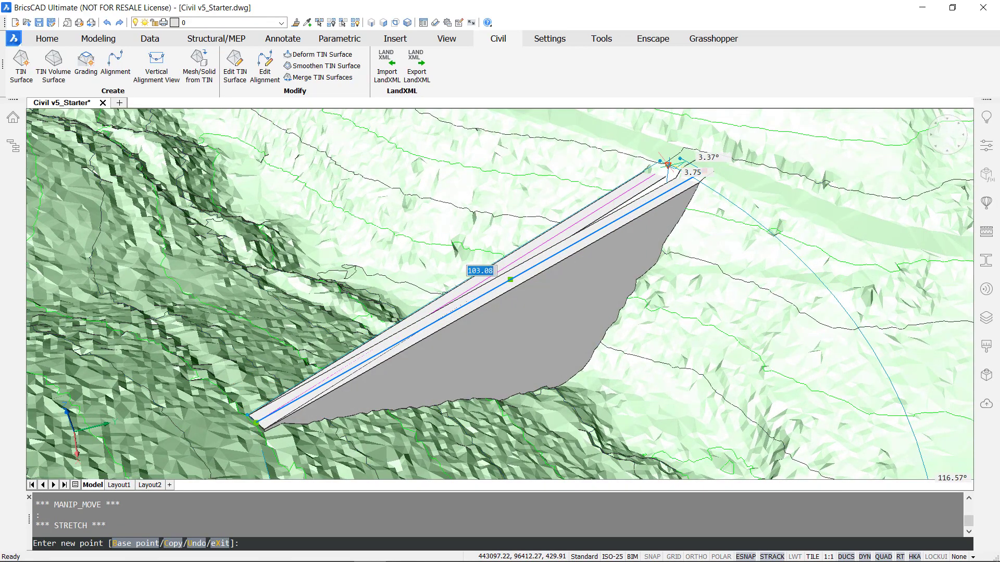
click(669, 164)
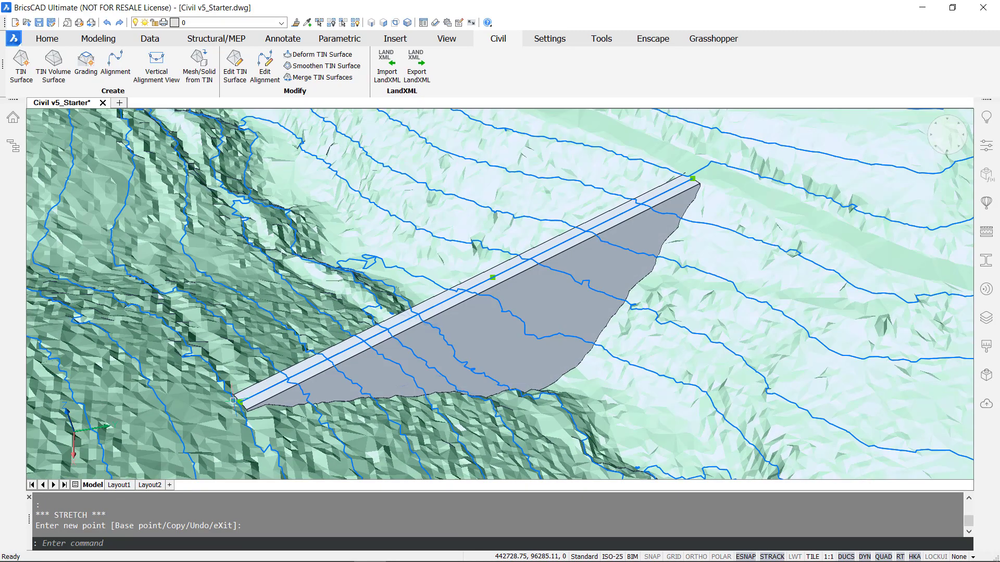
click(238, 401)
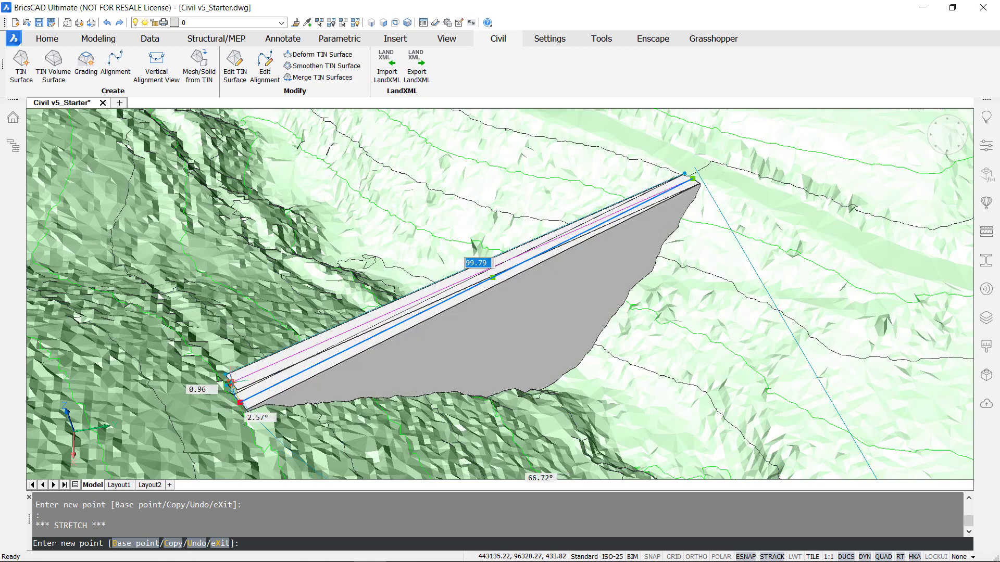
click(243, 371)
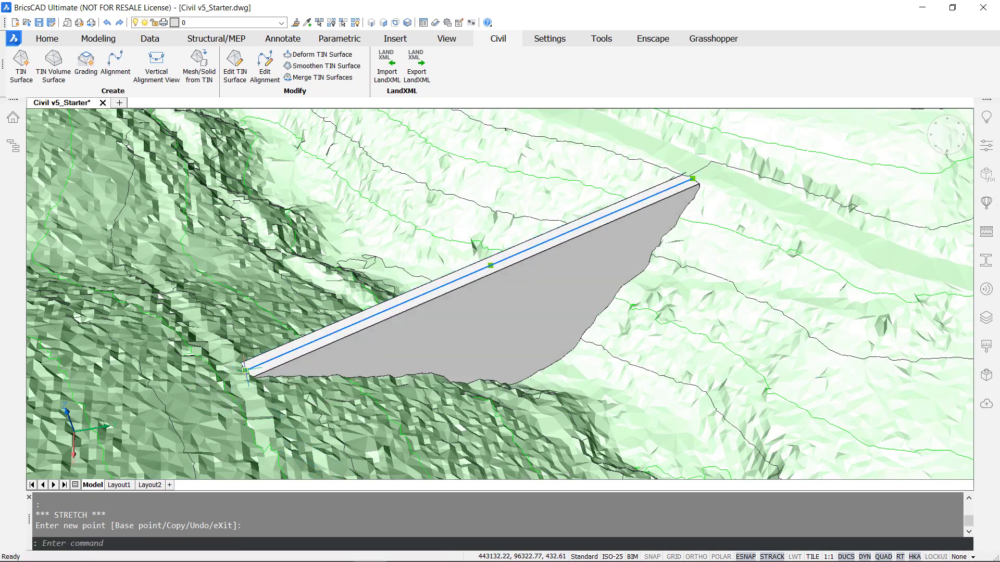
key(Escape)
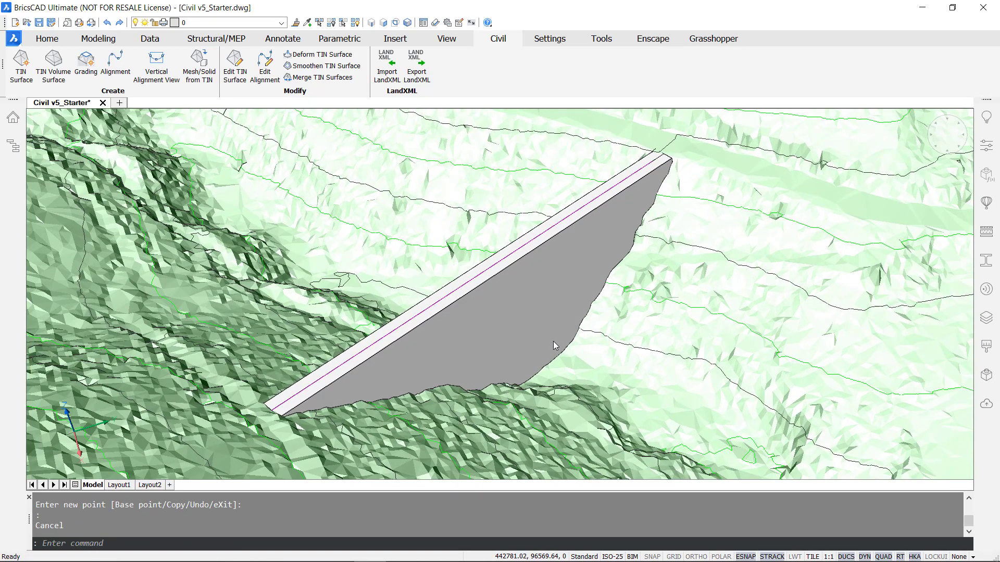
Set the offset of the left-side strip grading along the magenta line to 4 m and clear the selection
shift+middle_drag(558, 343, 498, 339)
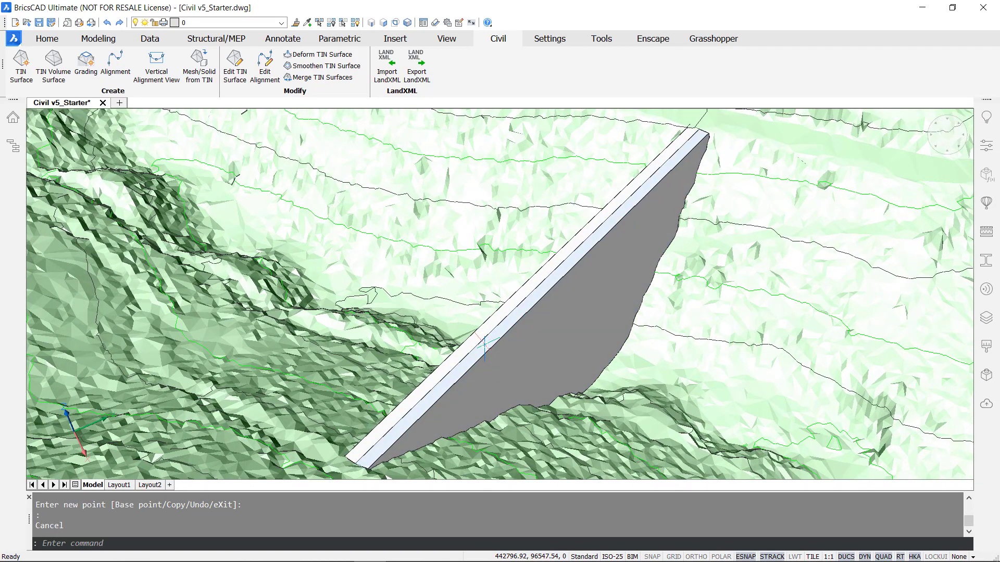
mouse_move(487, 344)
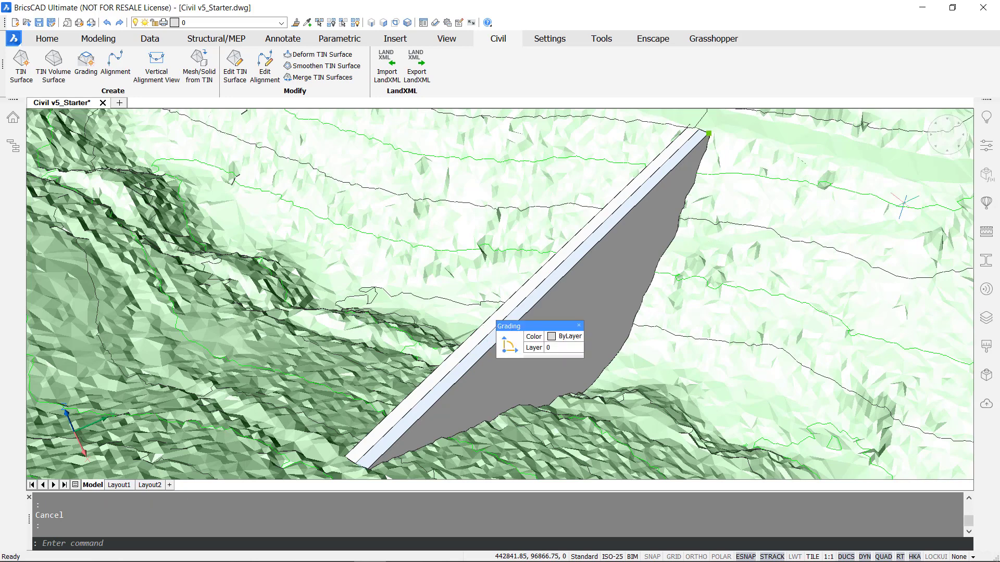
click(992, 150)
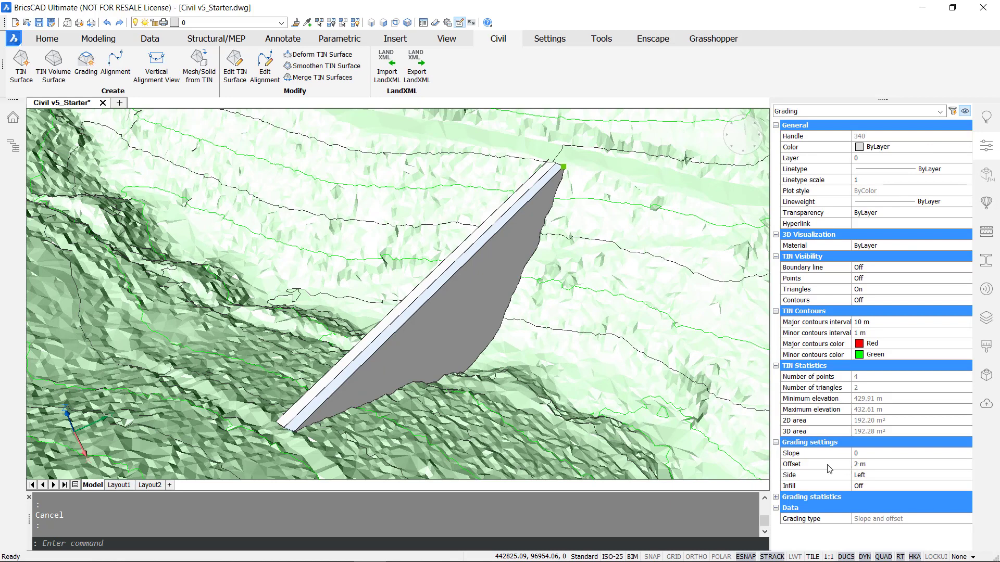
click(880, 465)
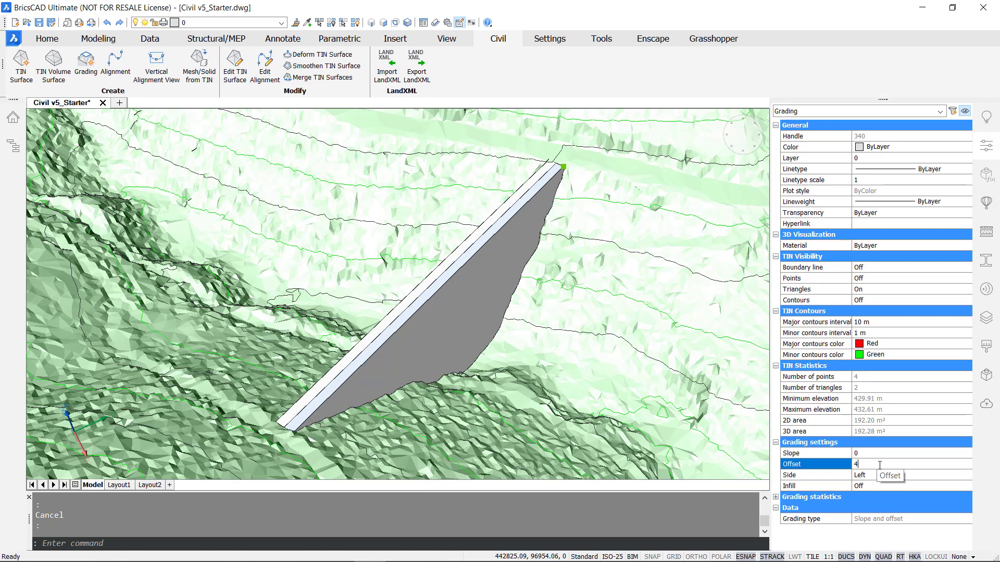
key(Return)
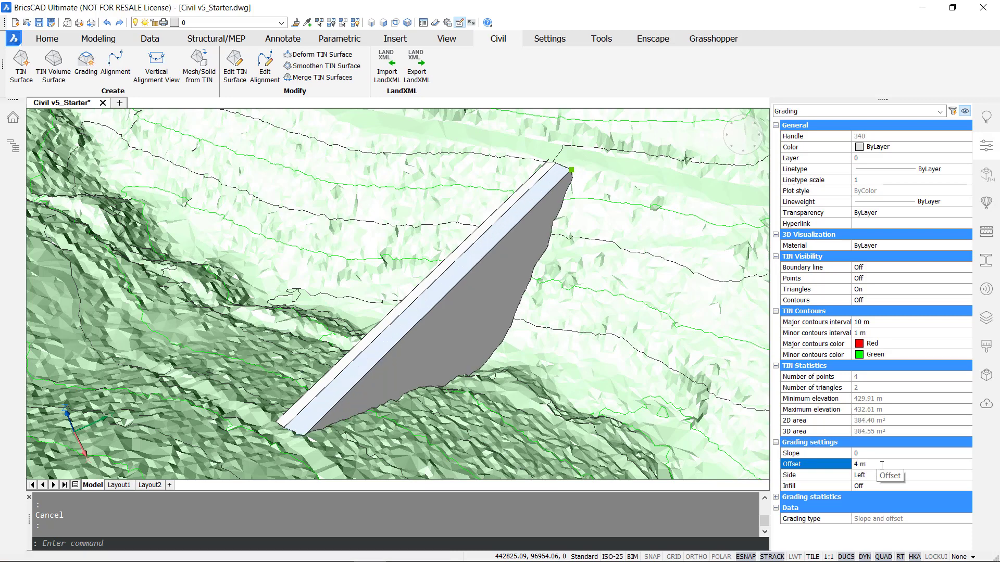
key(Escape)
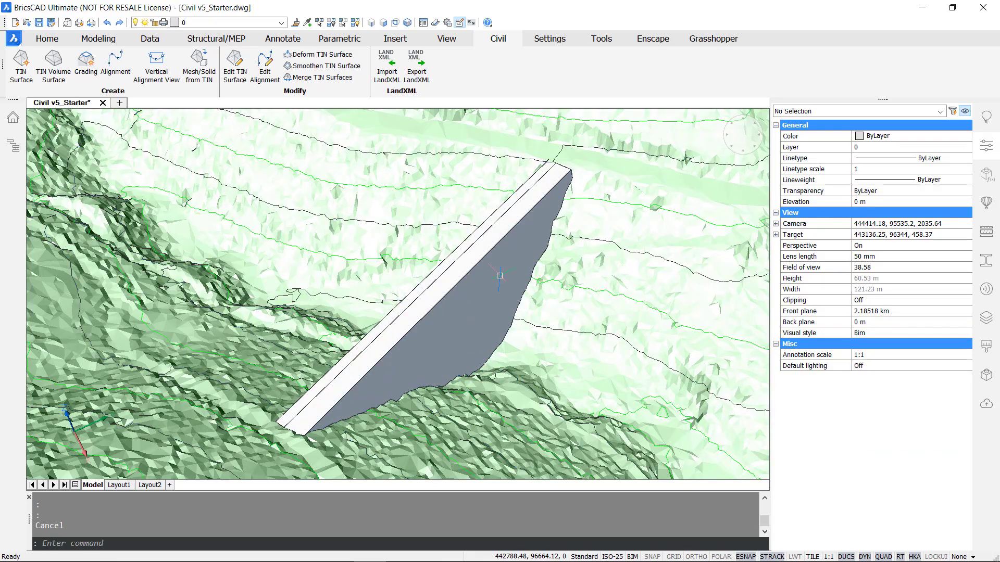
Set the offset of the right-side strip grading on the opposite side of the magenta line to 4 m and clear the selection
scroll(448, 292, down, 2)
scroll(435, 320, up, 2)
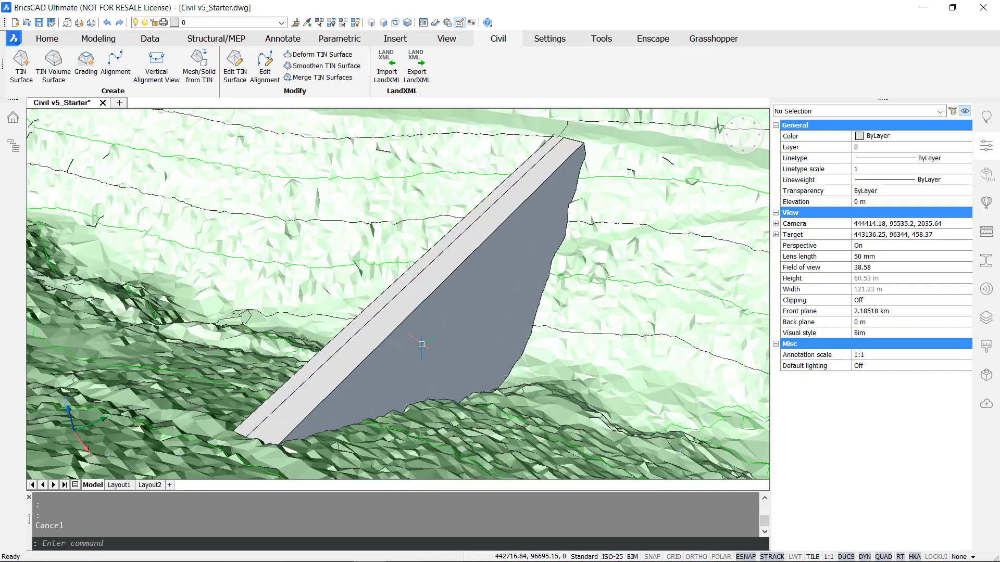
mouse_move(421, 345)
shift+middle_down()
mouse_move(542, 257)
mouse_move(457, 349)
mouse_move(405, 346)
shift+middle_up()
scroll(429, 338, up, 1)
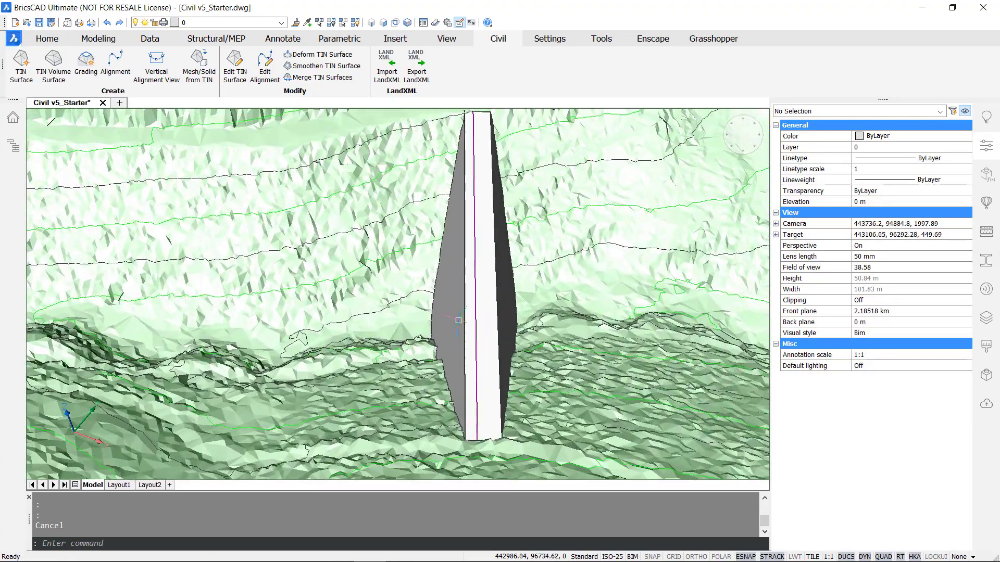
click(475, 307)
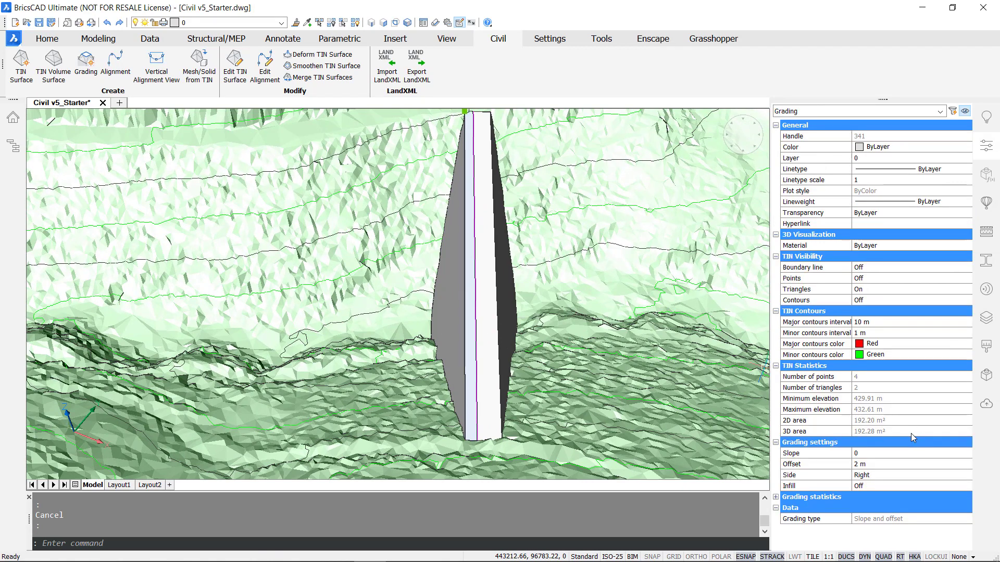
click(882, 464)
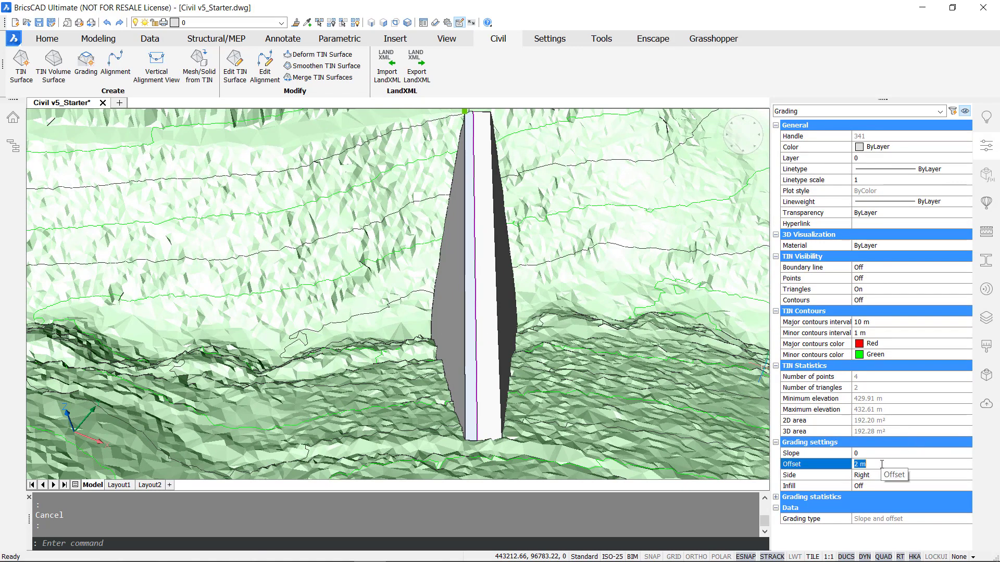
text(4)
key(Return)
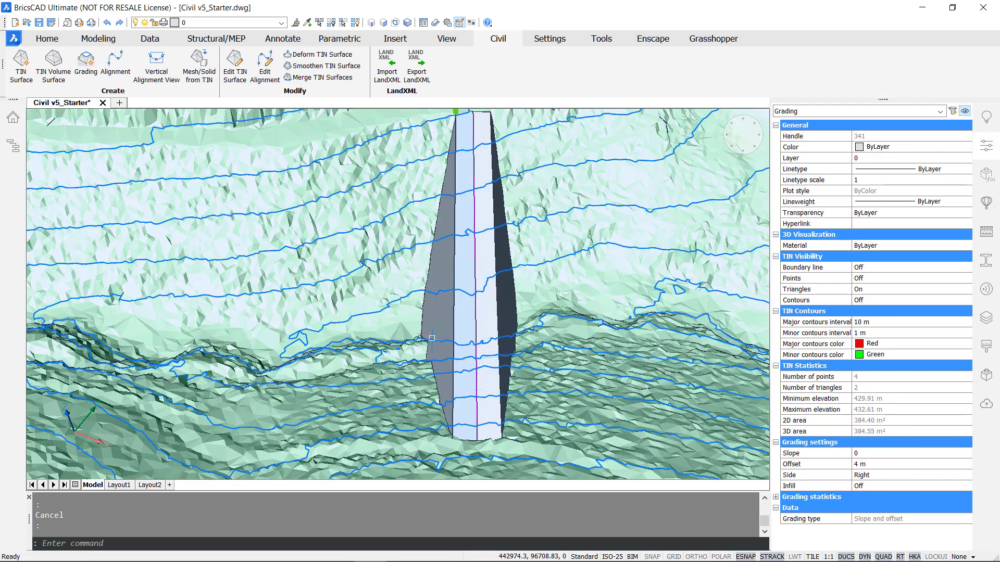
key(Escape)
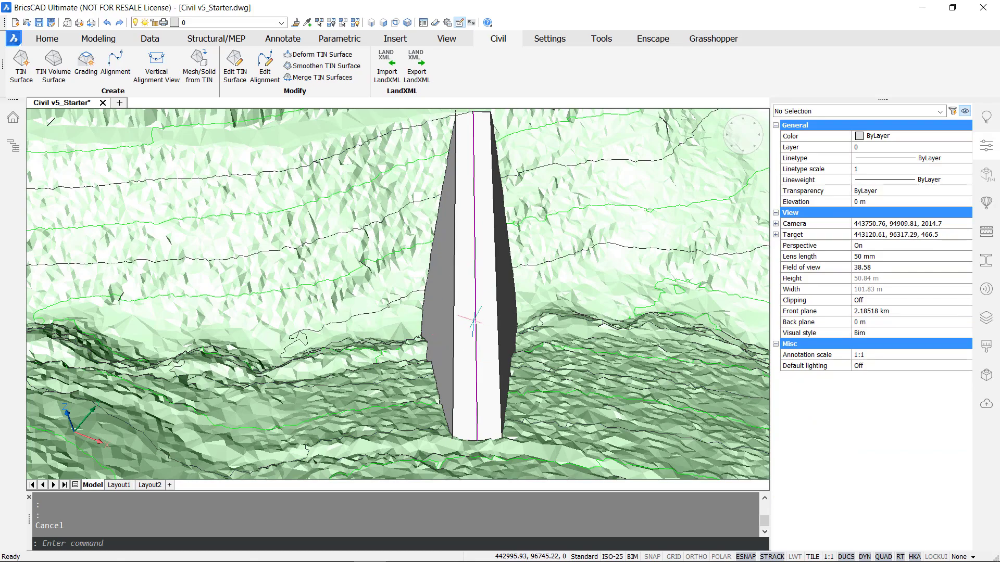
Merge both strip gradings and both side slopes into one TIN surface, using a side slope as base and removing the merged surfaces
mouse_move(479, 339)
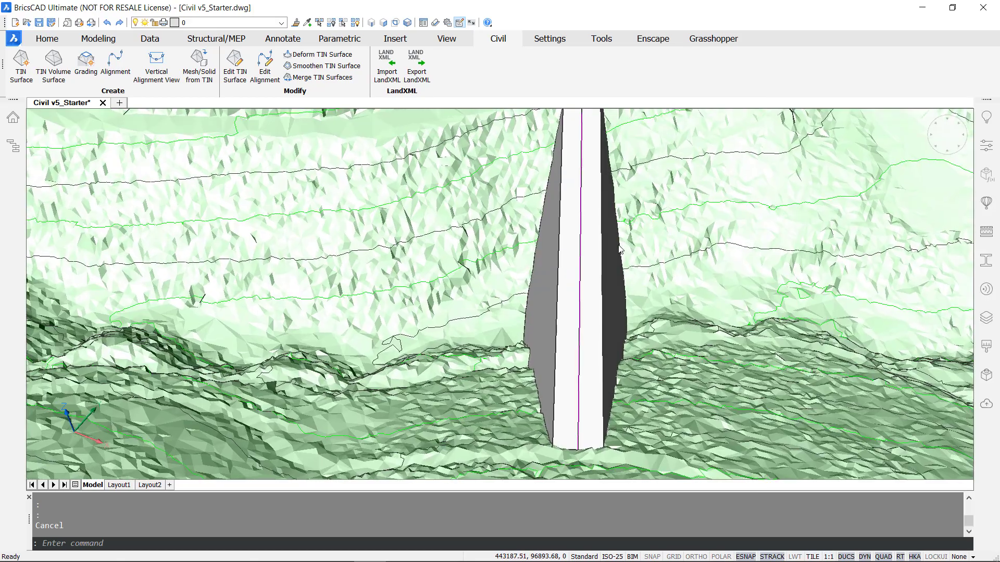
shift+middle_drag(620, 248, 724, 334)
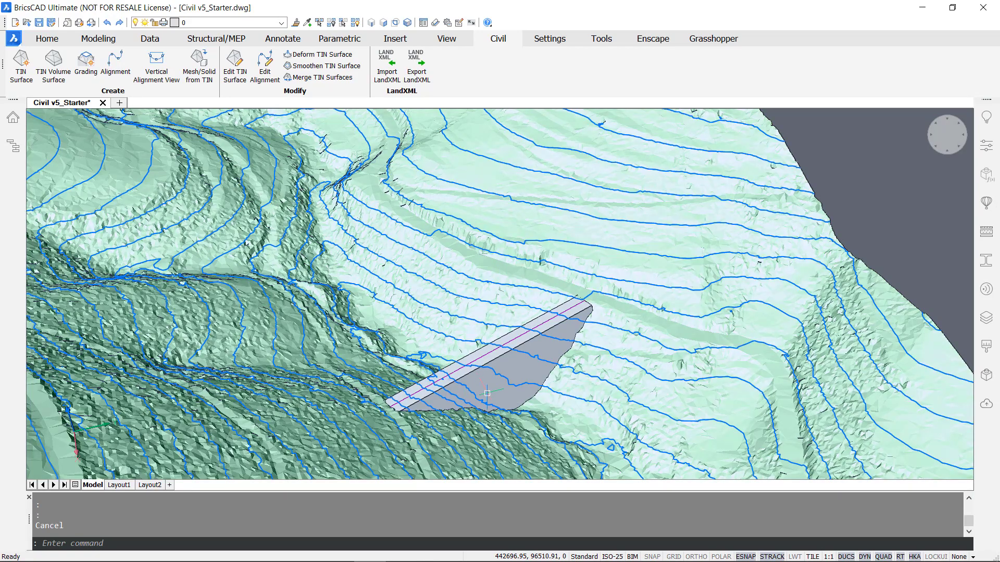
scroll(499, 385, up, 3)
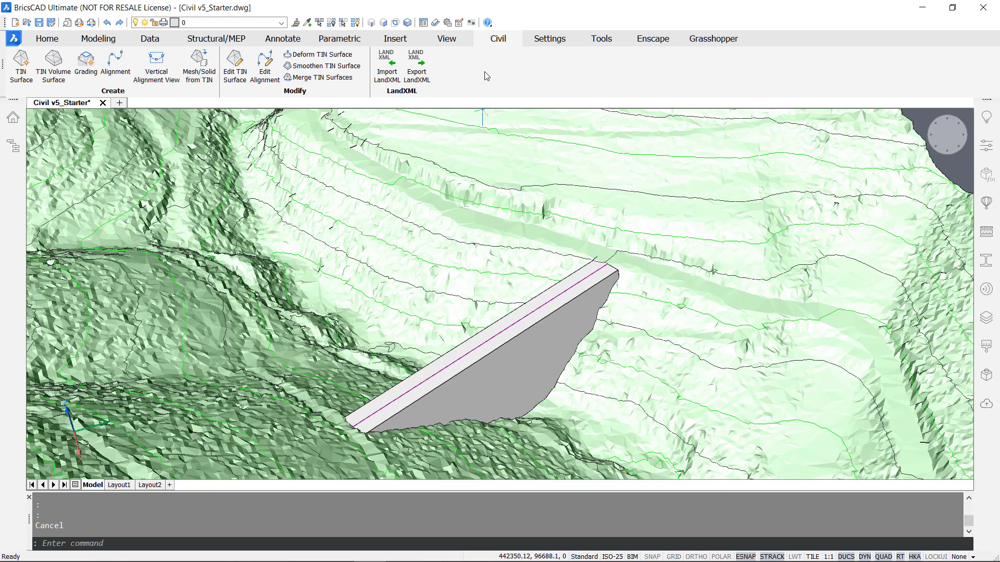
click(311, 79)
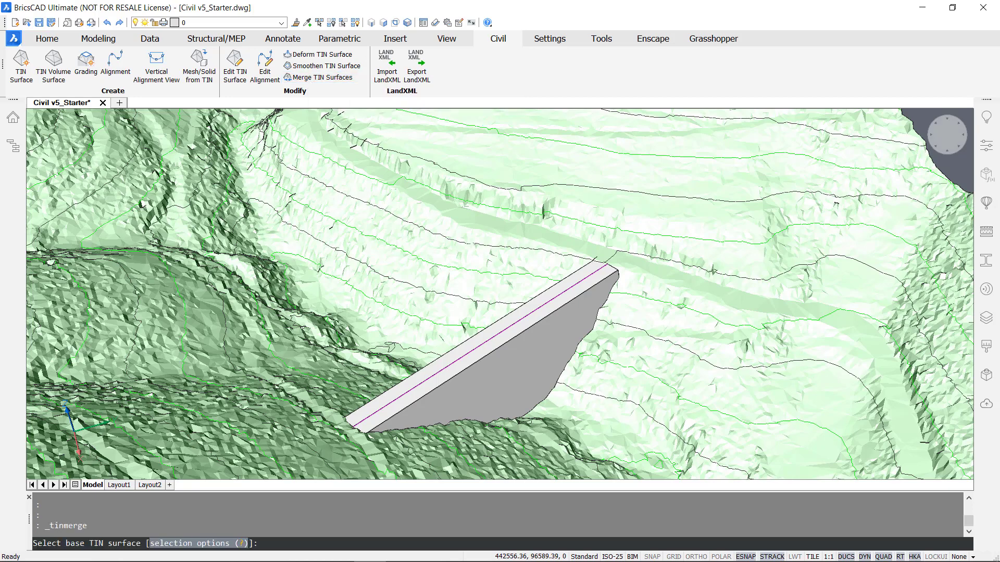
click(514, 384)
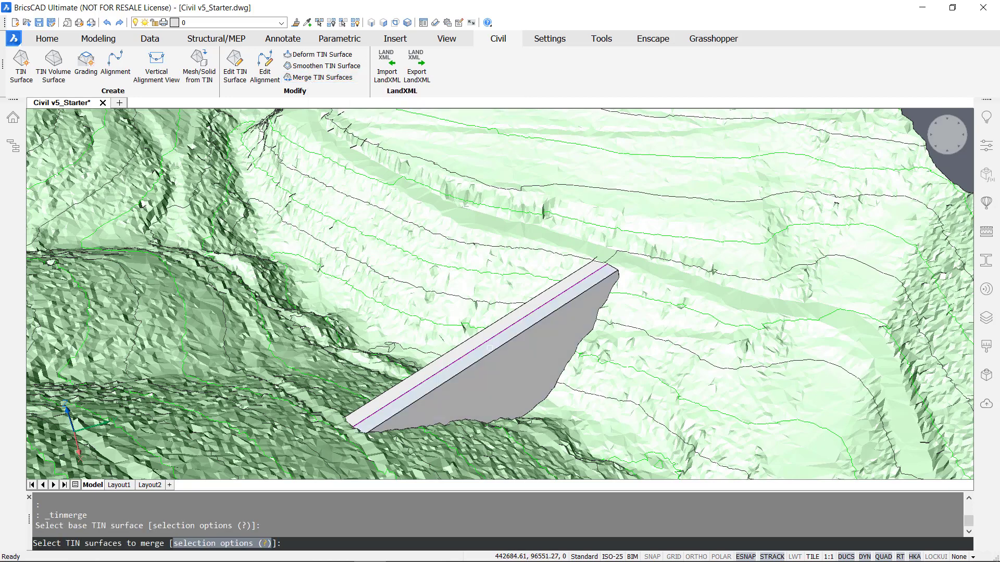
click(487, 343)
click(482, 336)
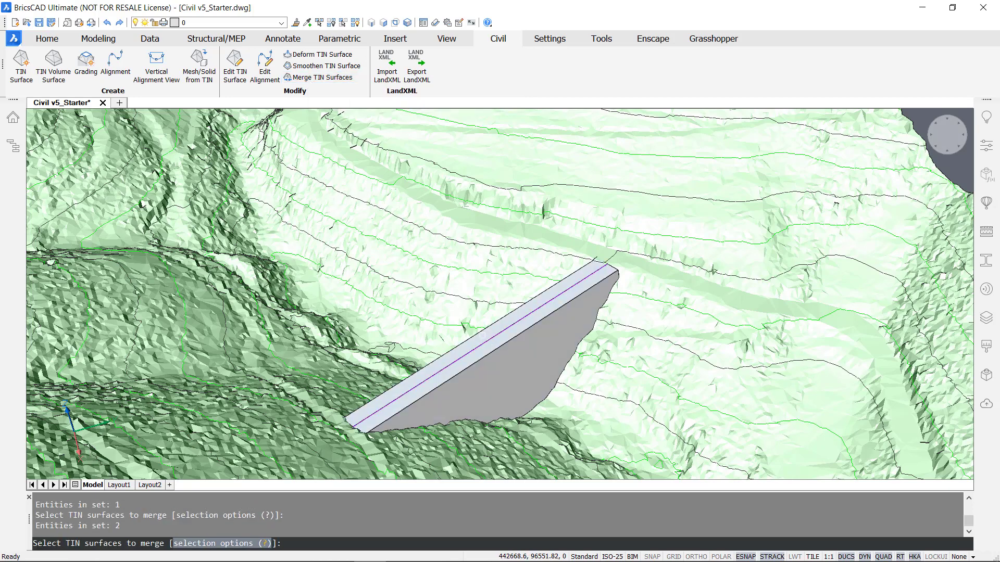
shift+middle_drag(482, 335, 677, 341)
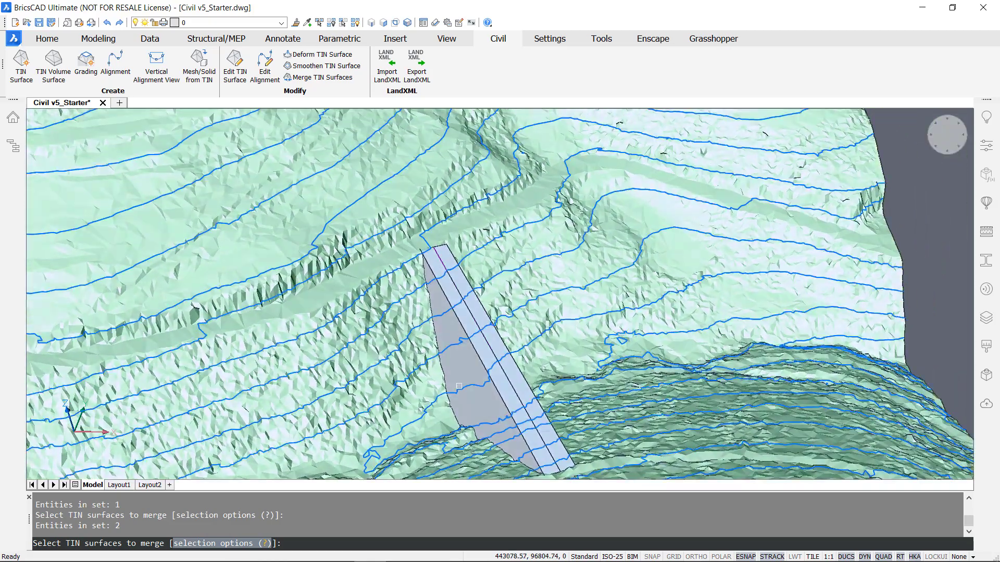
click(460, 385)
key(Return)
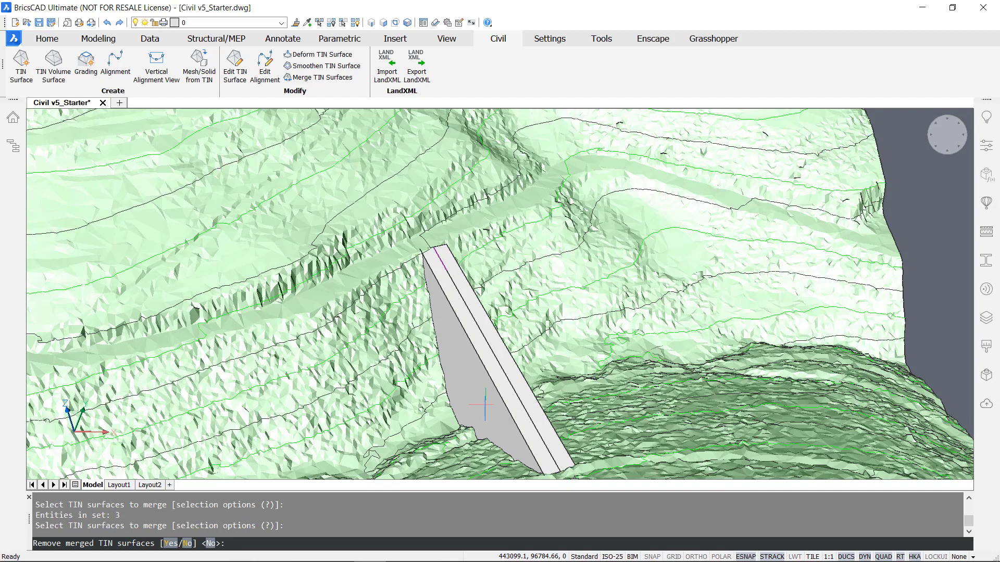
key(Return)
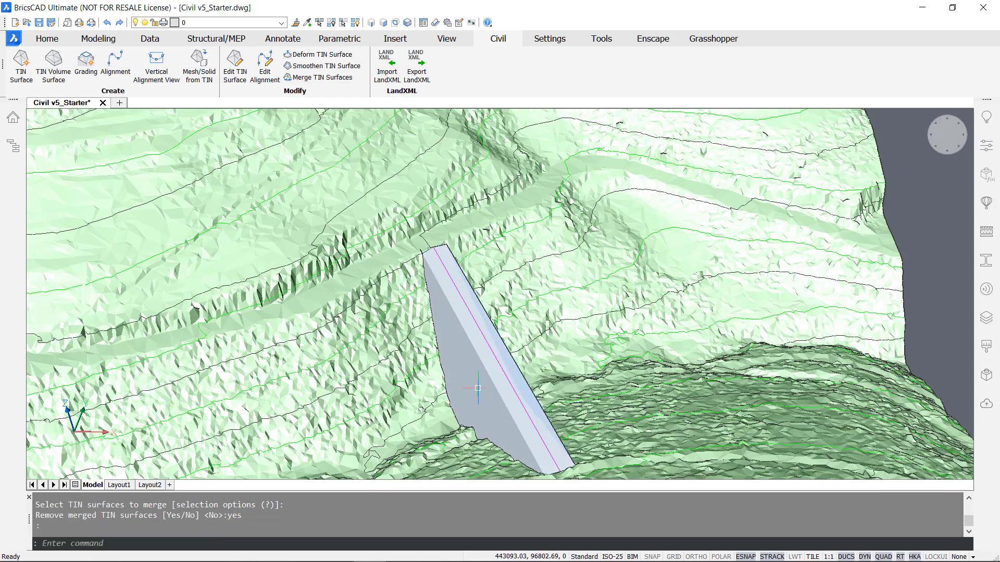
Select the merged embankment surface, examine its shape from both sides, and clear the selection
mouse_move(468, 370)
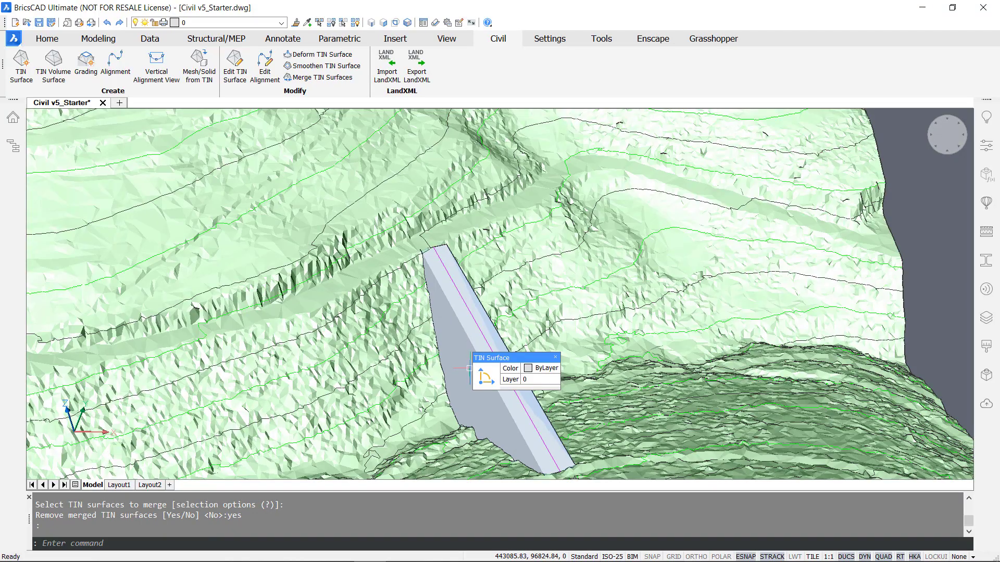
shift+middle_drag(468, 371, 457, 397)
mouse_move(509, 417)
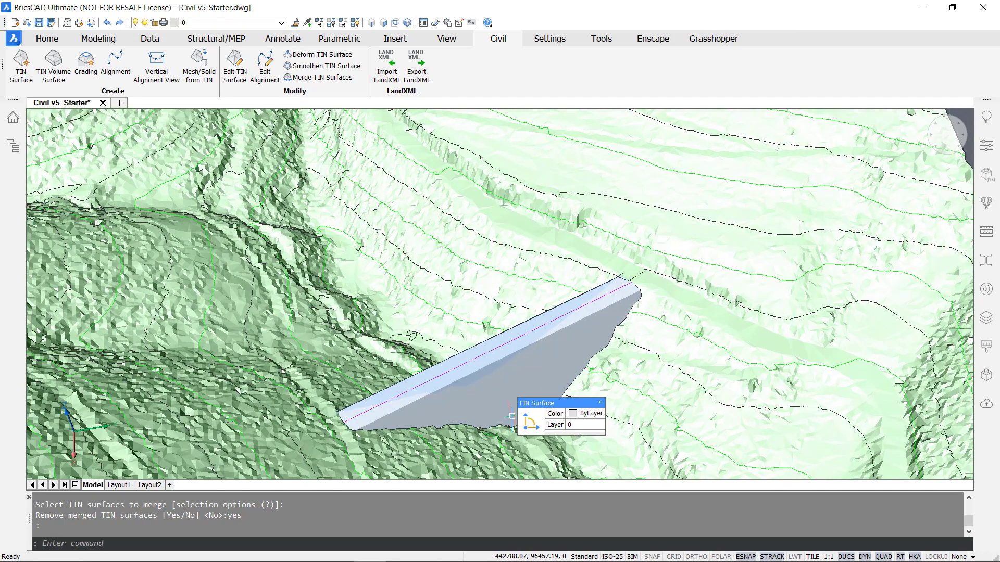
key(Escape)
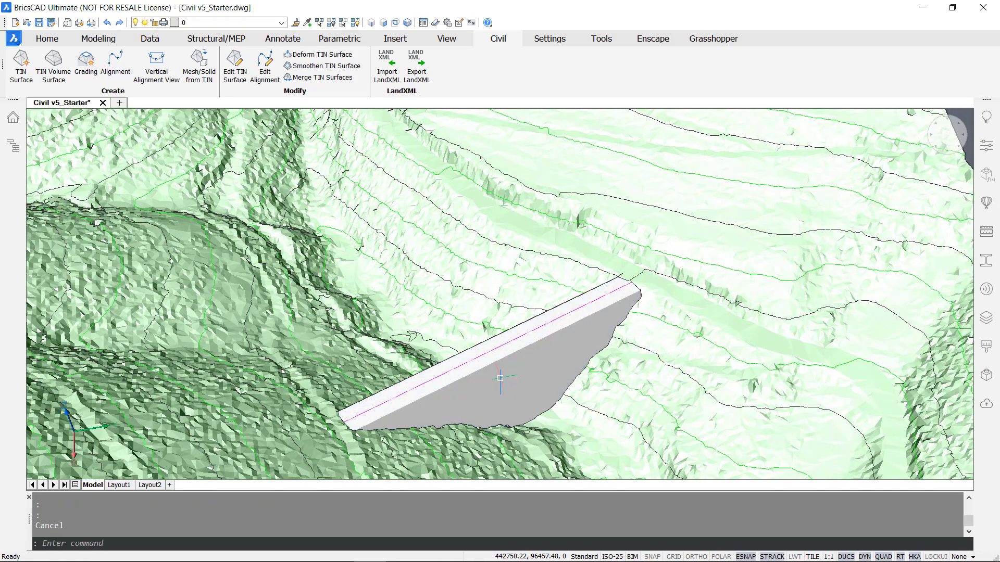
mouse_move(439, 327)
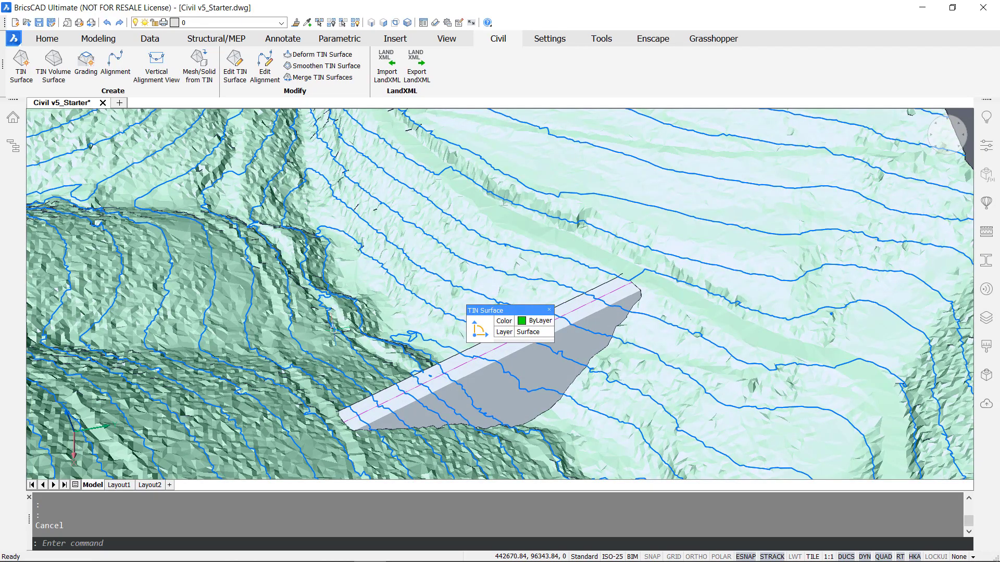
scroll(333, 329, down, 2)
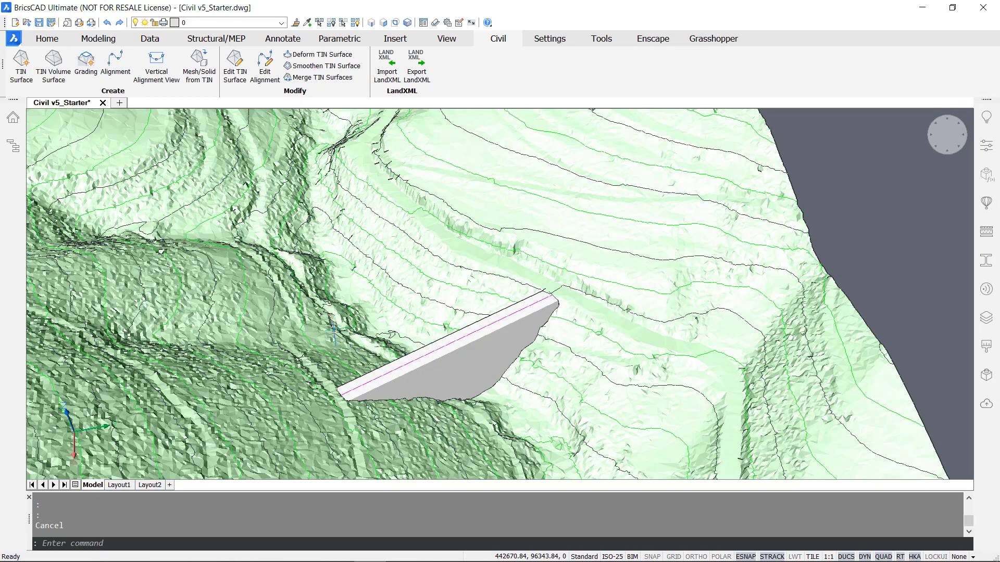
scroll(333, 329, down, 2)
middle_drag(293, 379, 382, 352)
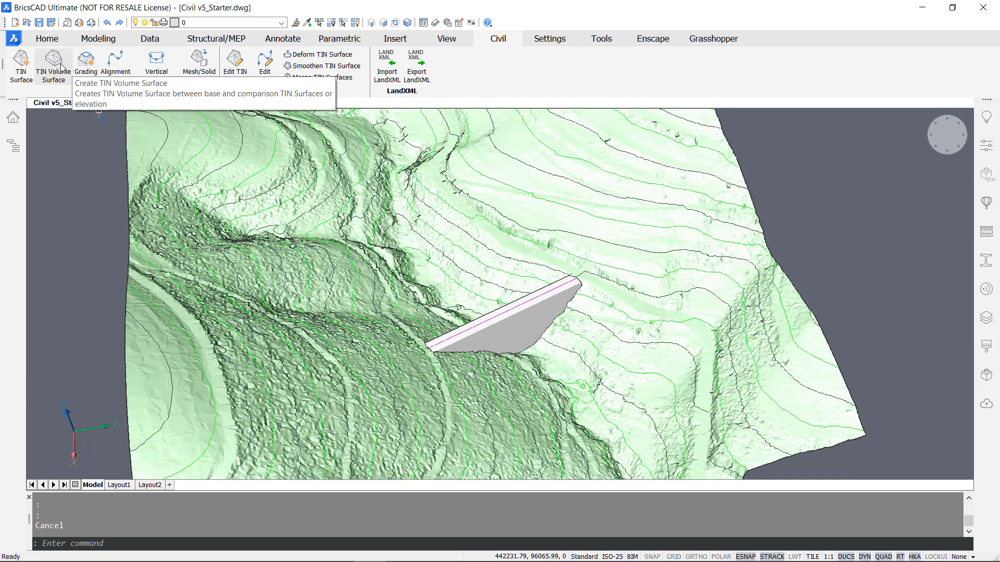
Create a TIN volume surface with the terrain as base and the merged embankment as comparison surface, without a bounding area
click(62, 68)
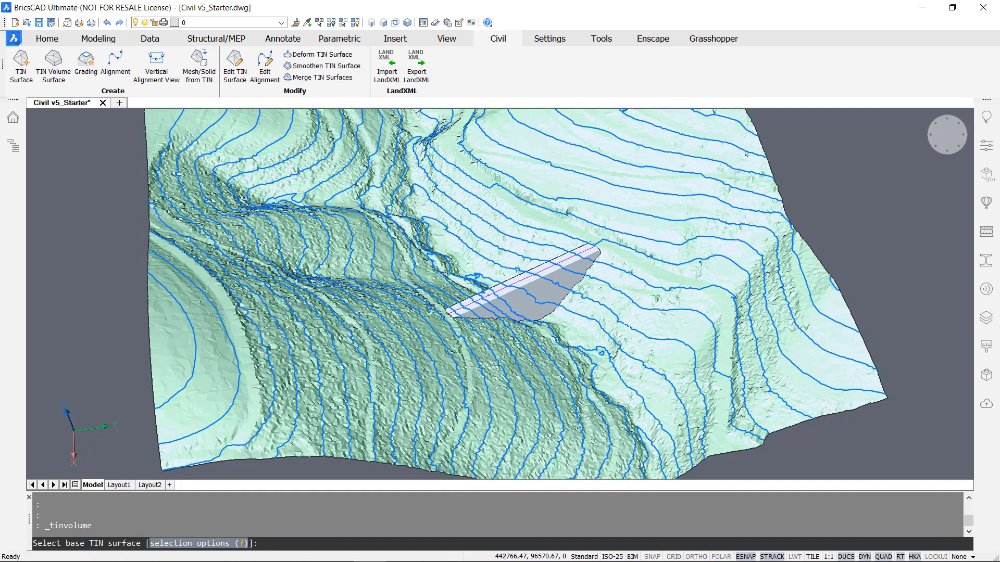
click(595, 330)
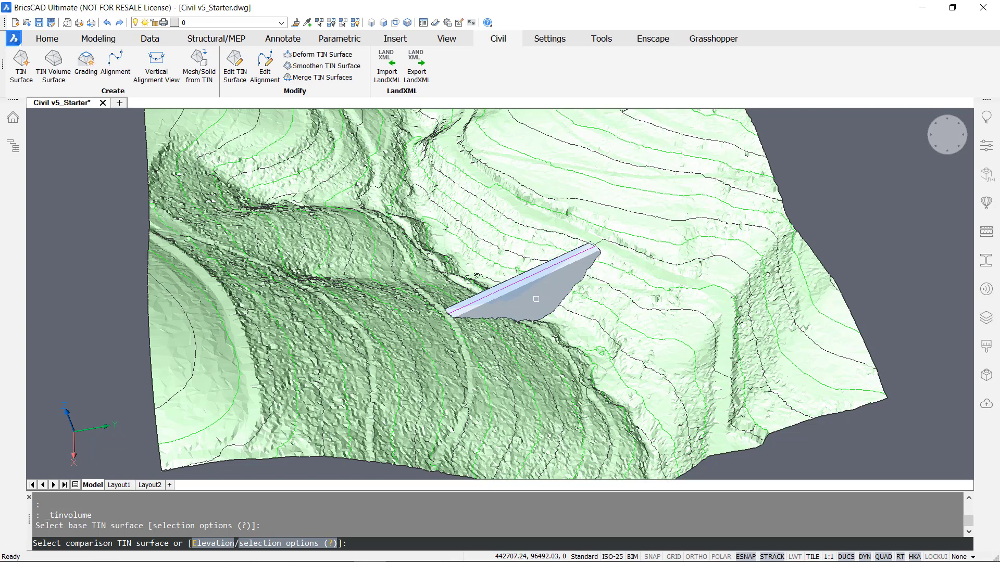
click(537, 299)
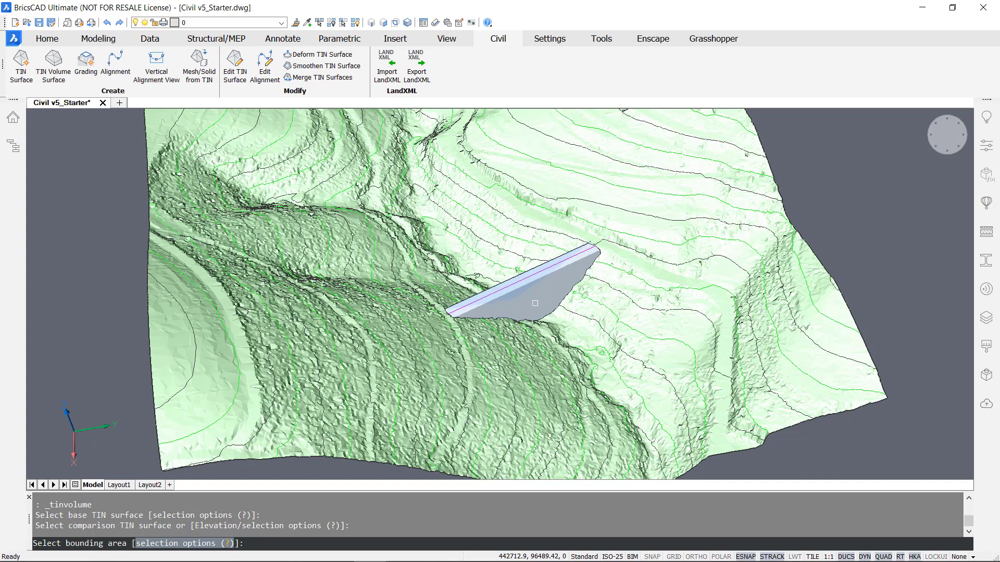
key(Return)
Select the new volume surface lying below the terrain and show its properties to examine the cut and fill volumes
scroll(552, 287, down, 5)
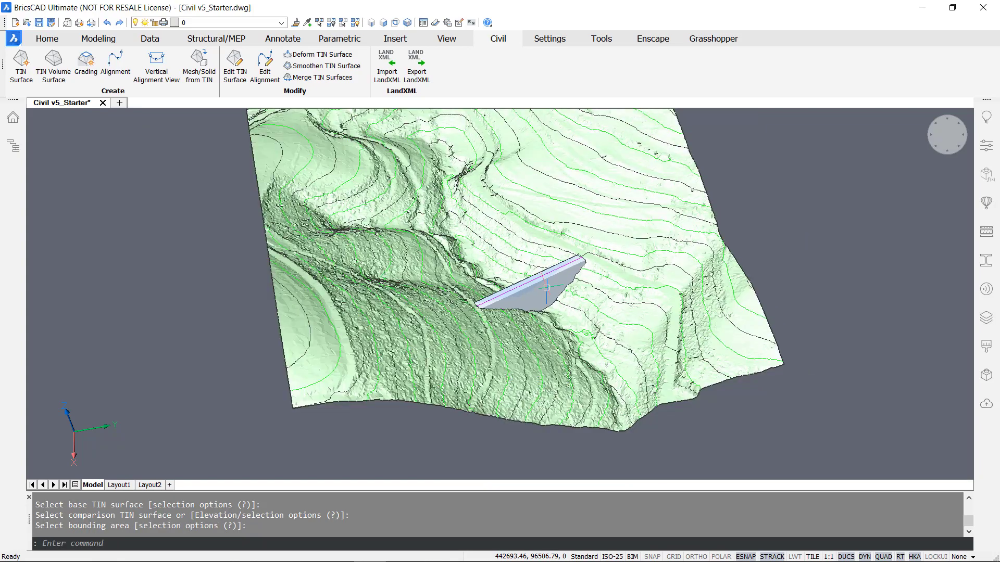
middle_drag(551, 391, 583, 364)
scroll(537, 434, up, 4)
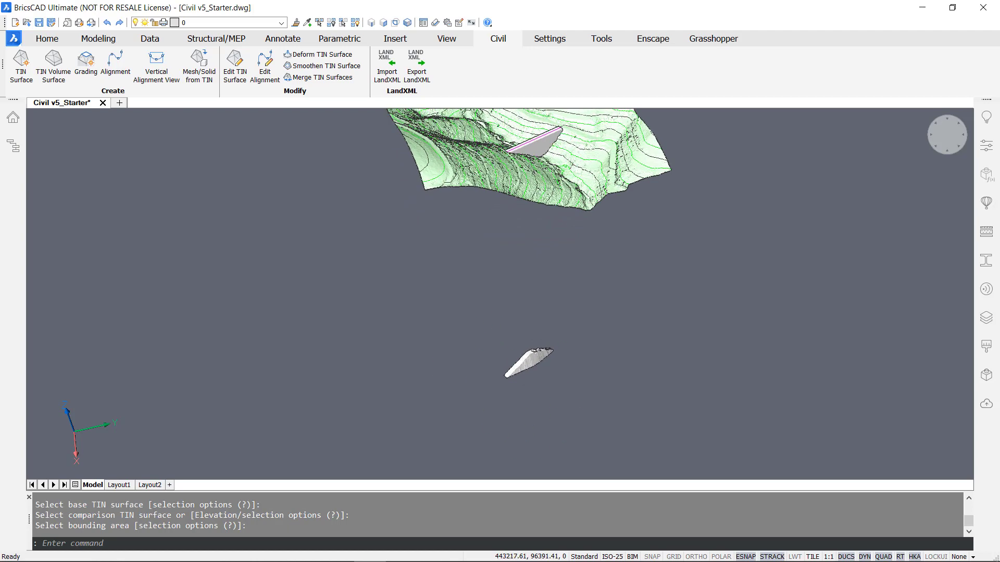
scroll(537, 434, up, 2)
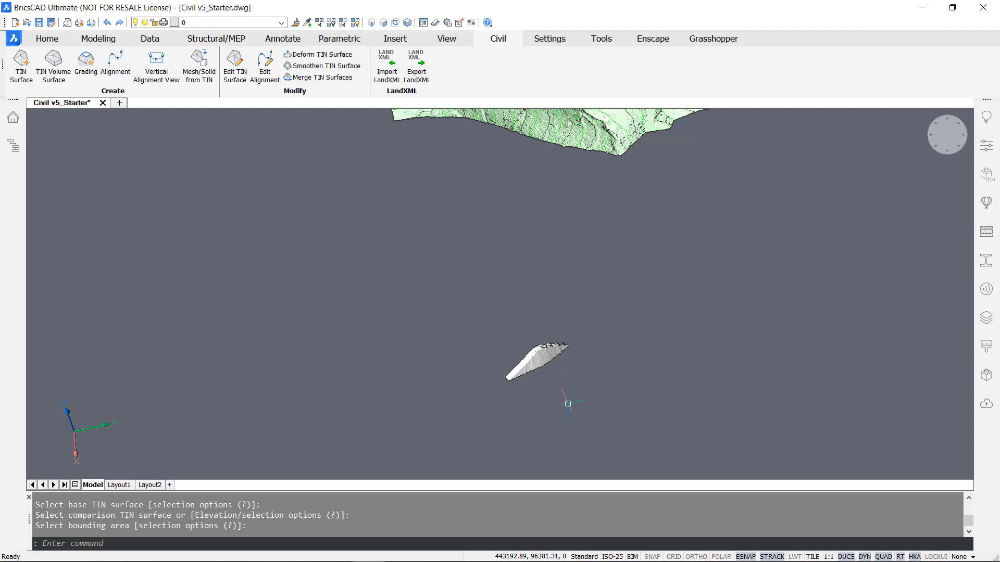
click(549, 367)
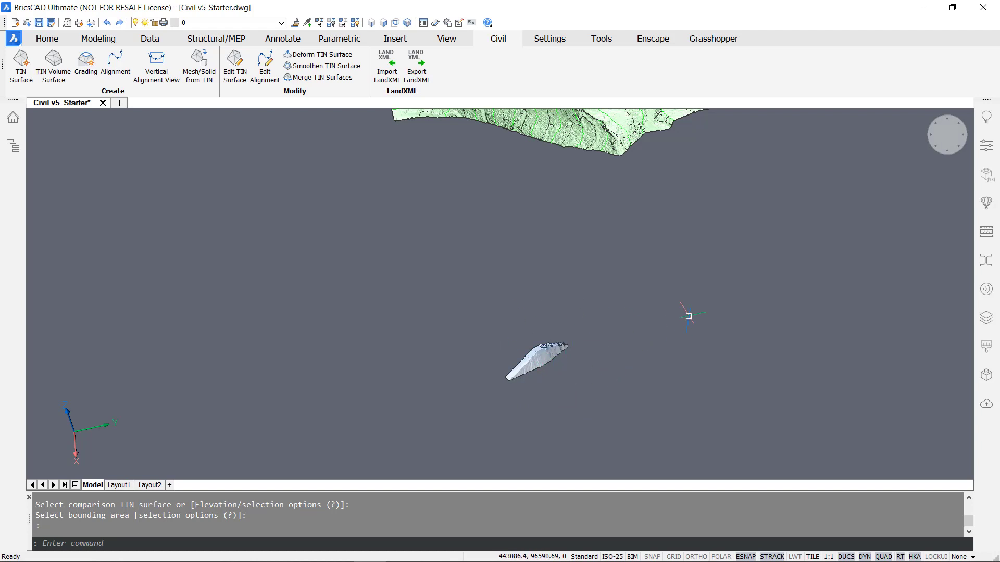
click(986, 145)
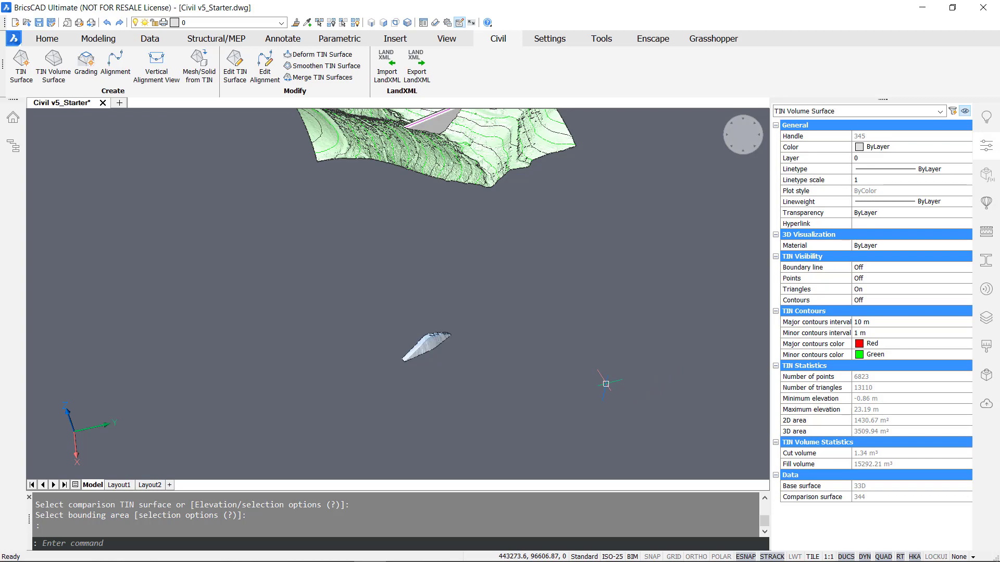
Extract a mesh of the volume between the terrain surface and the merged embankment surface
key(Escape)
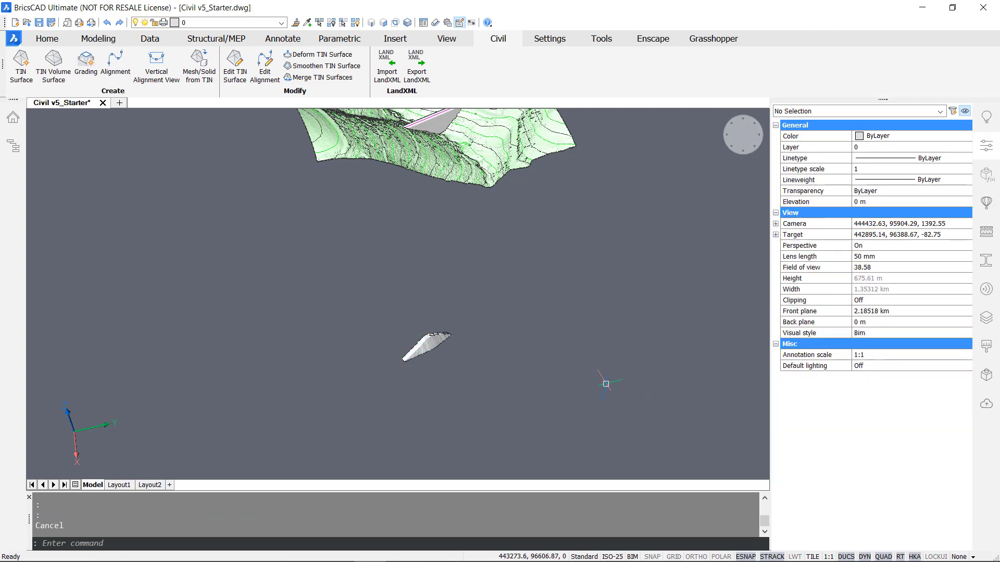
shift+middle_drag(632, 349, 614, 309)
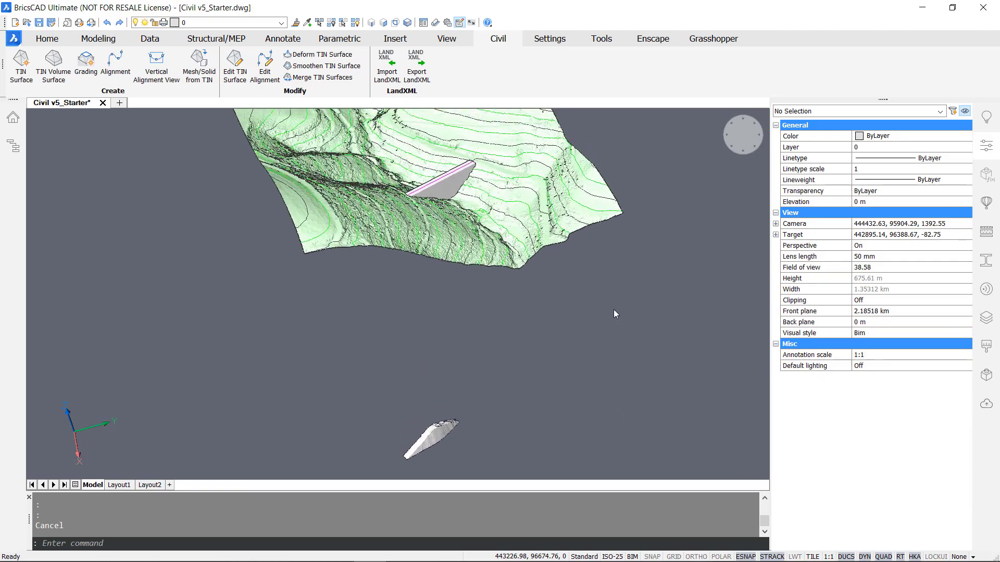
scroll(620, 309, up, 5)
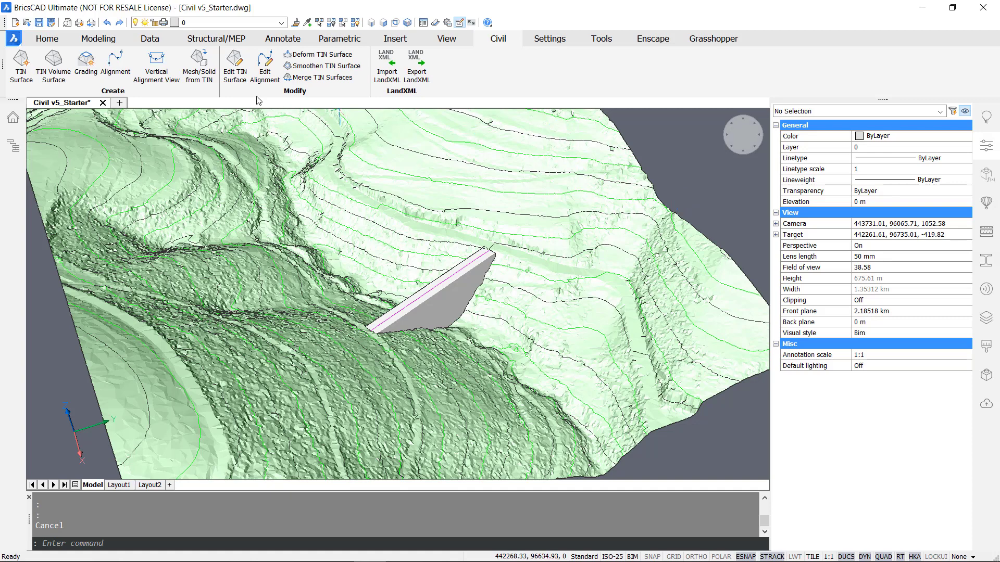
click(202, 73)
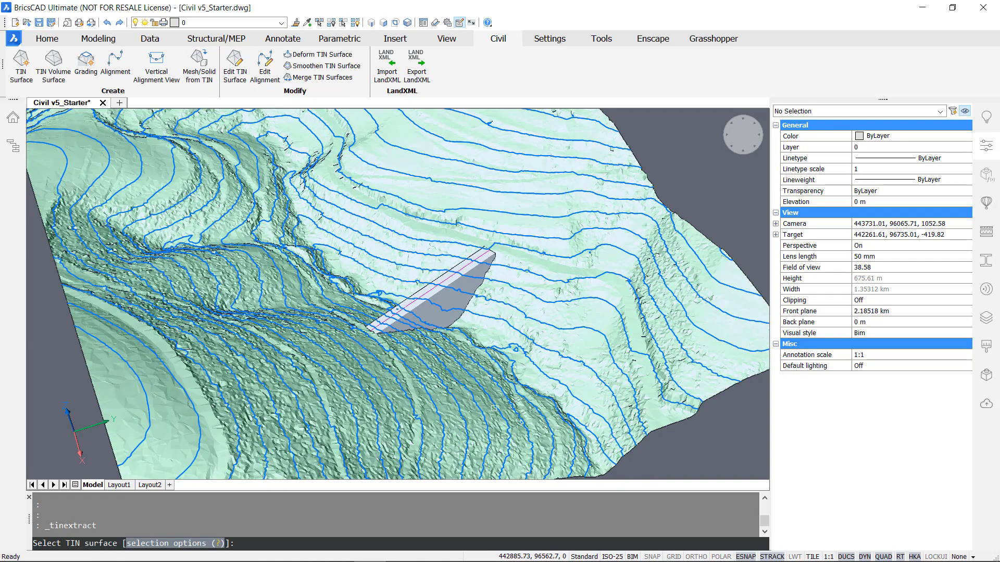
click(494, 408)
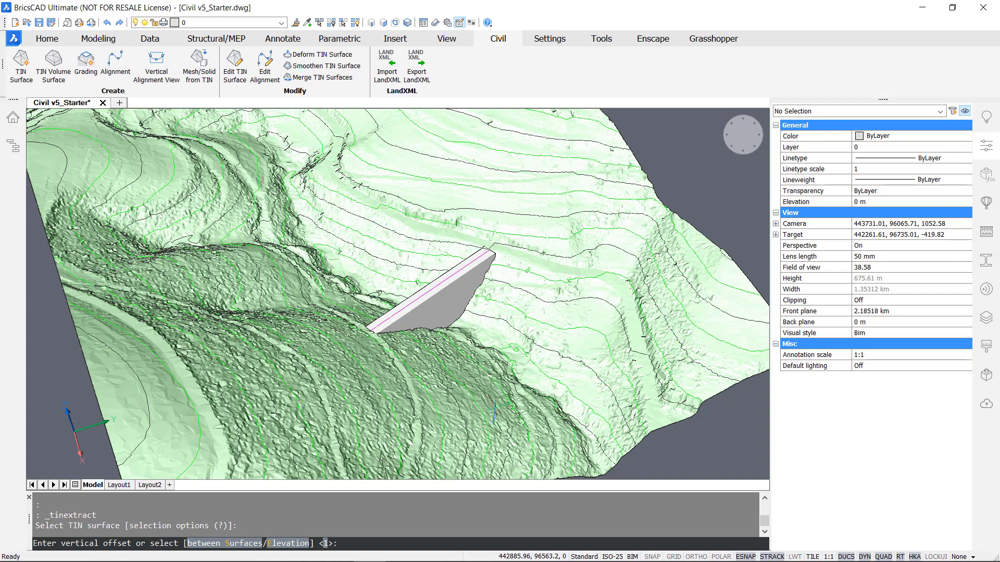
text(s)
key(Return)
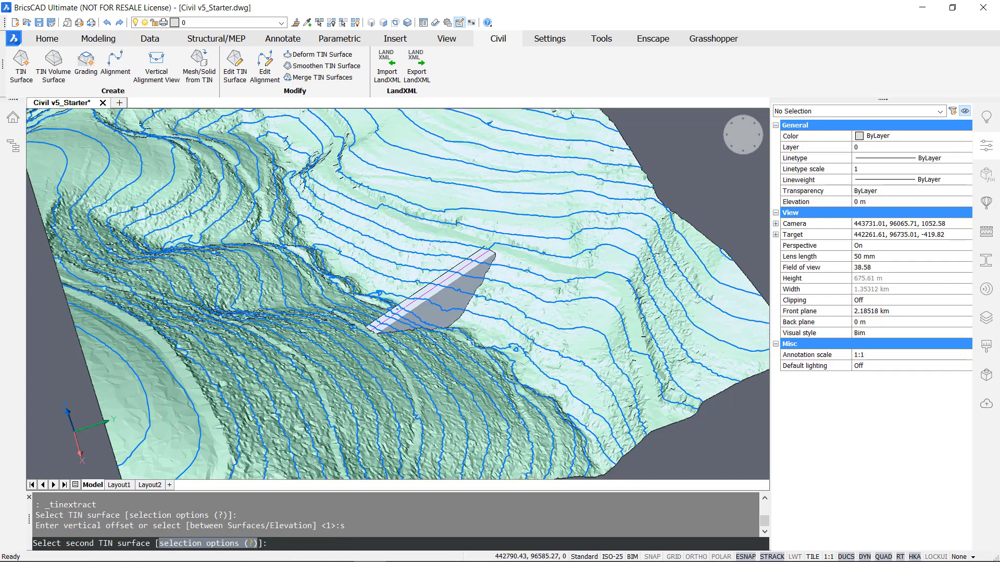
click(448, 304)
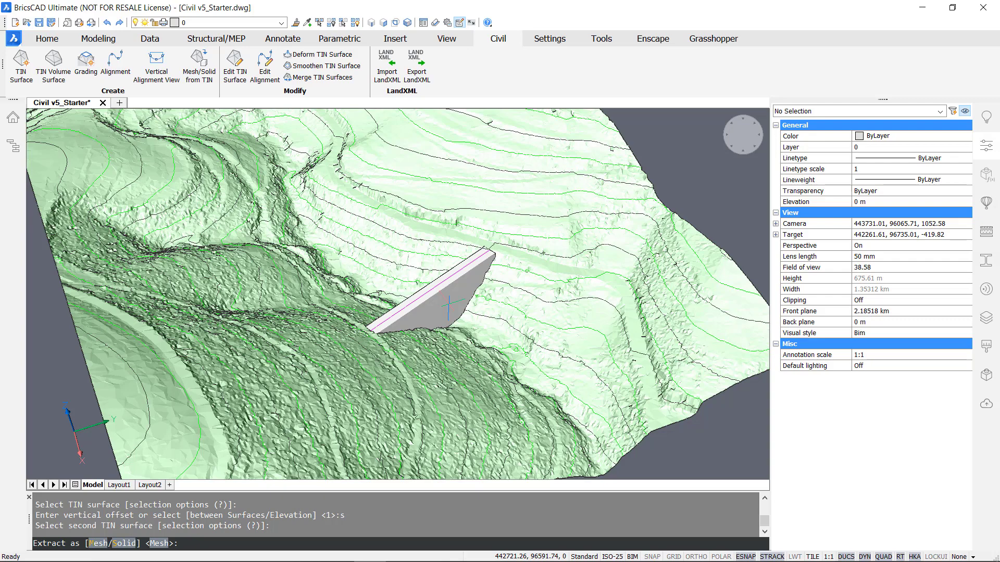
key(Return)
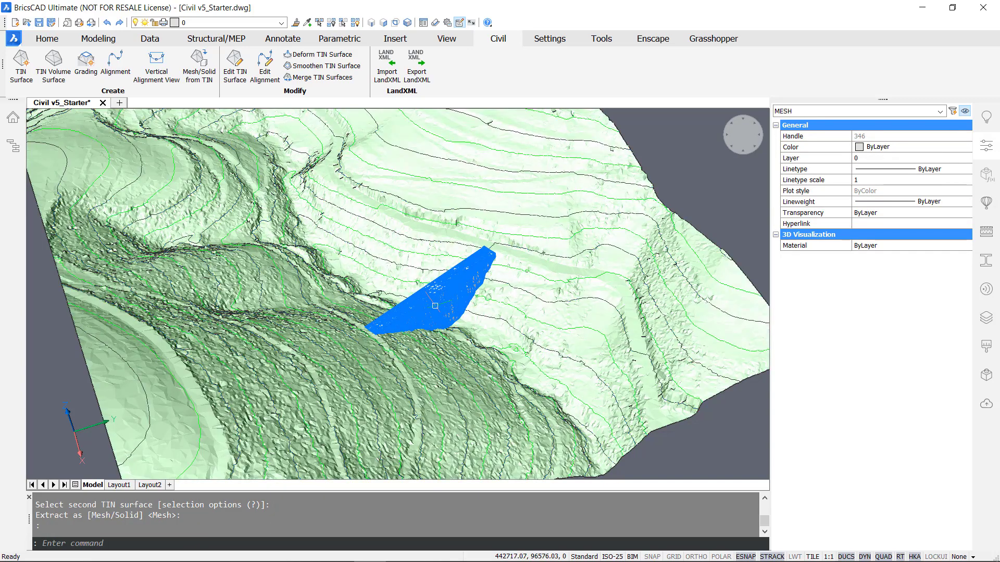
Move the extracted mesh straight down along the vertical axis, clear of the terrain
click(434, 293)
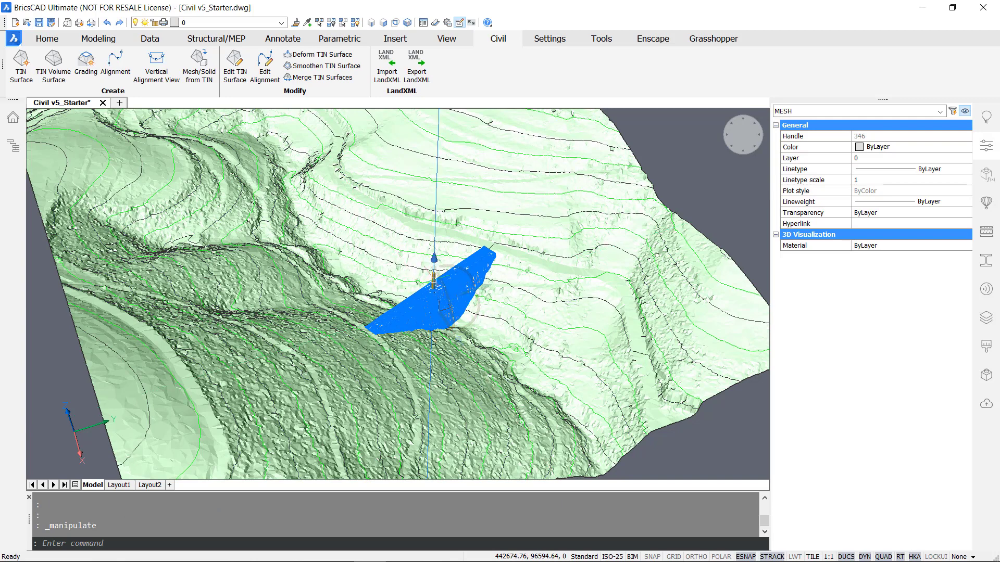
drag(433, 281, 457, 389)
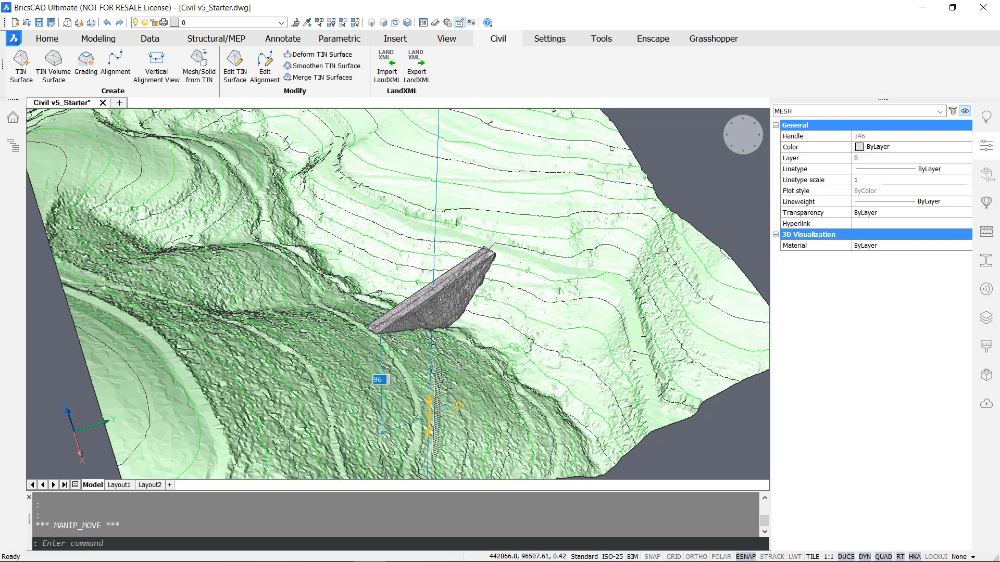
text(25)
key(Return)
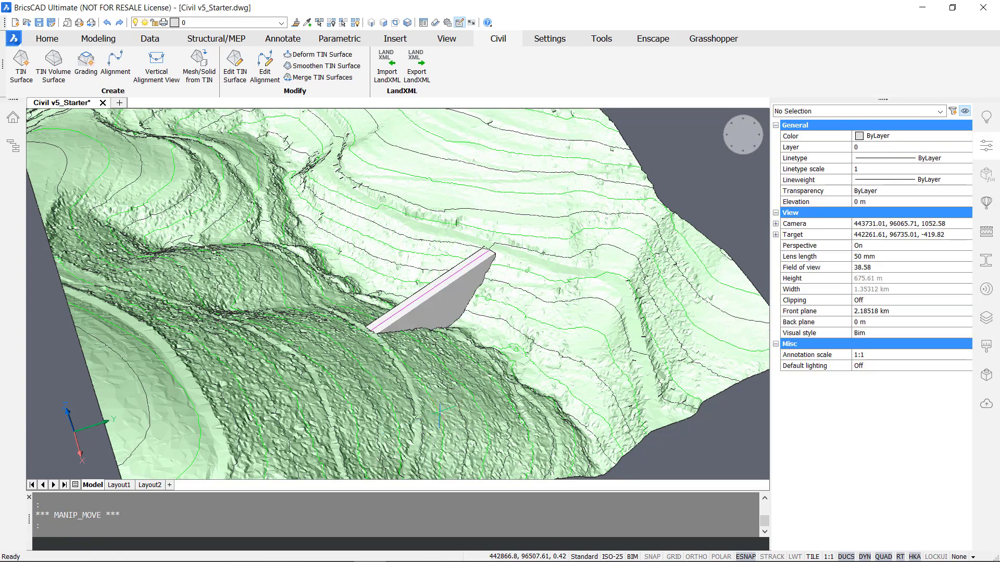
scroll(454, 379, down, 3)
scroll(469, 344, up, 6)
key(Escape)
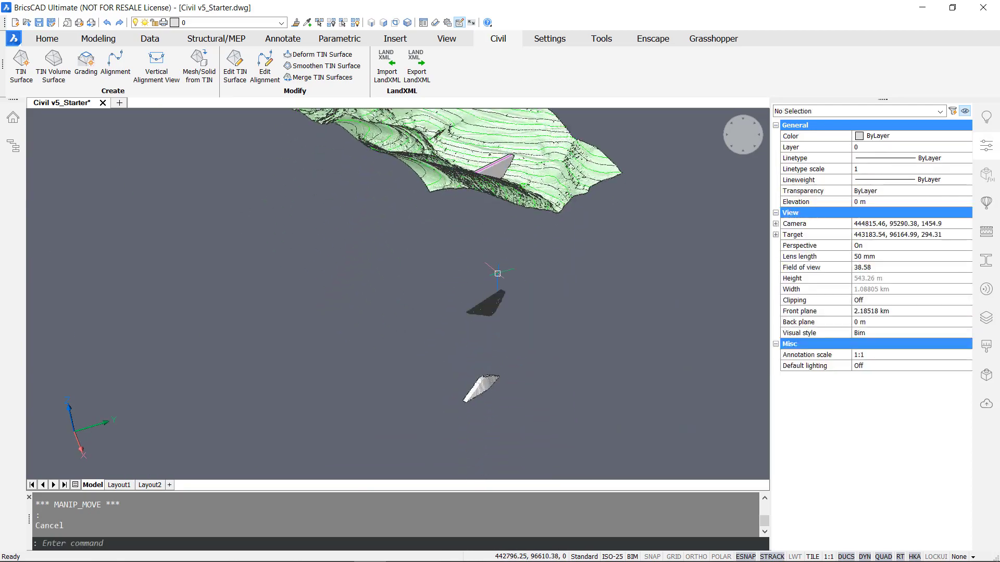
shift+middle_drag(552, 318, 647, 345)
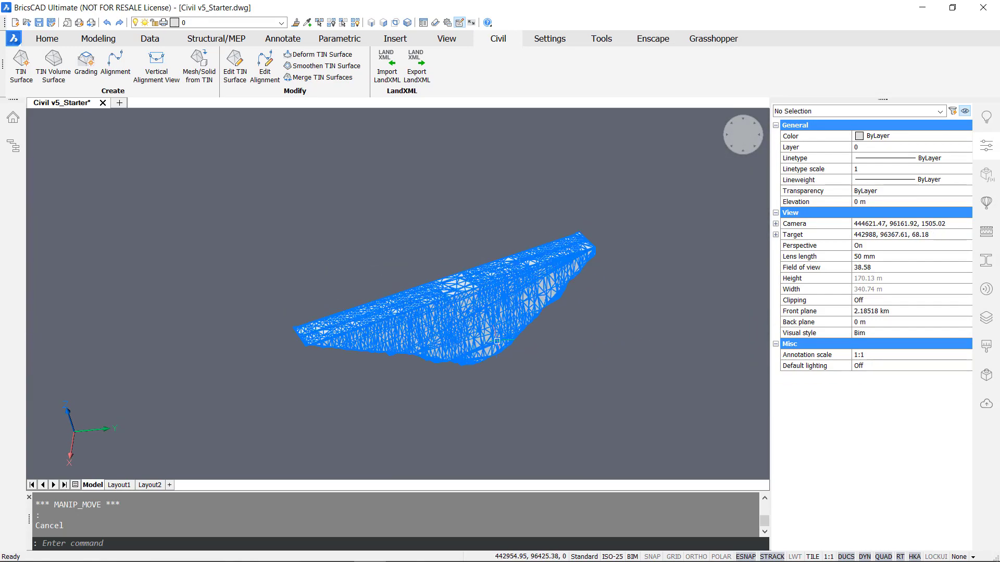
mouse_move(512, 303)
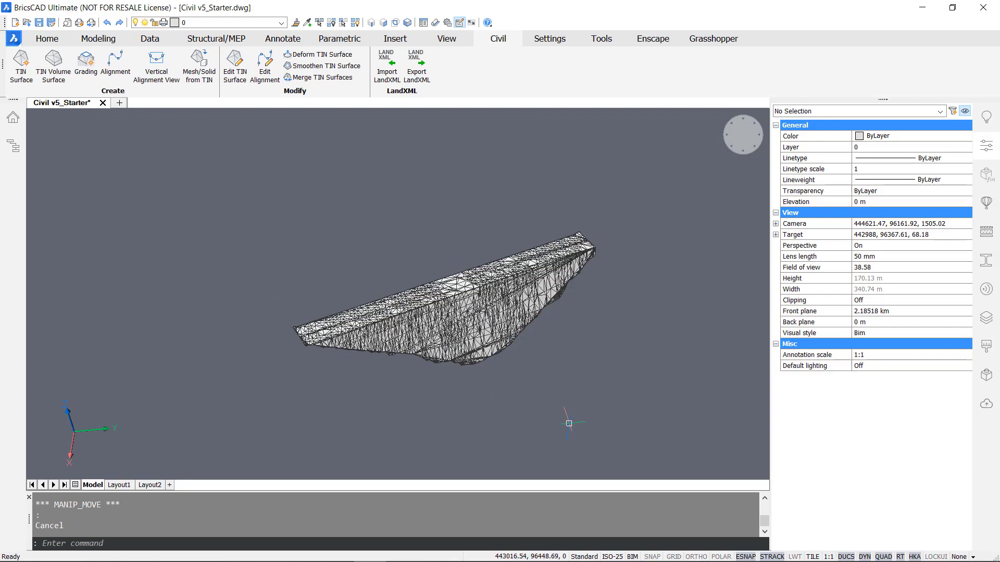
Merge the embankment into the terrain with the terrain as base TIN surface, removing the merged surfaces
mouse_move(568, 424)
shift+middle_down()
mouse_move(472, 422)
mouse_move(508, 410)
mouse_move(570, 419)
mouse_move(579, 396)
mouse_move(564, 381)
mouse_move(584, 385)
mouse_move(619, 332)
shift+middle_up()
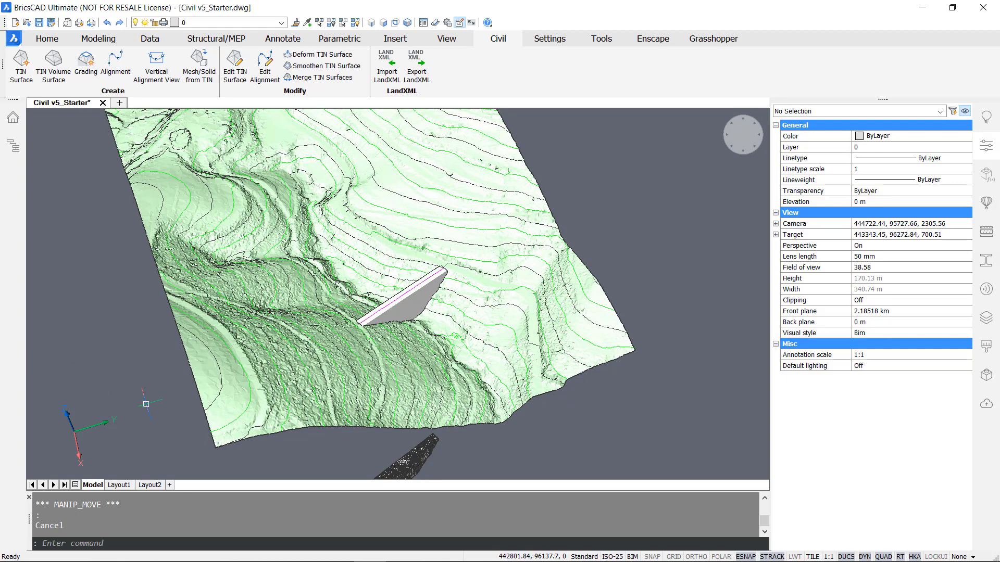
click(335, 78)
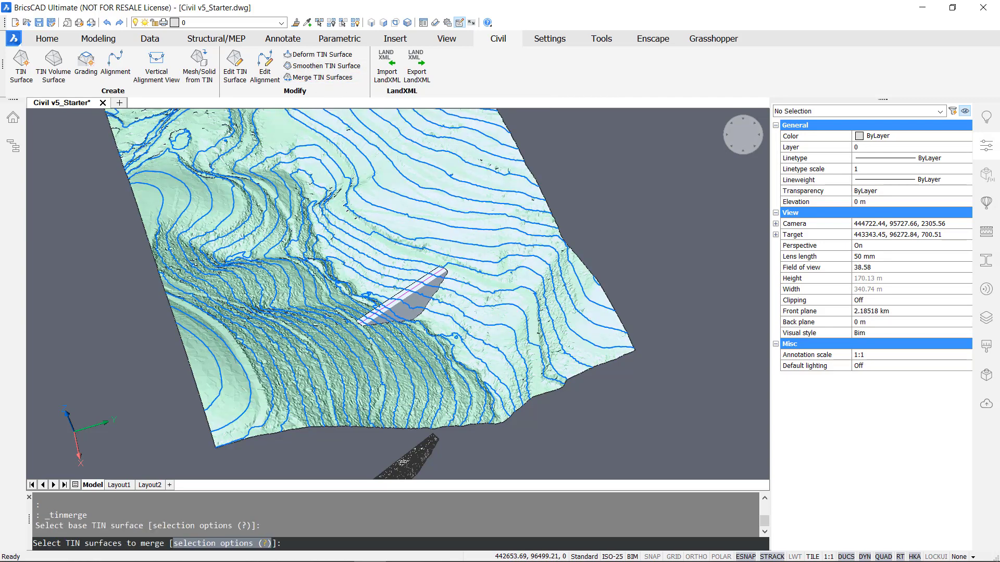
click(407, 314)
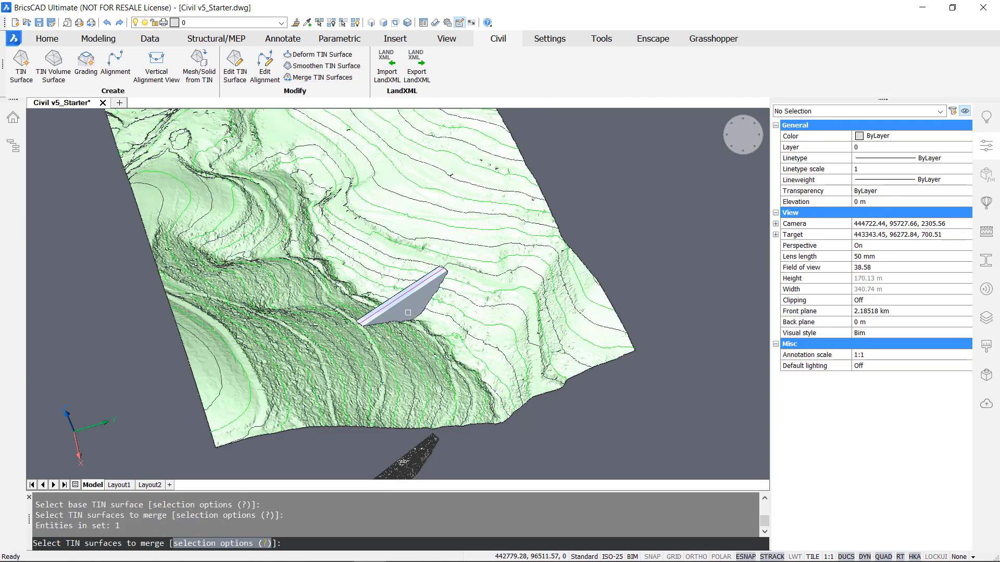
key(Return)
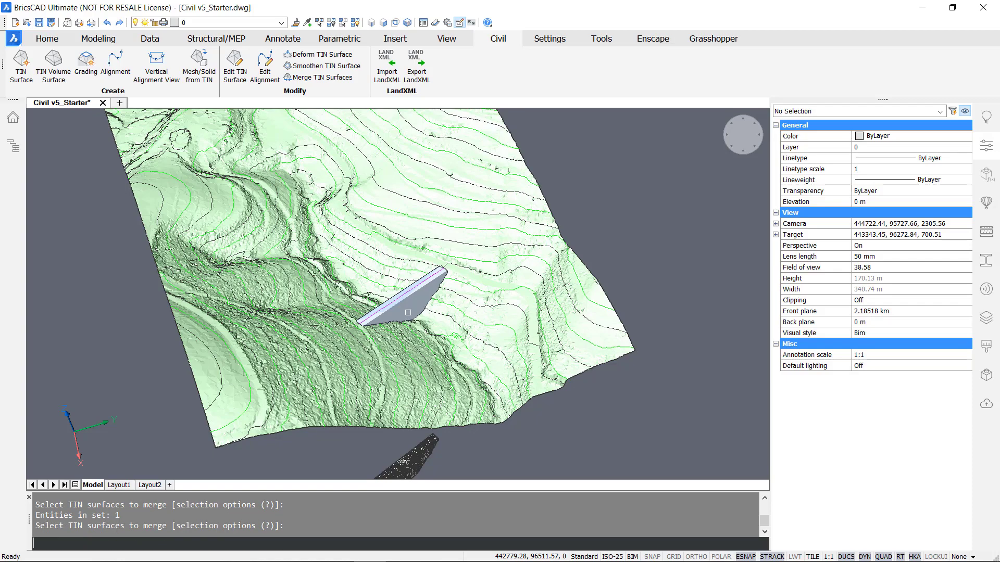
key(Return)
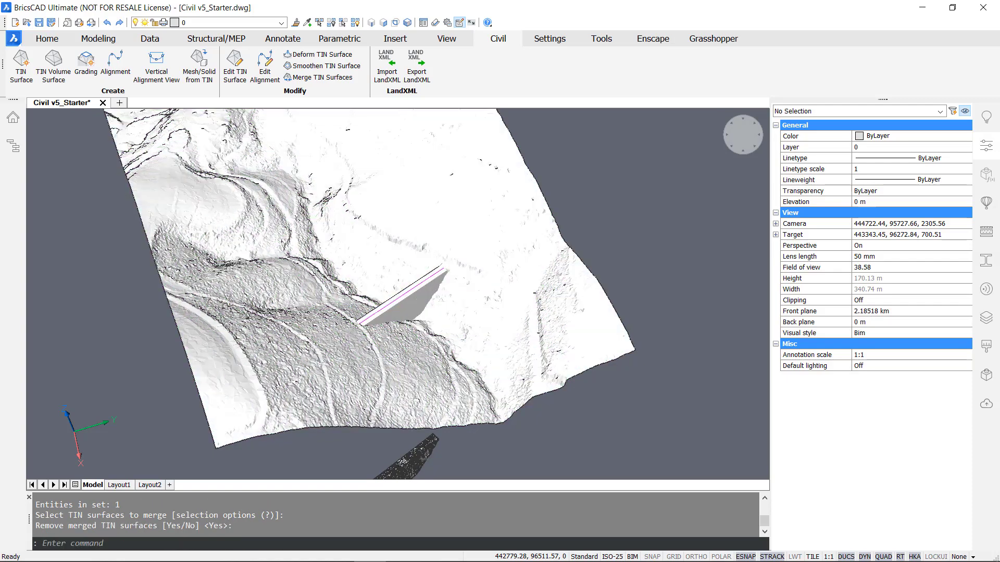
Assign the merged terrain surface to the layer Surface and clear the selection
scroll(406, 308, up, 3)
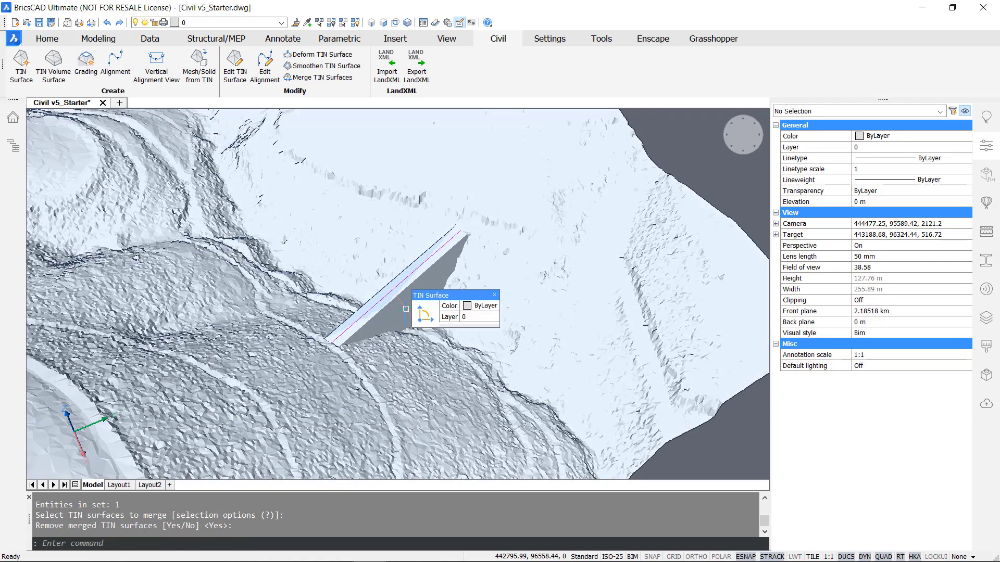
click(471, 319)
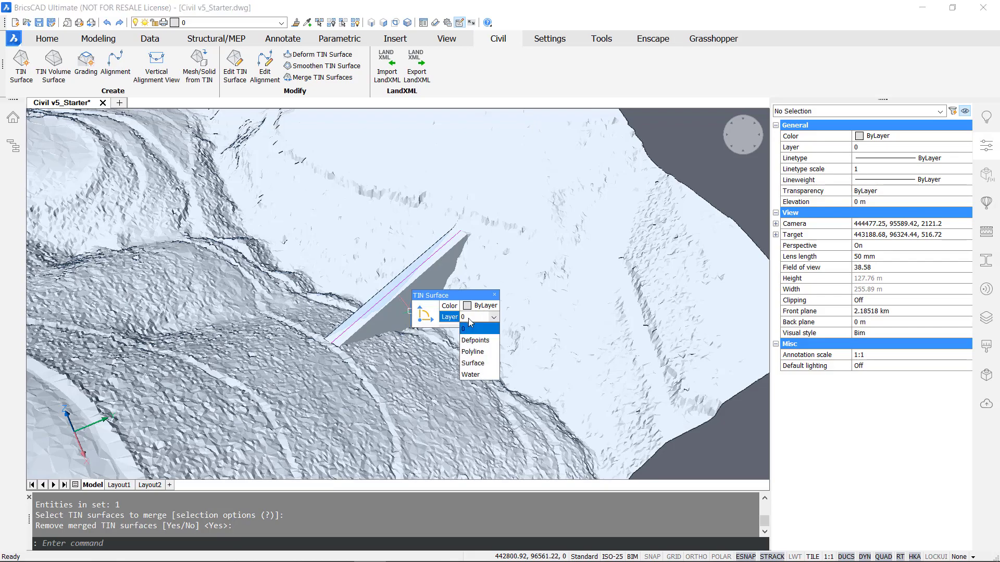
click(474, 369)
key(Escape)
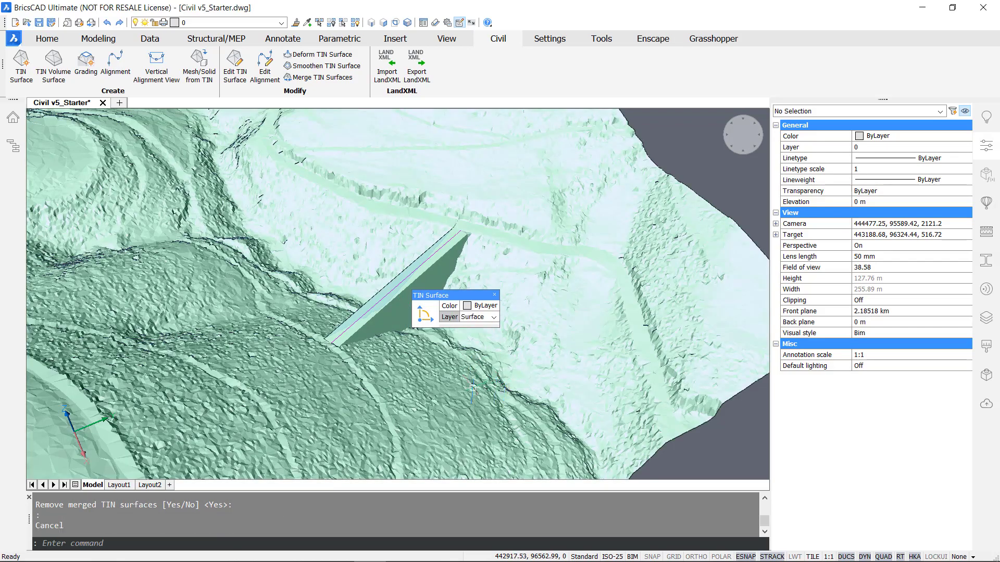
Hide the magenta line running along the top of the embankment
scroll(362, 320, up, 4)
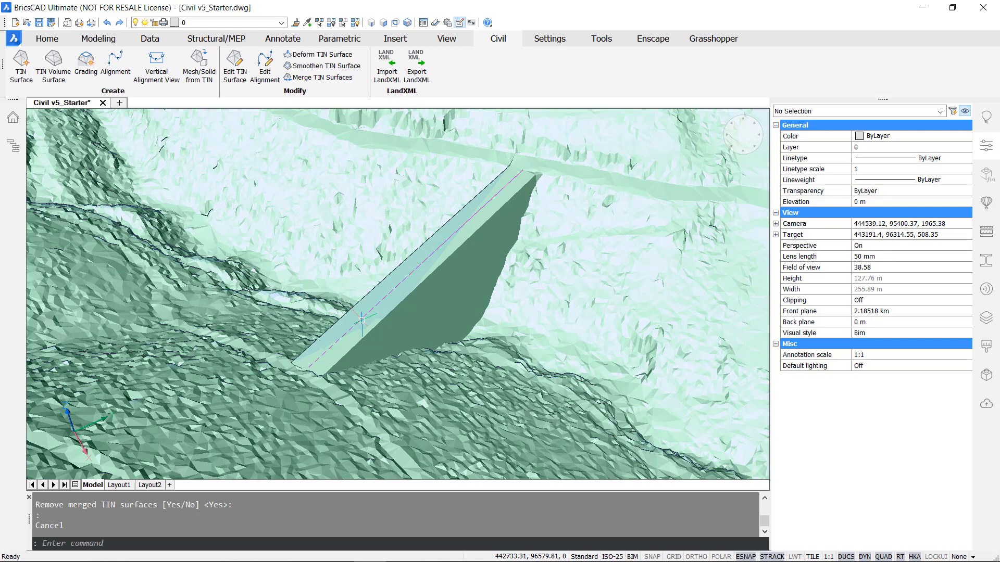
mouse_move(344, 336)
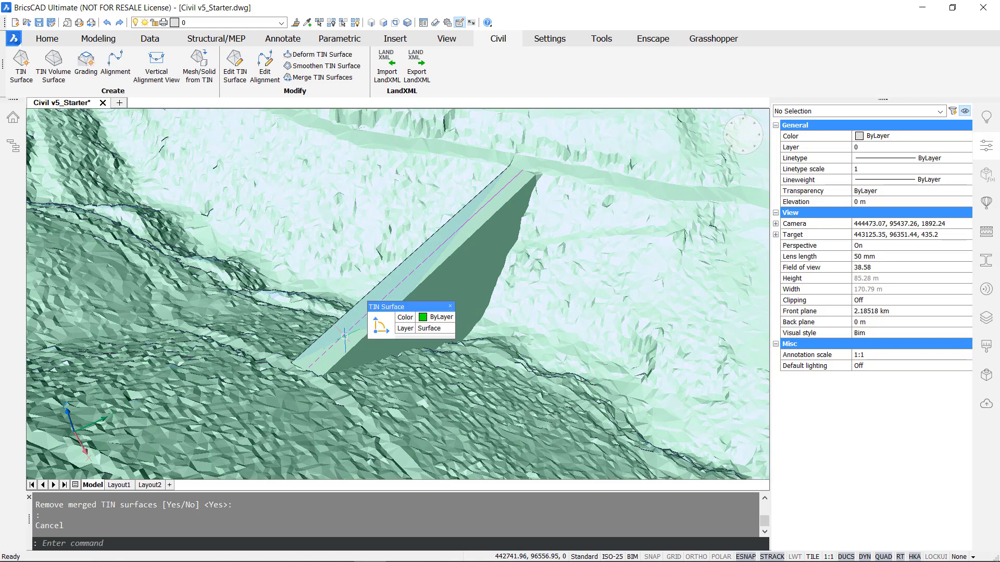
click(340, 338)
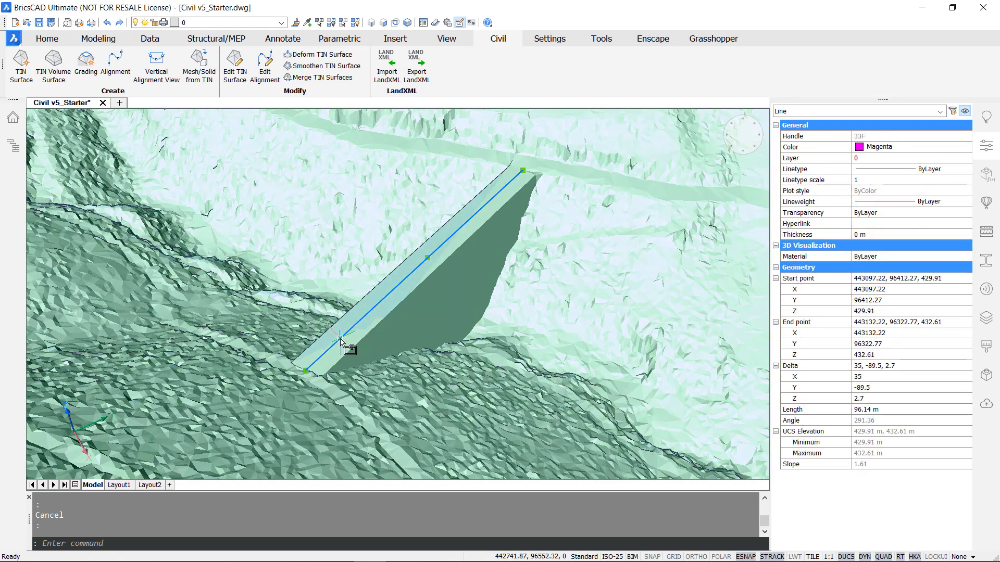
click(332, 23)
Smoothen the rough patches of the terrain TIN surface beside the curved slope, using the Smoothen method with a radius of 10
scroll(395, 367, down, 4)
shift+middle_drag(615, 323, 90, 184)
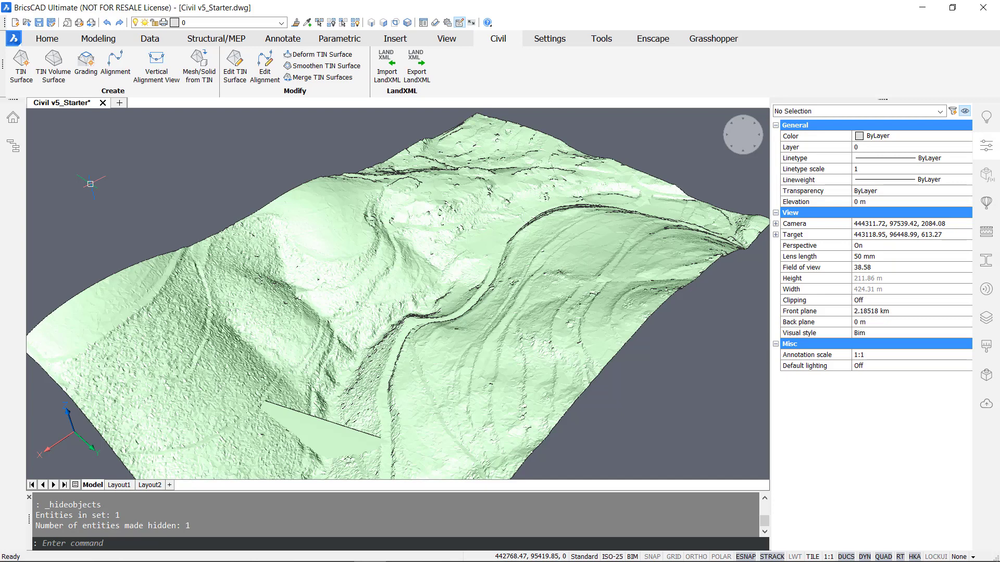
mouse_move(191, 383)
click(316, 71)
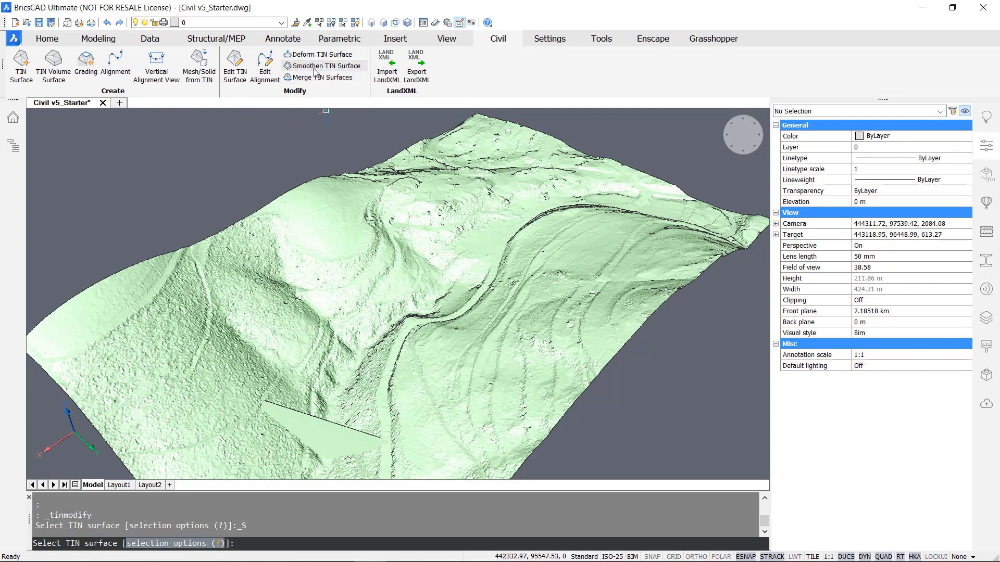
click(467, 221)
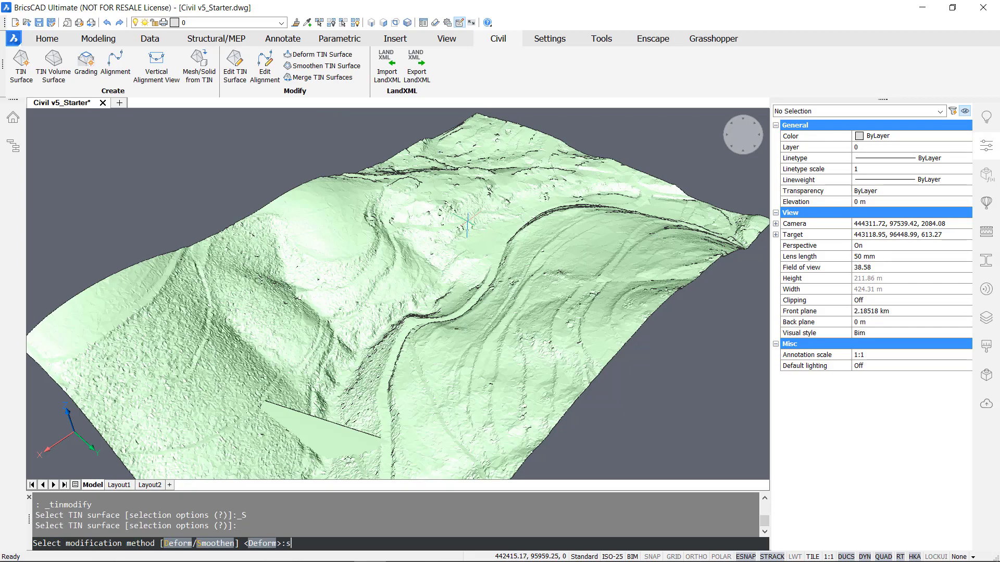
text(s)
key(Return)
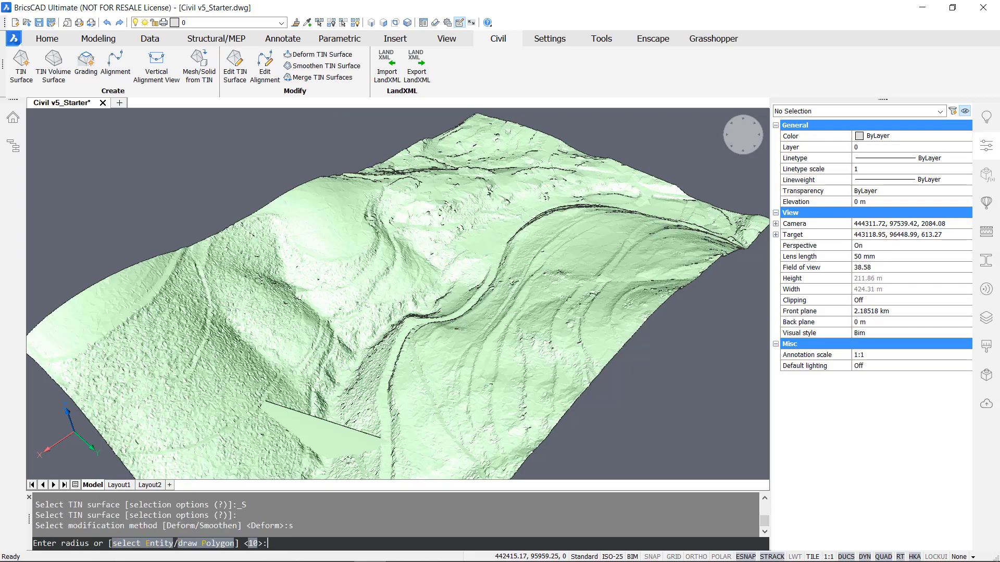
scroll(467, 221, up, 5)
scroll(488, 215, up, 5)
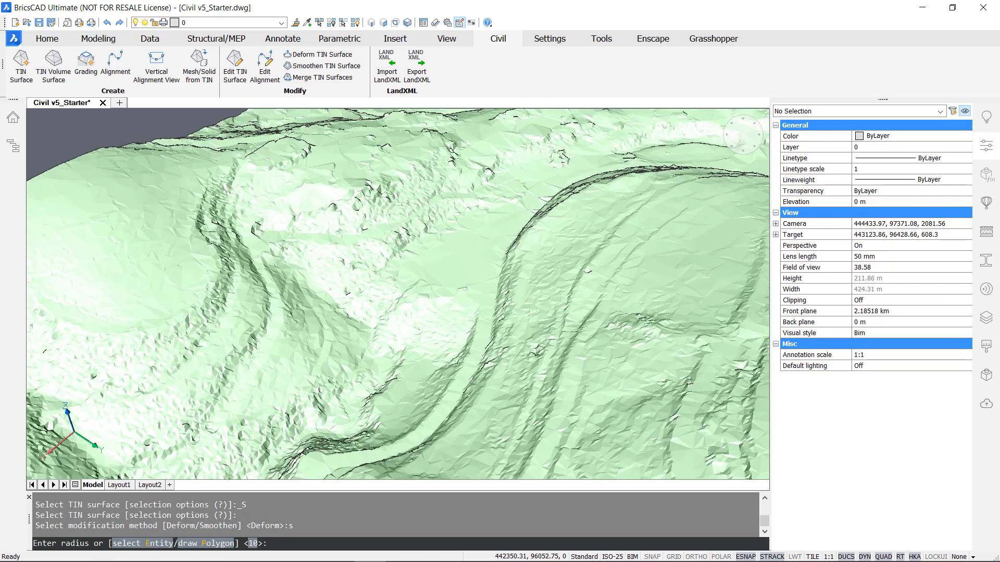
shift+middle_drag(458, 245, 448, 268)
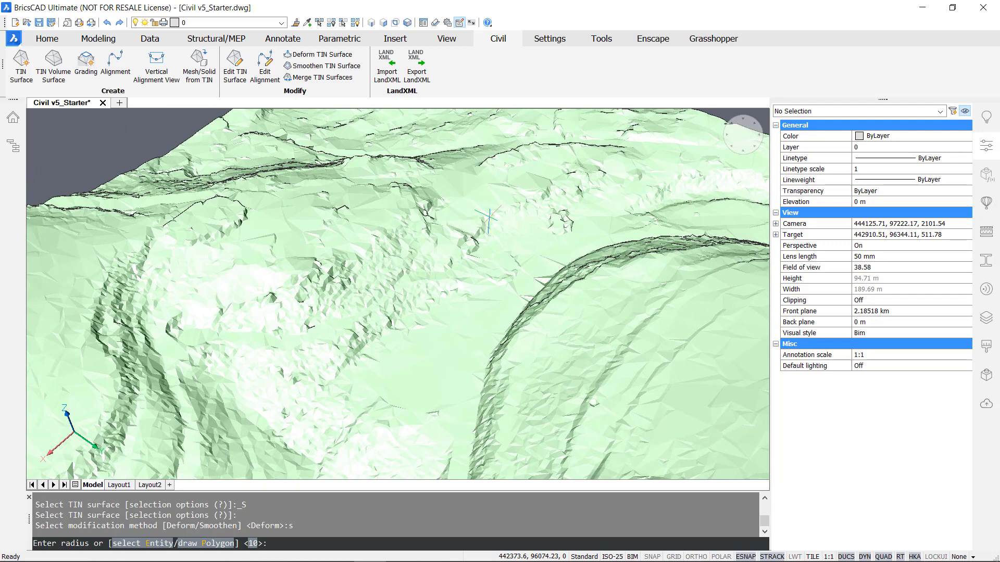
key(Return)
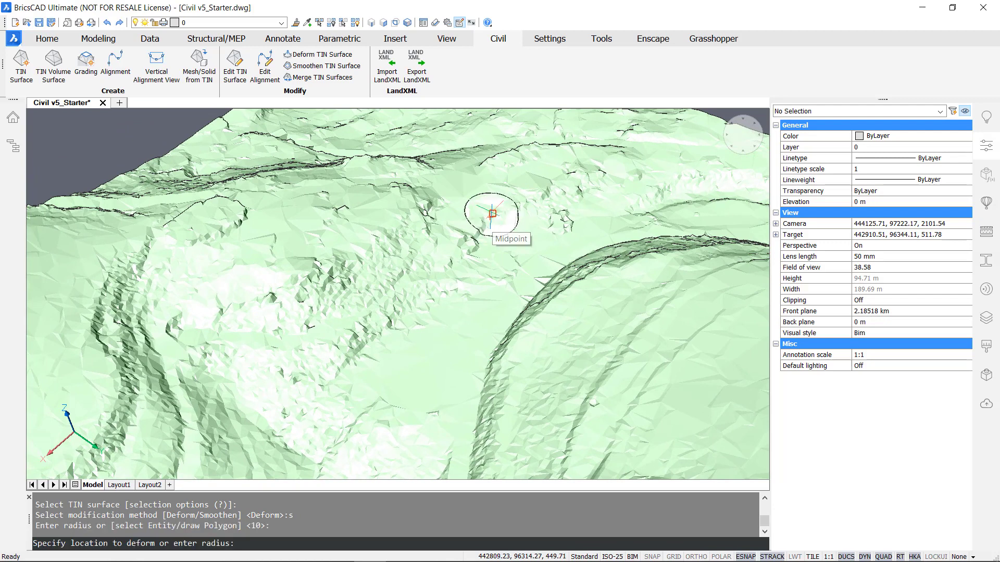
scroll(419, 292, up, 3)
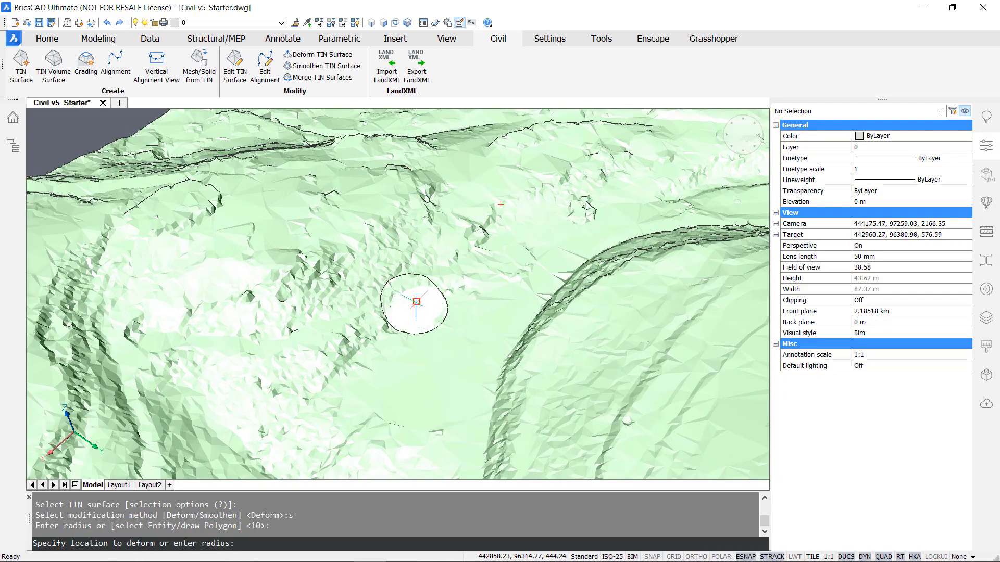
click(479, 280)
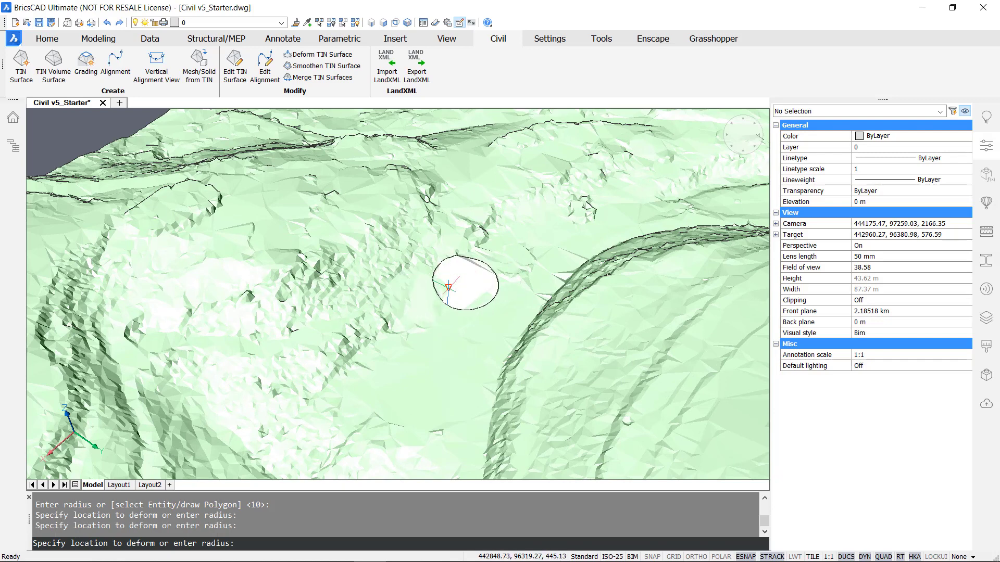
click(517, 277)
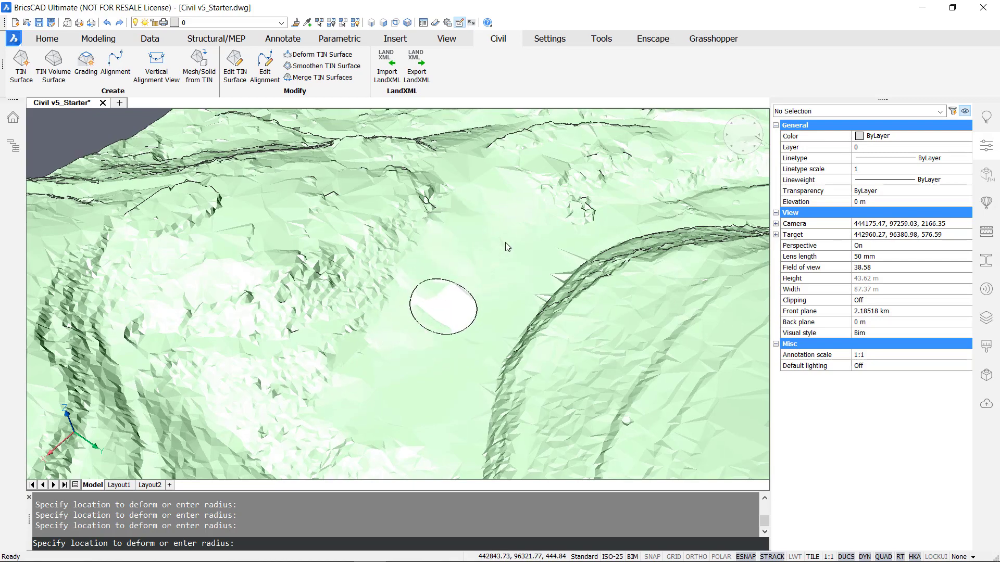
shift+middle_drag(442, 306, 495, 235)
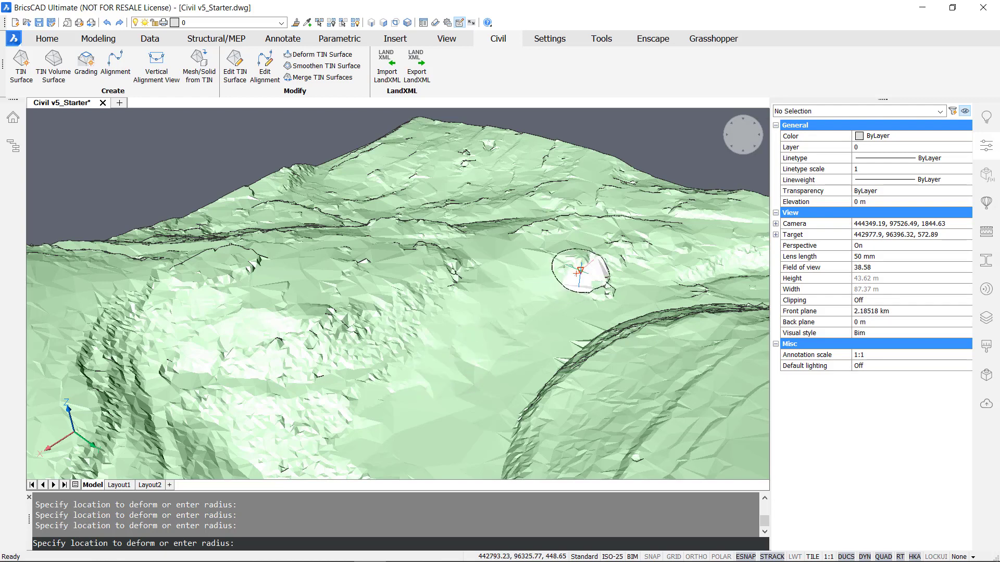
shift+middle_drag(585, 257, 627, 290)
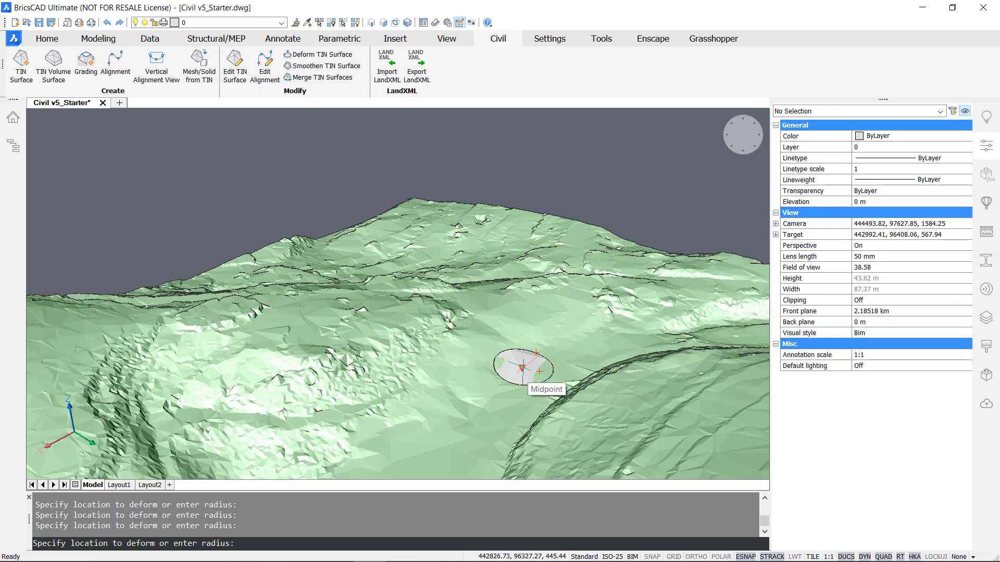
key(Escape)
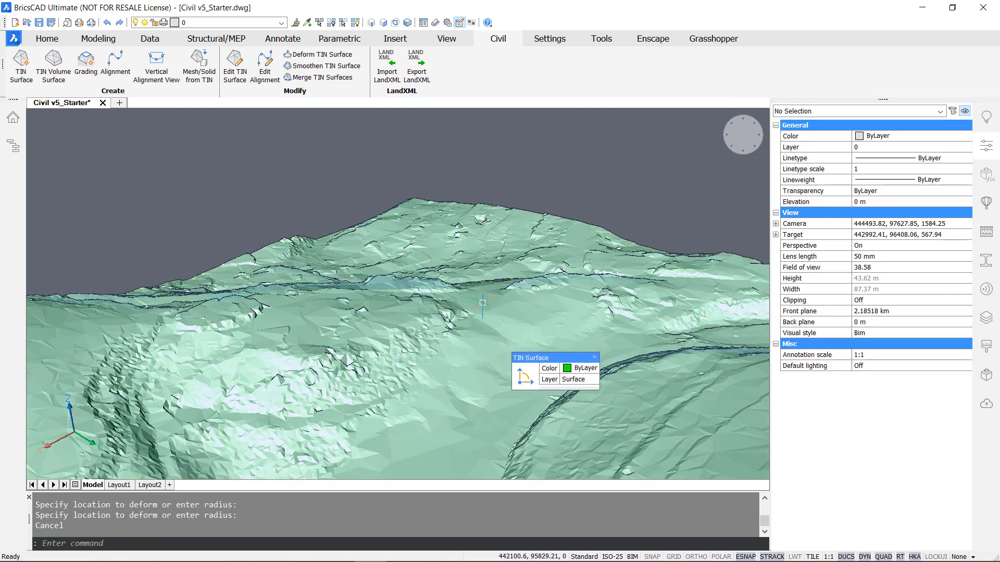
Turn on the layer Polyline so the red closed polylines show on the terrain
middle_drag(473, 318, 461, 276)
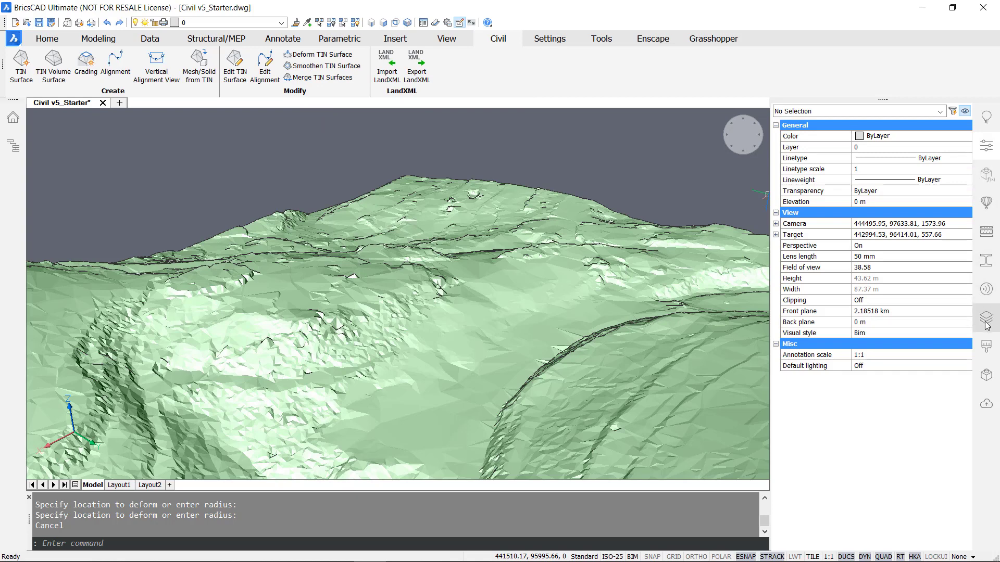
click(986, 319)
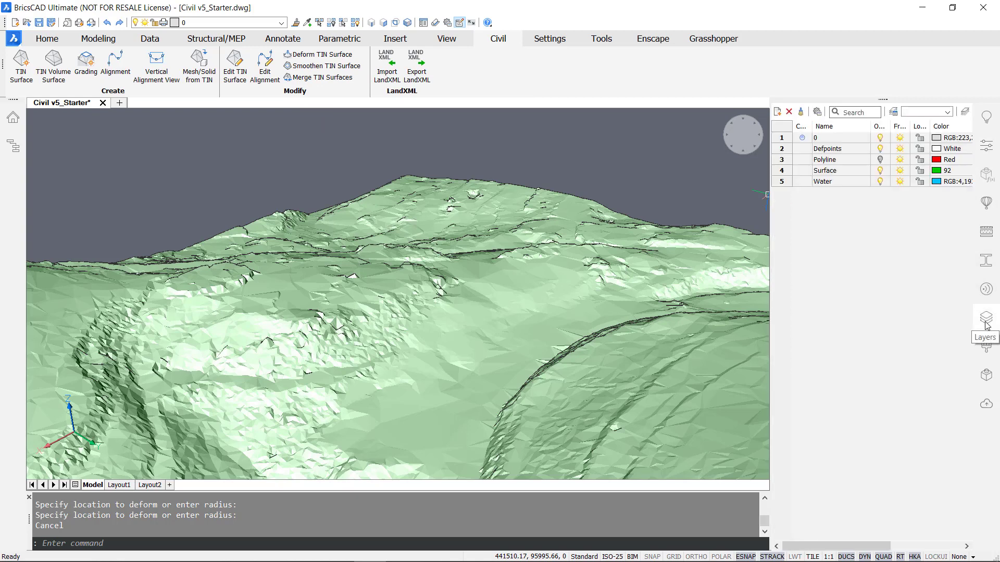
click(881, 161)
mouse_move(573, 282)
middle_down()
mouse_move(573, 248)
mouse_move(572, 279)
middle_up()
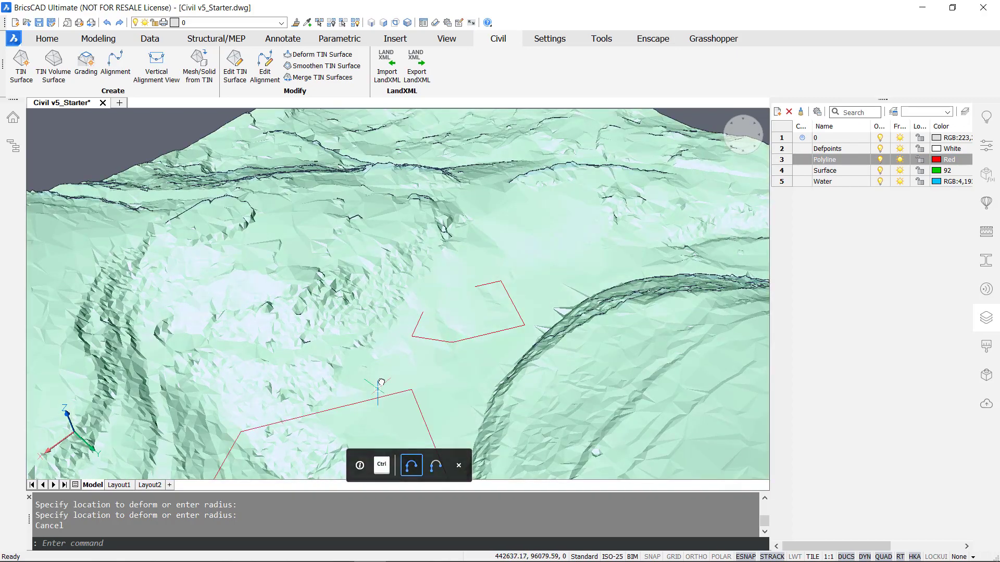
middle_drag(380, 384, 472, 281)
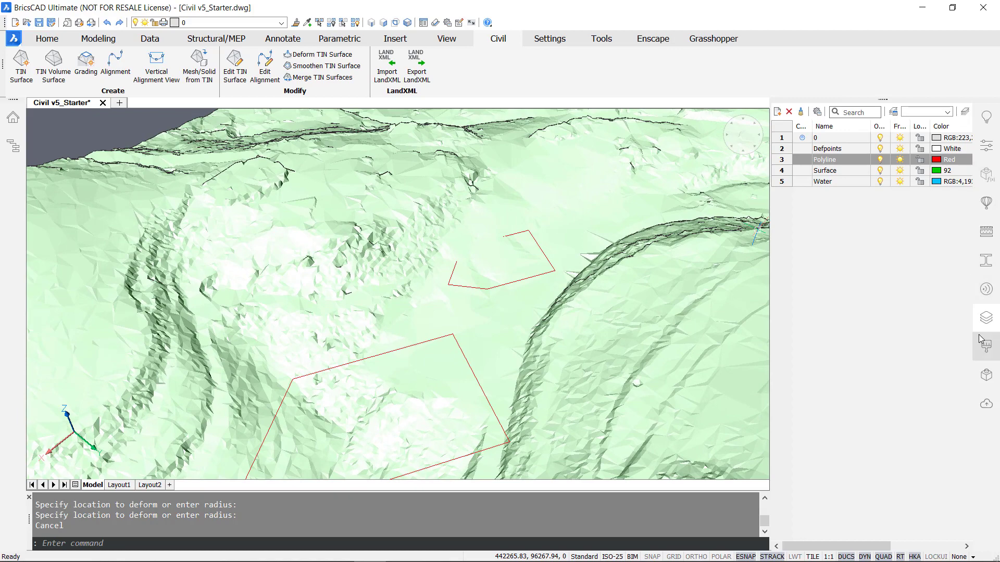
click(986, 318)
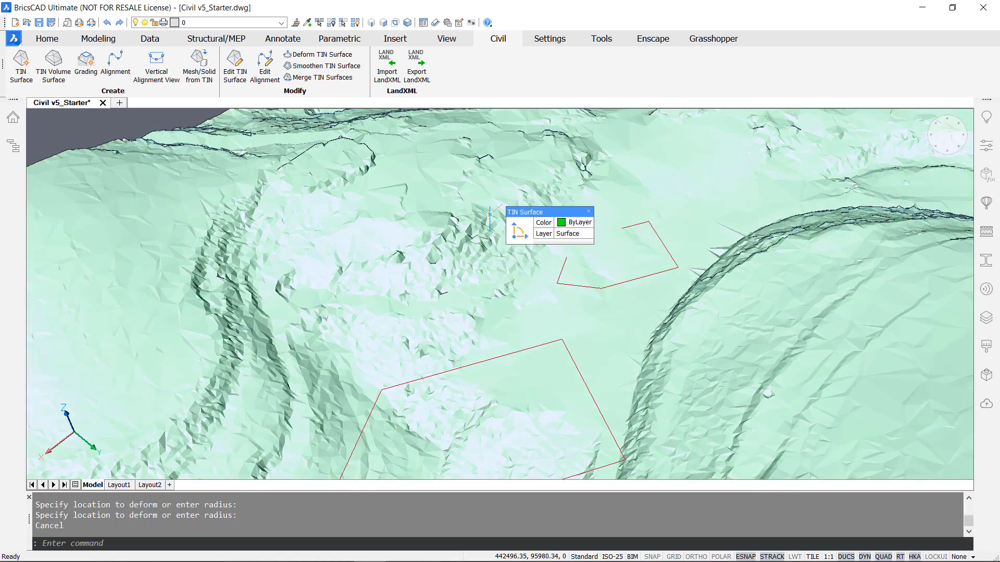
Deform the terrain surface using the smaller red closed polyline as the shape, picking an outward offset distance with entity snaps off
shift+middle_drag(320, 167, 333, 167)
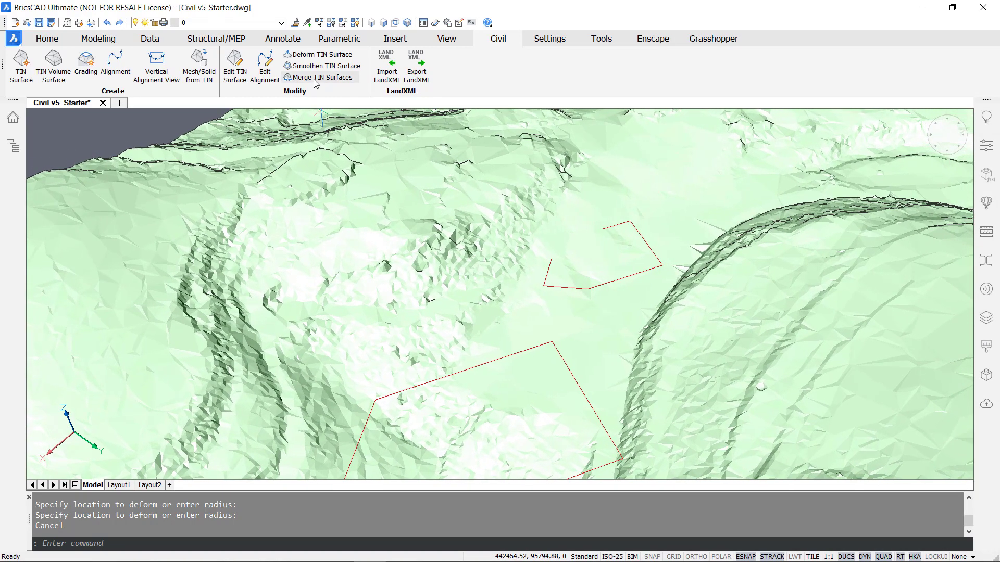
mouse_move(366, 190)
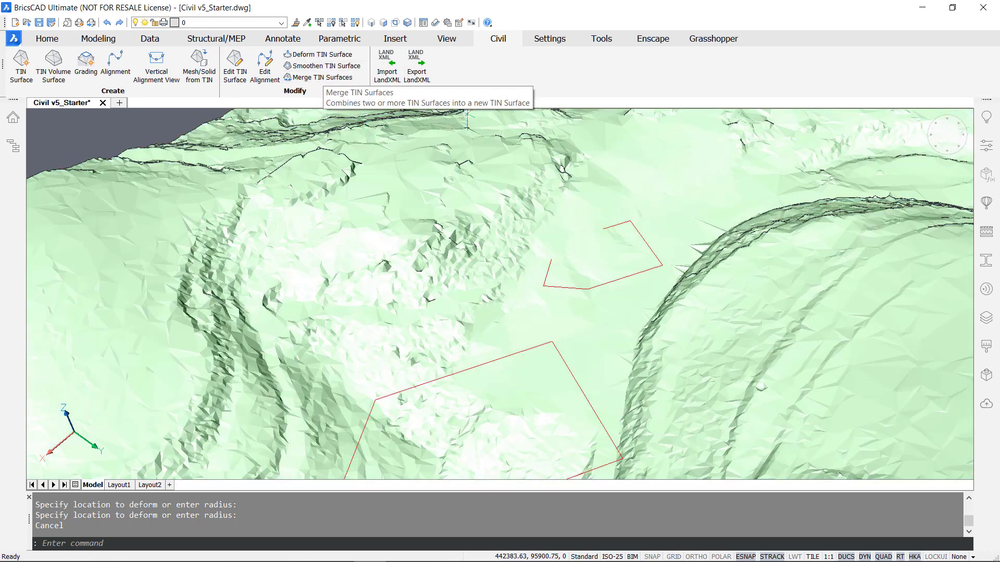
click(340, 55)
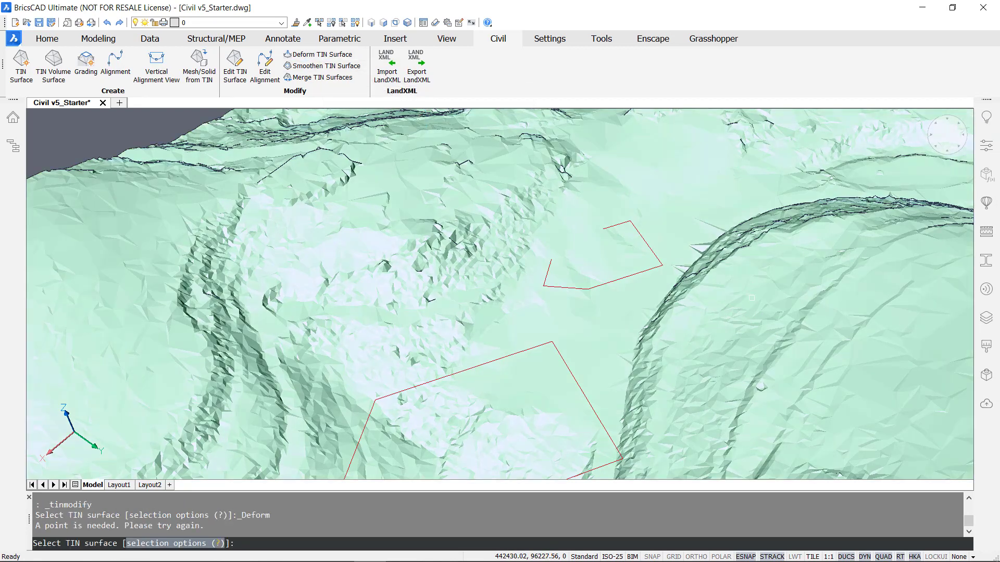
click(752, 298)
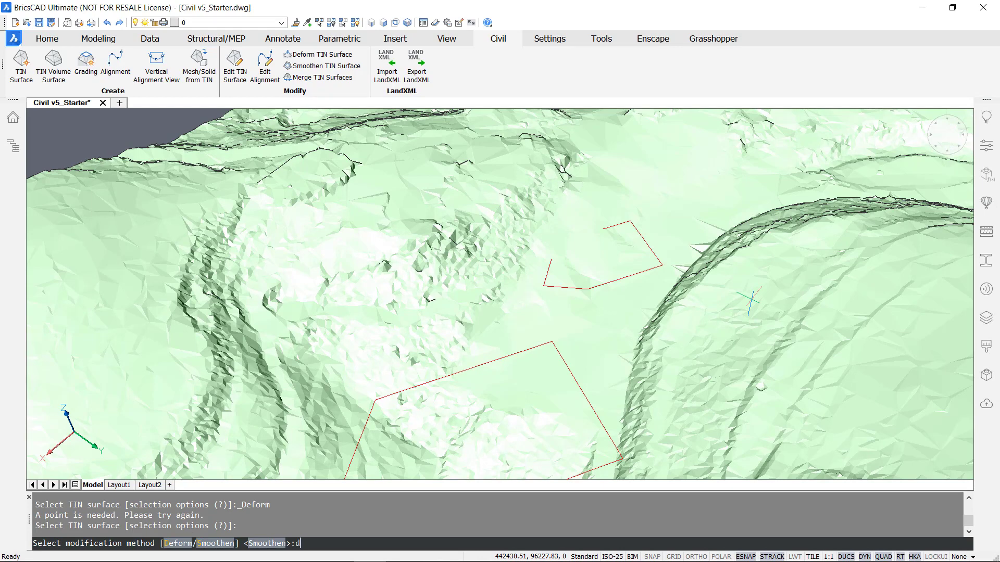
text(d)
key(Return)
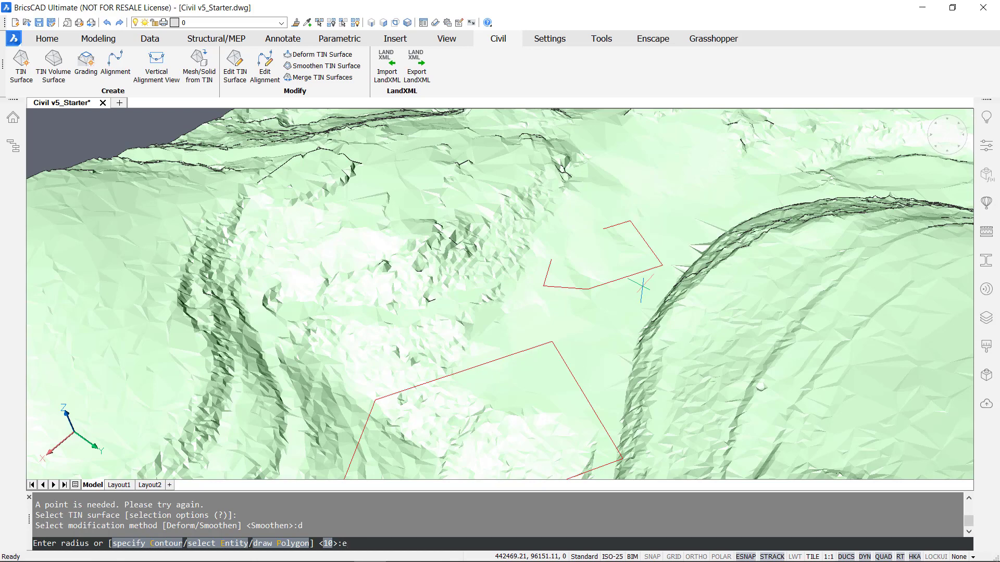
key(Return)
click(618, 279)
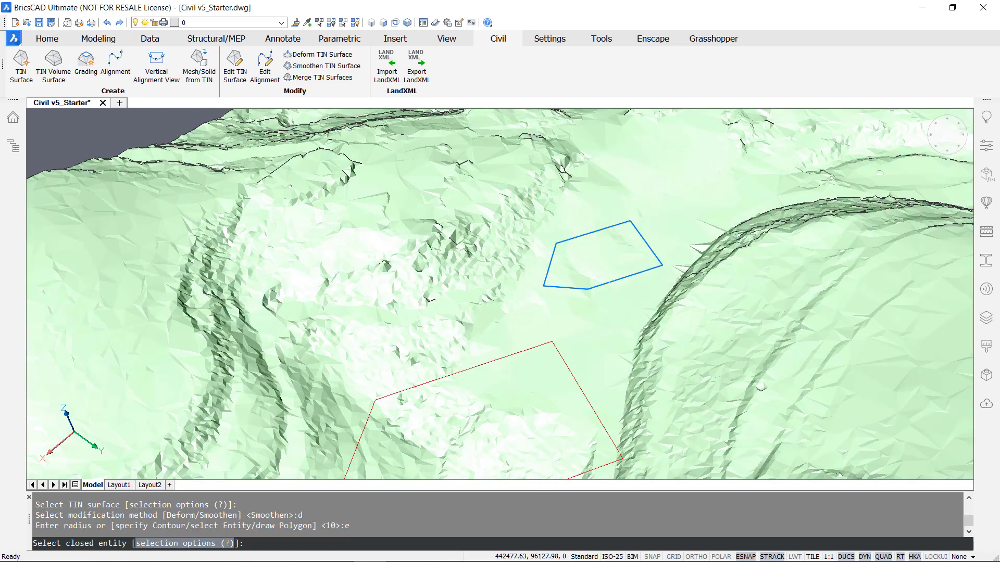
click(612, 280)
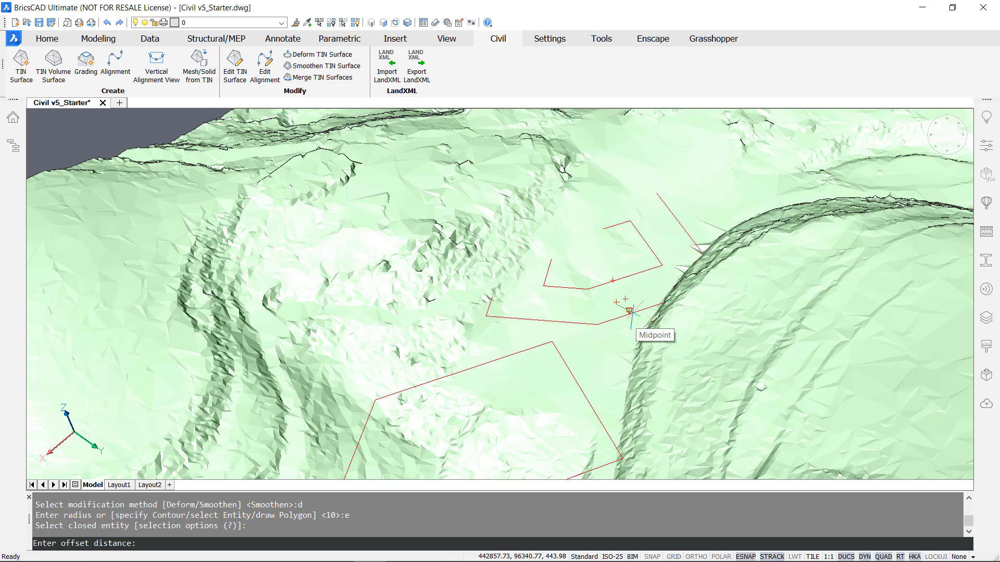
key(F3)
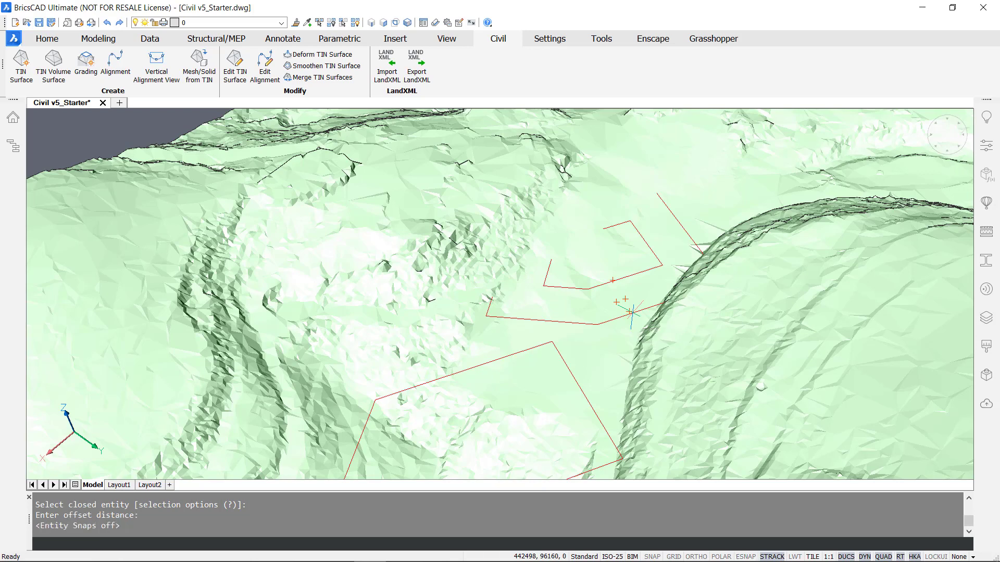
click(631, 312)
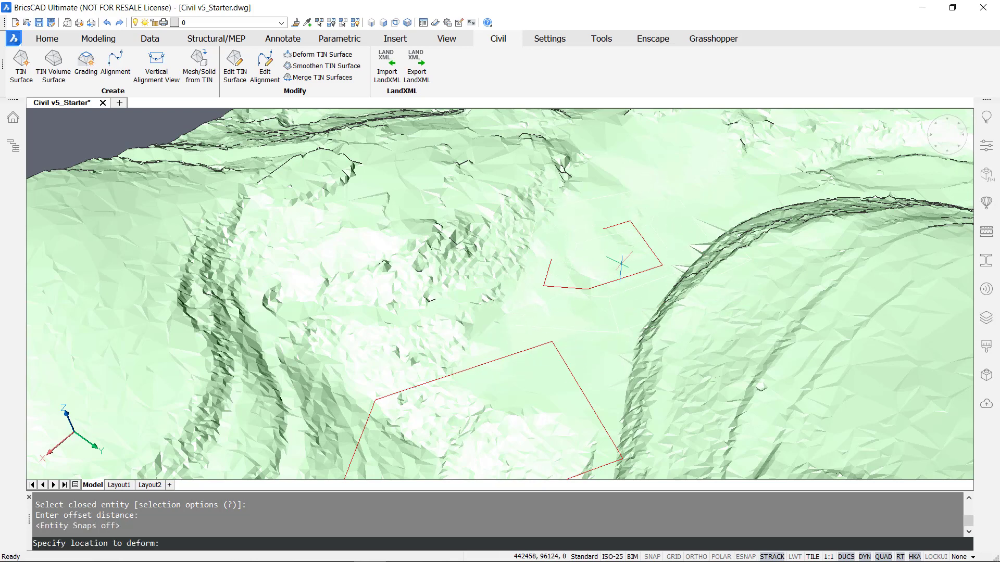
Place the deformation at the smaller polyline, raise its elevation above the terrain and create it as a new surface
shift+middle_drag(612, 275, 625, 234)
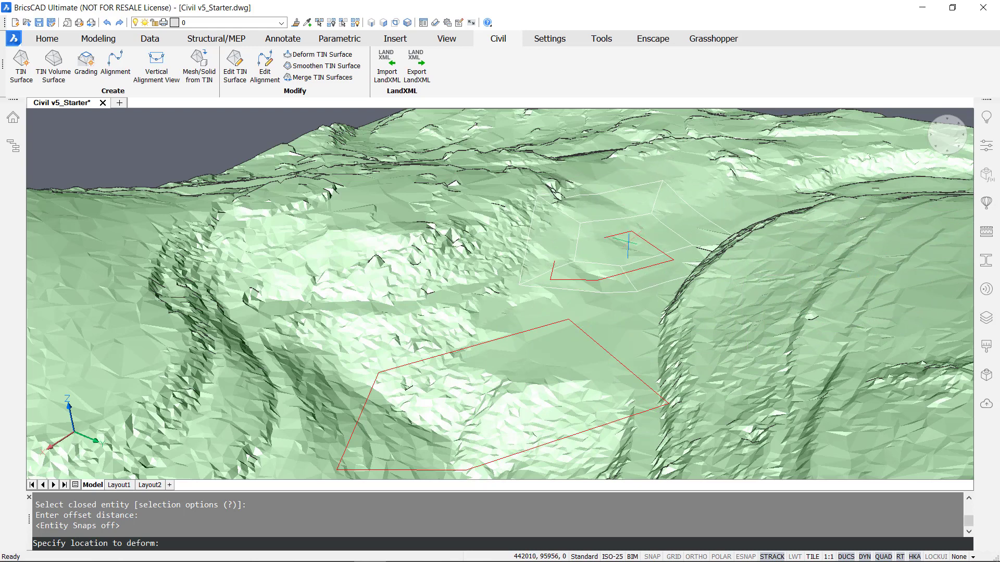
click(631, 248)
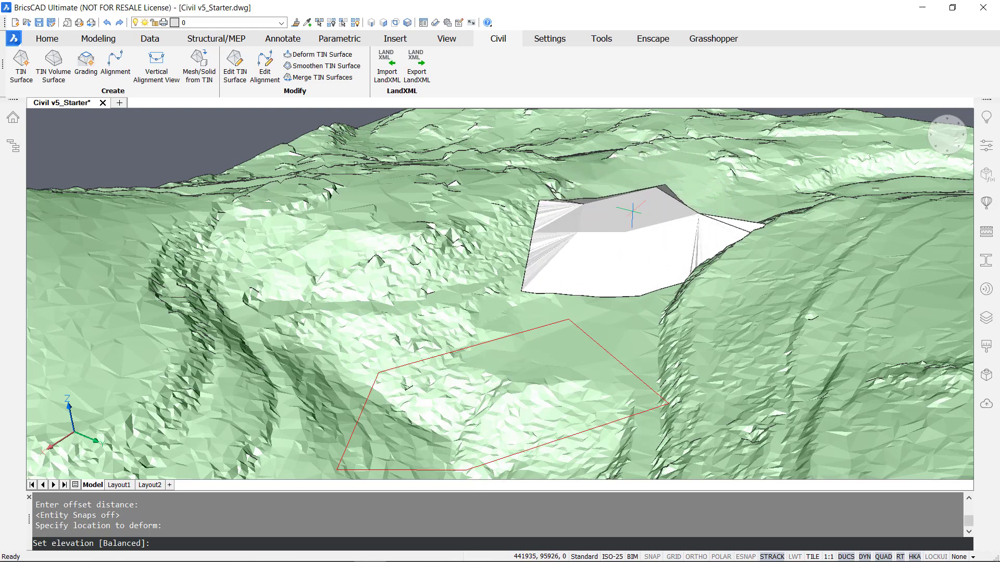
click(635, 208)
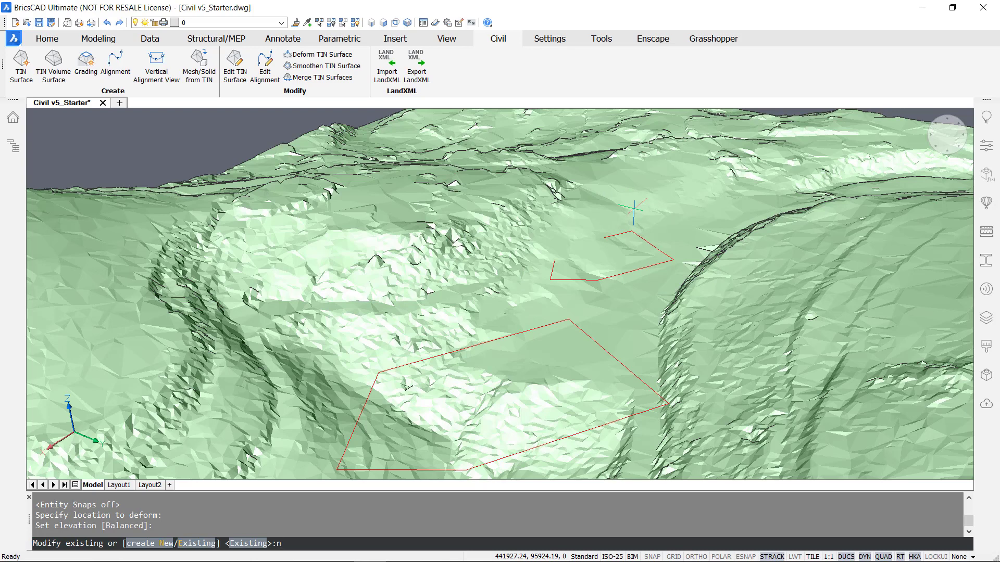
key(Return)
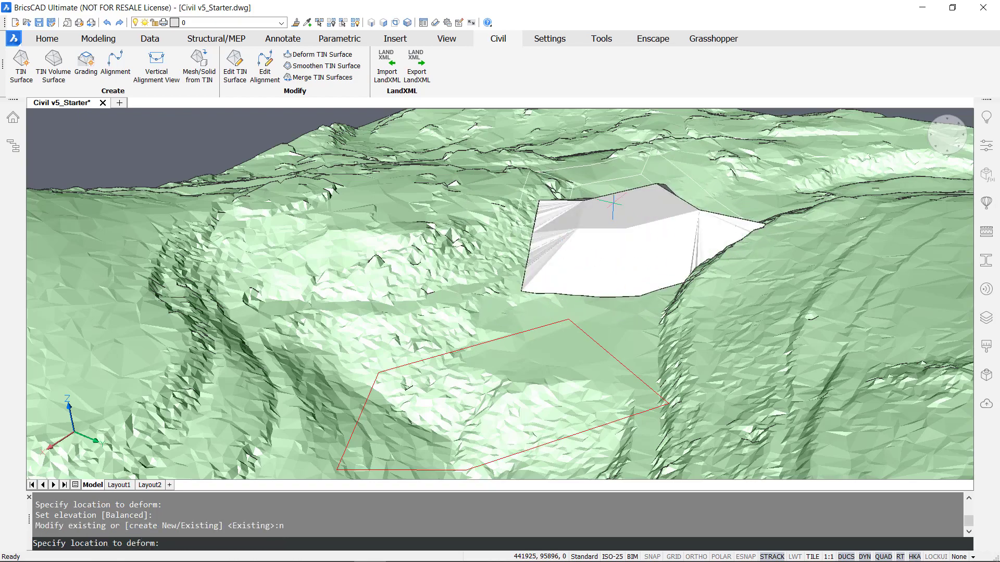
Place a second deformation farther back on the terrain with balanced elevation and net volume 0, modifying the existing surface
shift+middle_drag(773, 261, 520, 162)
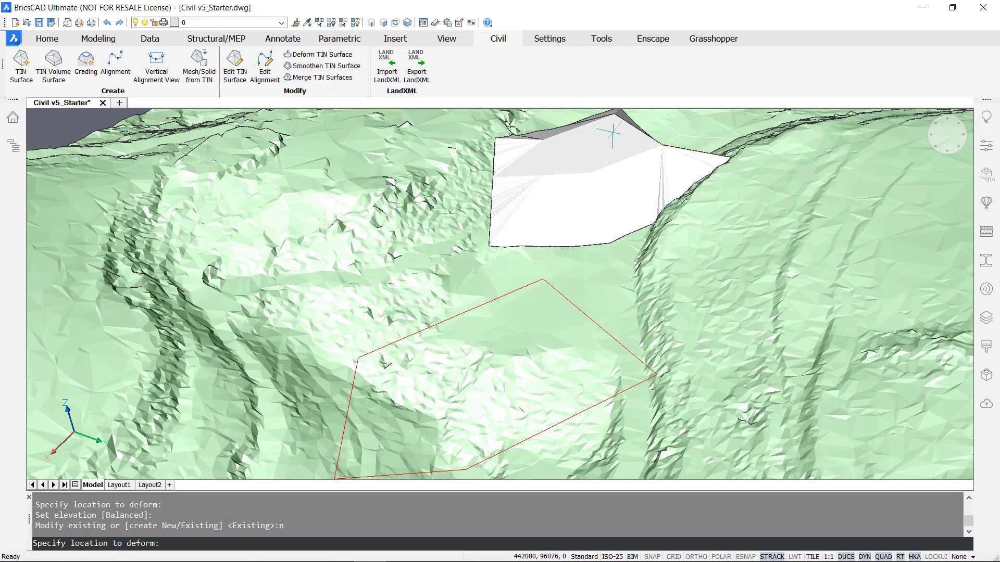
shift+middle_drag(547, 174, 555, 339)
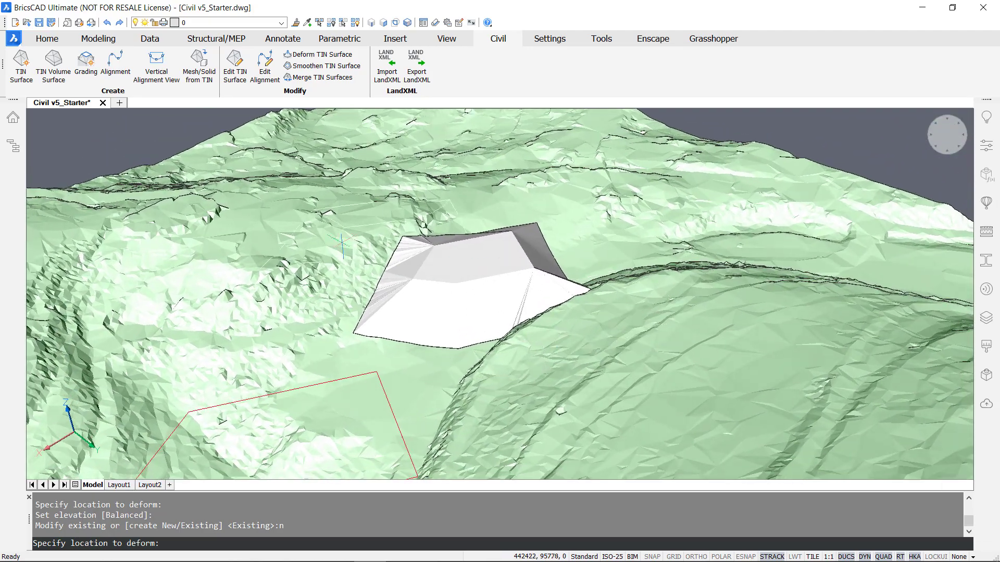
shift+middle_drag(311, 199, 390, 202)
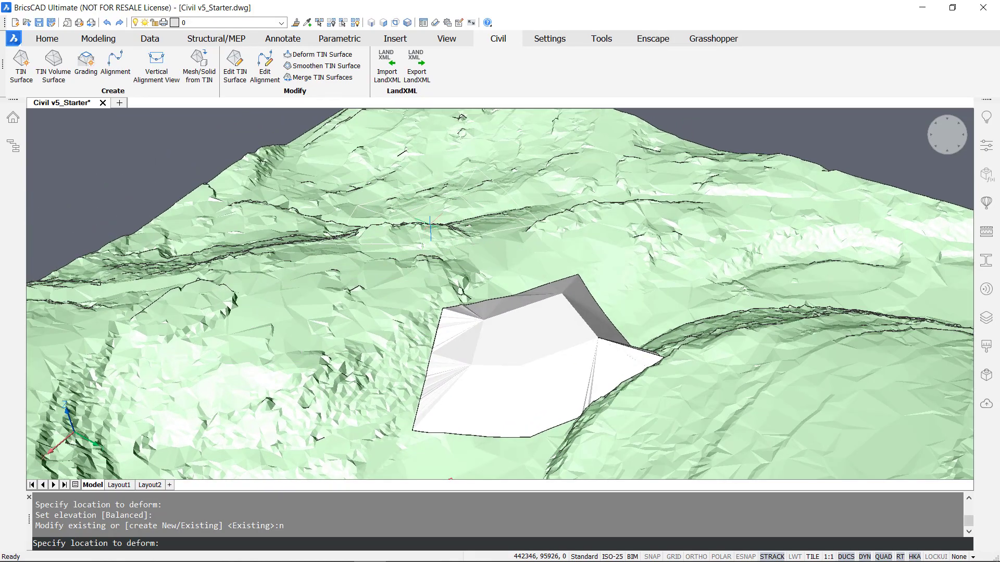
click(433, 226)
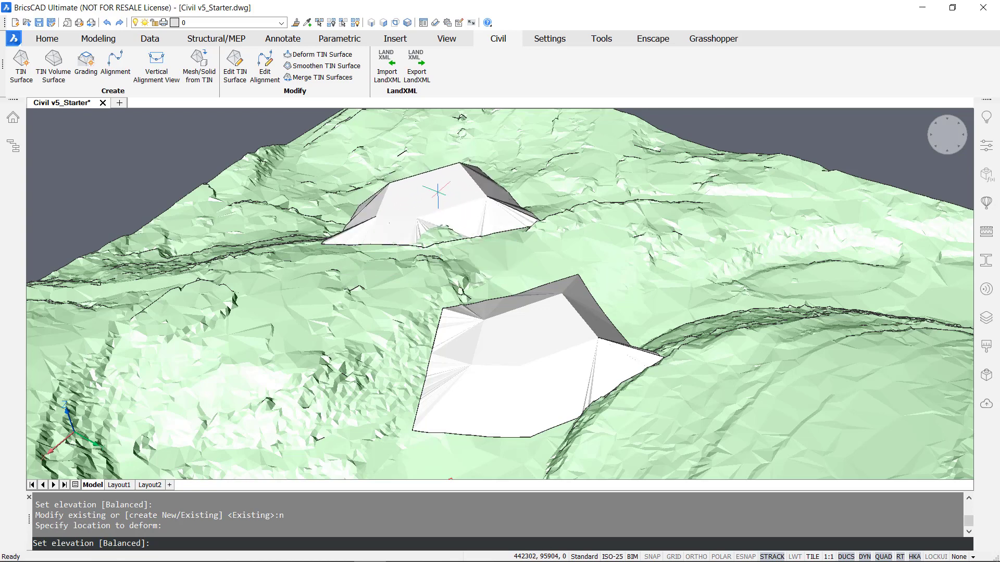
key(Return)
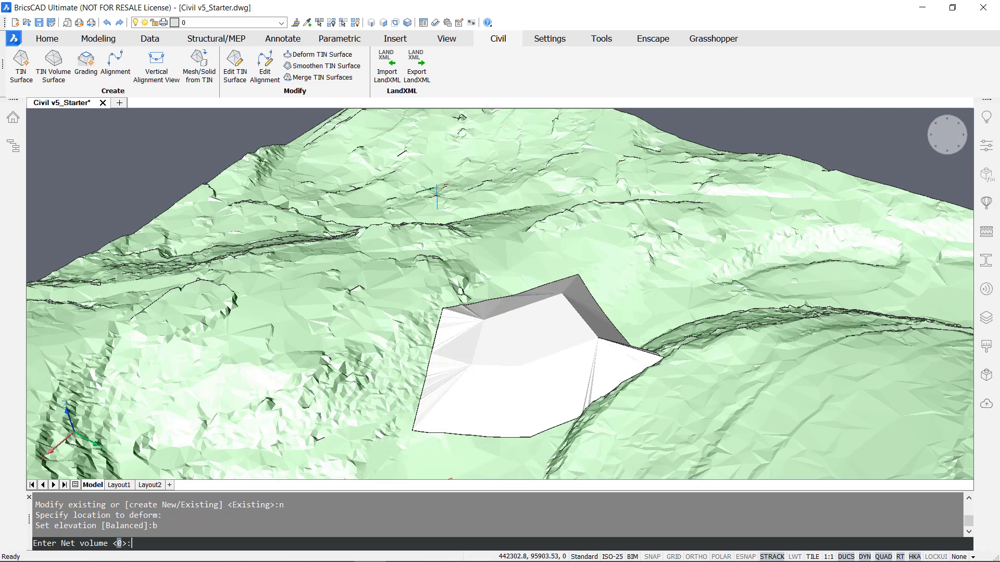
key(Return)
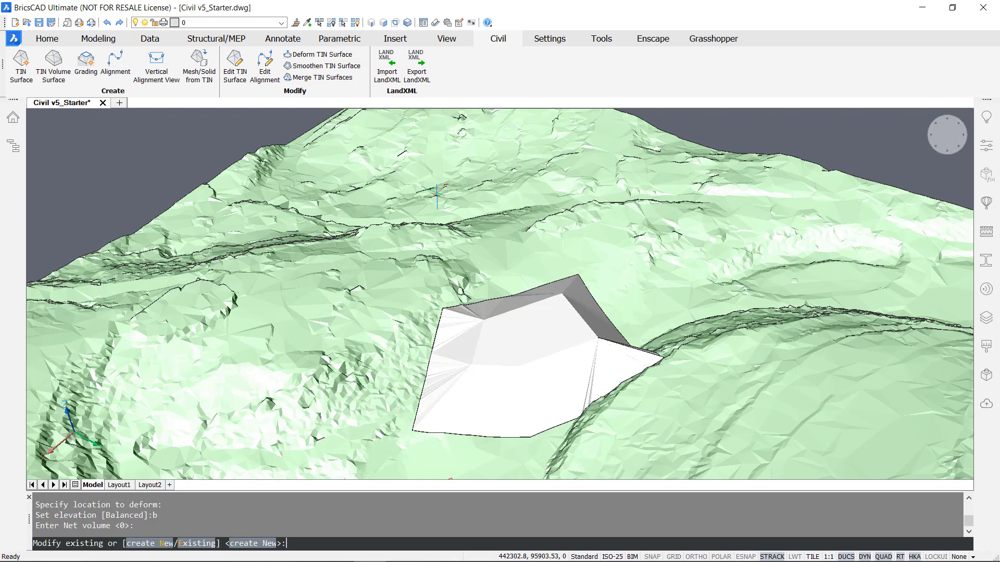
key(Return)
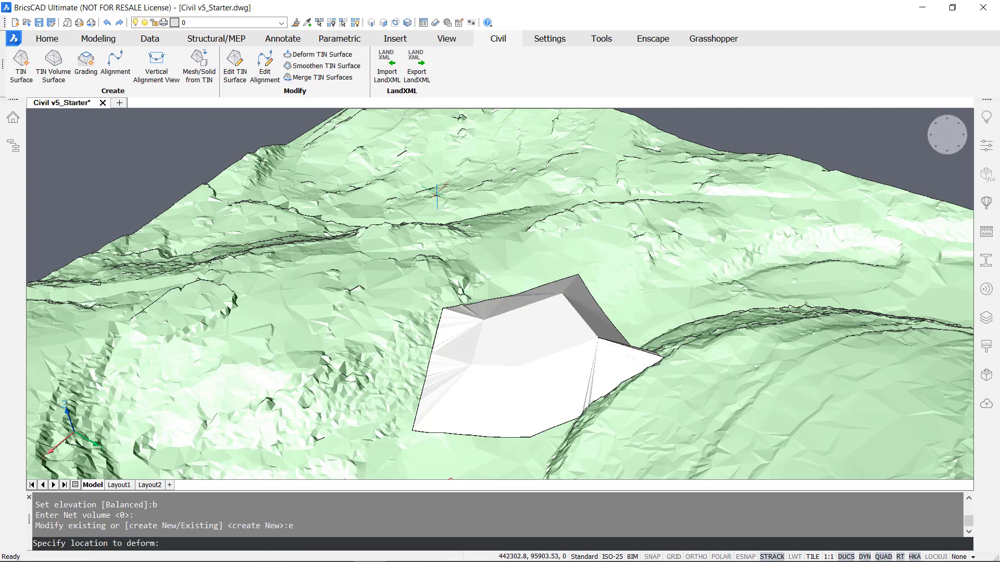
key(Escape)
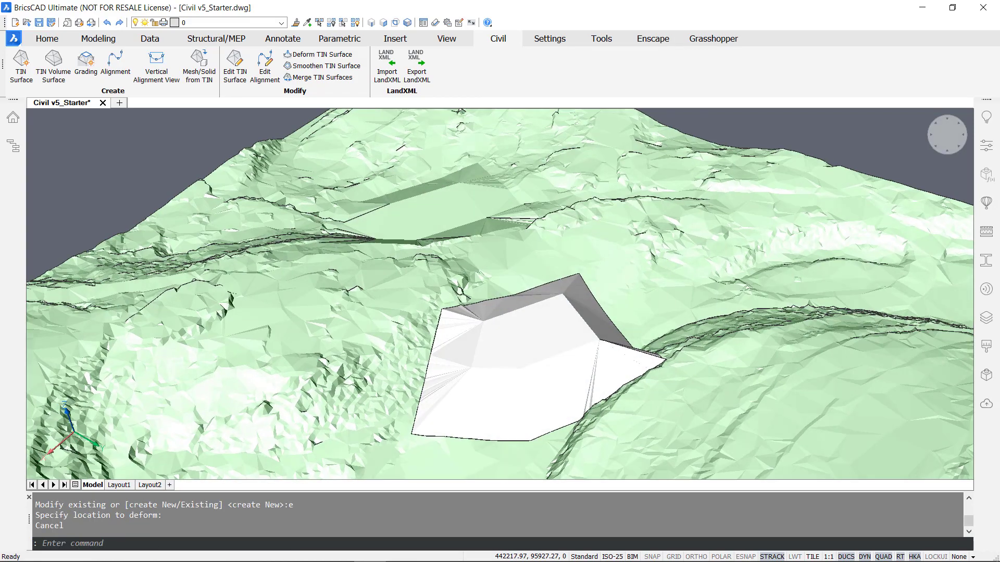
Delete the separate white deformed TIN surface covering the smaller polyline
shift+middle_drag(510, 156, 486, 433)
scroll(562, 407, up, 5)
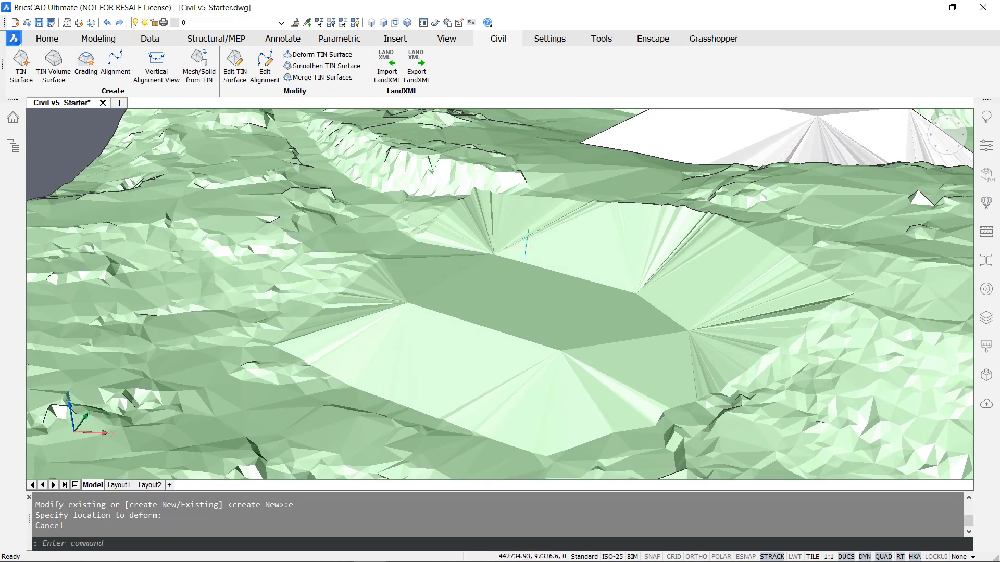
shift+middle_drag(598, 382, 225, 156)
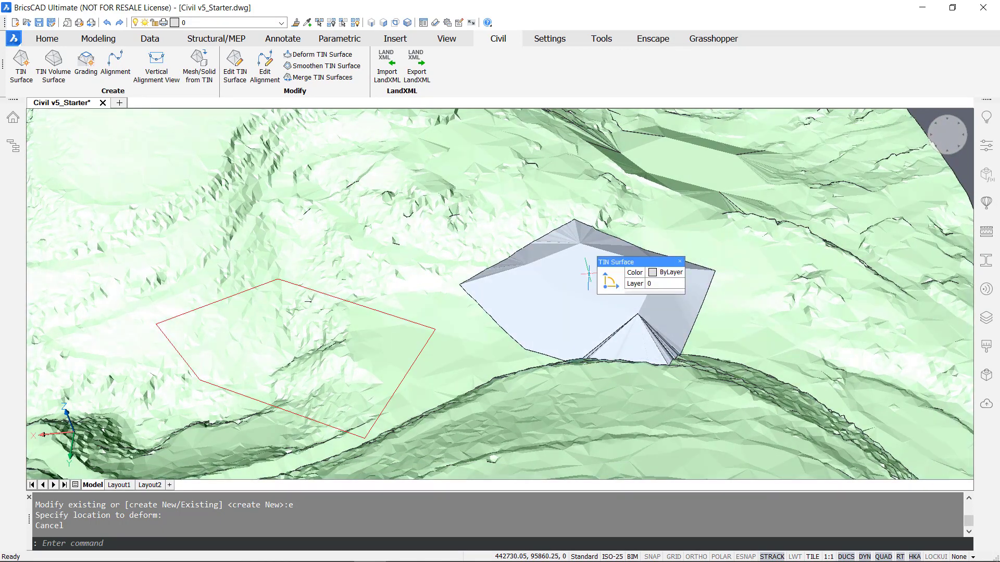
click(554, 270)
key(Delete)
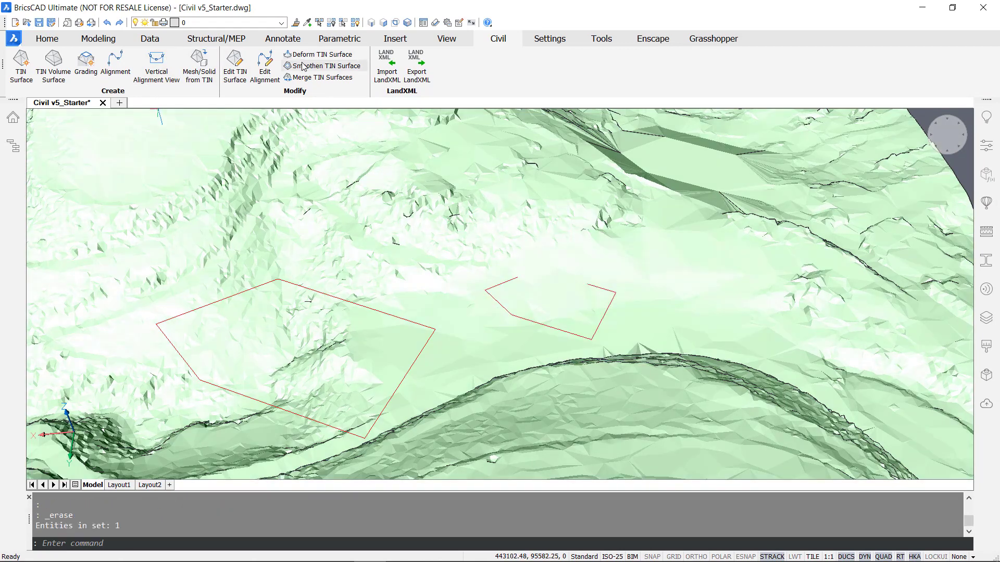
Start a deformation of the terrain TIN surface using the smaller red closed polyline as its shape and enter the offset distance
click(319, 54)
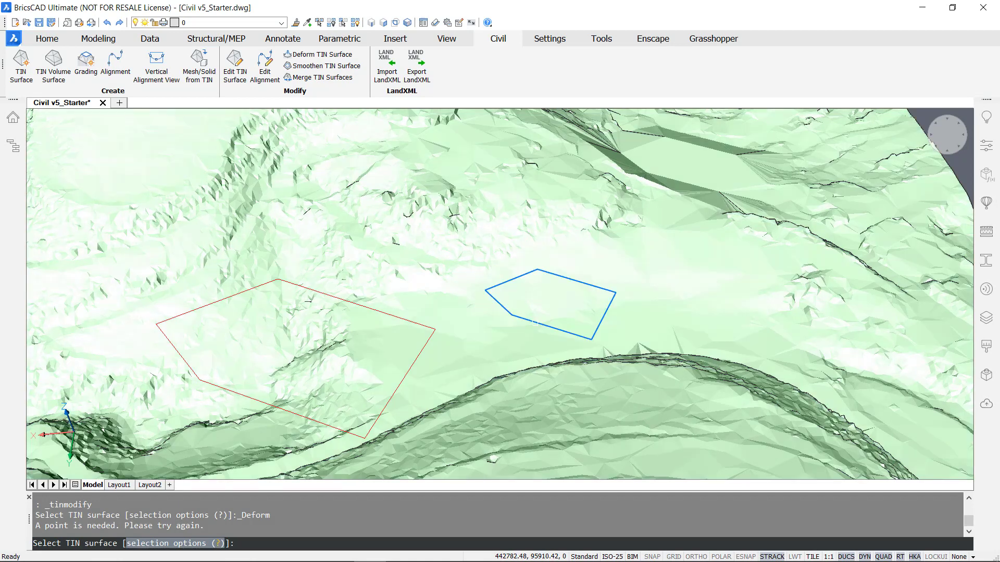
click(535, 322)
click(535, 322)
text(d)
key(Return)
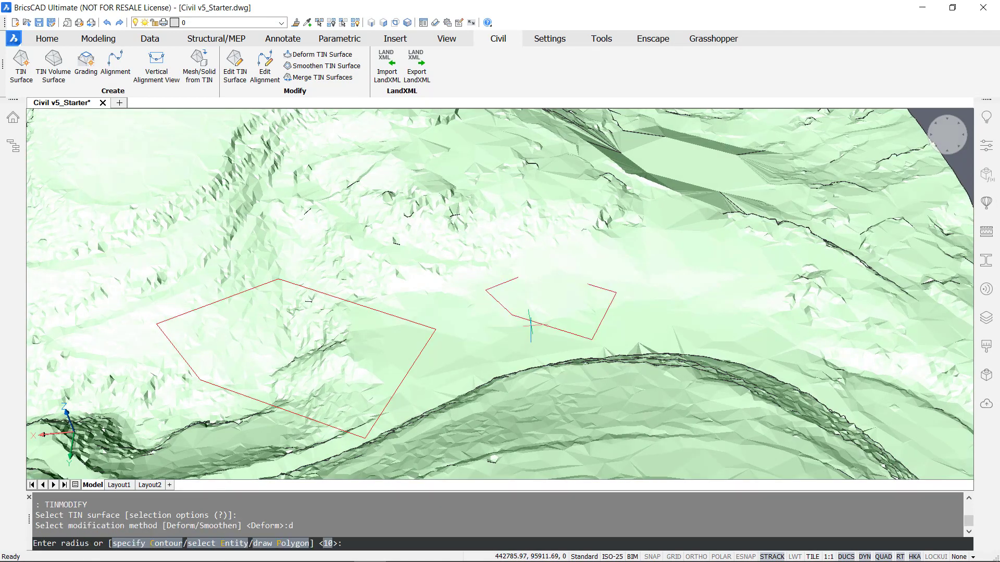
text(e)
key(Return)
click(532, 322)
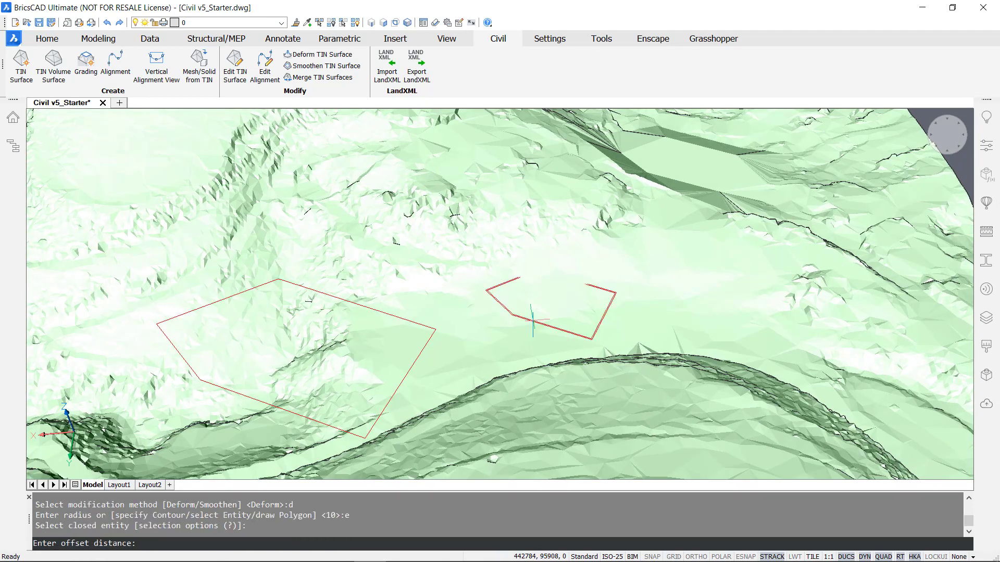
key(Return)
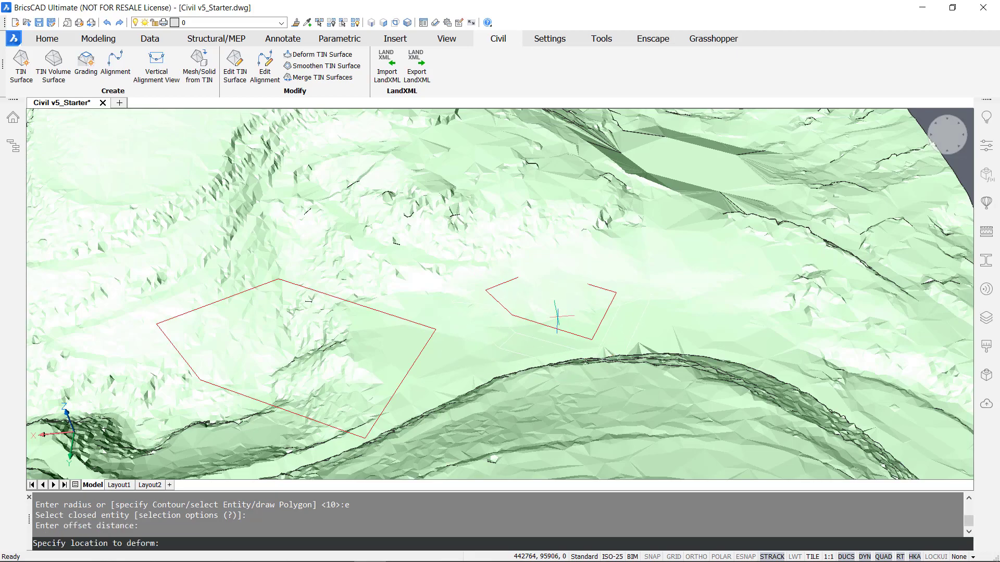
Place the deformation at the smaller polyline, lower its elevation below the terrain and apply it to the existing surface
click(558, 307)
shift+middle_drag(558, 307, 561, 350)
click(556, 358)
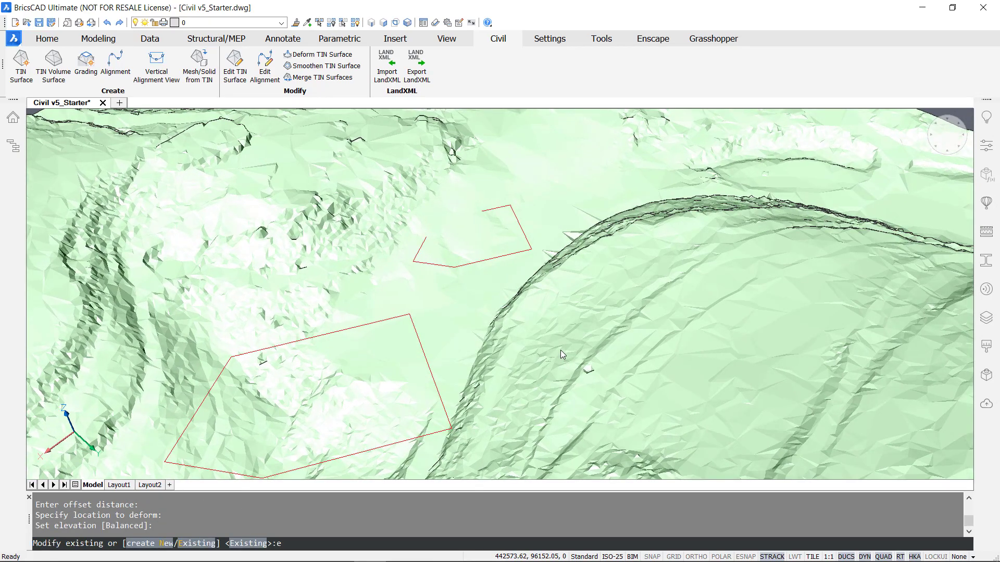
text(e)
key(Return)
scroll(487, 272, up, 3)
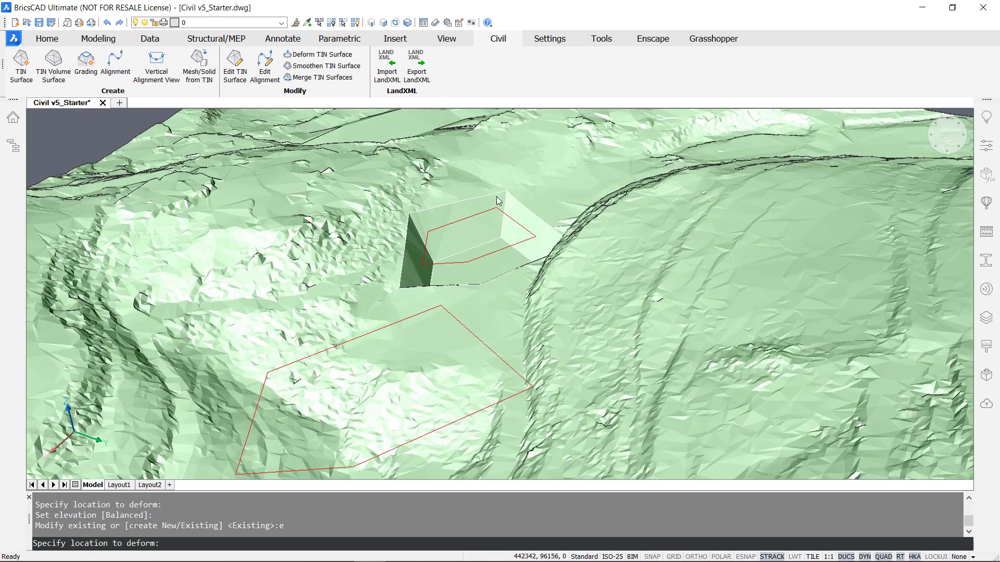
key(Escape)
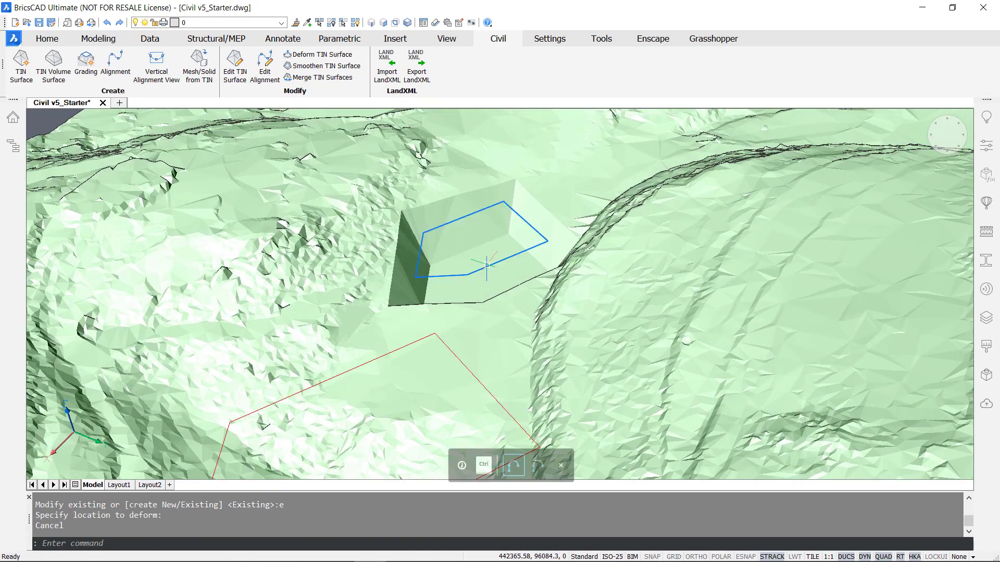
Delete the smaller red closed polyline above the new pit and view the deformed terrain
click(487, 267)
key(Delete)
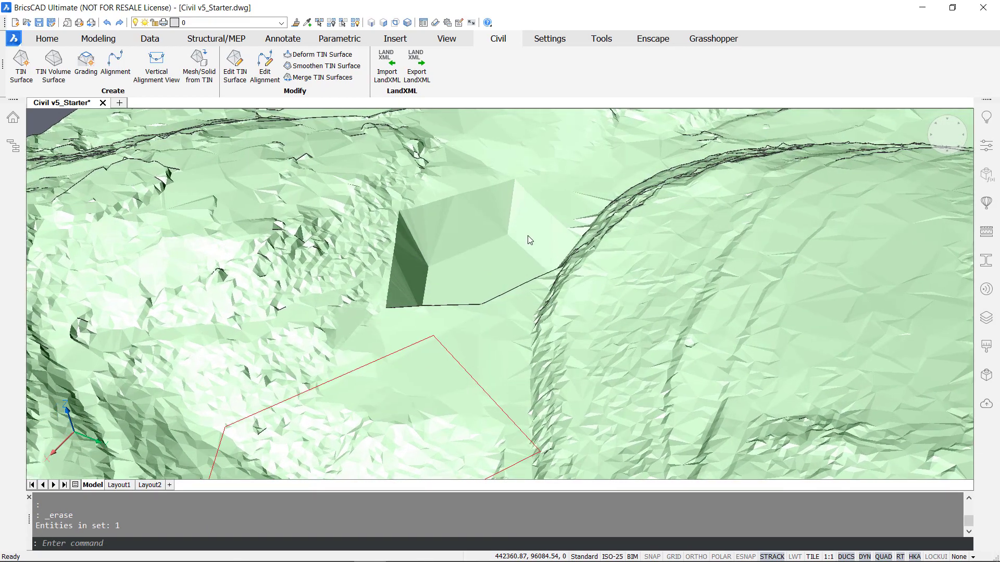
scroll(475, 256, up, 3)
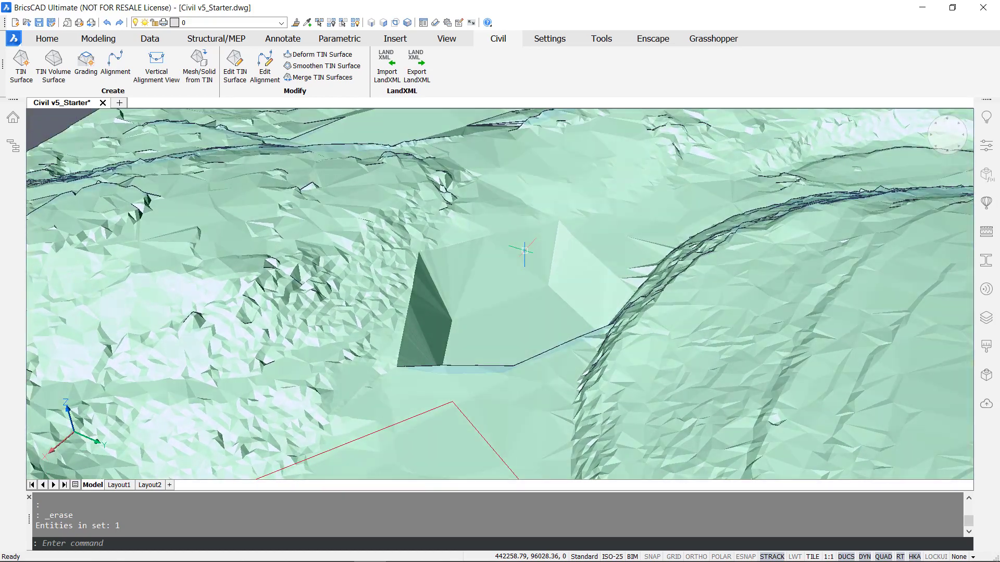
shift+middle_drag(525, 251, 569, 310)
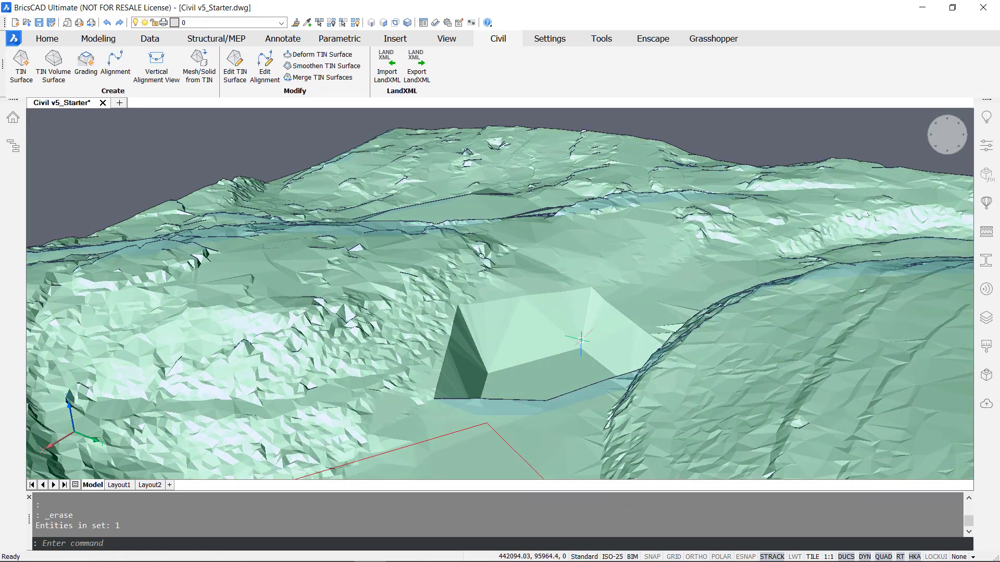
mouse_move(526, 417)
shift+middle_down()
mouse_move(434, 328)
mouse_move(576, 290)
mouse_move(517, 370)
mouse_move(507, 367)
mouse_move(490, 422)
mouse_move(573, 331)
mouse_move(601, 270)
shift+middle_up()
mouse_move(597, 264)
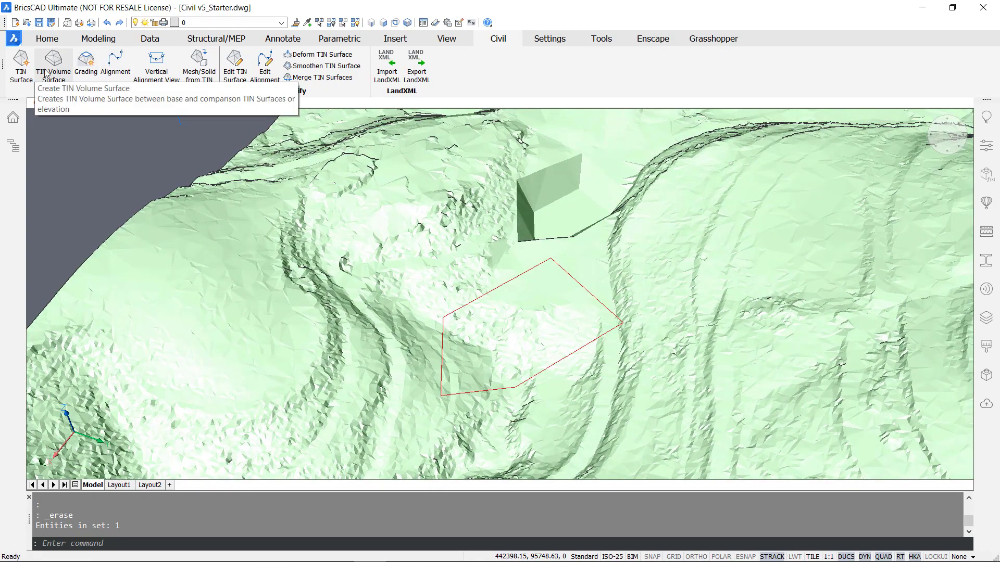
Create a grading from the remaining larger red polyline to the terrain surface with a slope of 65°
click(81, 67)
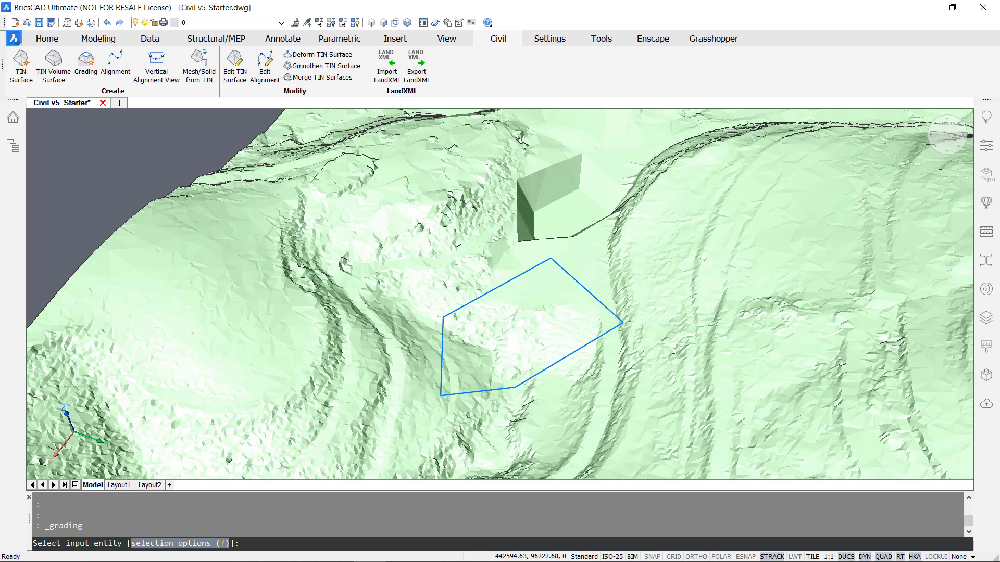
click(532, 376)
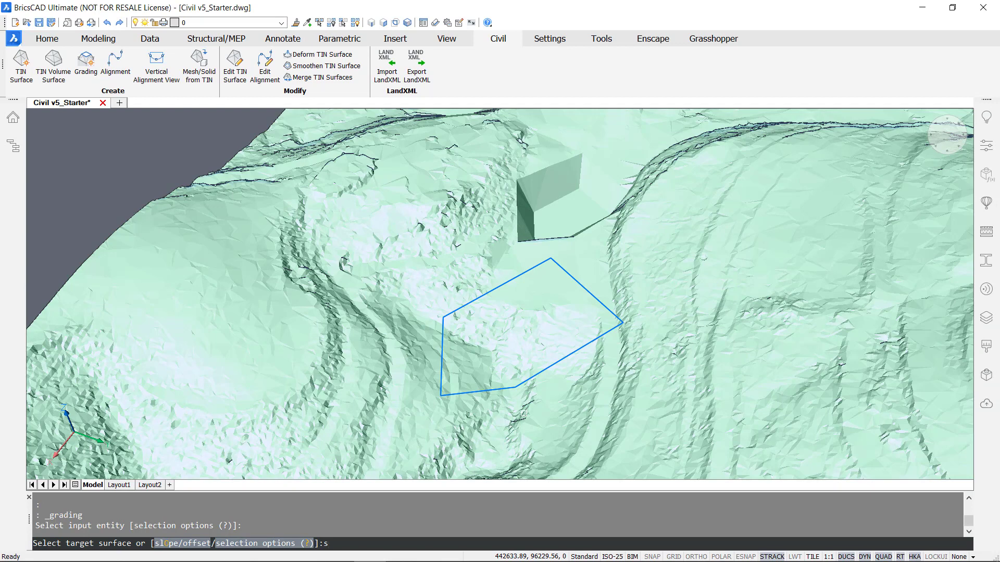
key(Return)
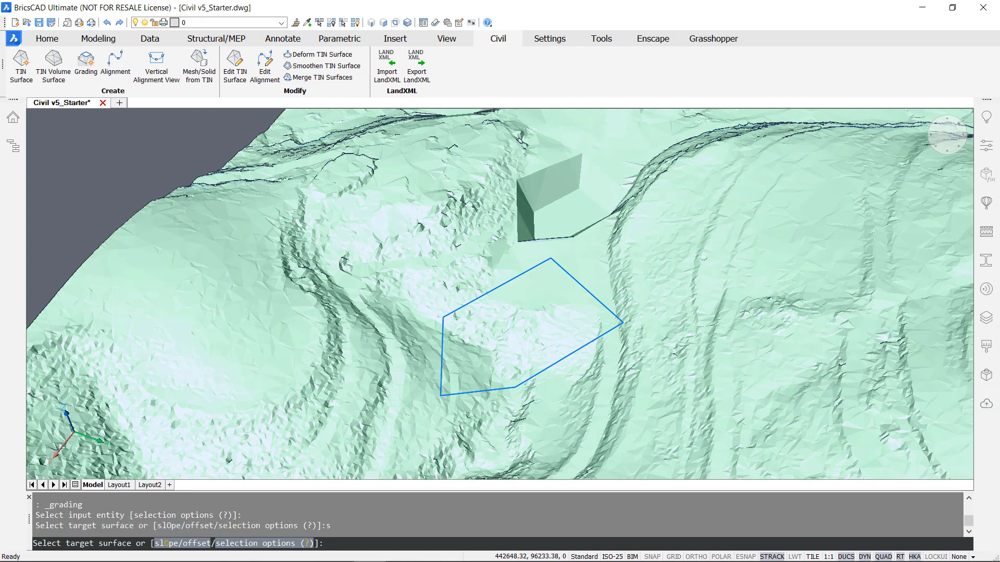
click(521, 428)
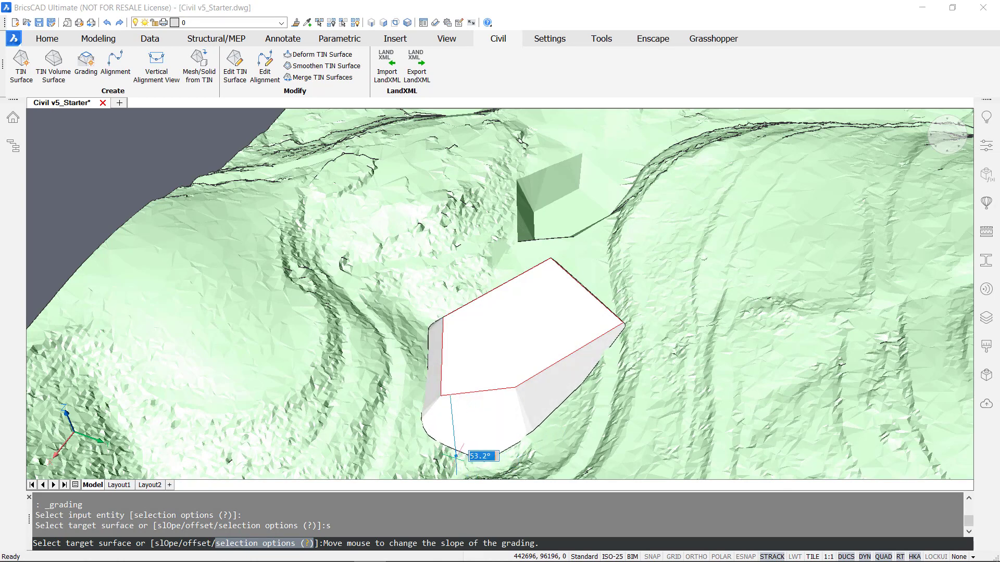
text(55)
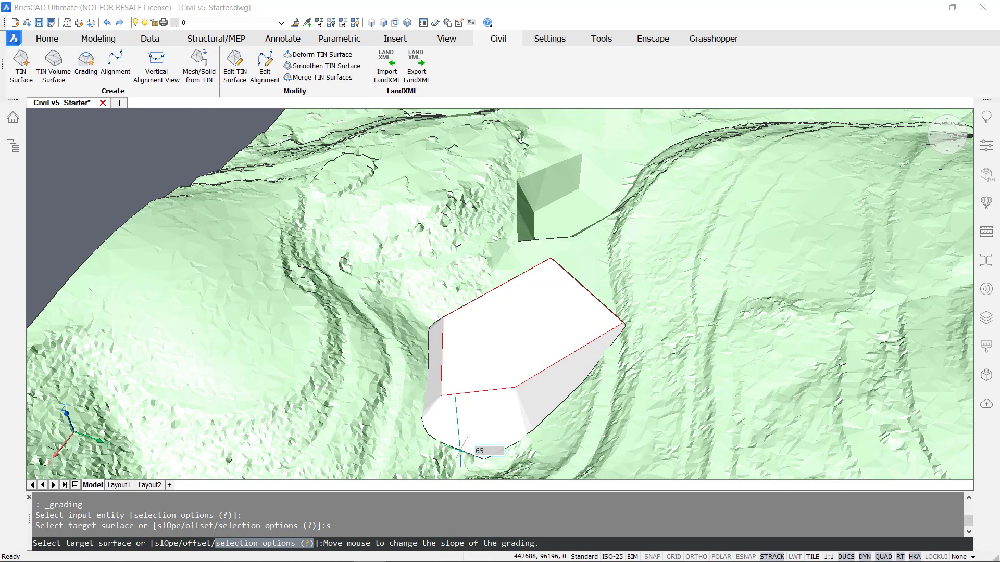
key(Return)
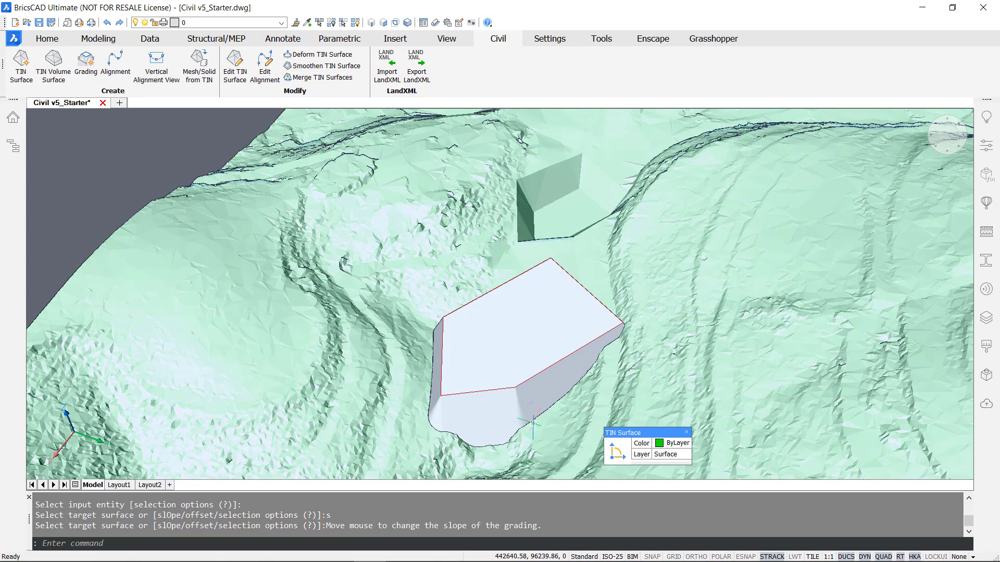
middle_drag(532, 439, 556, 419)
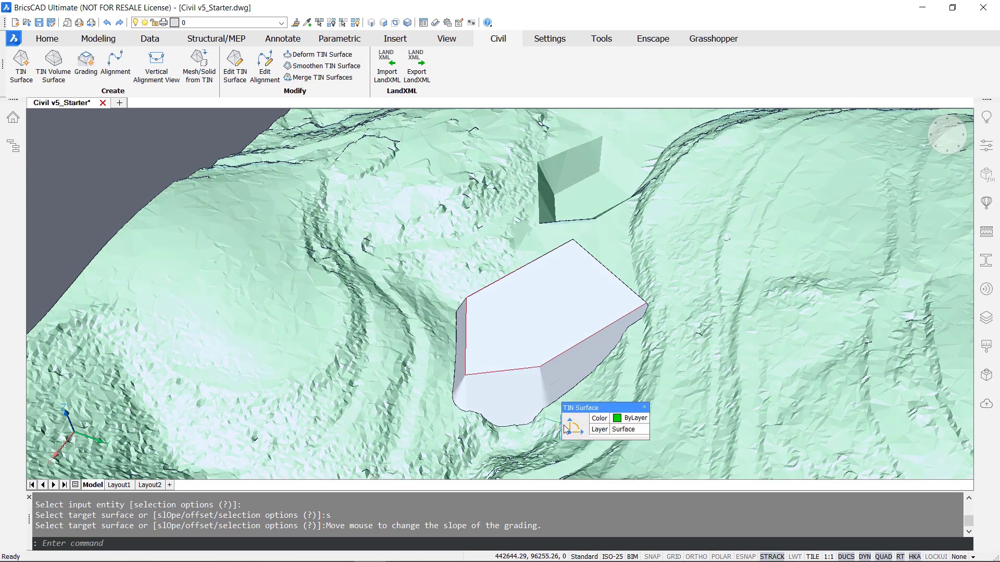
mouse_move(574, 420)
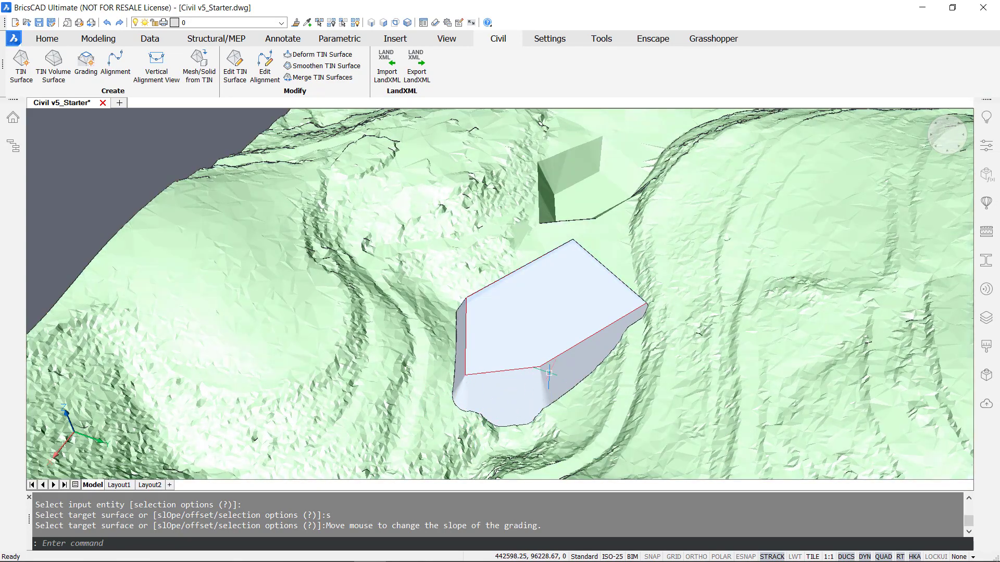
mouse_move(549, 373)
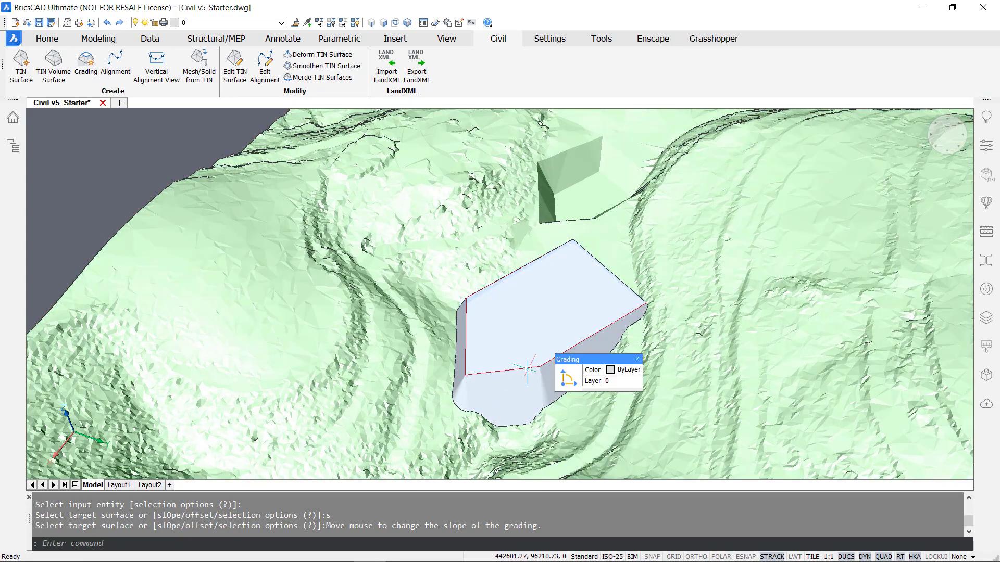
click(528, 369)
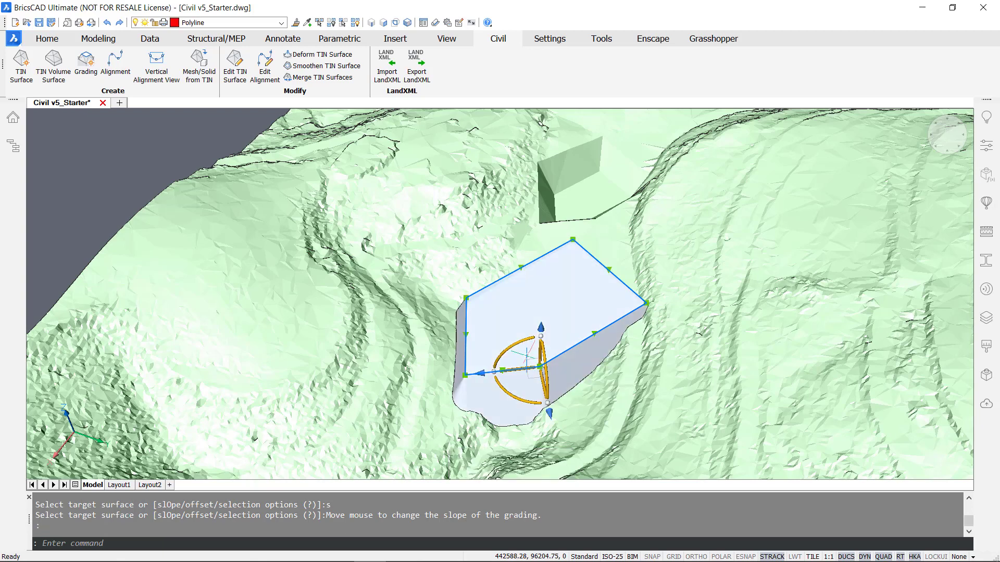
mouse_move(626, 324)
key(Escape)
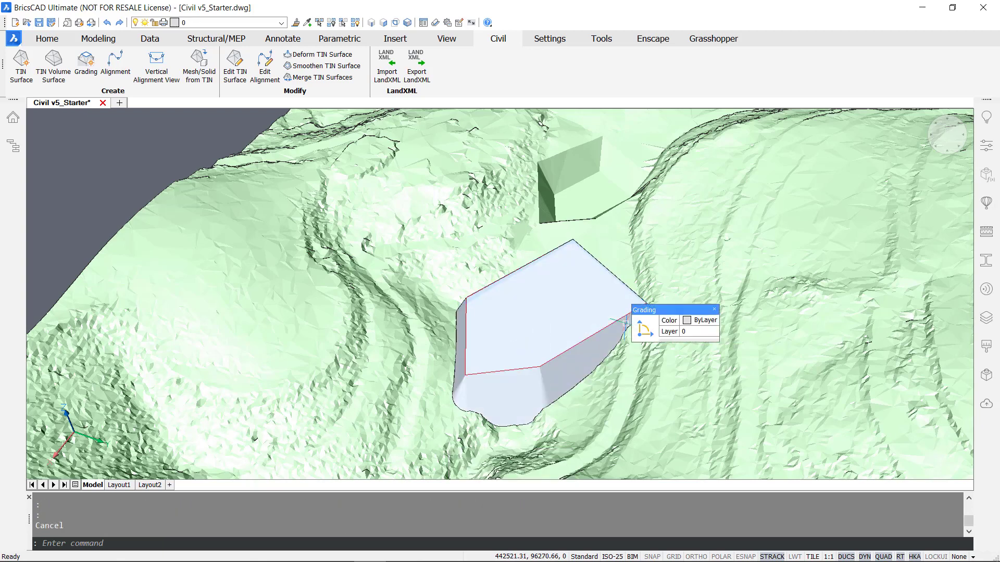
shift+middle_drag(670, 393, 625, 369)
click(541, 374)
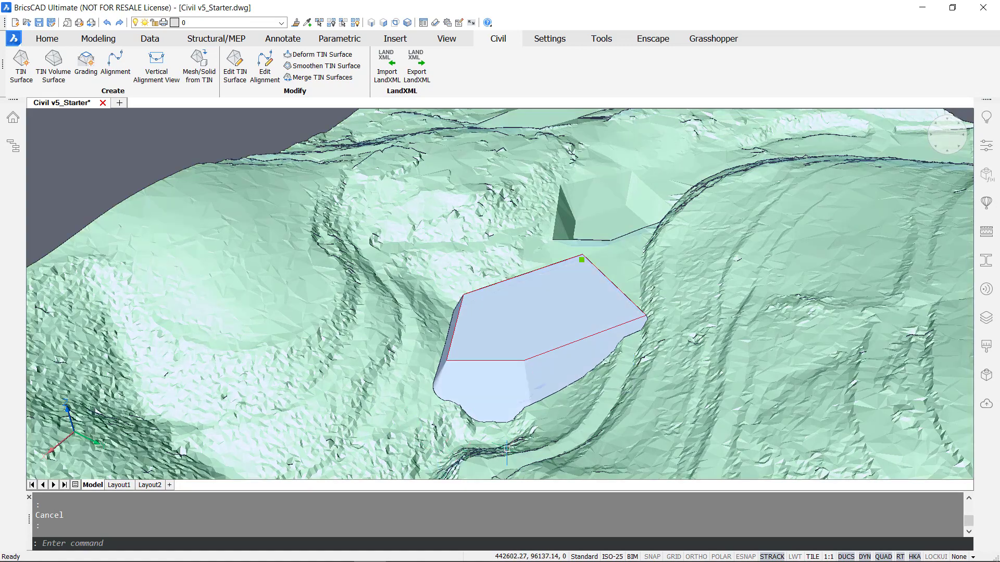
key(Escape)
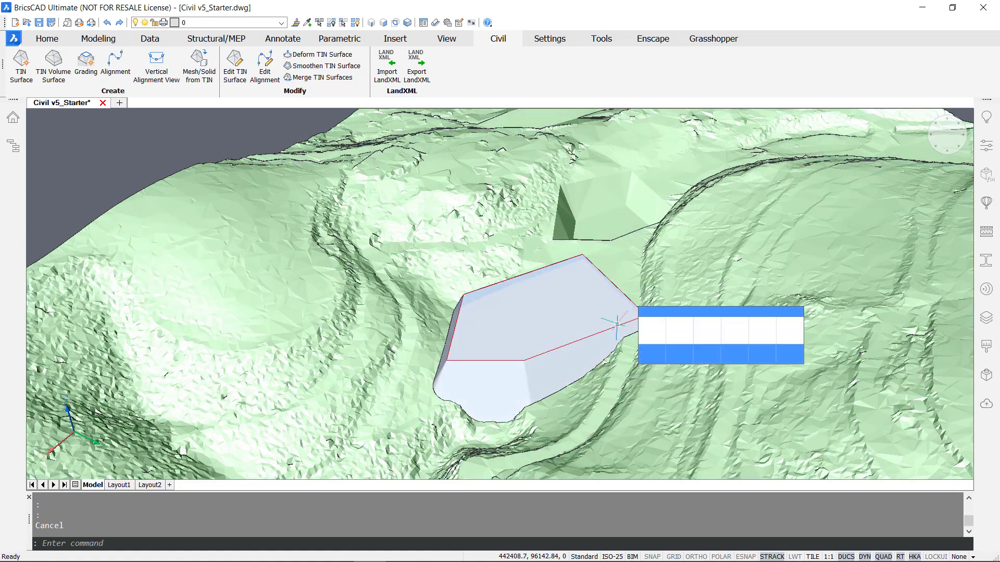
Change the color of the new grading to Red
shift+middle_drag(595, 353, 567, 363)
mouse_move(569, 366)
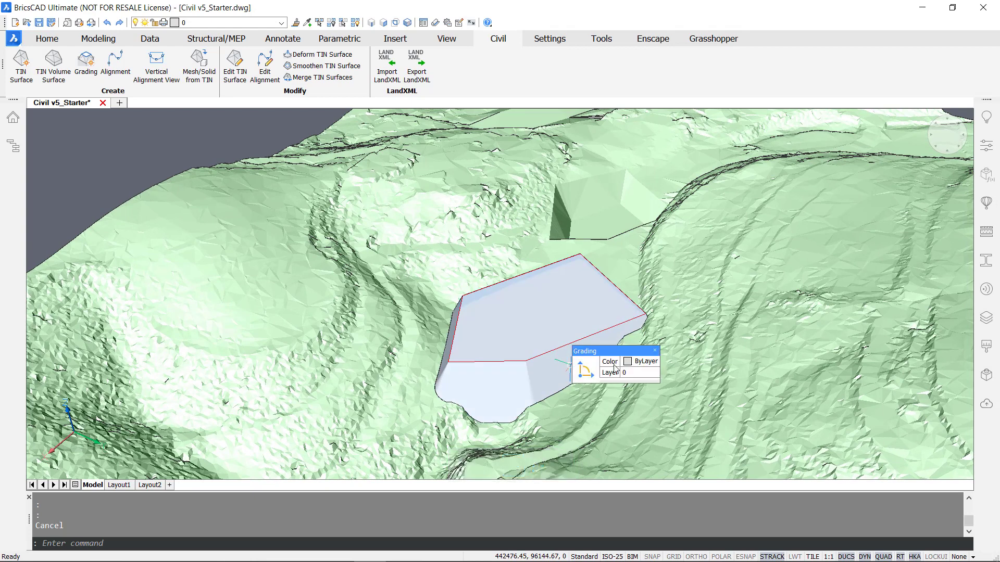
click(641, 365)
click(642, 364)
click(646, 400)
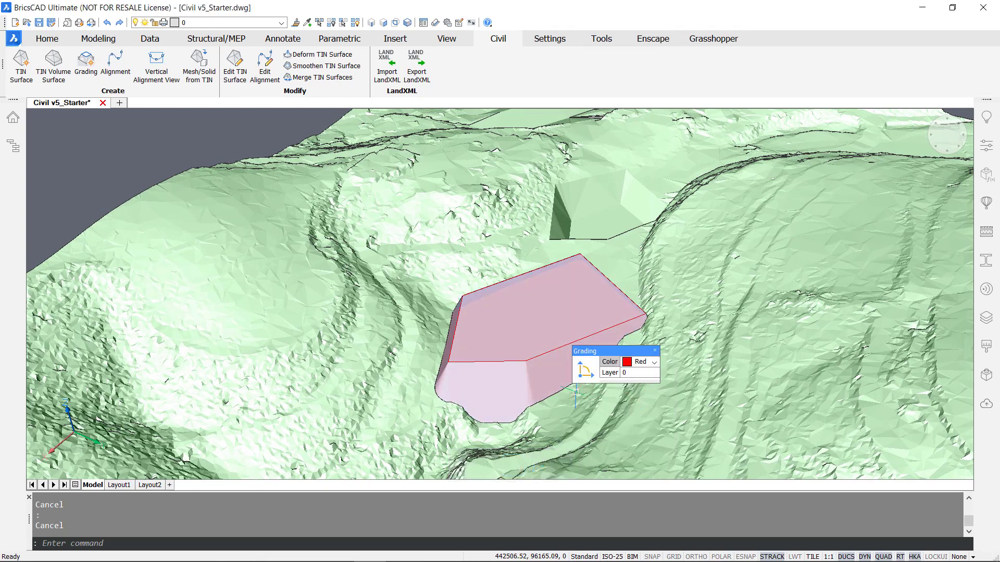
Show the full properties of the red grading
mouse_move(560, 385)
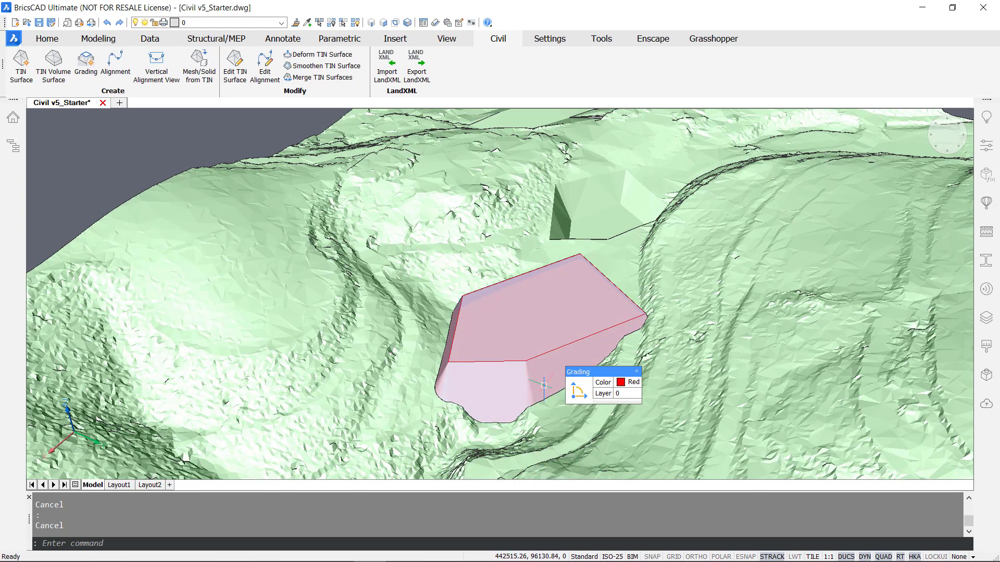
click(986, 146)
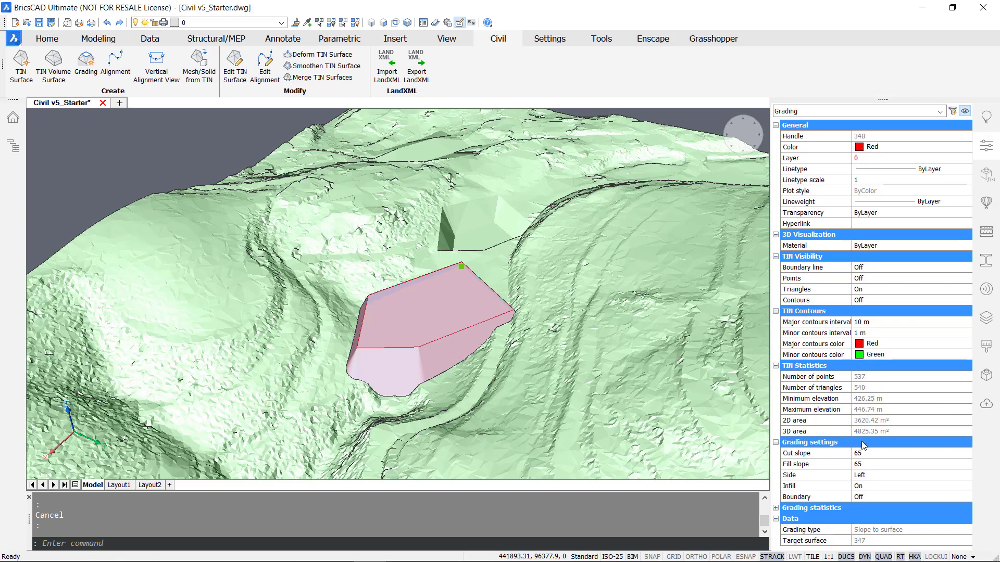
Turn on the Boundary setting of the selected grading and put away its properties
click(859, 497)
click(861, 497)
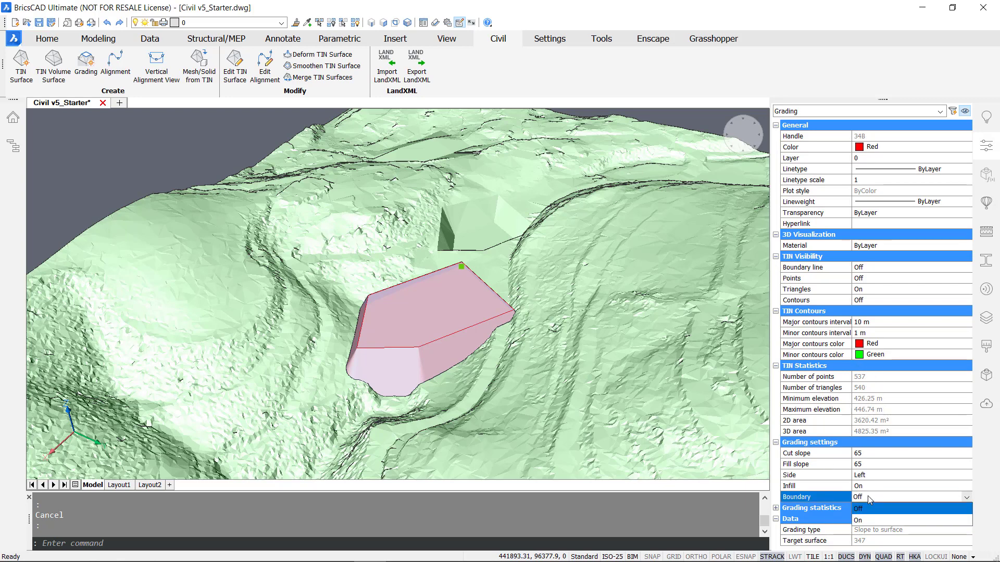
click(870, 522)
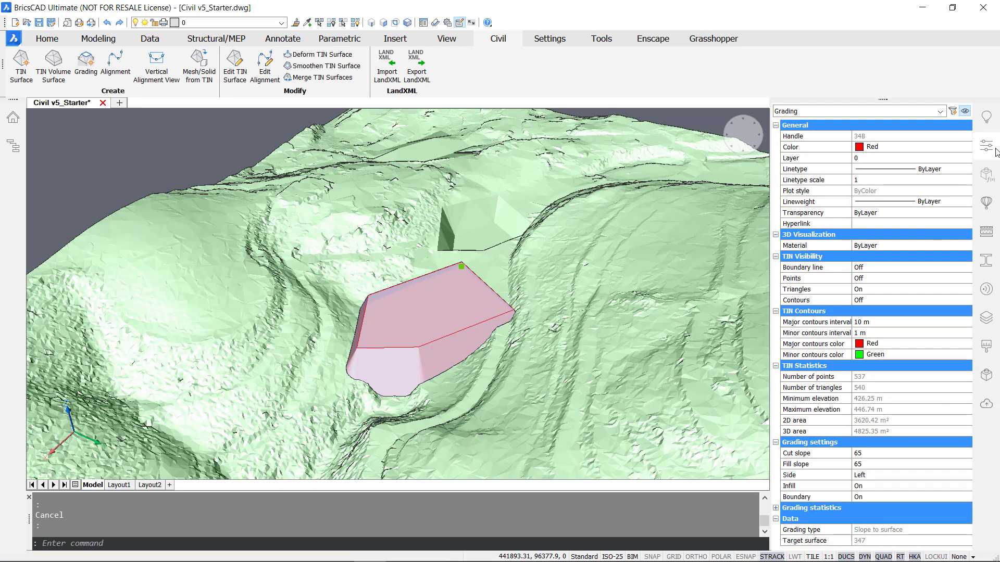
click(989, 148)
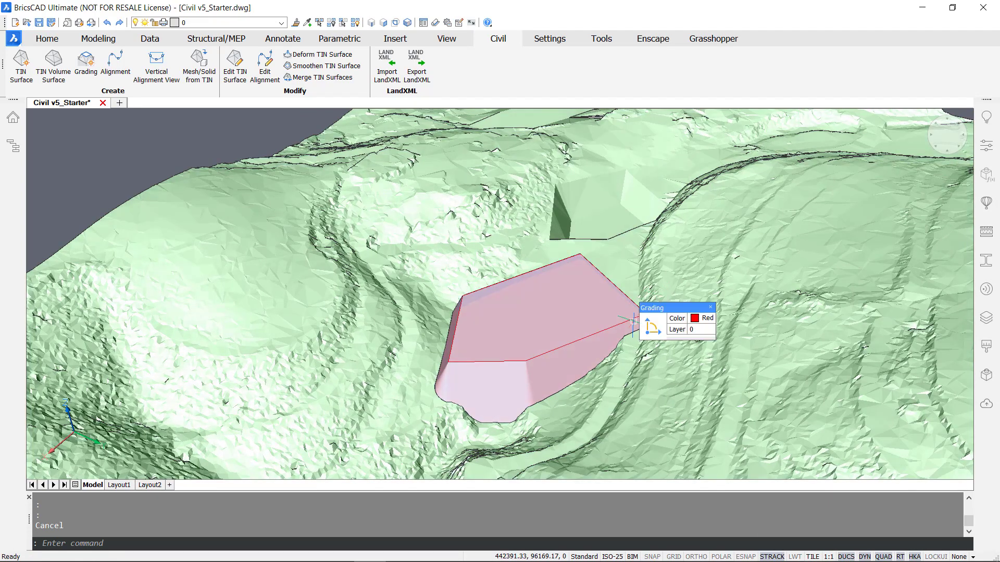
Move the grading's outline polyline horizontally across the terrain into the hillside beside the existing excavated pit
scroll(635, 325, up, 2)
click(636, 324)
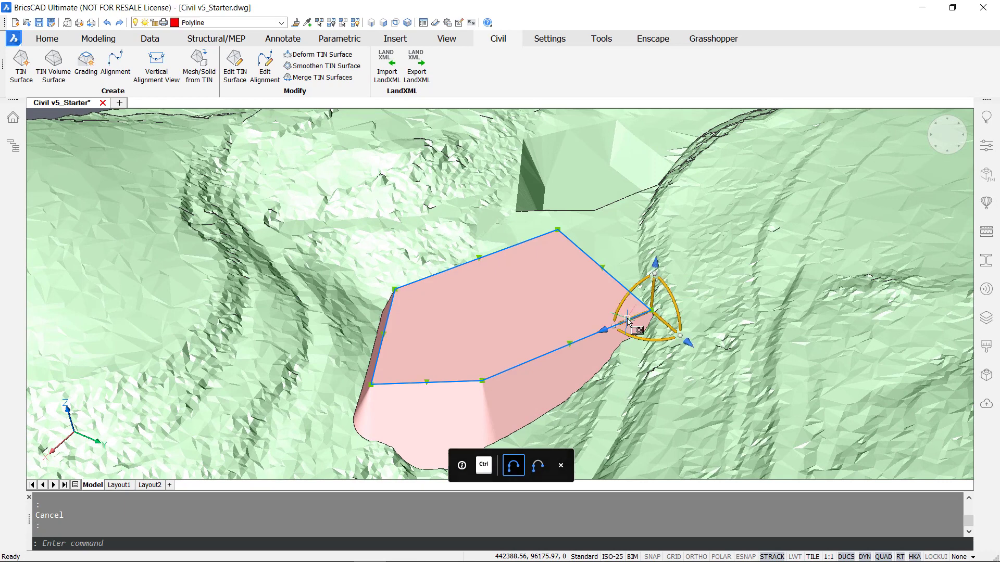
drag(658, 319, 413, 194)
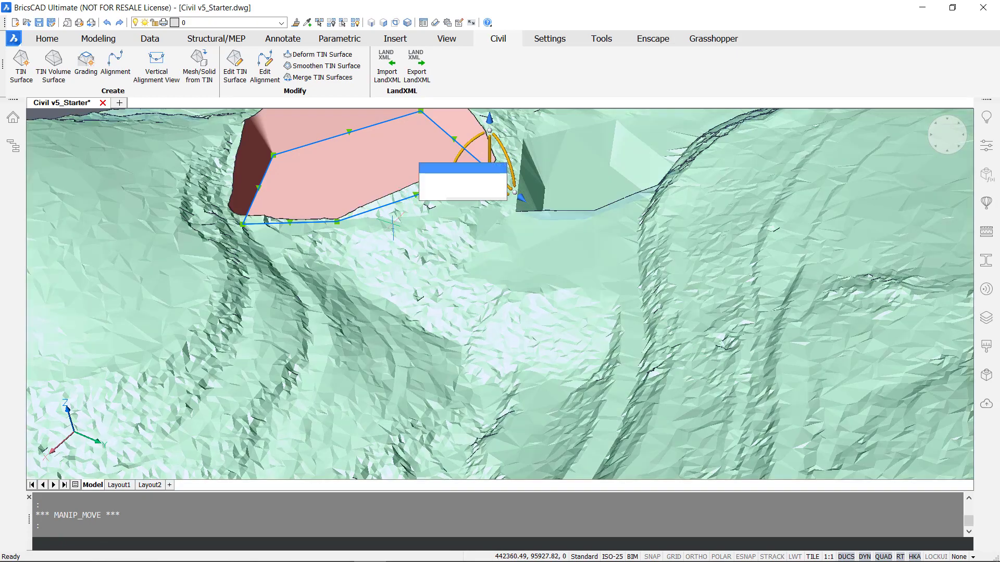
Raise the grading's outline polyline vertically along the Z axis so the platform sits partly in cut and partly in fill
middle_drag(388, 228, 465, 364)
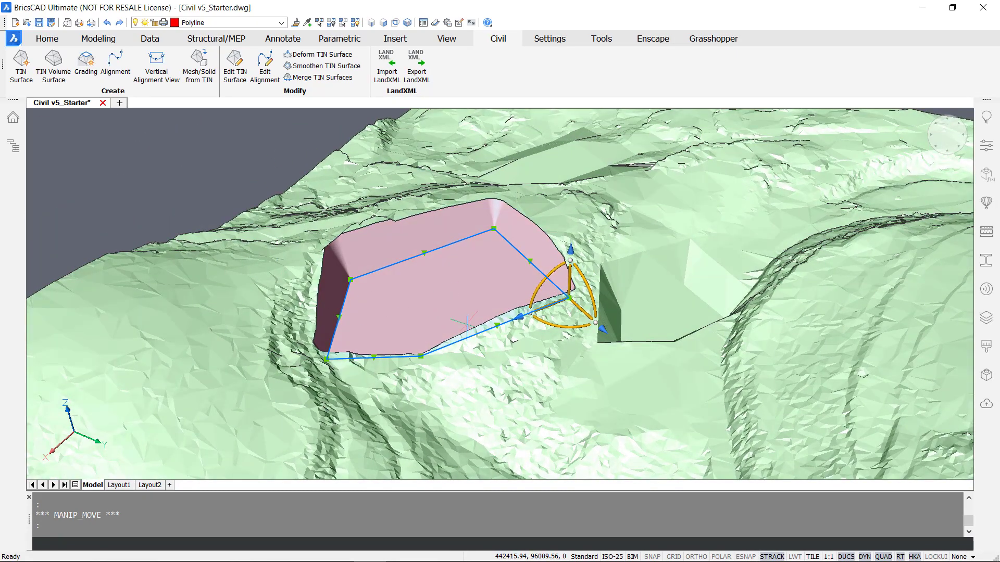
scroll(488, 354, up, 4)
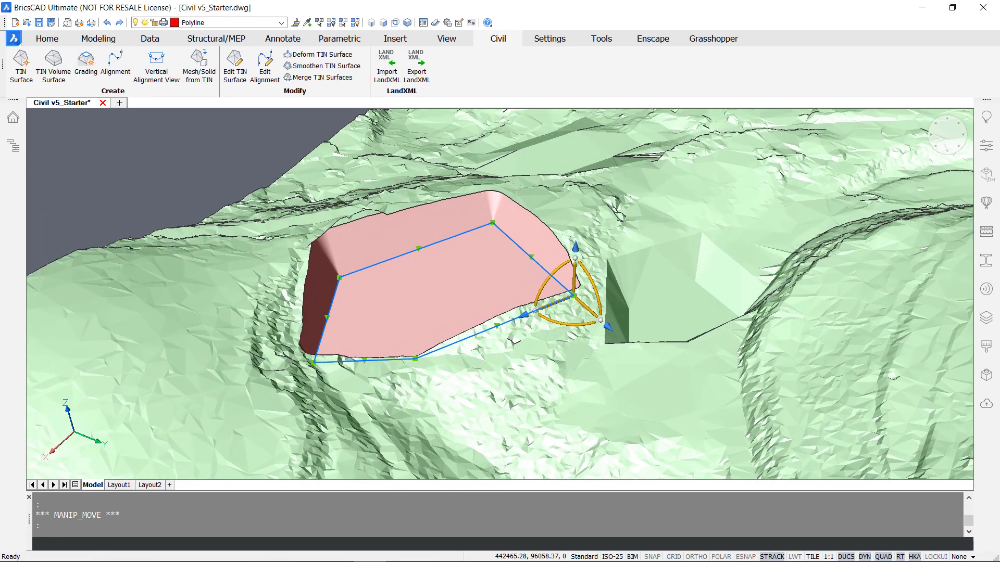
scroll(494, 367, up, 1)
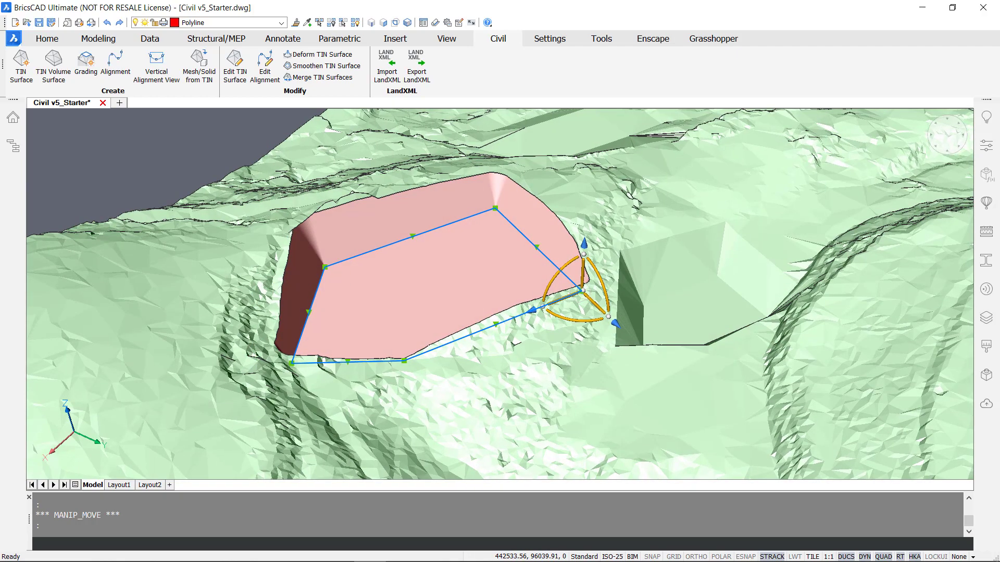
shift+middle_drag(640, 339, 447, 303)
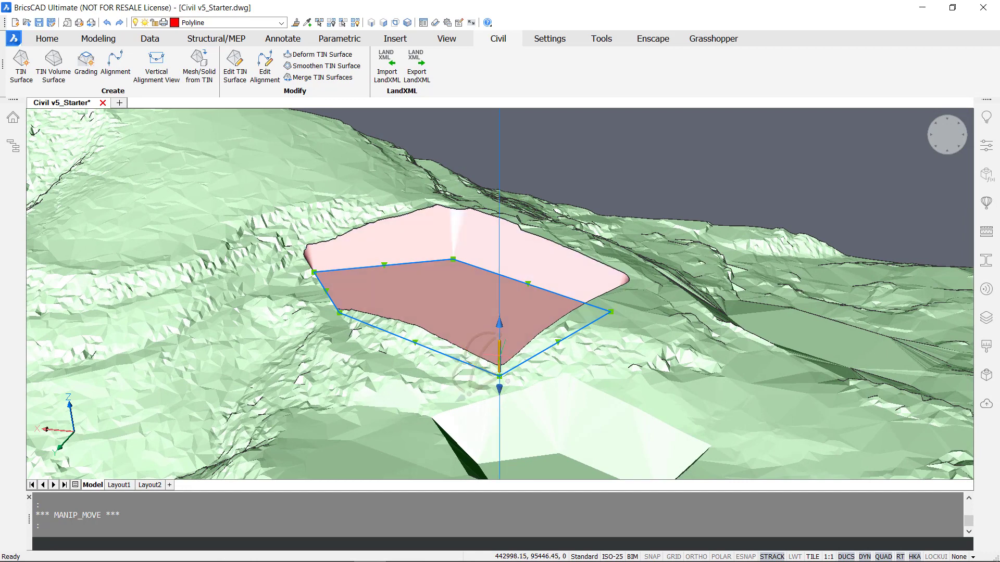
click(500, 358)
text(3.5)
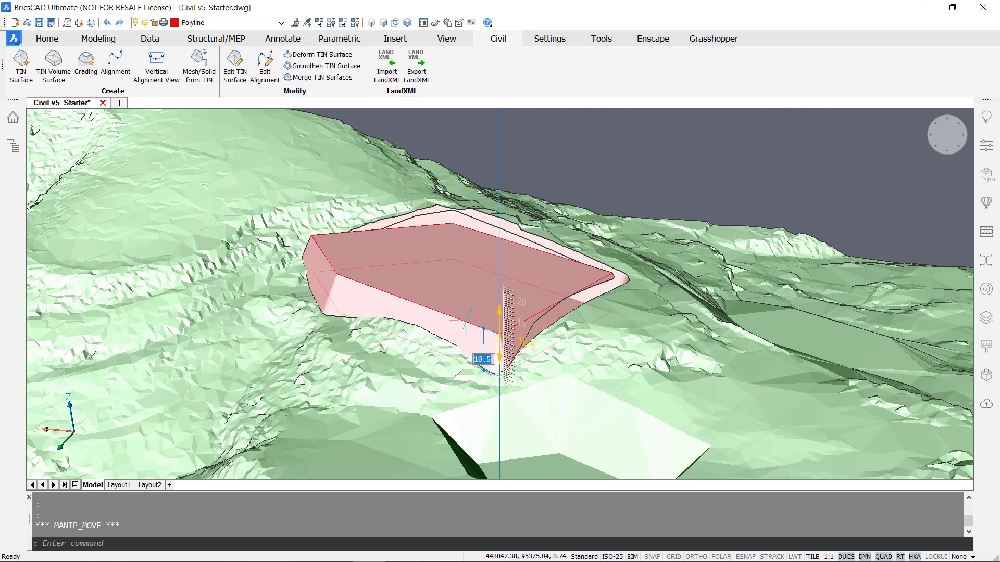
click(466, 320)
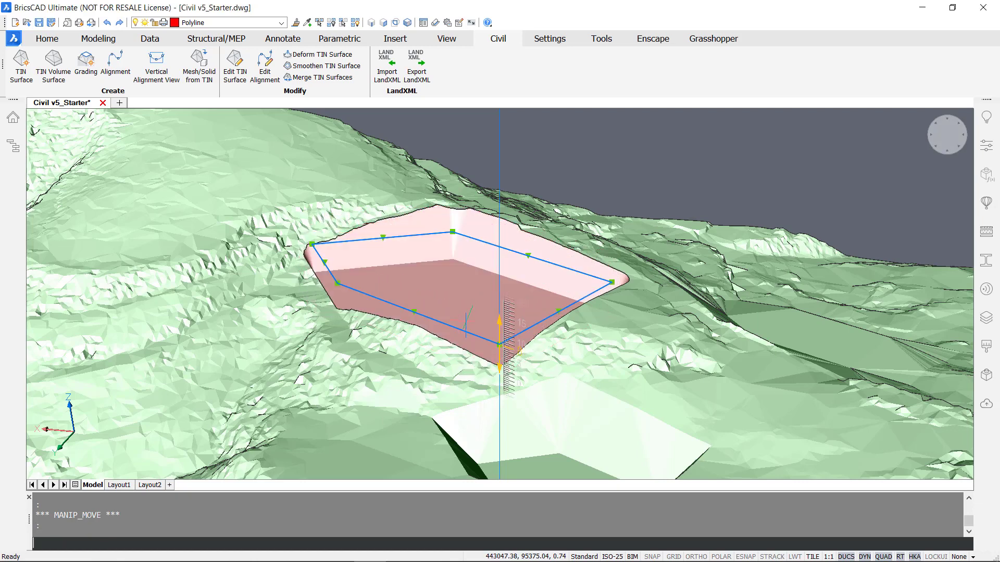
shift+middle_drag(492, 333, 402, 356)
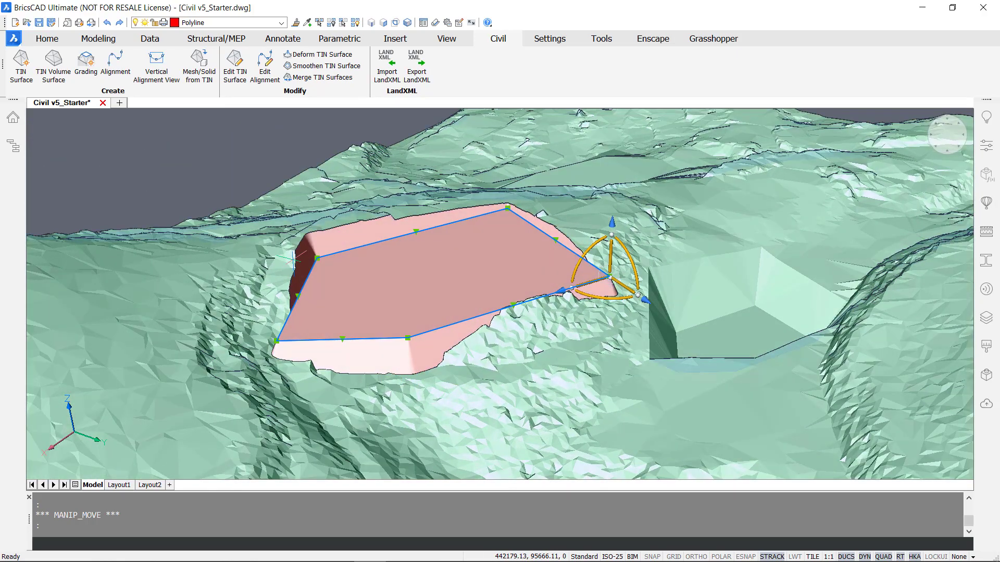
key(Escape)
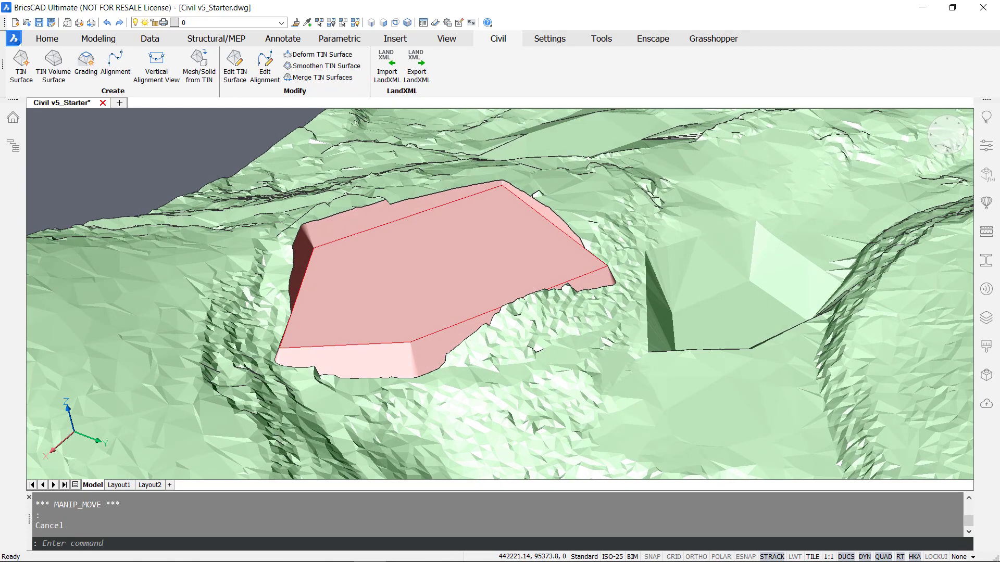
Hide the outline polyline around the grading platform
shift+middle_drag(718, 409, 429, 304)
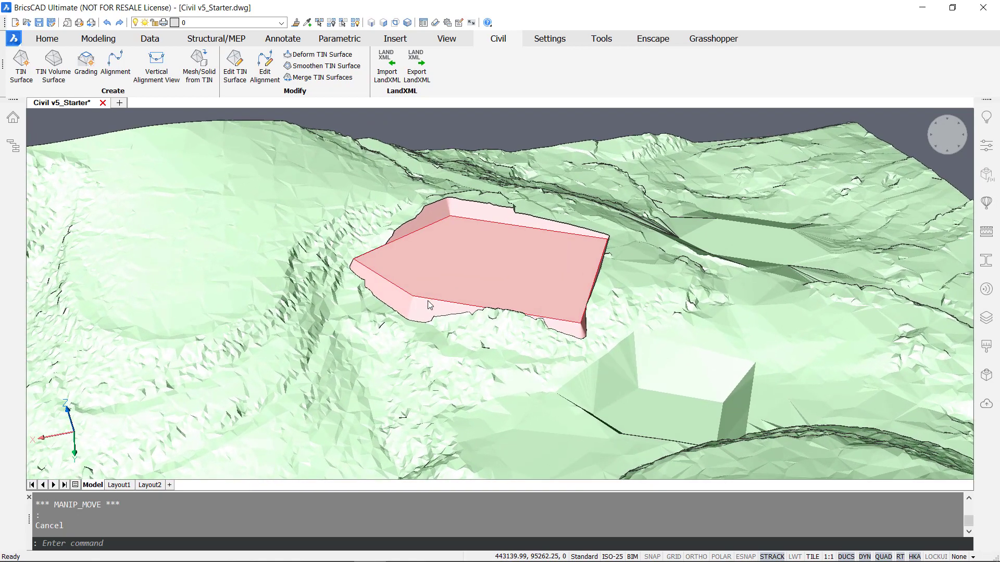
click(426, 298)
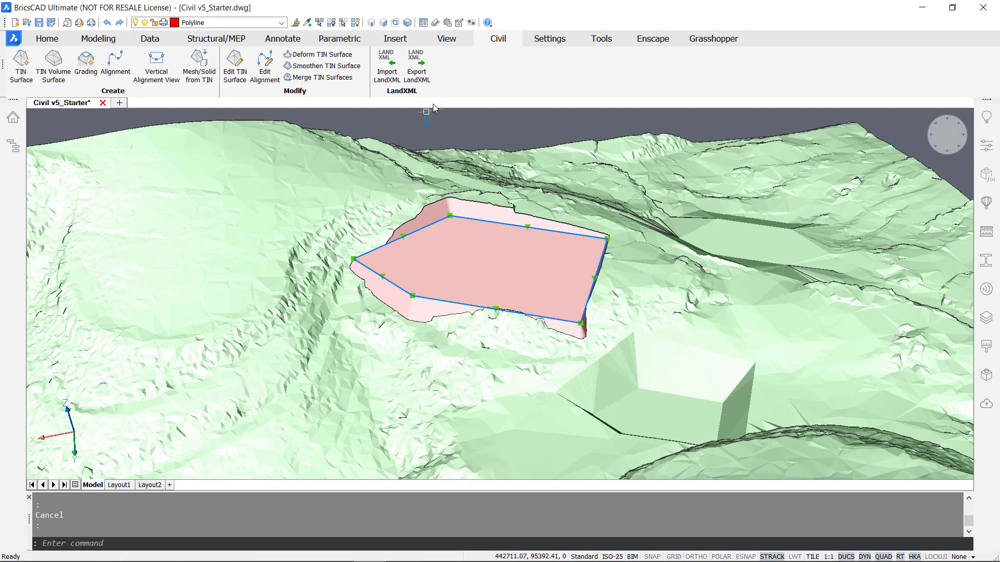
click(334, 24)
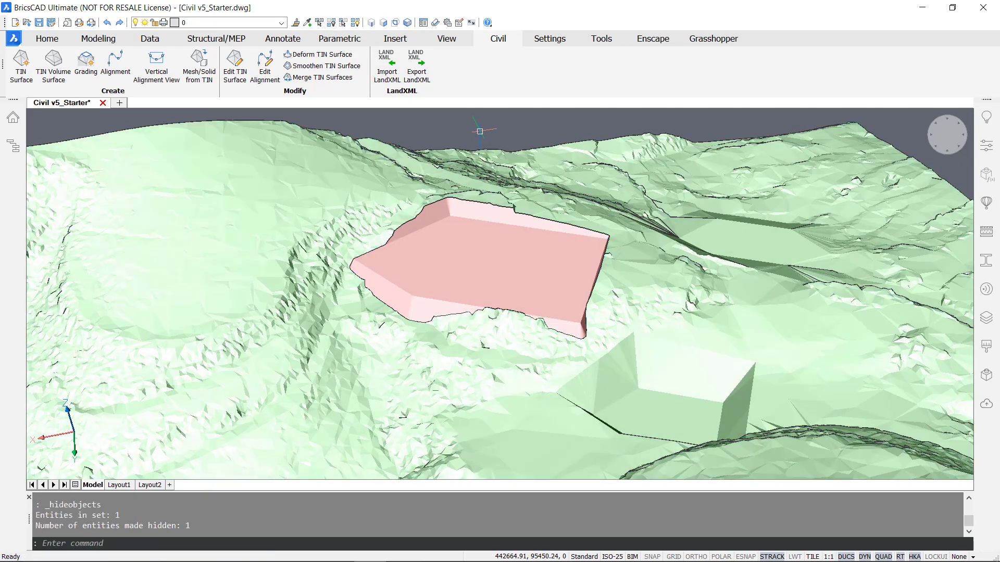
click(476, 124)
Attach Main Building.dwg as an external reference with insertion point 0,0,0, scale 1 and rotation 0
shift+middle_drag(476, 124, 476, 123)
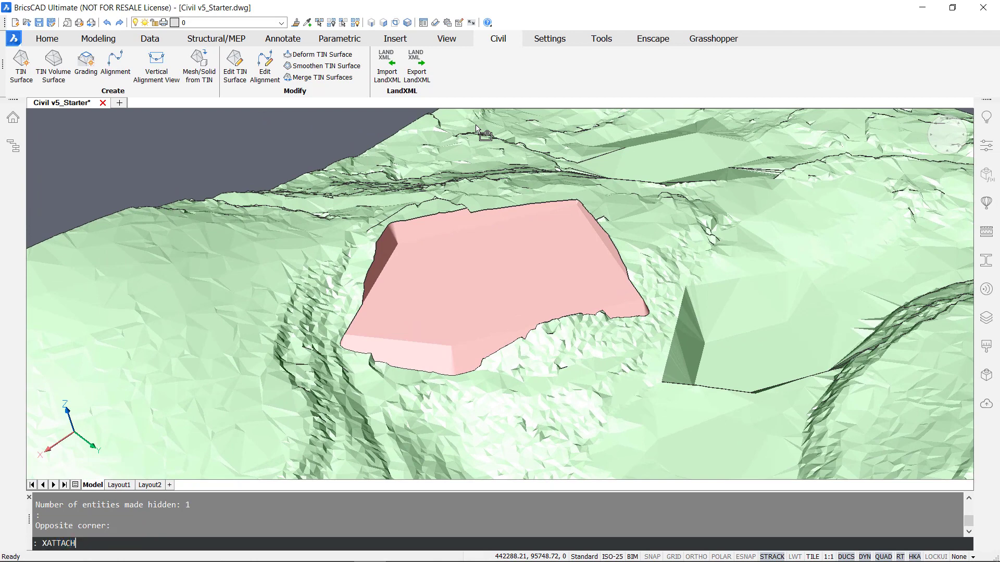
text(XATTACH)
key(Return)
click(292, 169)
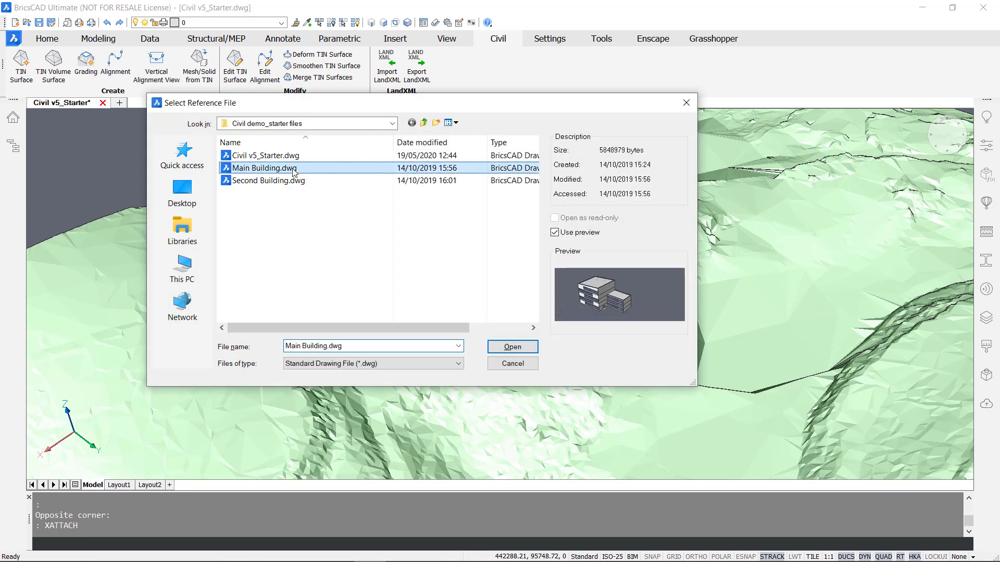
click(511, 347)
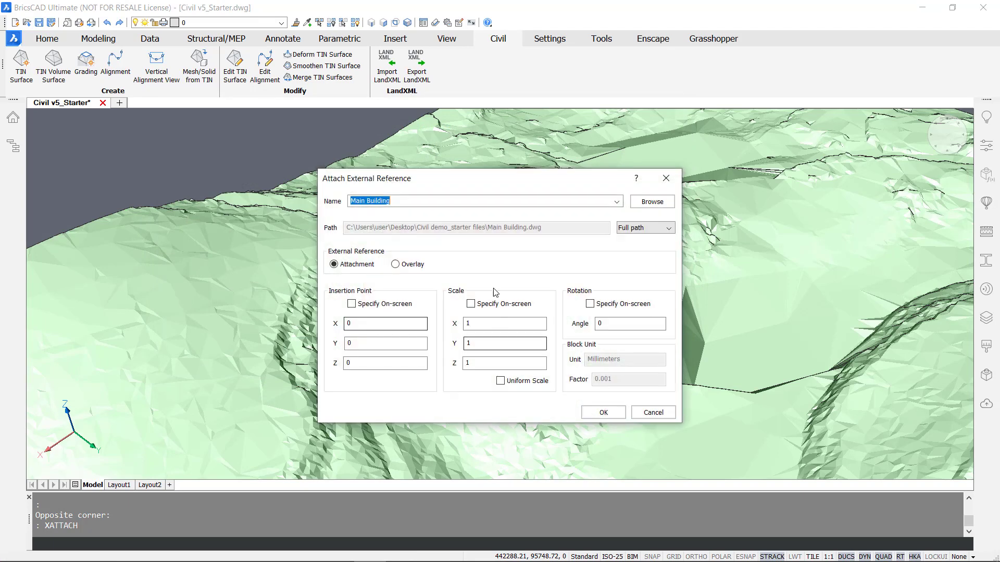
click(605, 412)
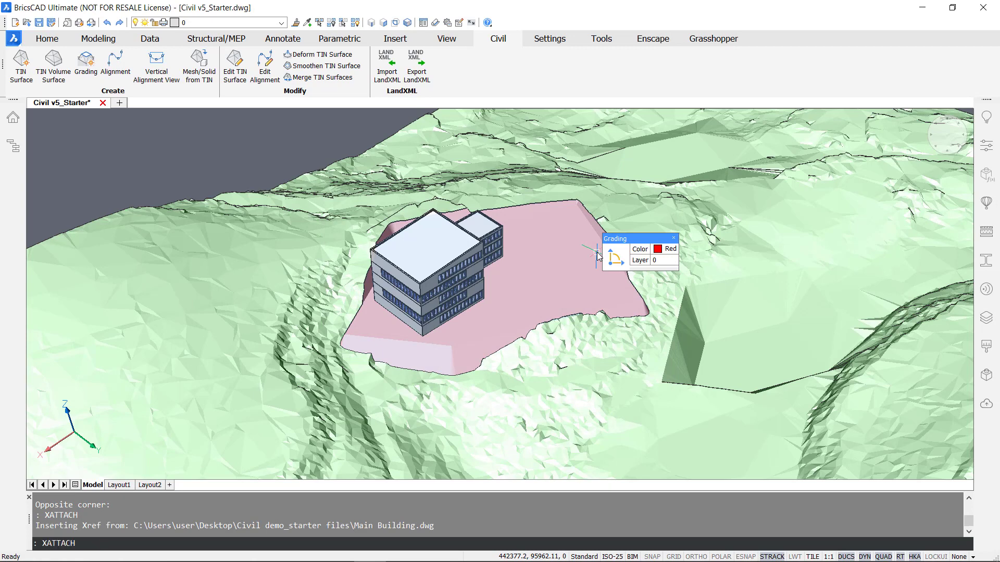
Attach Second Building.dwg as another external reference using the default attachment settings
key(Return)
click(279, 182)
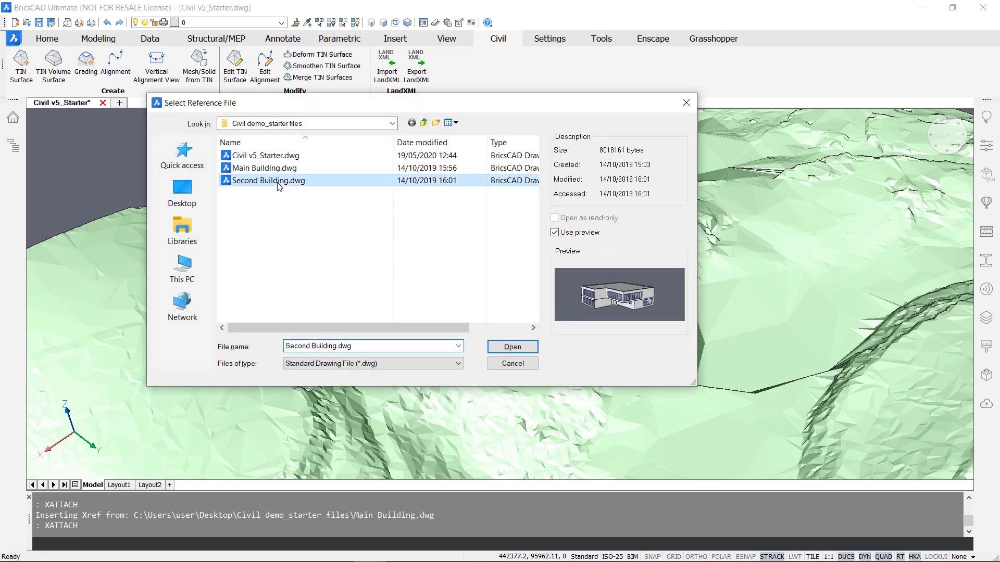
click(512, 346)
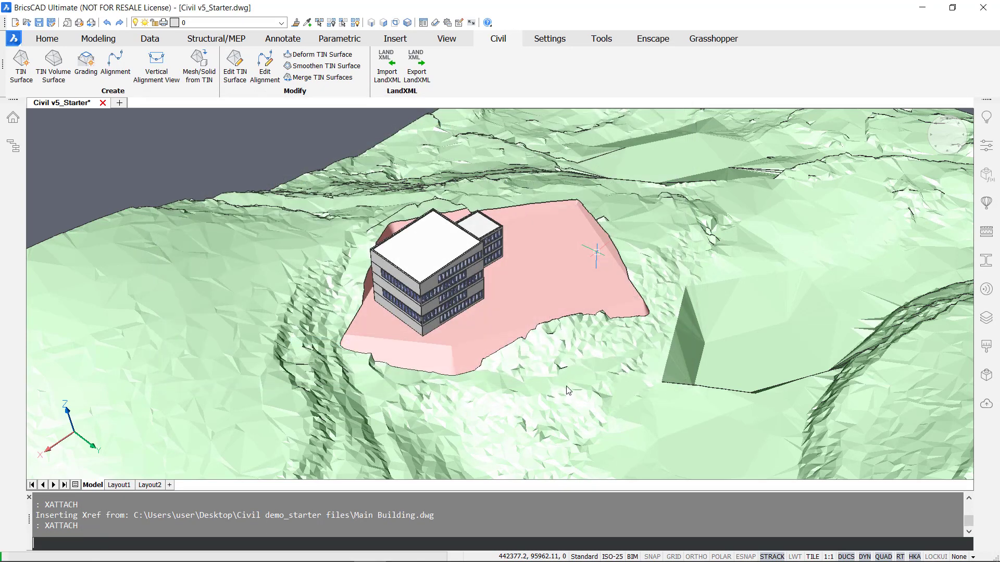
click(603, 413)
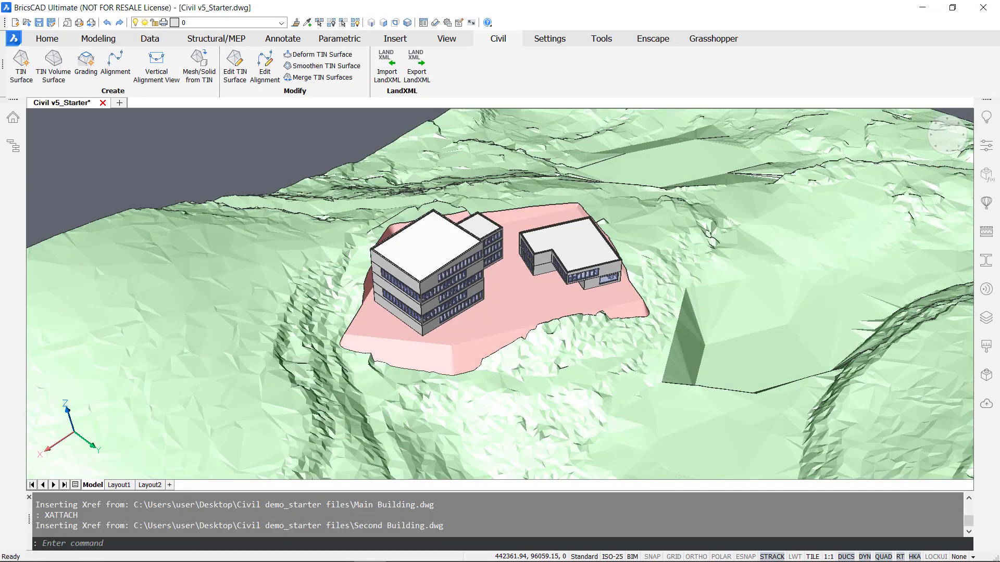
Examine from several angles how the two attached buildings sit on the graded platform and surrounding terrain
mouse_move(698, 307)
shift+middle_down()
mouse_move(677, 255)
mouse_move(680, 309)
mouse_move(519, 315)
mouse_move(595, 380)
mouse_move(535, 332)
mouse_move(505, 344)
shift+middle_up()
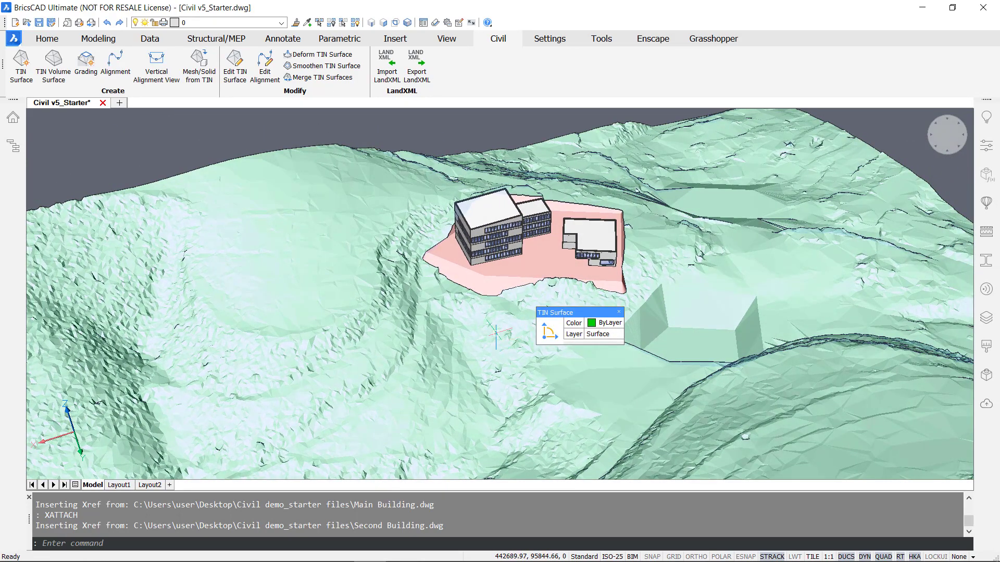
shift+middle_drag(475, 390, 198, 229)
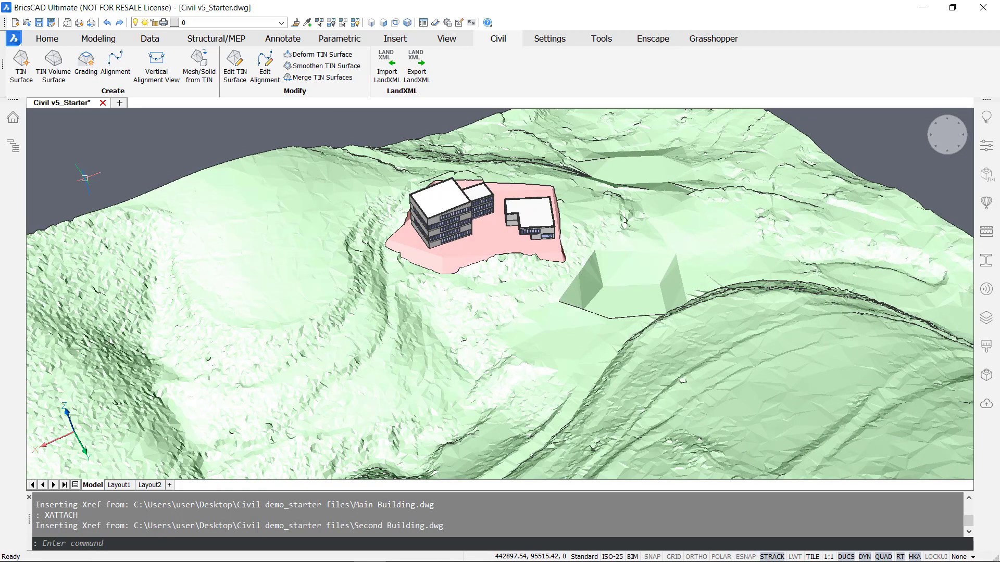
shift+middle_drag(84, 178, 181, 258)
click(445, 217)
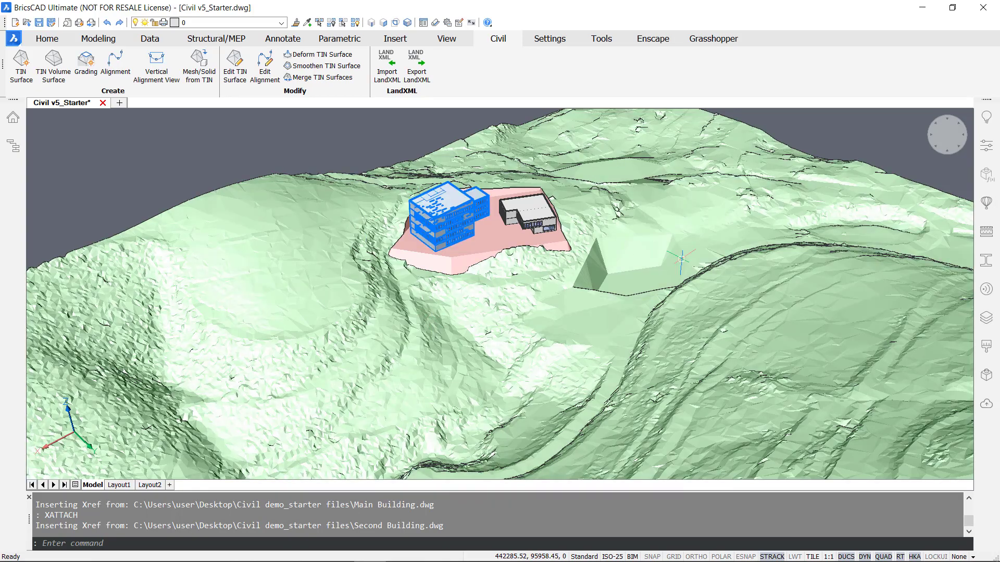
key(Escape)
shift+middle_drag(117, 180, 164, 183)
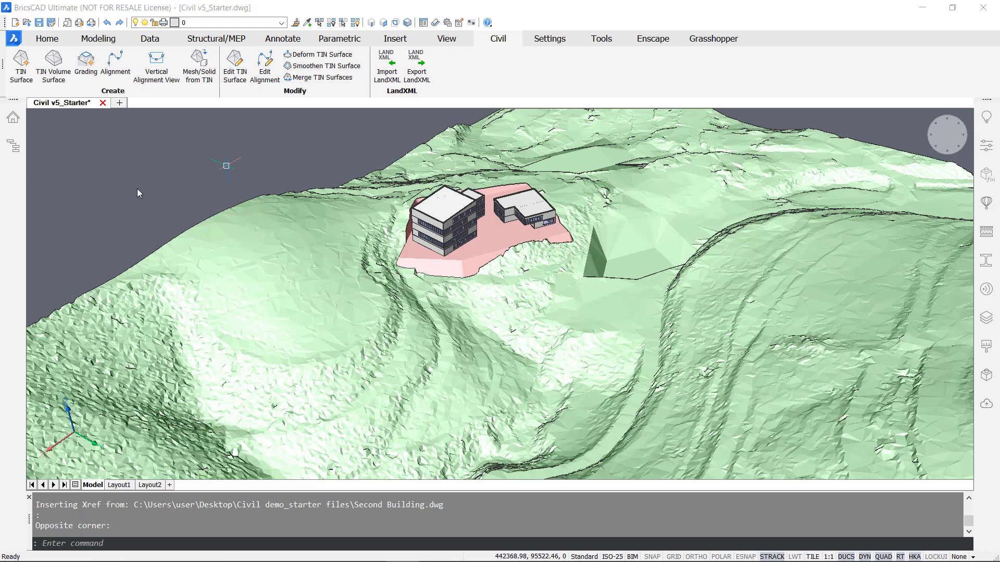
click(136, 188)
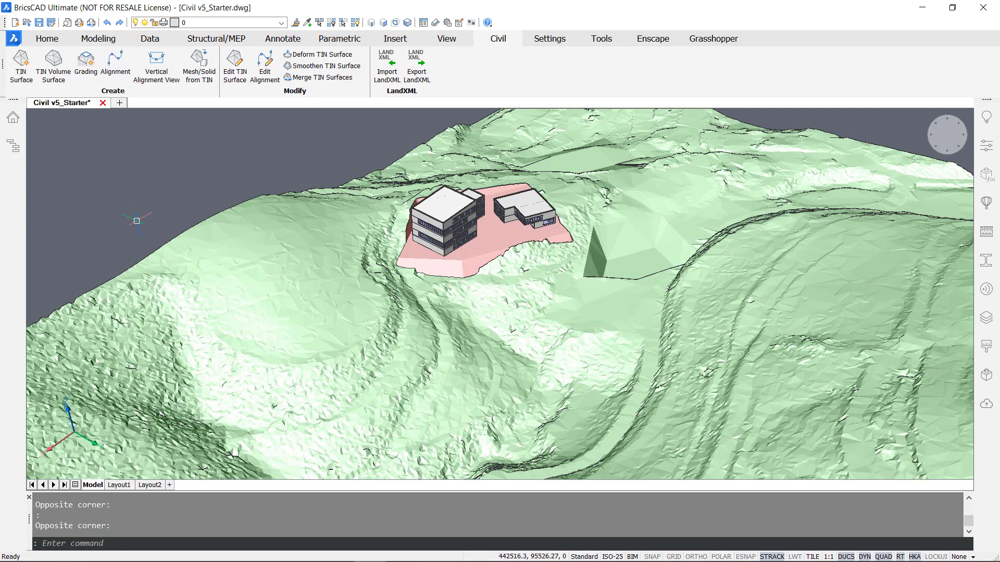
Start a horizontal alignment and select the terrain's TIN surface as its base surface
scroll(110, 179, down, 4)
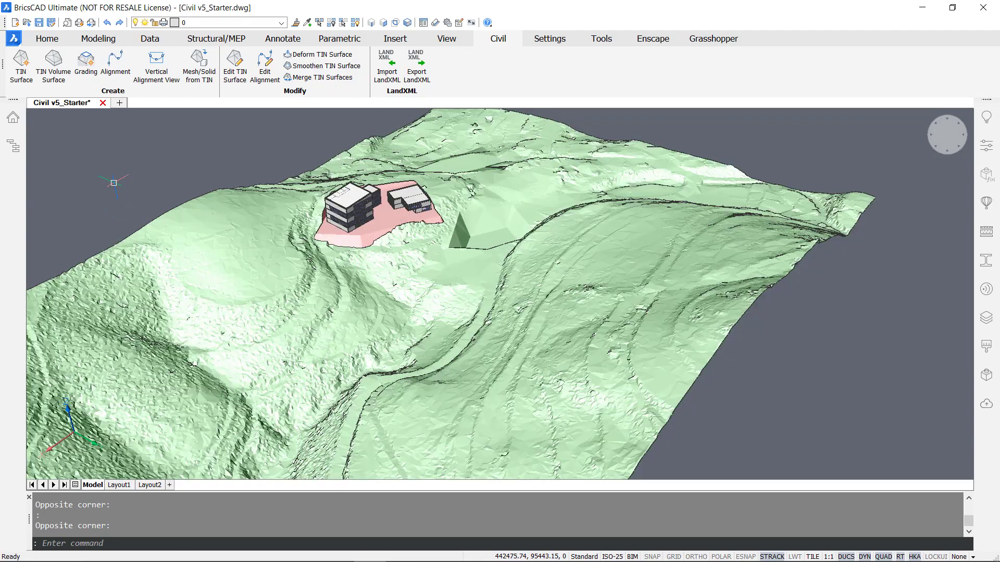
middle_drag(182, 230, 418, 230)
shift+middle_drag(524, 228, 527, 250)
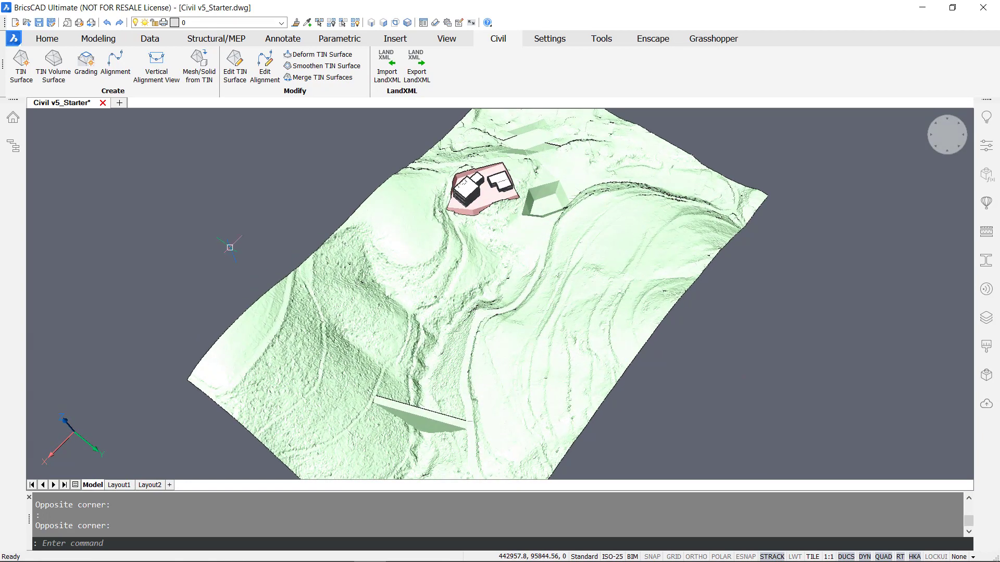
click(115, 66)
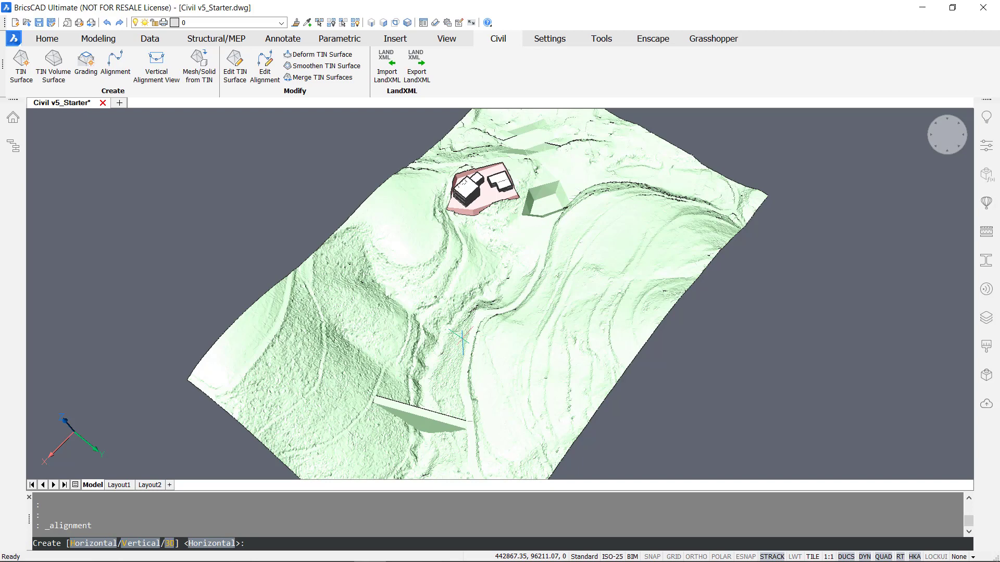
key(Return)
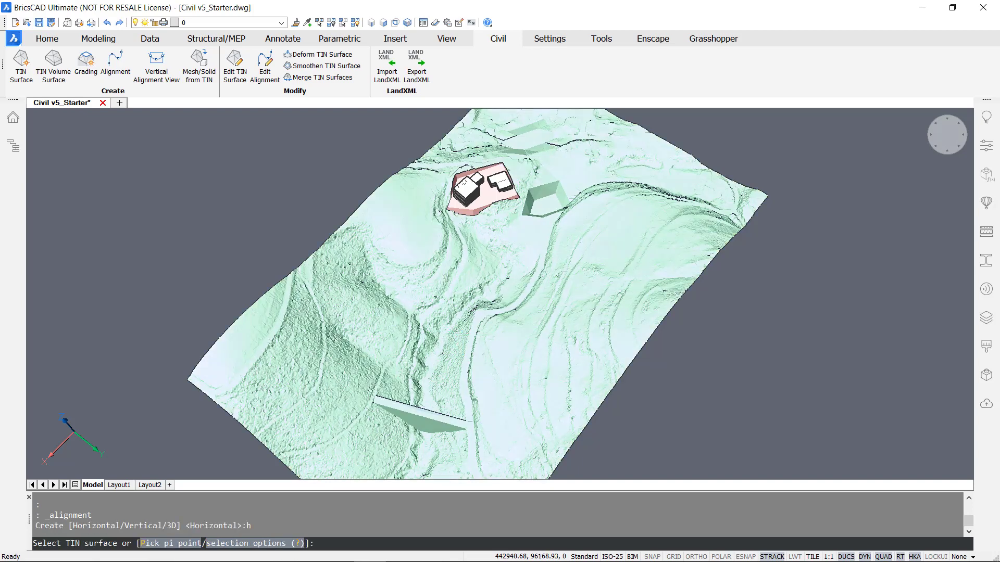
click(406, 360)
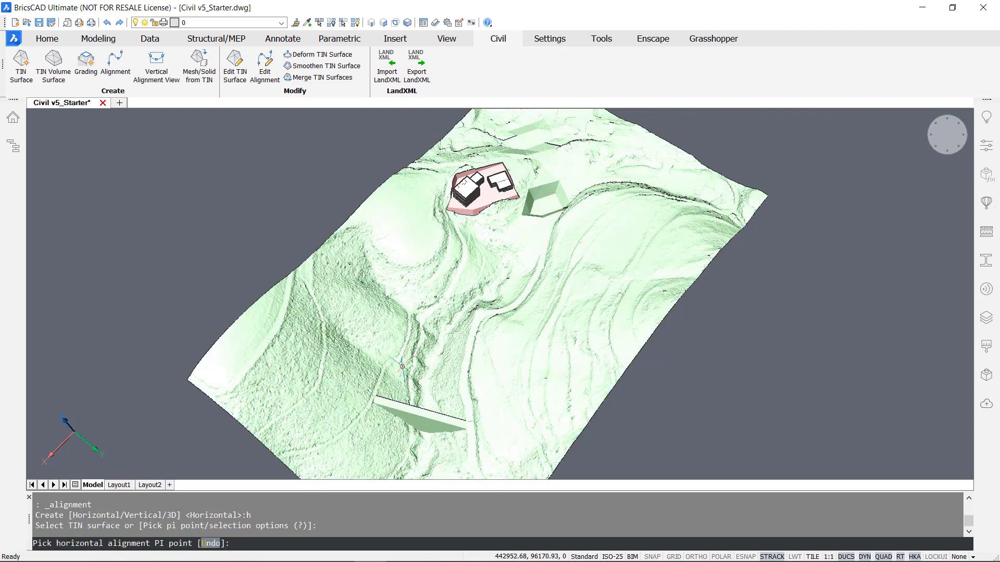
Place the first alignment PI points on the existing road, at its junction with the dam and at the dam's far end
shift+middle_drag(403, 374, 470, 356)
scroll(513, 416, up, 4)
shift+middle_drag(513, 414, 590, 378)
shift+middle_drag(478, 345, 611, 264)
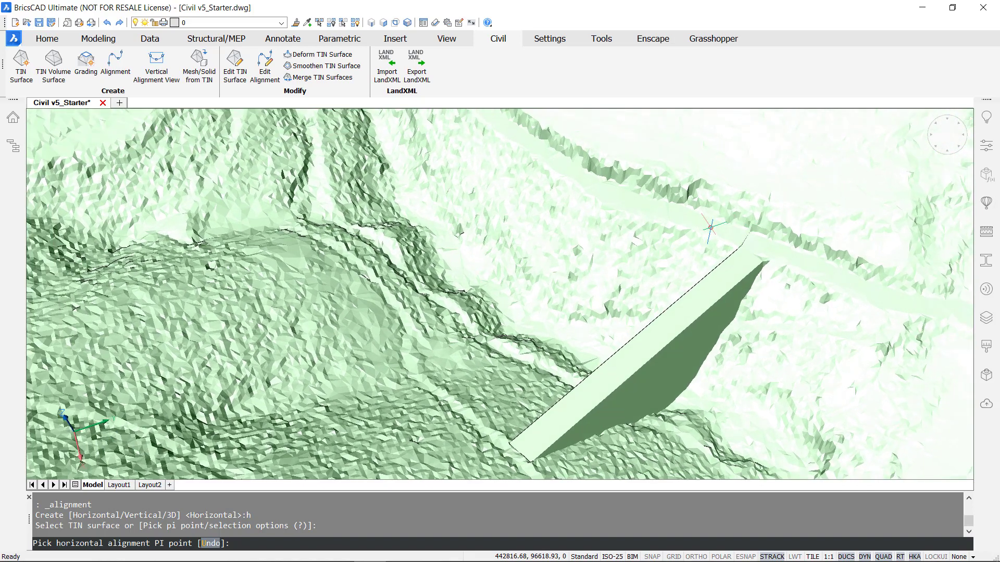
click(712, 226)
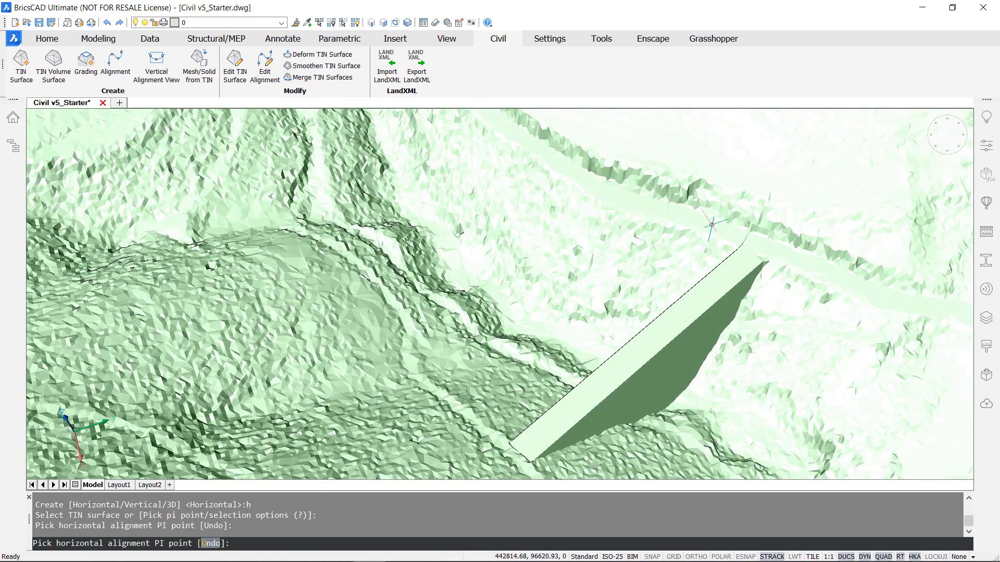
click(755, 241)
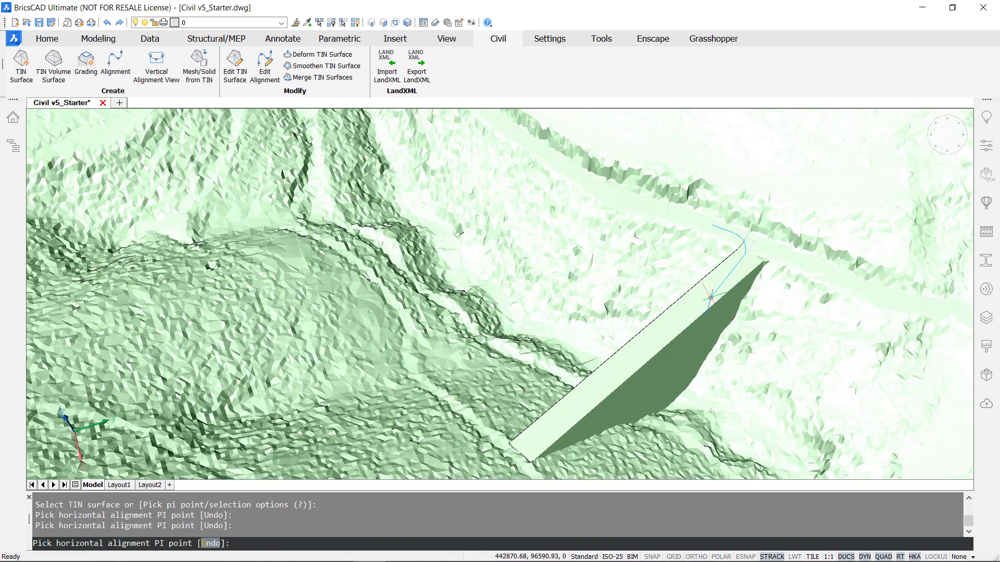
click(750, 257)
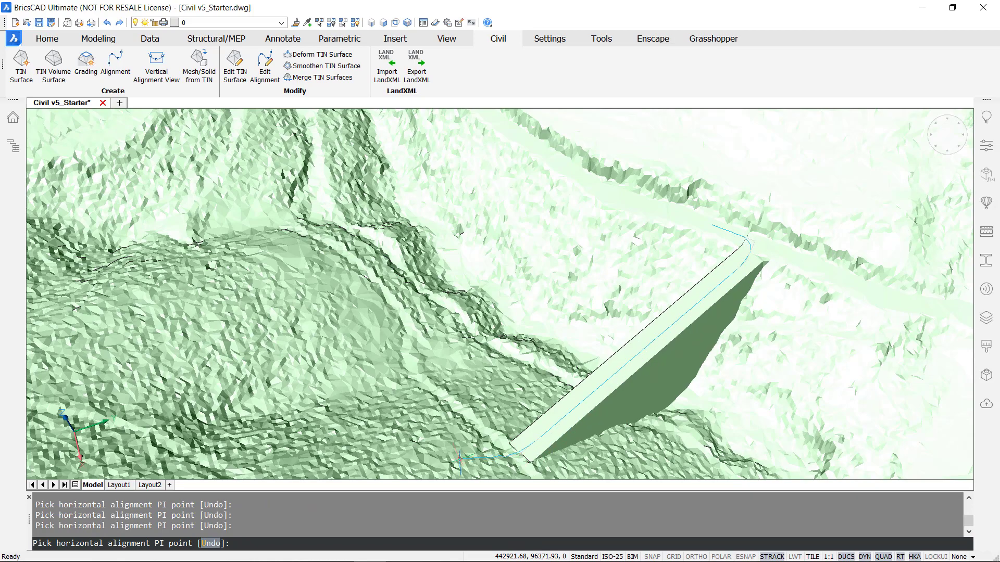
Continue the alignment across the hillside, past the building platform and through the pit, and finish it with the Automatic 3D alignment option
scroll(468, 456, down, 2)
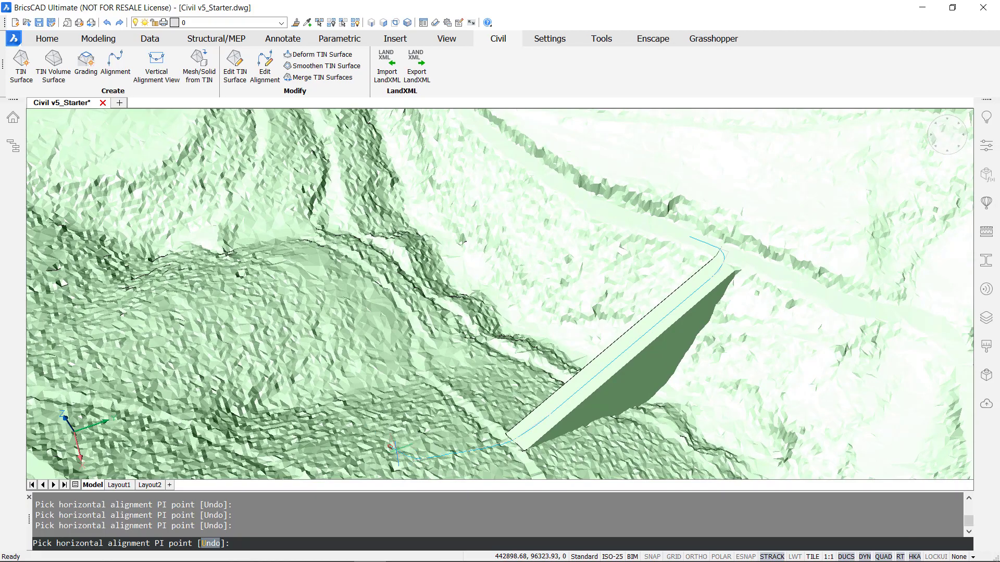
scroll(288, 342, down, 2)
shift+middle_drag(288, 342, 337, 187)
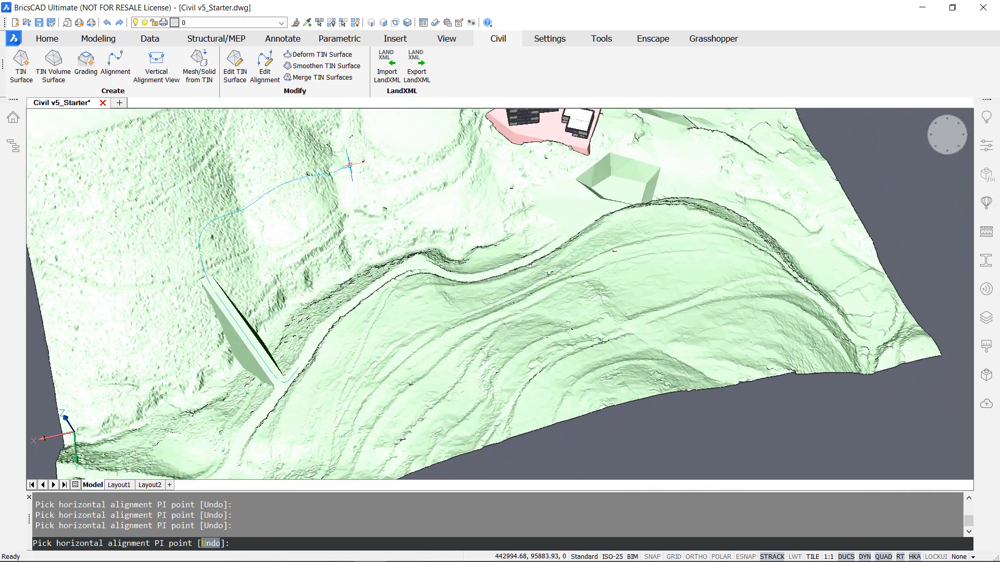
middle_drag(358, 148, 363, 204)
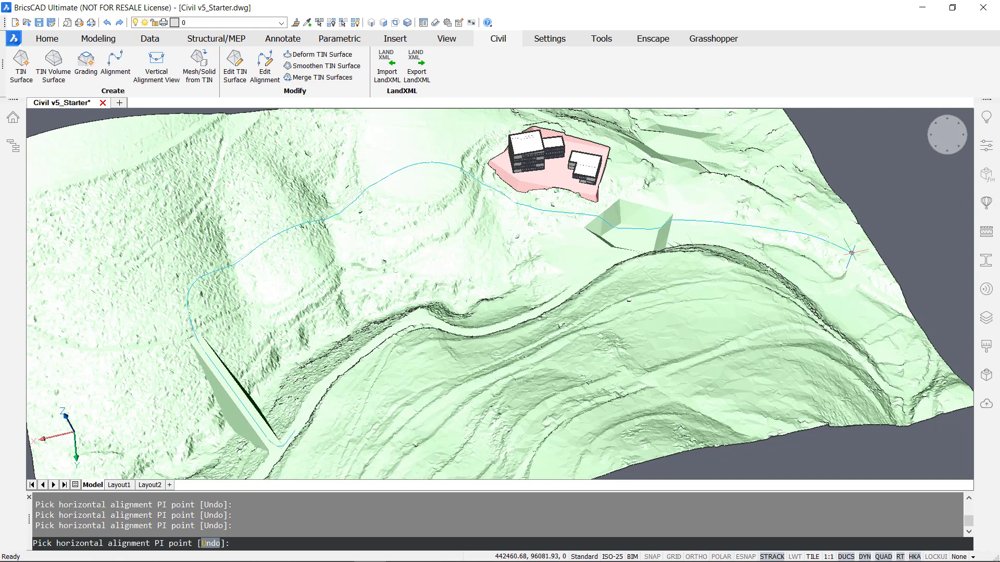
click(852, 253)
key(Return)
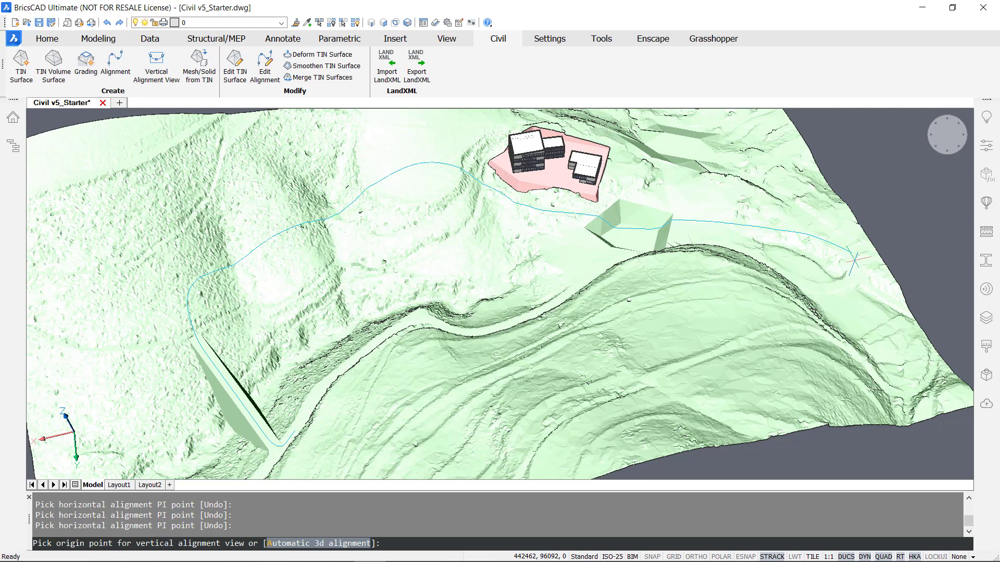
key(Return)
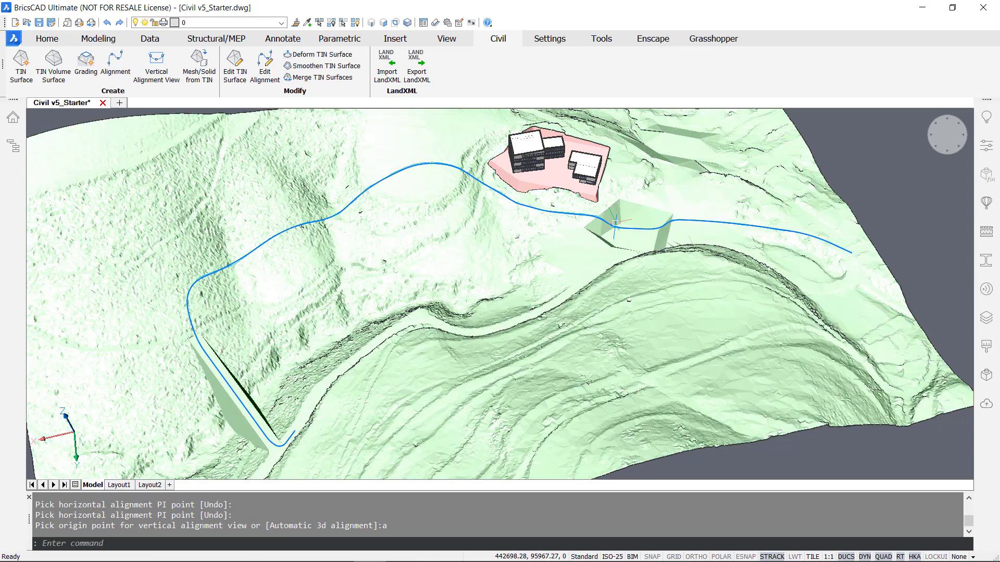
Inspect the 3D alignment curves up close where the route enters the pit beside the building platform
scroll(608, 235, up, 8)
scroll(608, 235, up, 1)
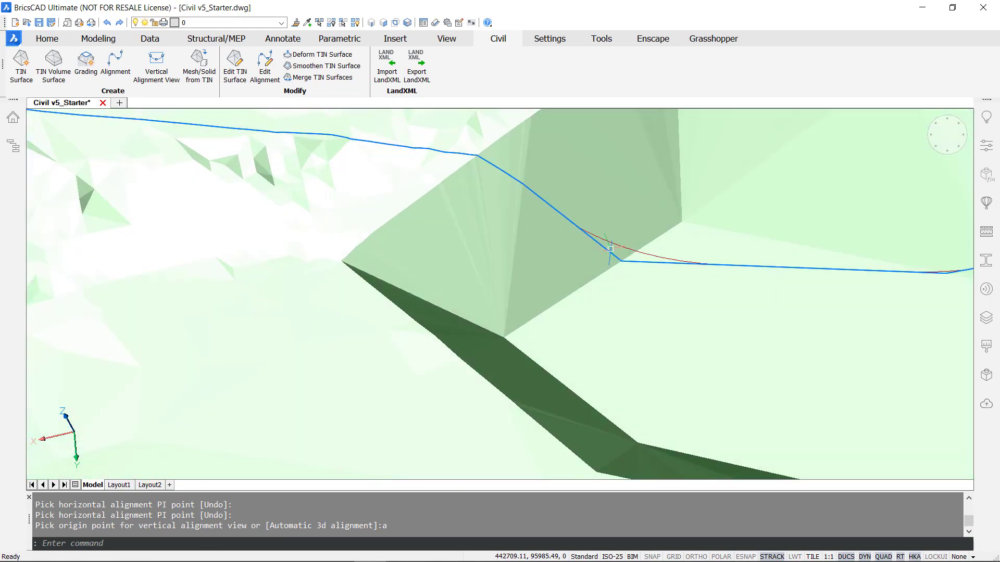
click(610, 243)
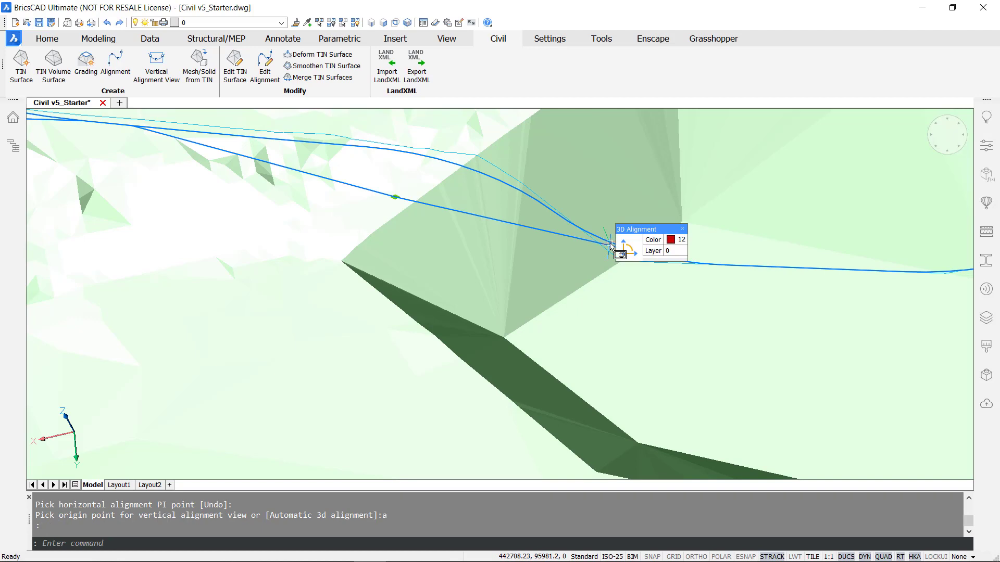
key(Escape)
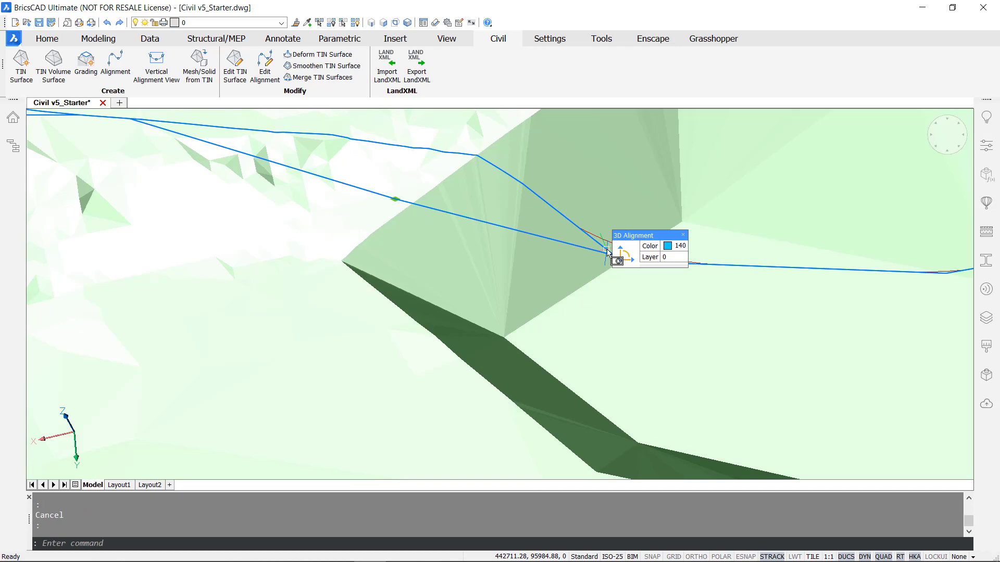
key(Escape)
Try to stretch the horizontal alignment's PI at the peak of the bend away from the terrain
scroll(612, 256, down, 10)
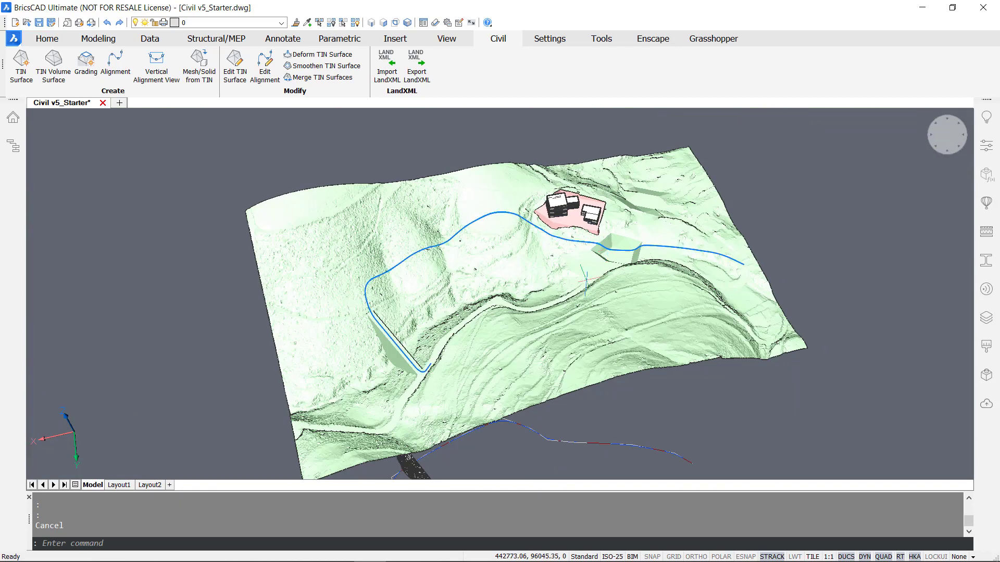
middle_drag(586, 281, 485, 176)
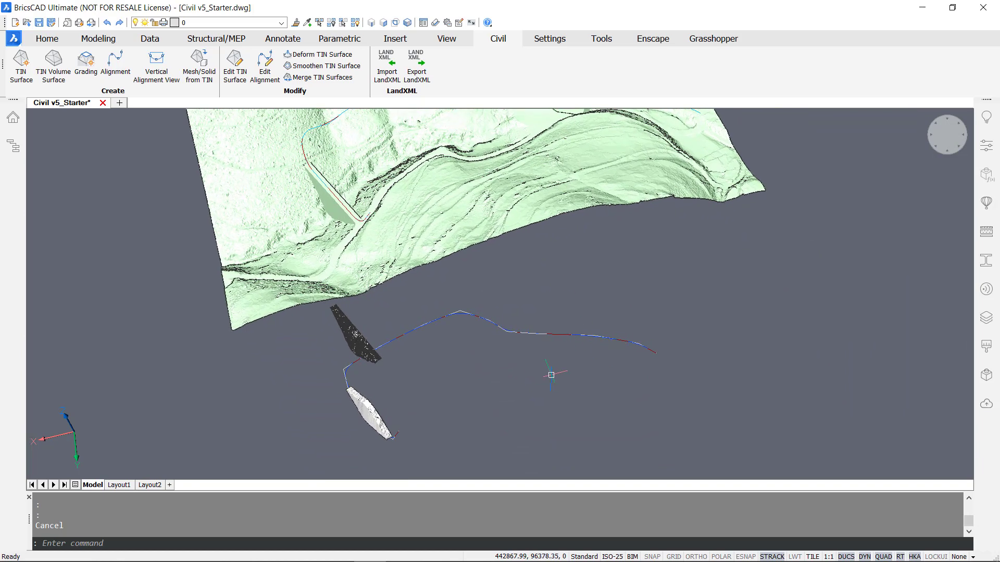
mouse_move(510, 329)
click(598, 358)
click(542, 335)
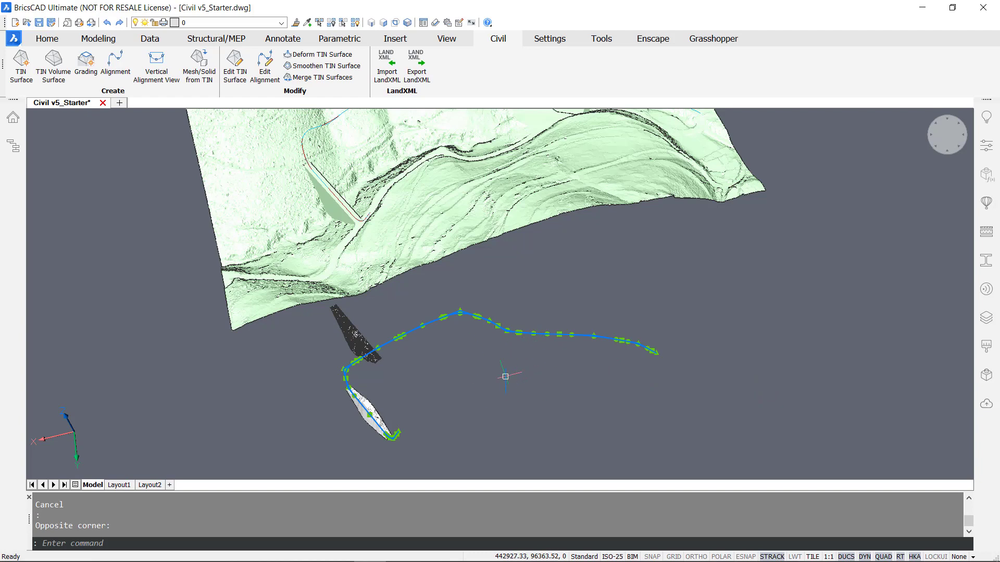
mouse_move(459, 313)
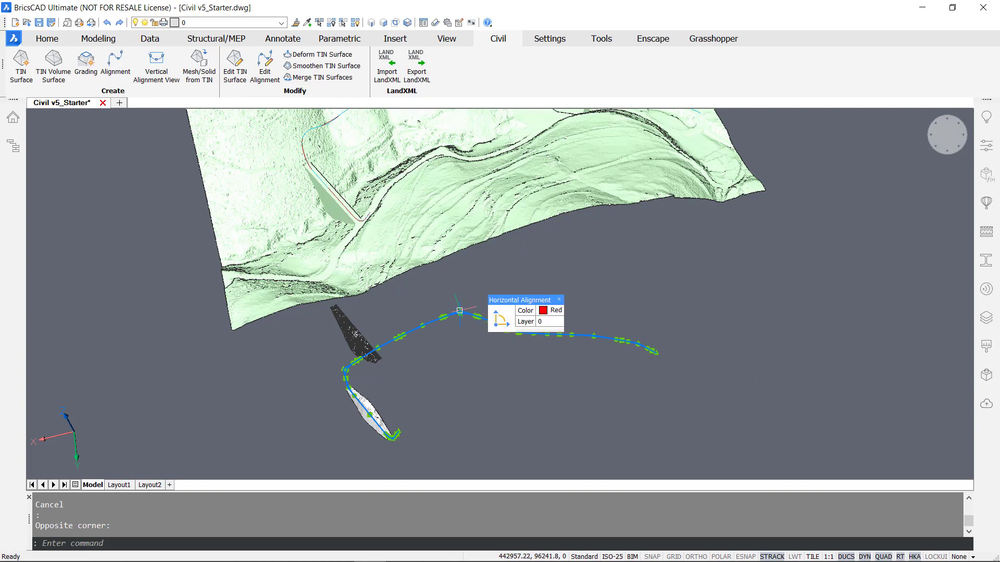
click(460, 313)
middle_drag(459, 314, 457, 359)
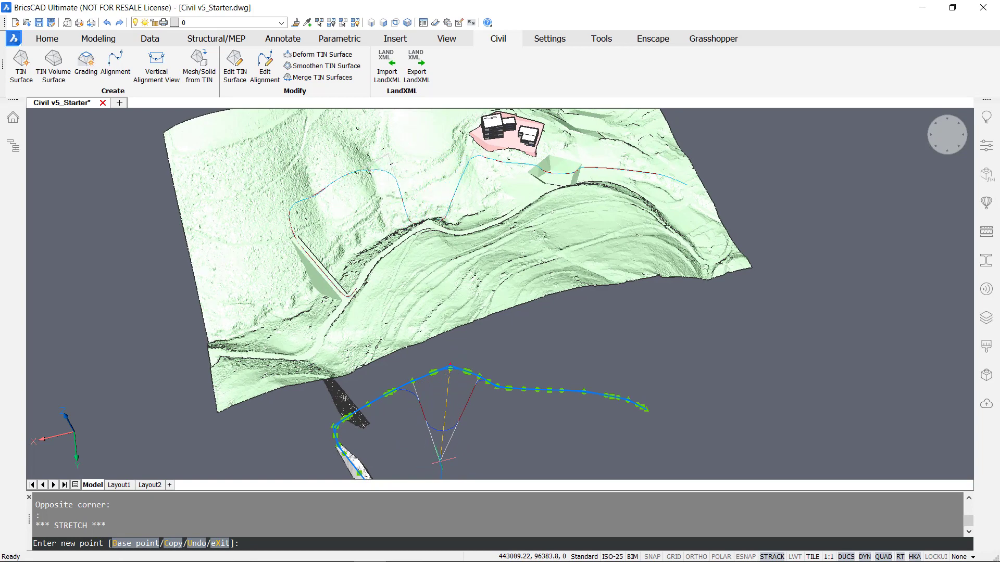
key(Escape)
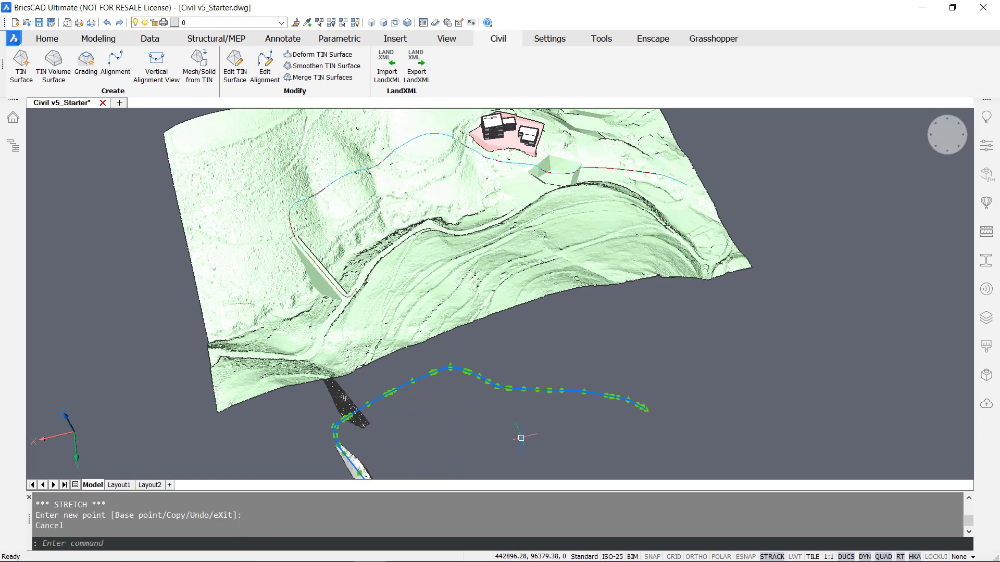
key(Escape)
middle_drag(420, 423, 433, 420)
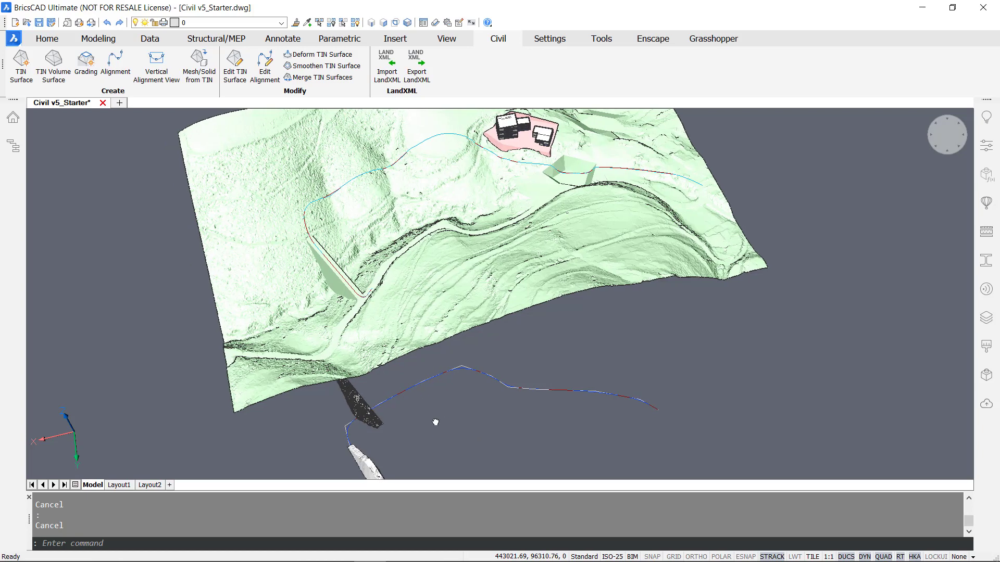
Reduce the height of the command line area to enlarge the drawing area
scroll(433, 418, down, 2)
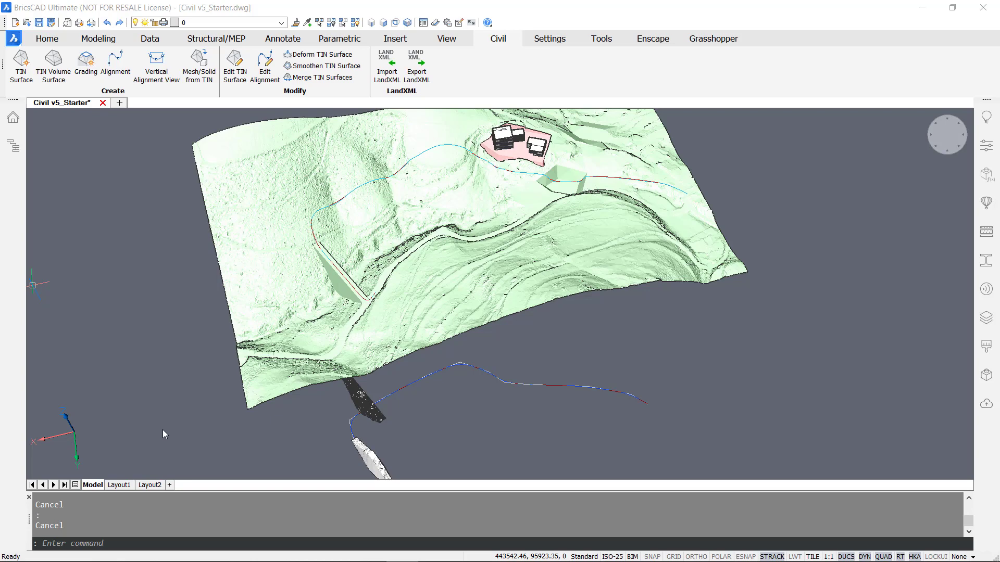
click(162, 429)
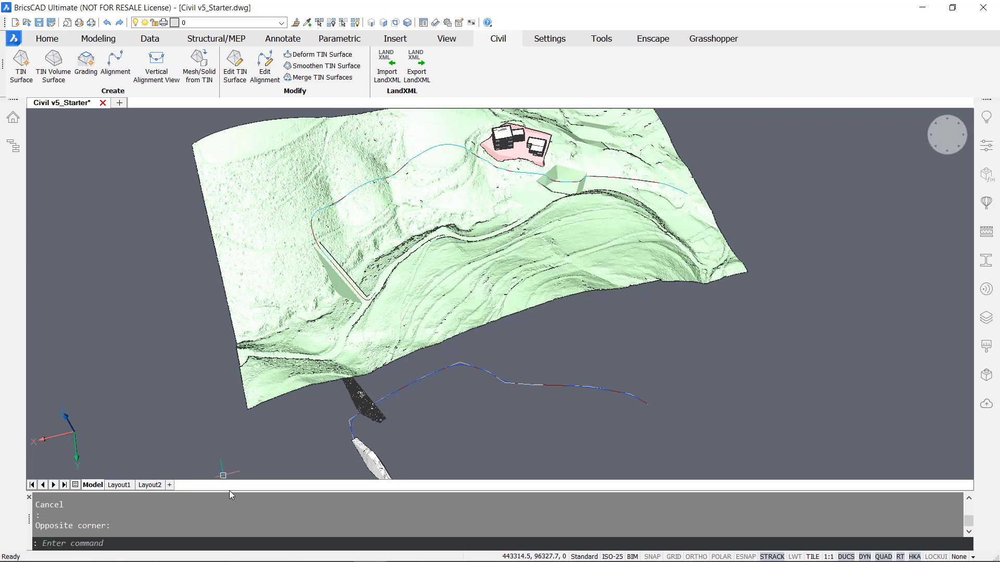
drag(230, 491, 230, 509)
click(177, 466)
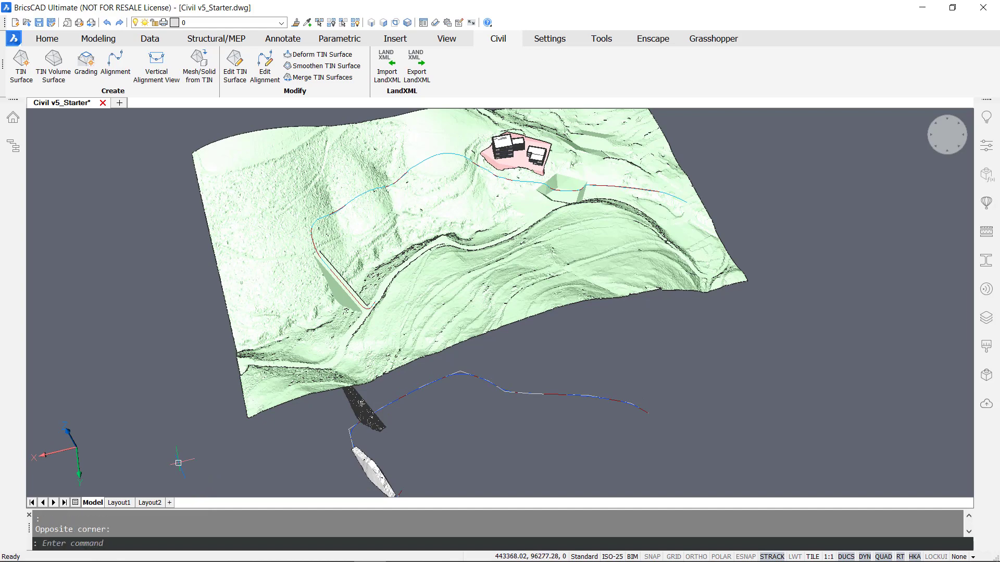
Split the model space into two viewports with a horizontal division using VPORTS
text(vPORTS)
key(Return)
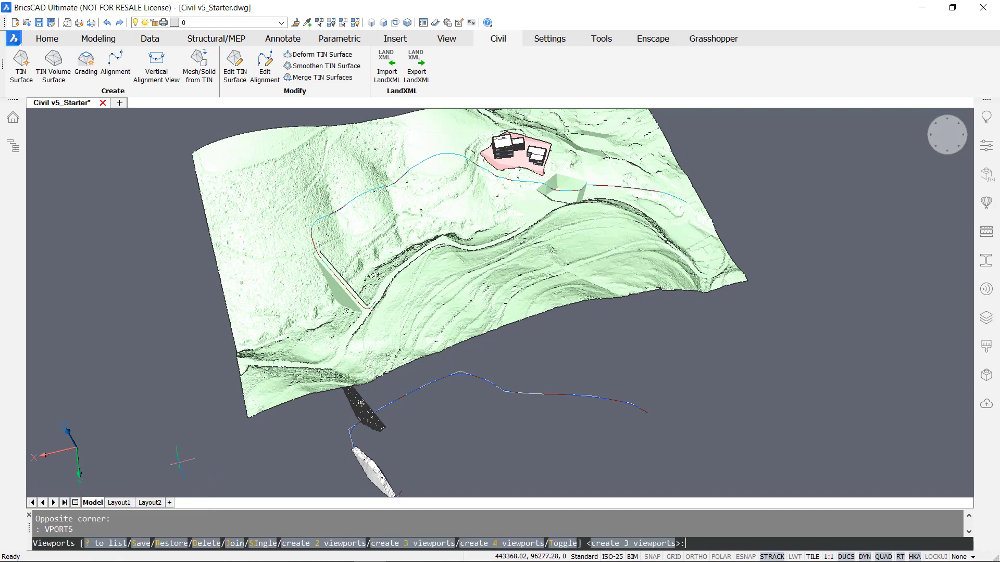
text(2)
key(Return)
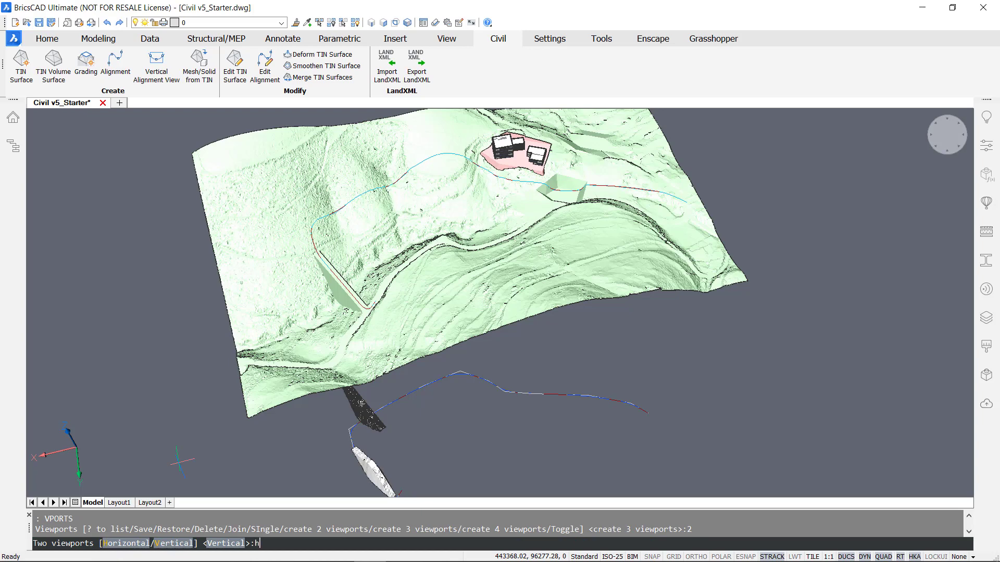
text(h)
key(Return)
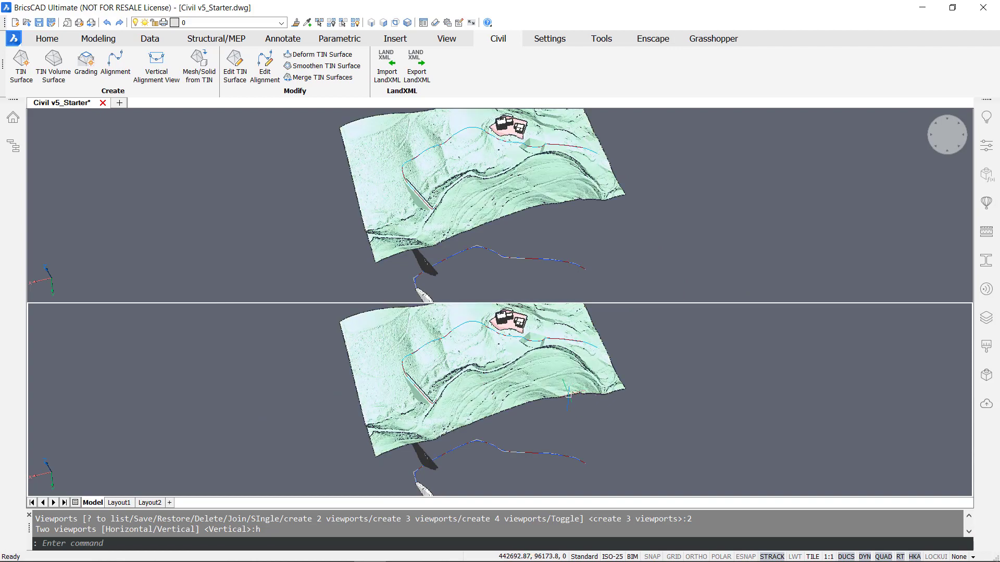
Frame the terrain and the 3D alignment close up in the lower viewport
middle_drag(568, 390, 545, 433)
scroll(543, 427, up, 5)
middle_drag(422, 388, 449, 403)
scroll(447, 404, up, 1)
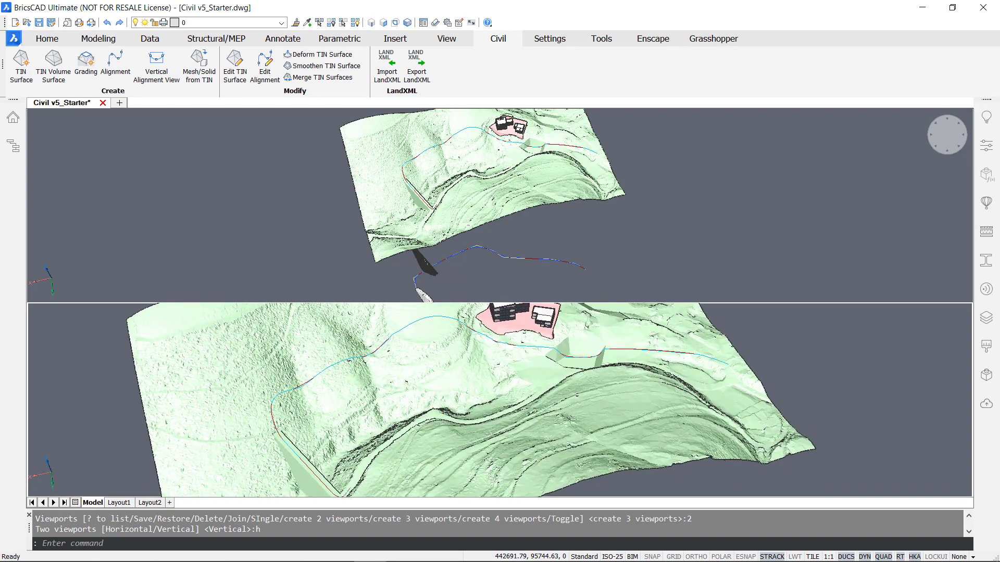
Create a vertical alignment view of the horizontal alignment in the upper viewport, with its origin beyond the terrain's upper edge in top view
click(709, 190)
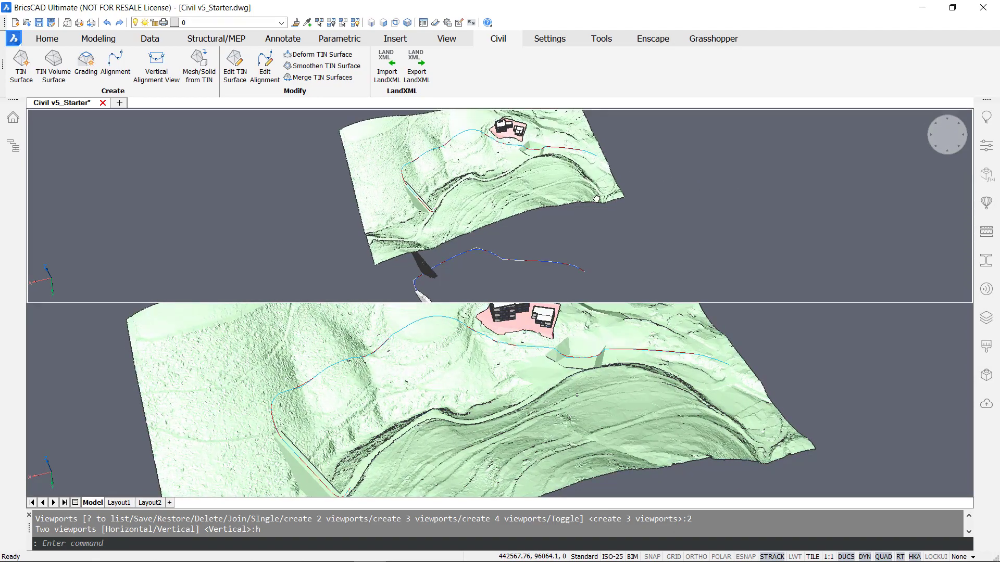
shift+middle_drag(709, 189, 739, 198)
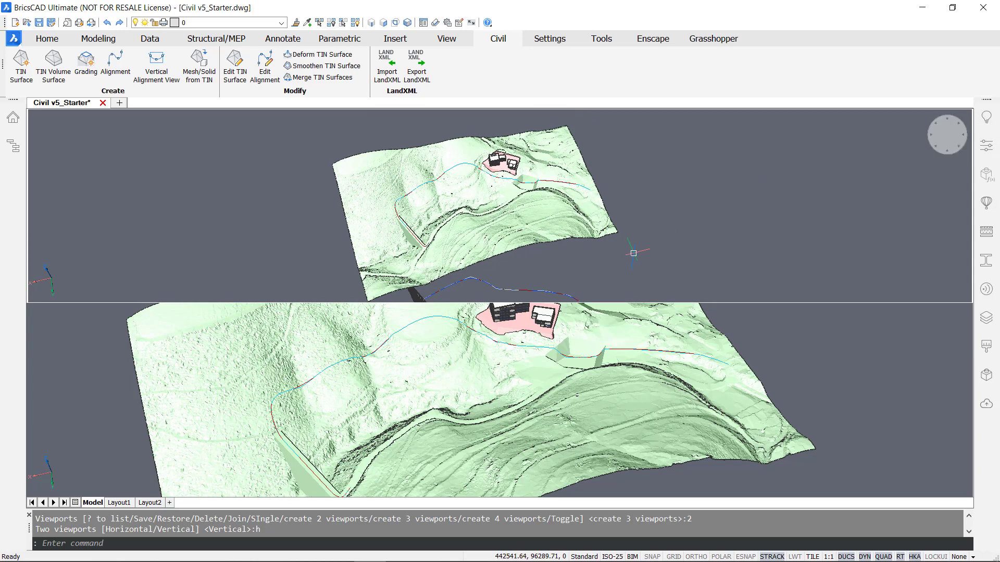
click(155, 78)
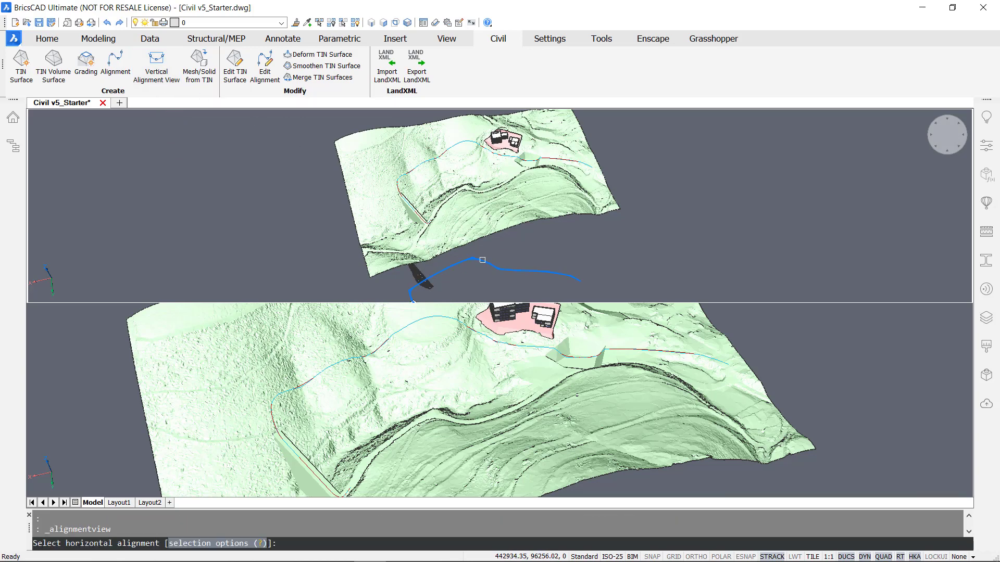
click(482, 260)
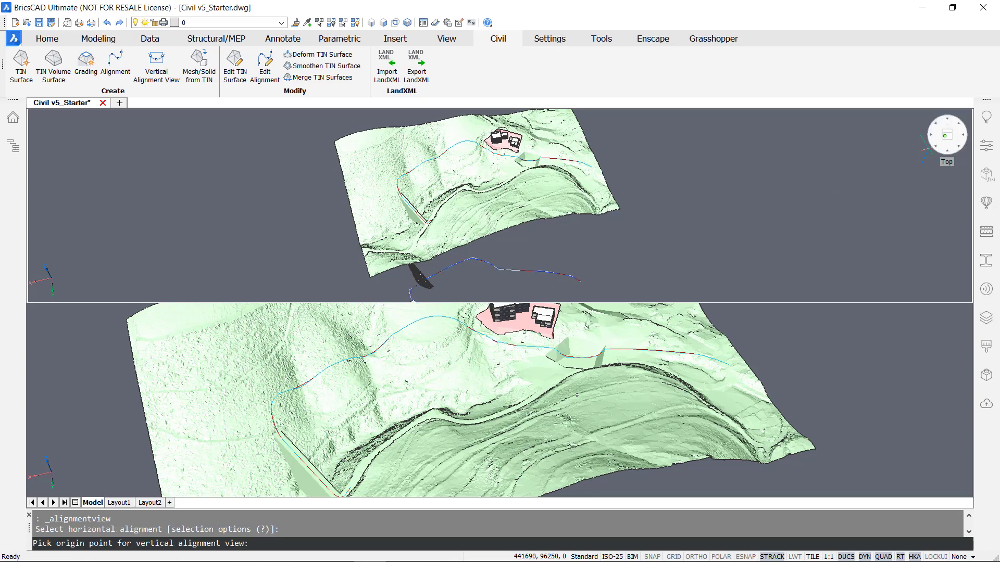
click(947, 136)
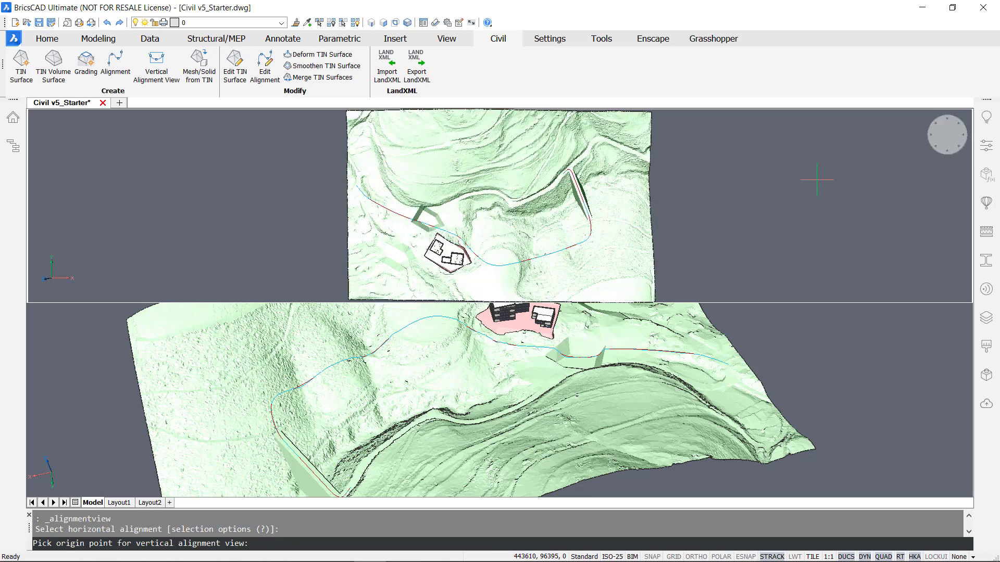
middle_drag(683, 200, 677, 296)
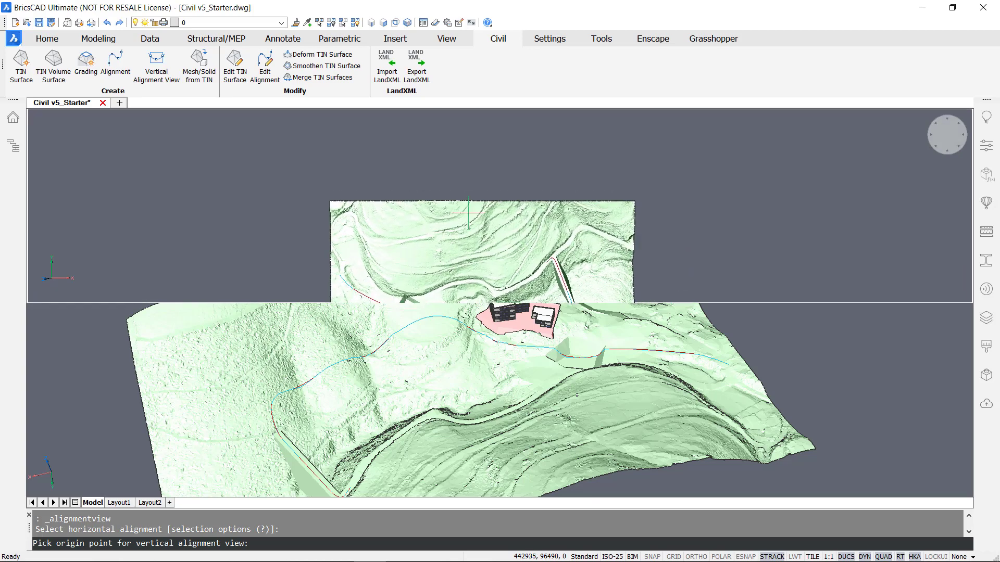
click(354, 171)
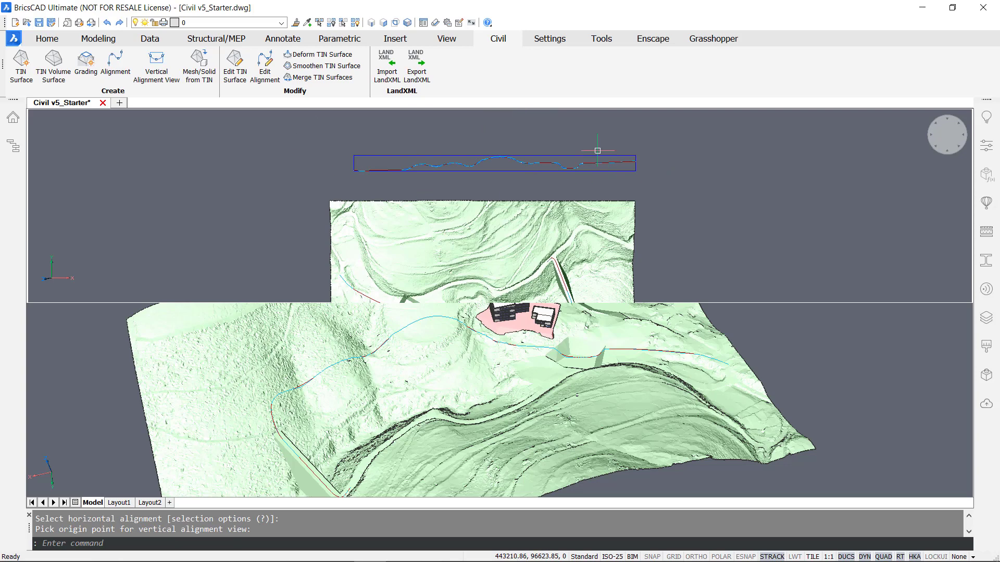
Examine the vertical alignment against the terrain profile along the whole alignment view and display the vertical alignment's properties
scroll(409, 162, up, 6)
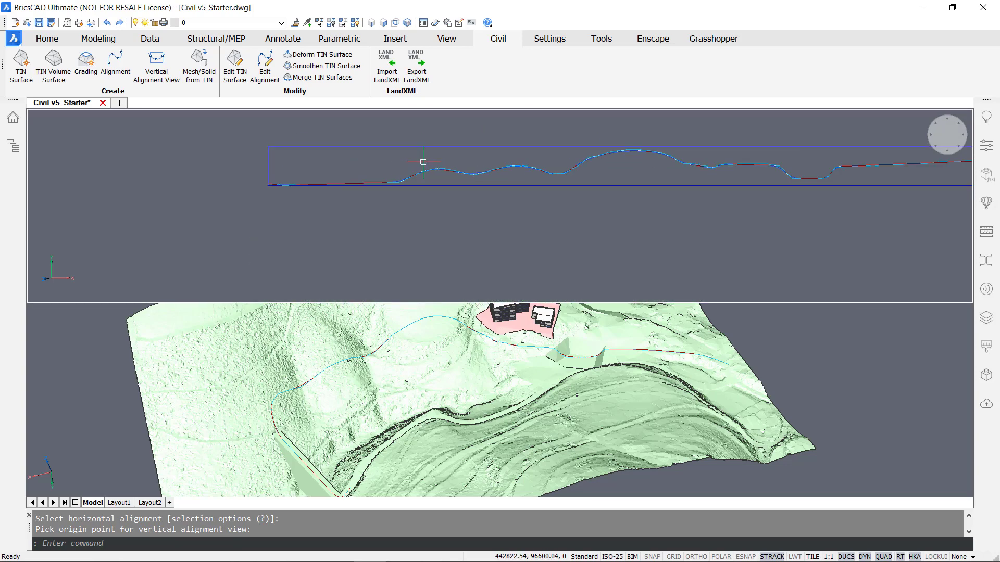
scroll(424, 194, up, 2)
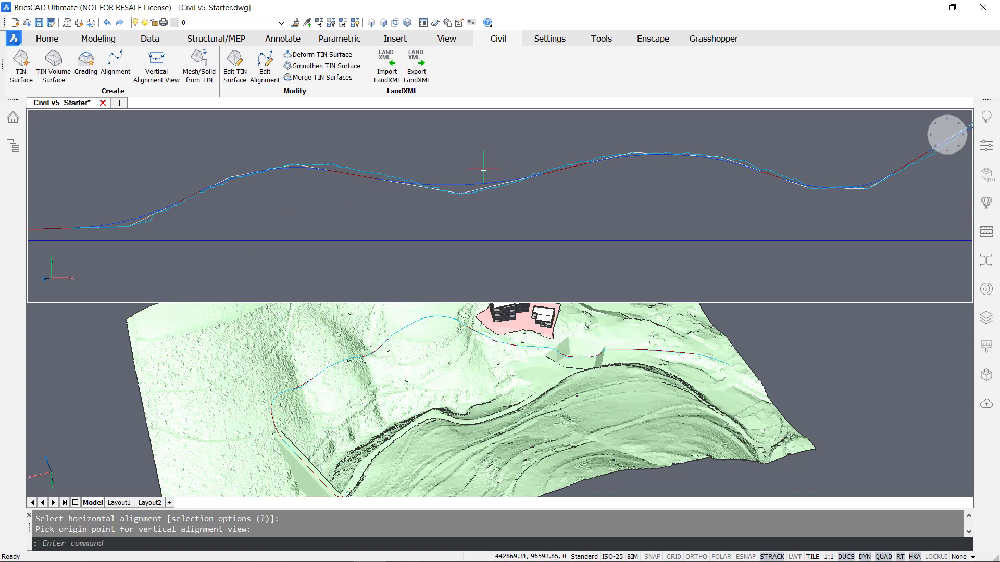
scroll(484, 181, up, 2)
mouse_move(490, 231)
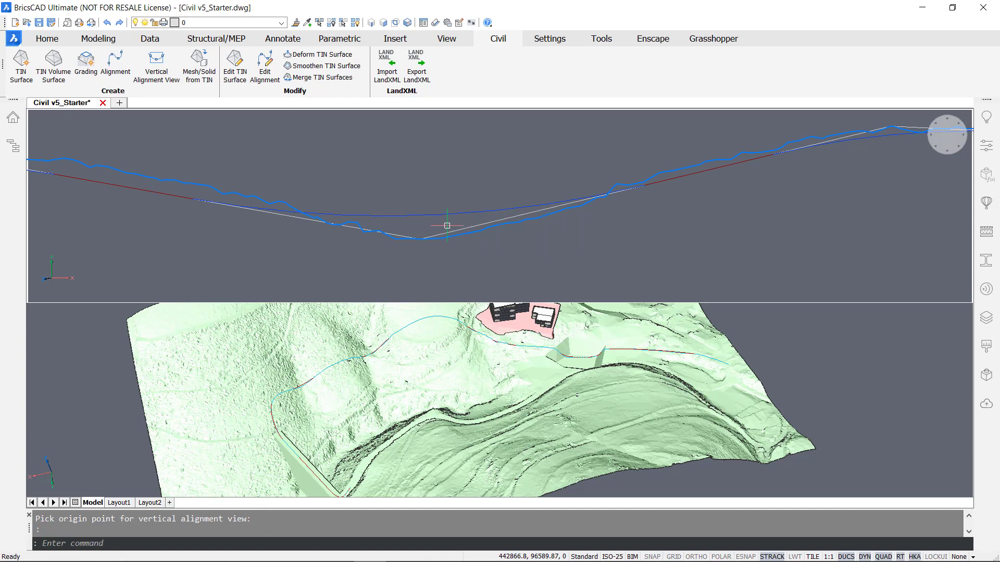
key(Escape)
click(199, 203)
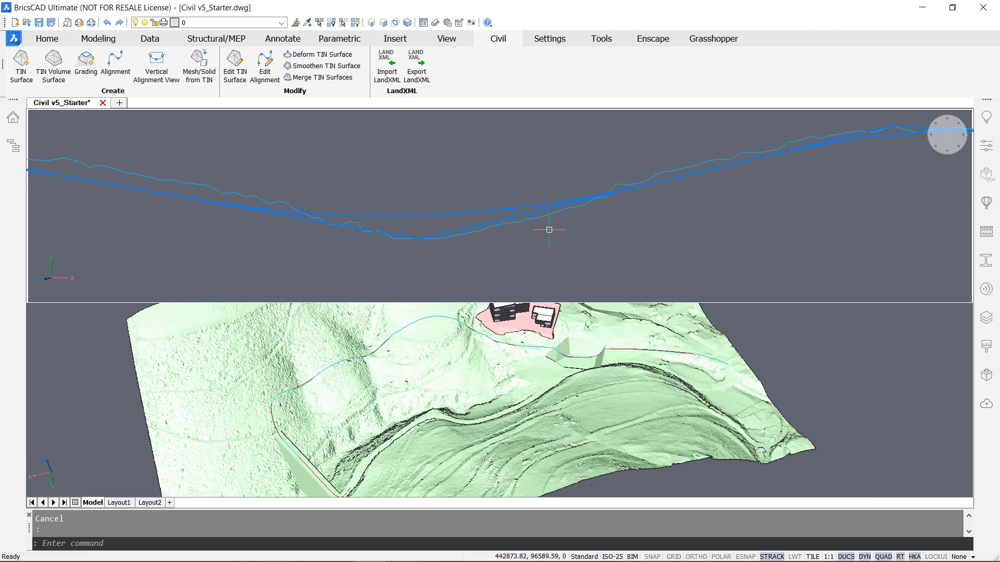
scroll(549, 230, down, 7)
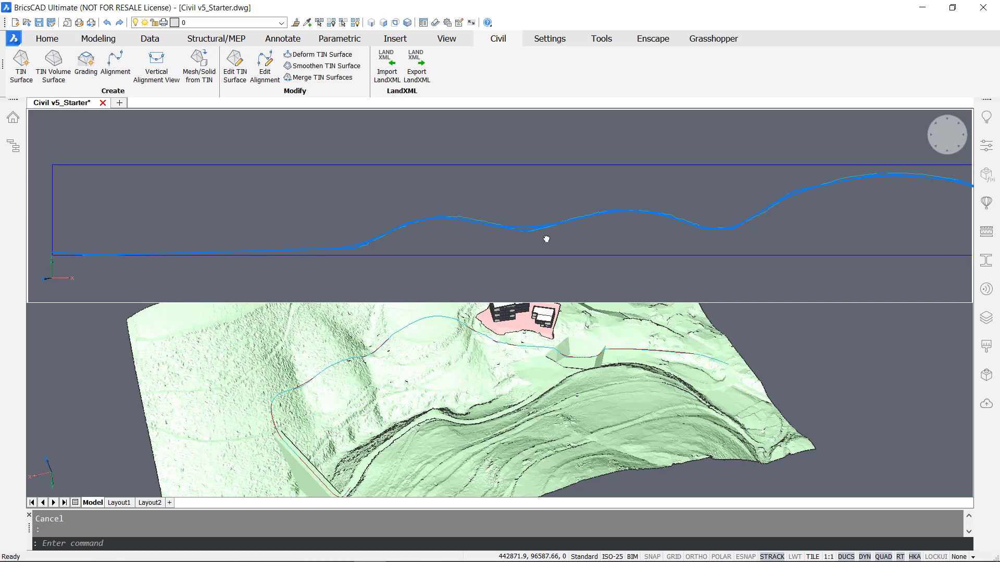
middle_drag(546, 239, 250, 217)
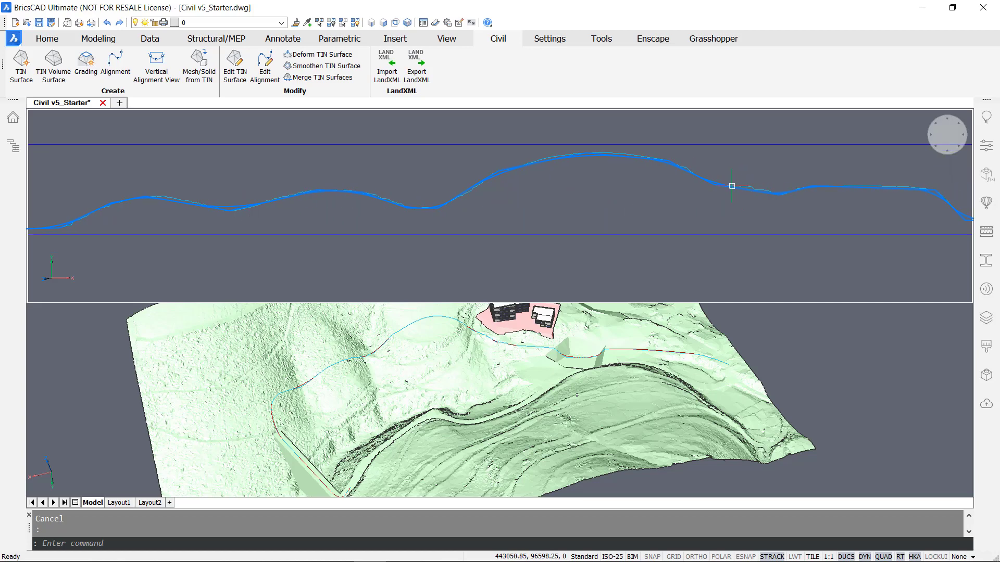
scroll(683, 188, down, 2)
middle_drag(683, 187, 525, 217)
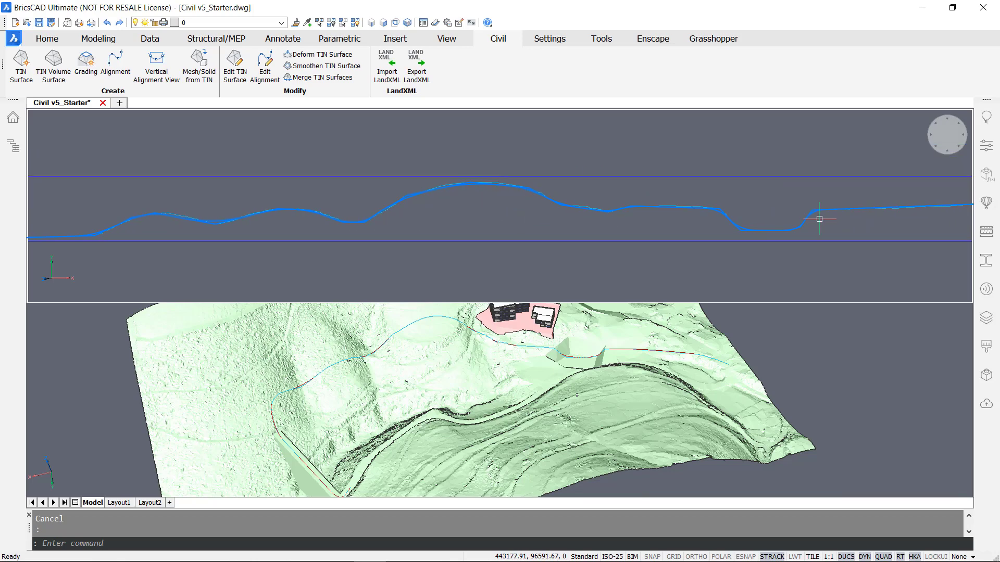
scroll(687, 219, down, 5)
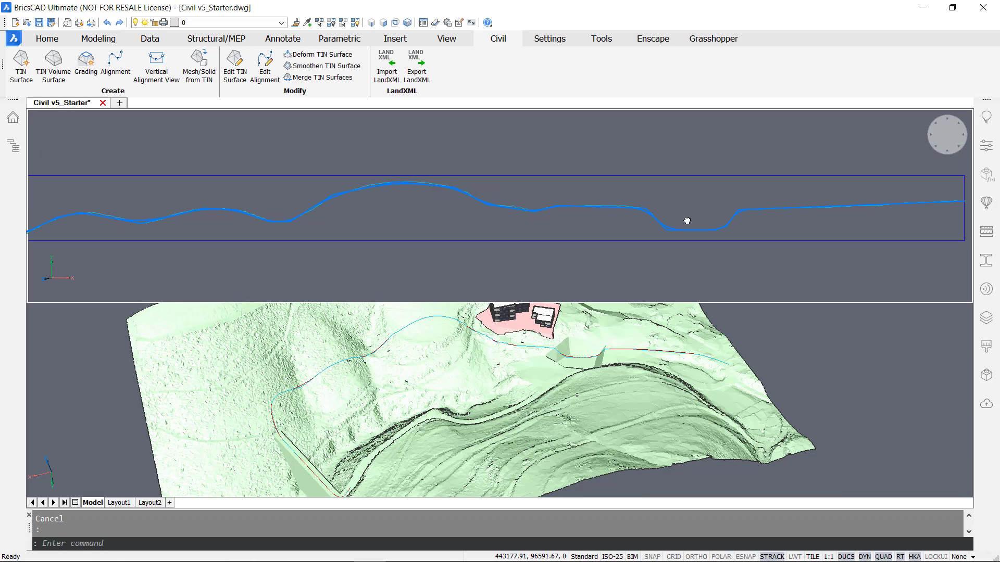
click(986, 147)
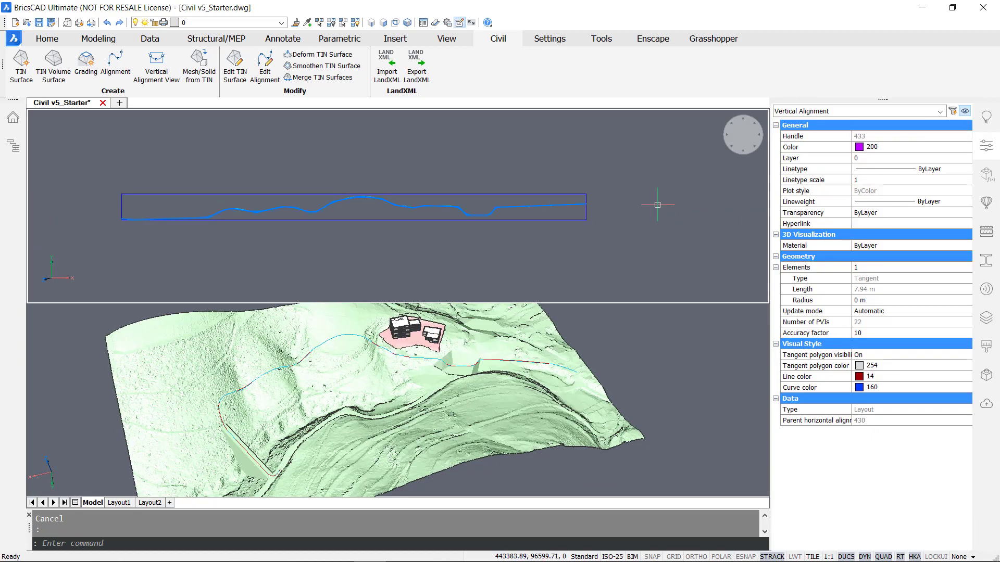
middle_drag(538, 210, 639, 210)
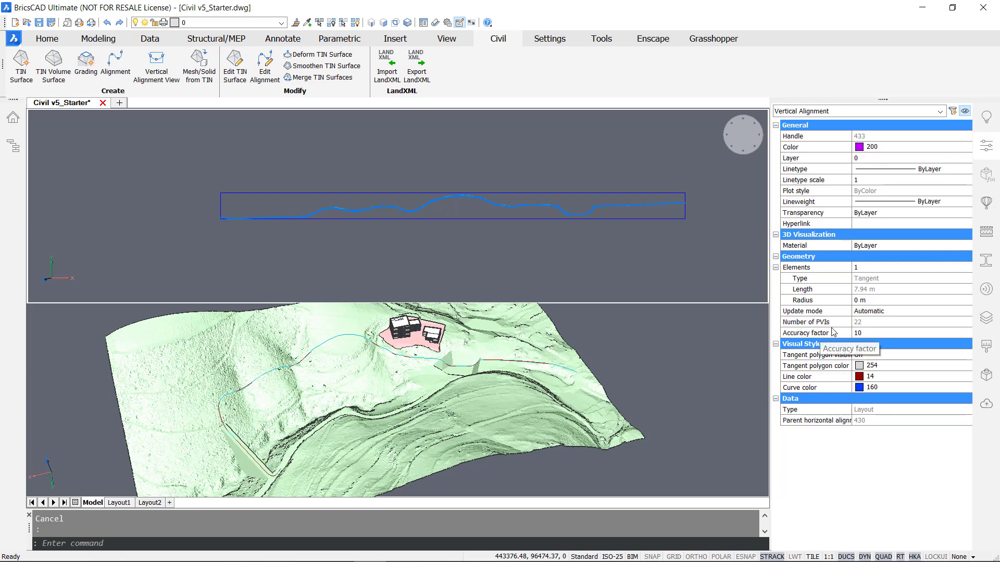
Set the vertical alignment's accuracy factor to 1 and inspect the 3D alignment on the terrain in the lower viewport
click(871, 333)
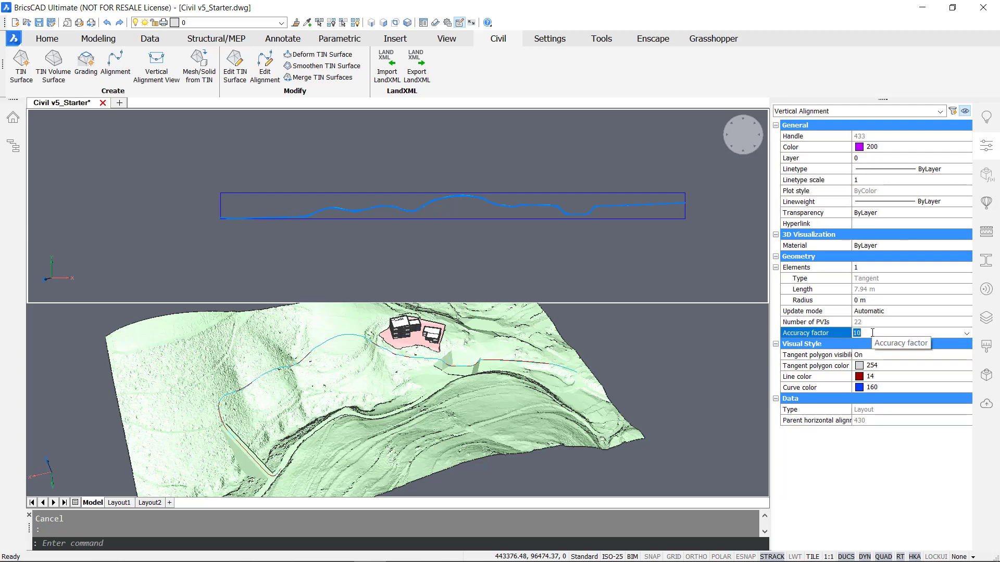
text(1)
key(Return)
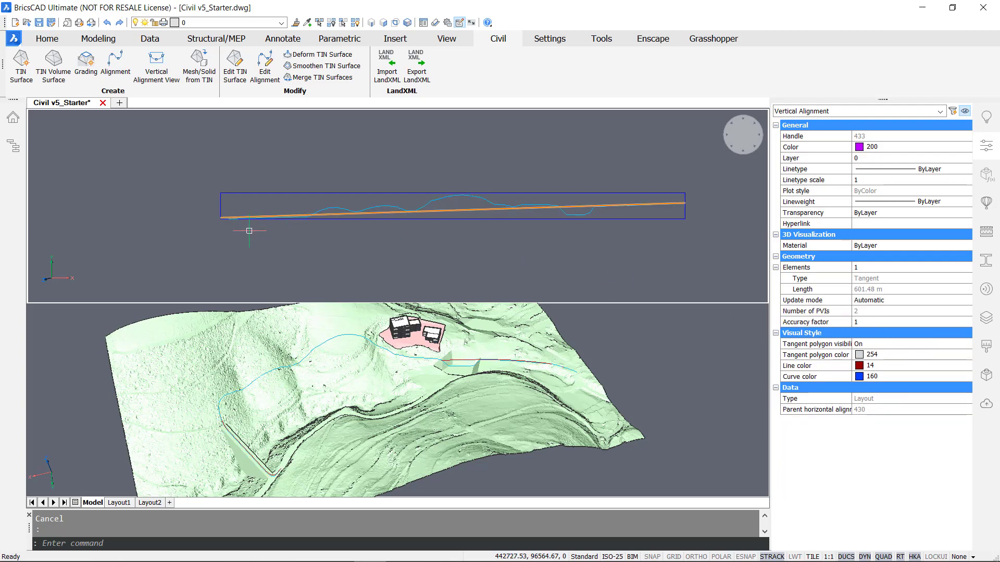
mouse_move(223, 217)
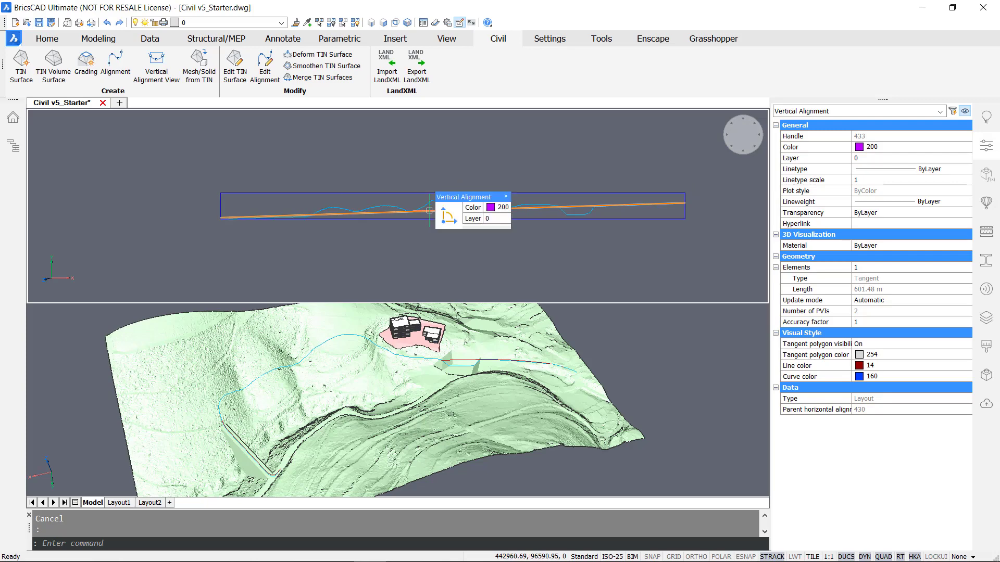
click(718, 373)
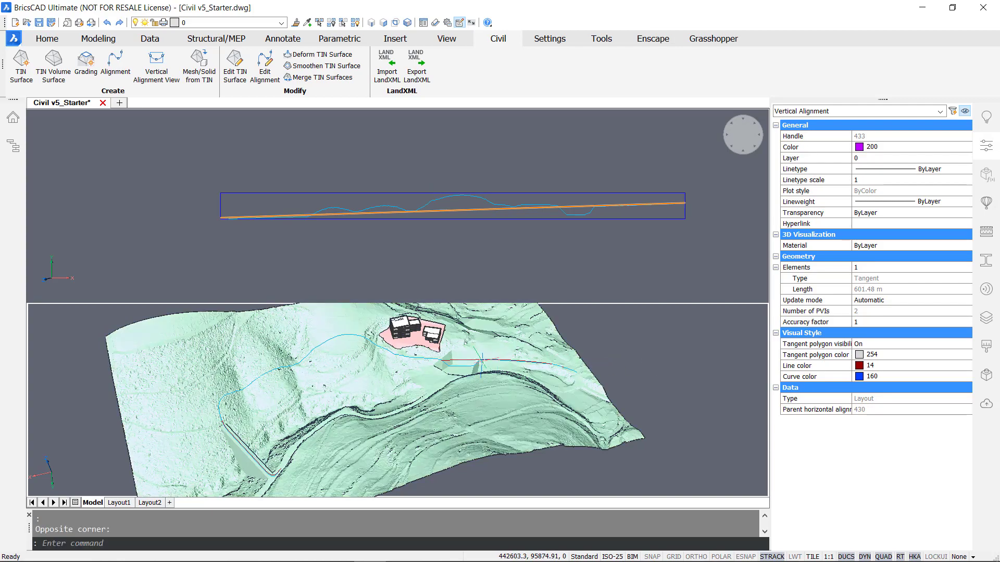
click(466, 360)
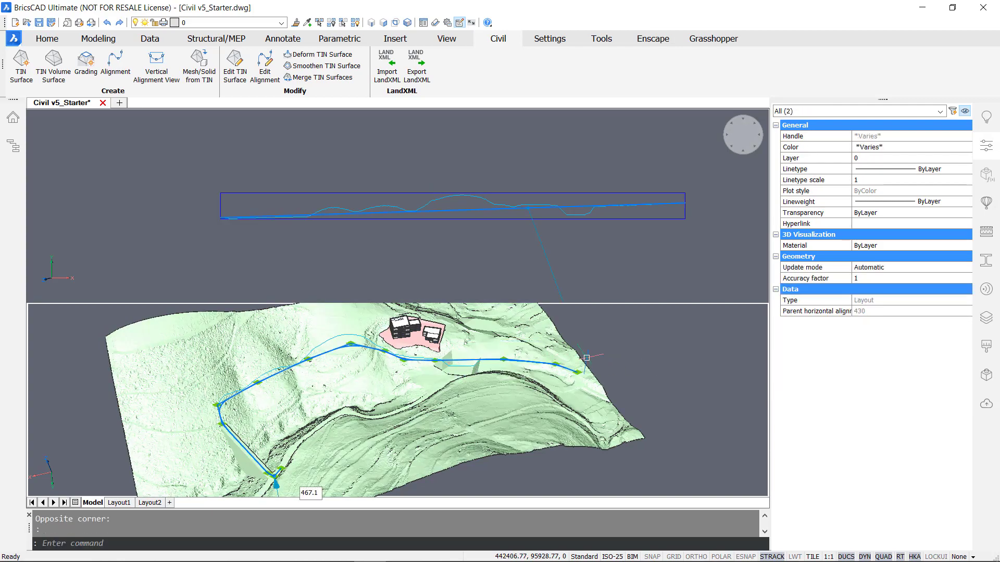
shift+middle_drag(355, 361, 592, 271)
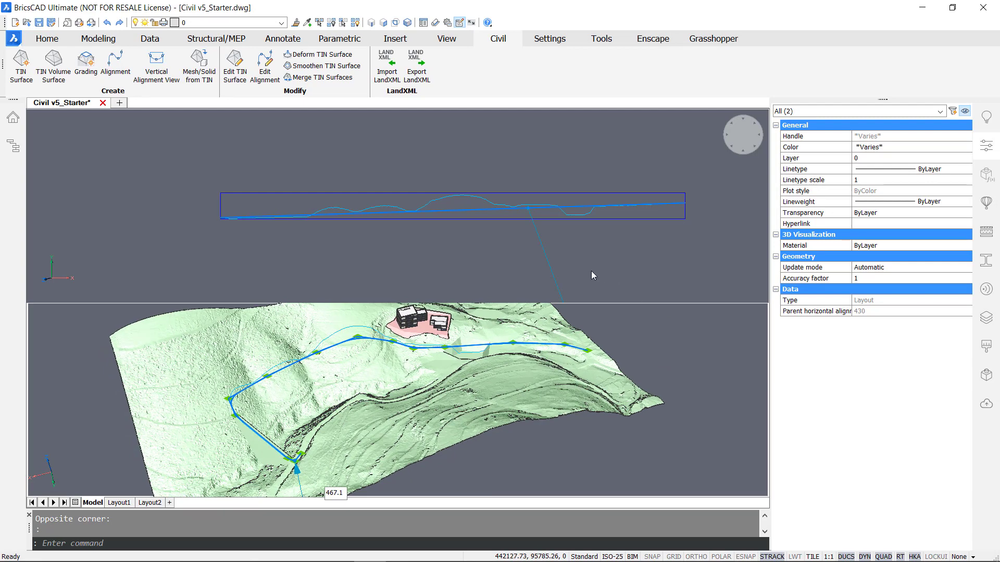
click(591, 271)
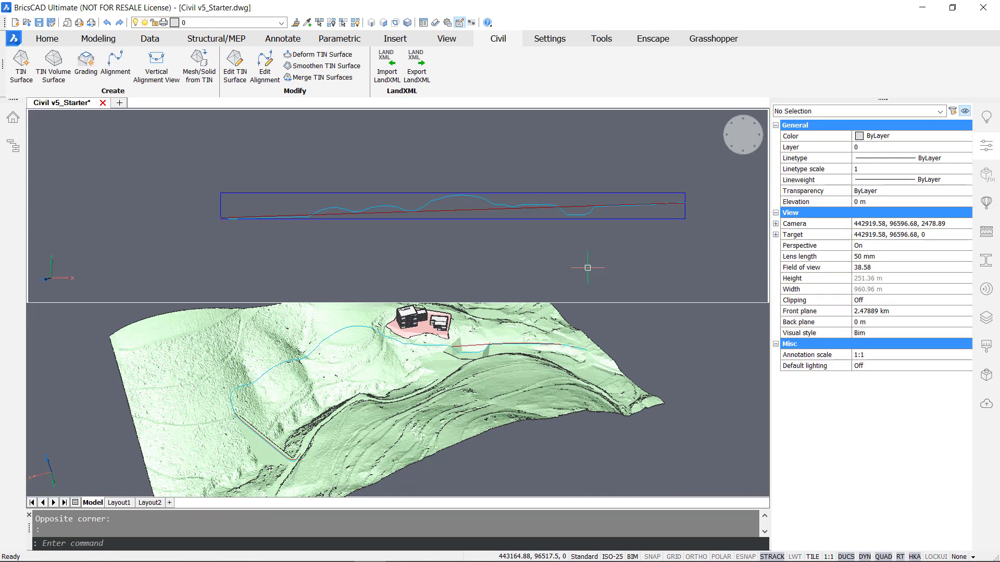
Set the vertical alignment's accuracy factor to 5
click(476, 212)
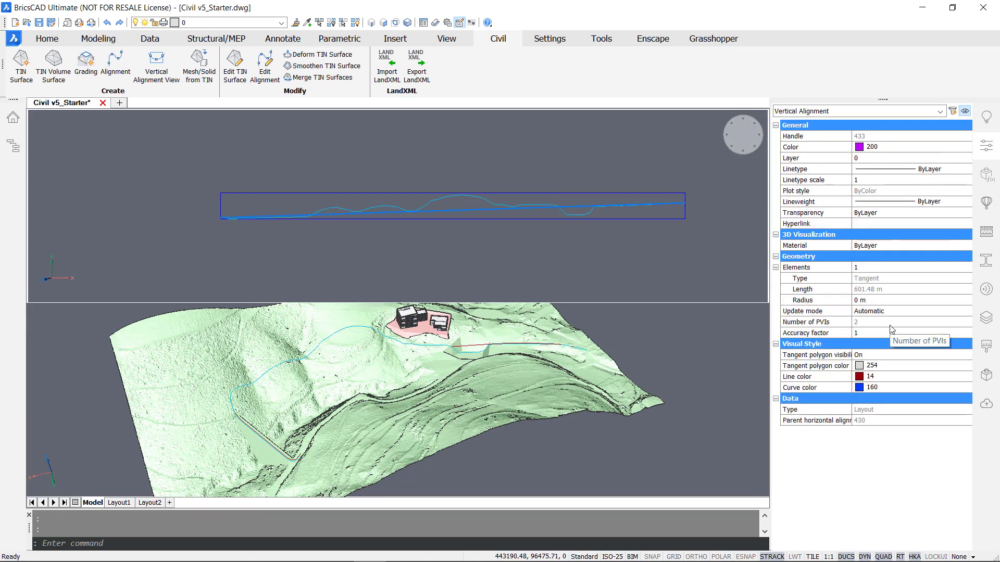
click(862, 333)
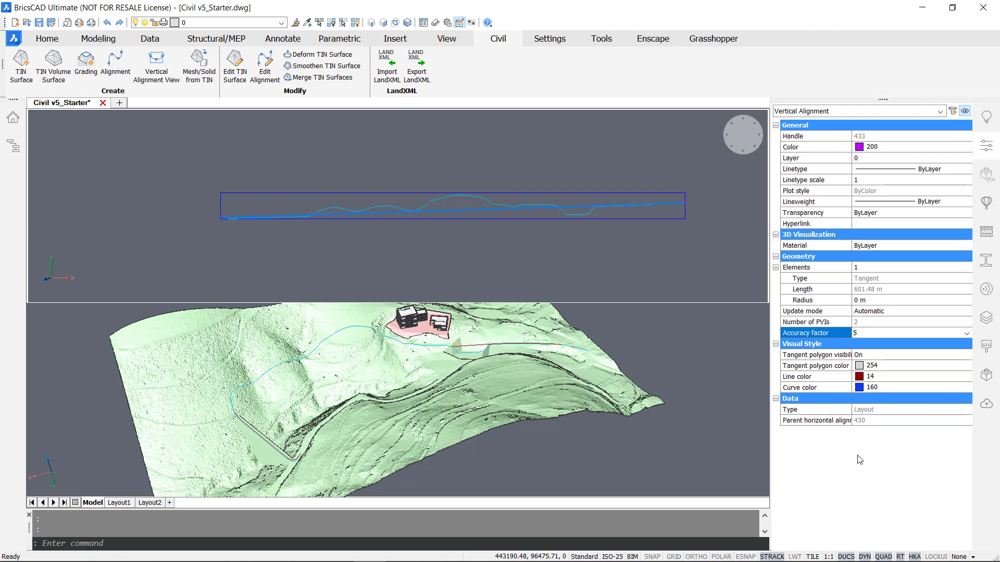
key(Return)
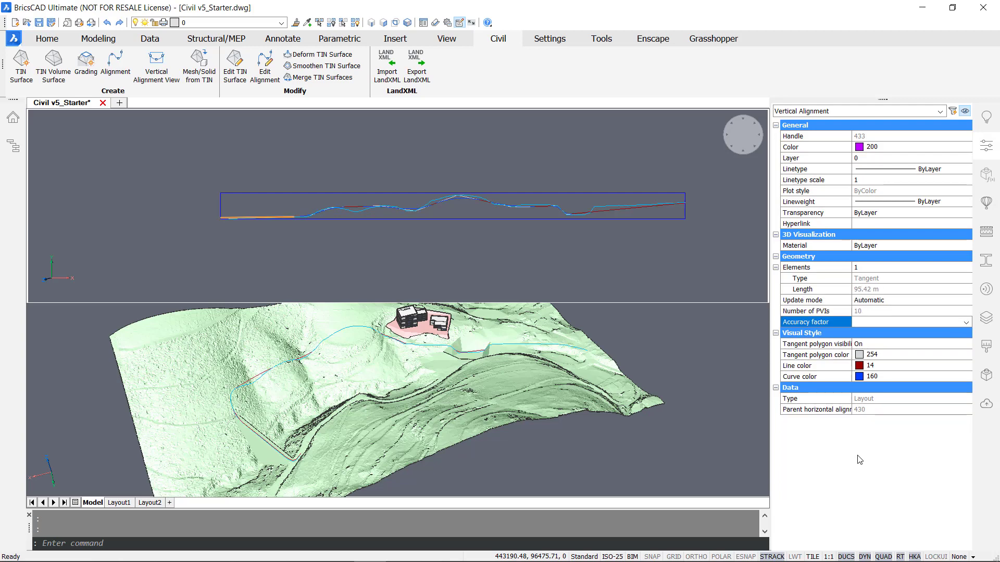
key(Escape)
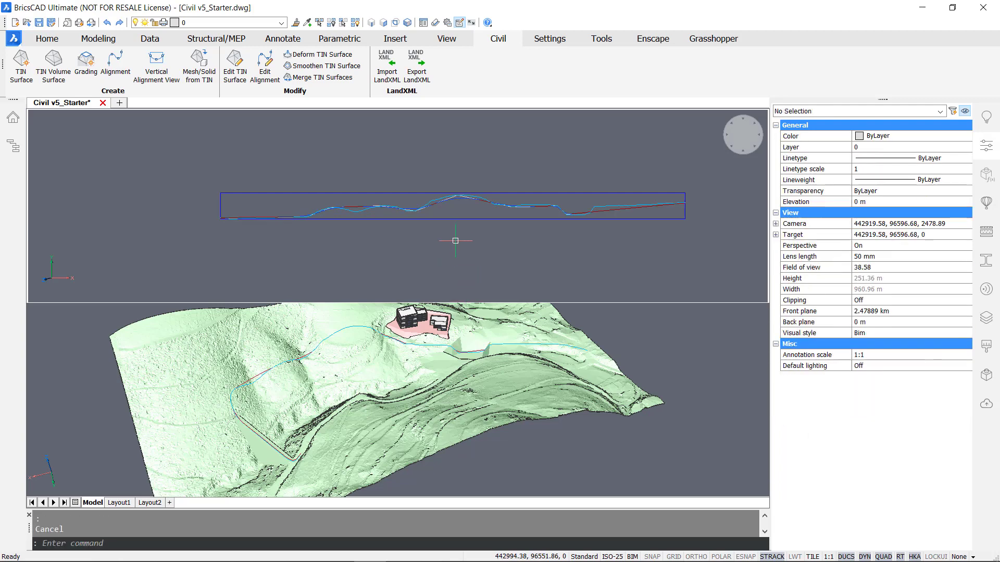
Examine how closely the vertical alignment follows the terrain profile, from the first rises to the long final tangent
scroll(411, 206, up, 4)
click(297, 211)
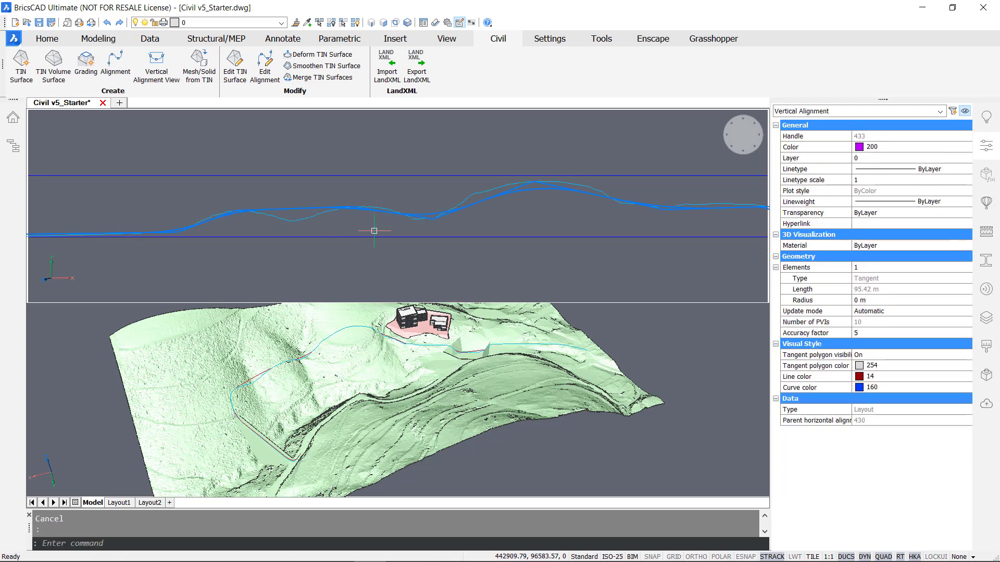
key(Escape)
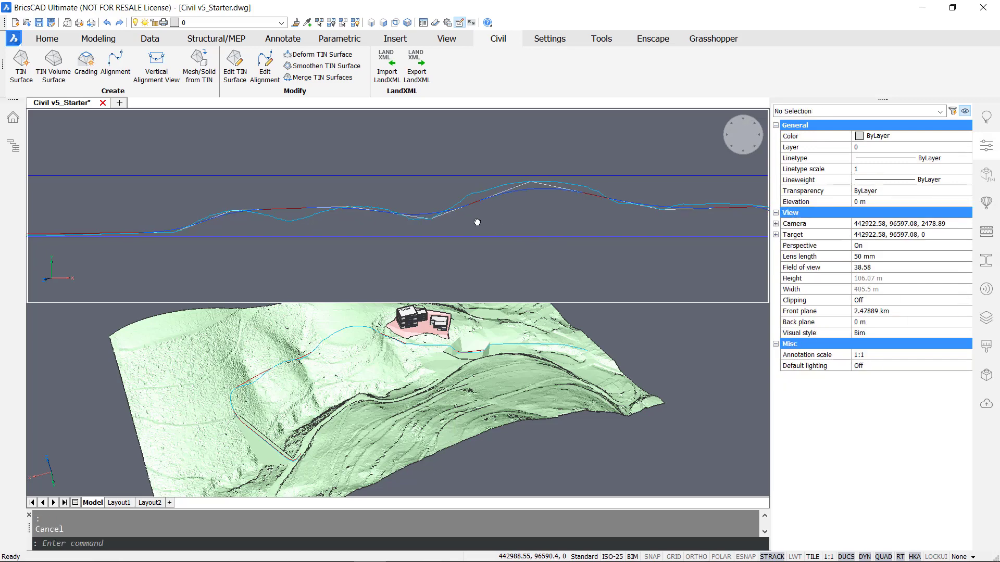
middle_drag(551, 223, 395, 227)
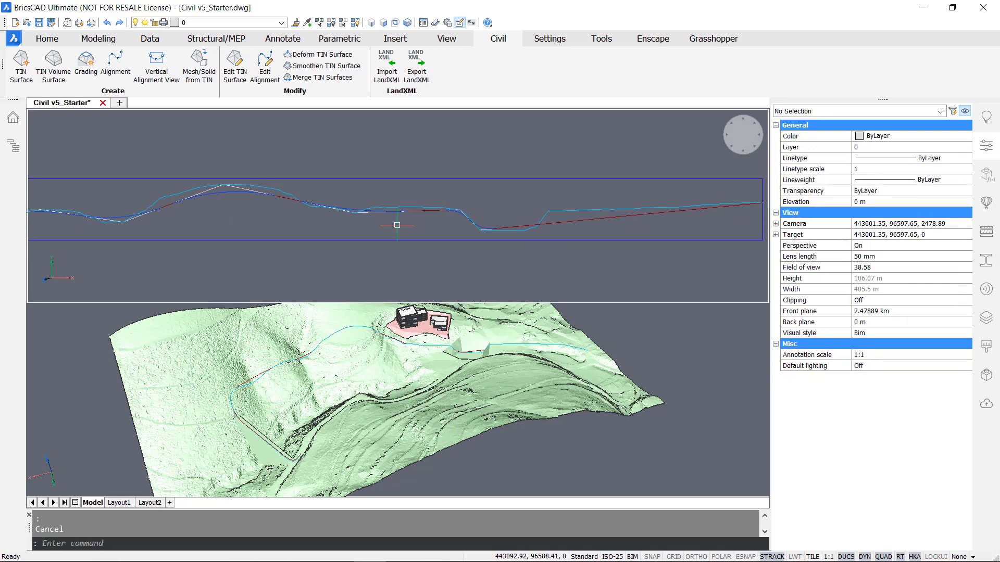
middle_drag(567, 228, 480, 237)
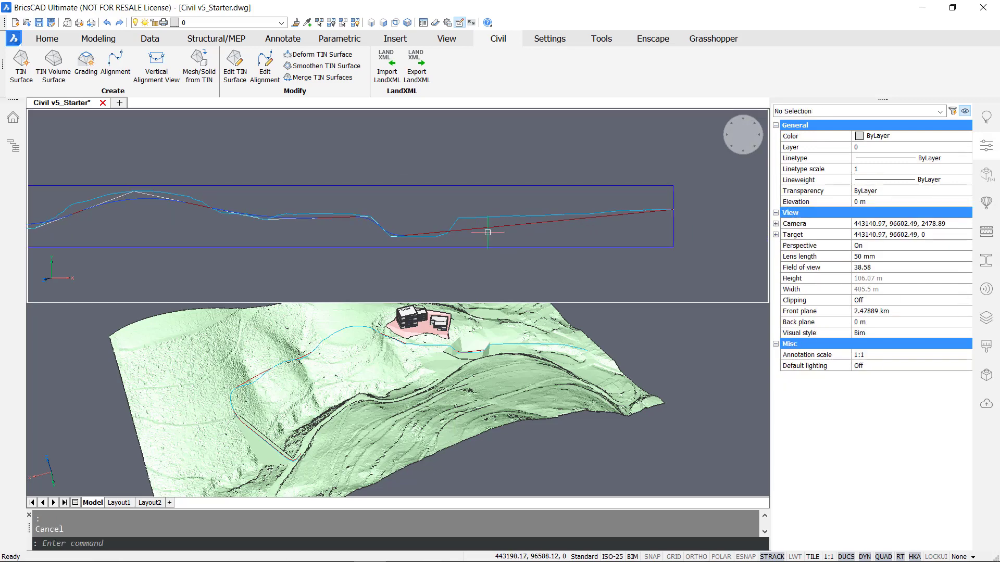
click(487, 228)
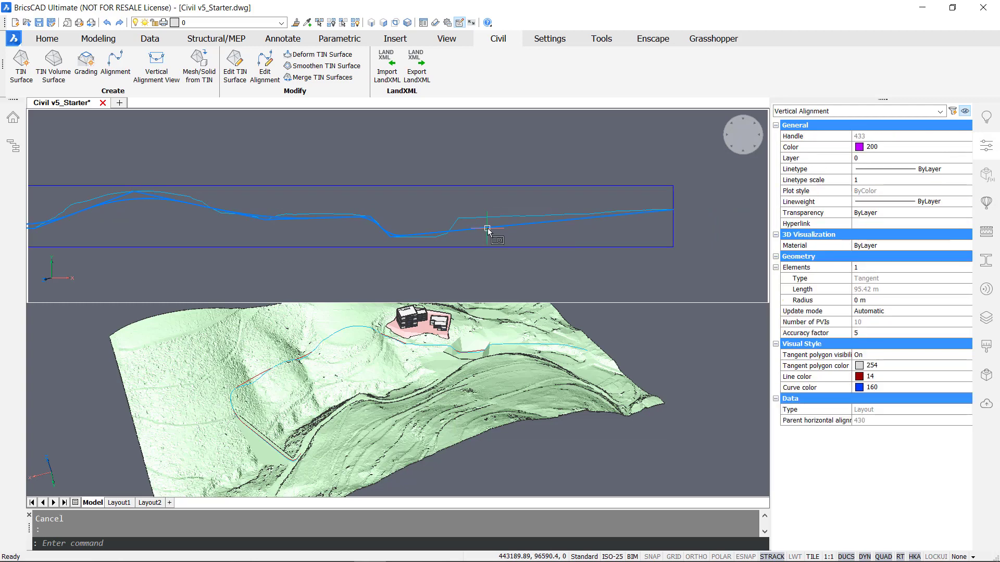
key(Escape)
key(Escape)
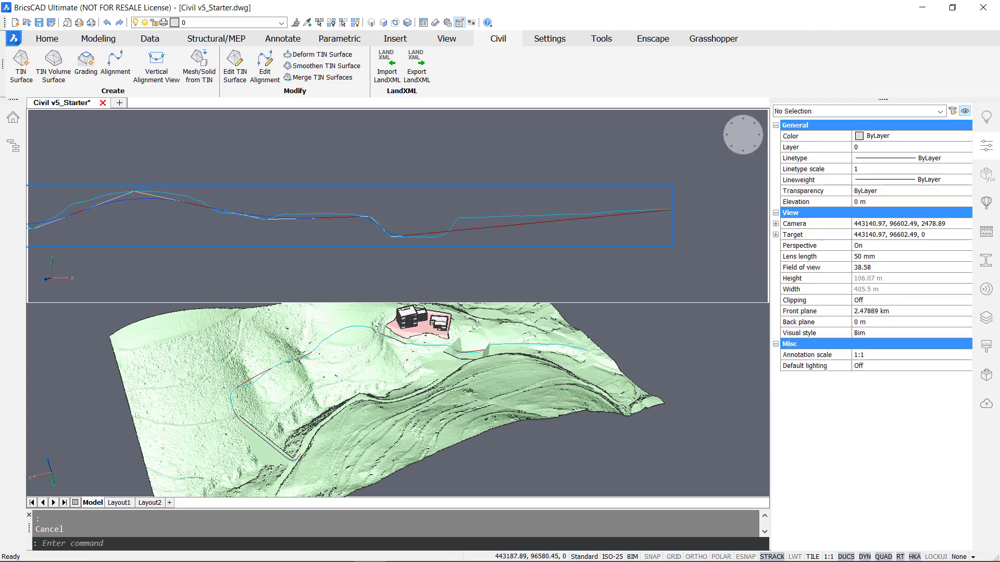
middle_drag(487, 231, 539, 219)
click(539, 220)
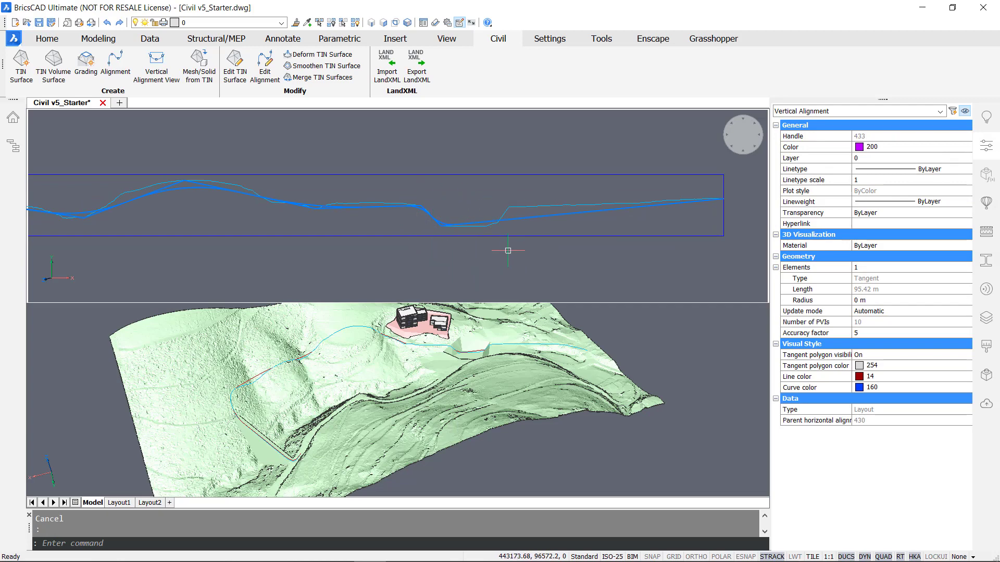
Review the full vertical alignment profile, clear the alignment selection and close the properties display
key(Escape)
middle_drag(436, 269, 464, 266)
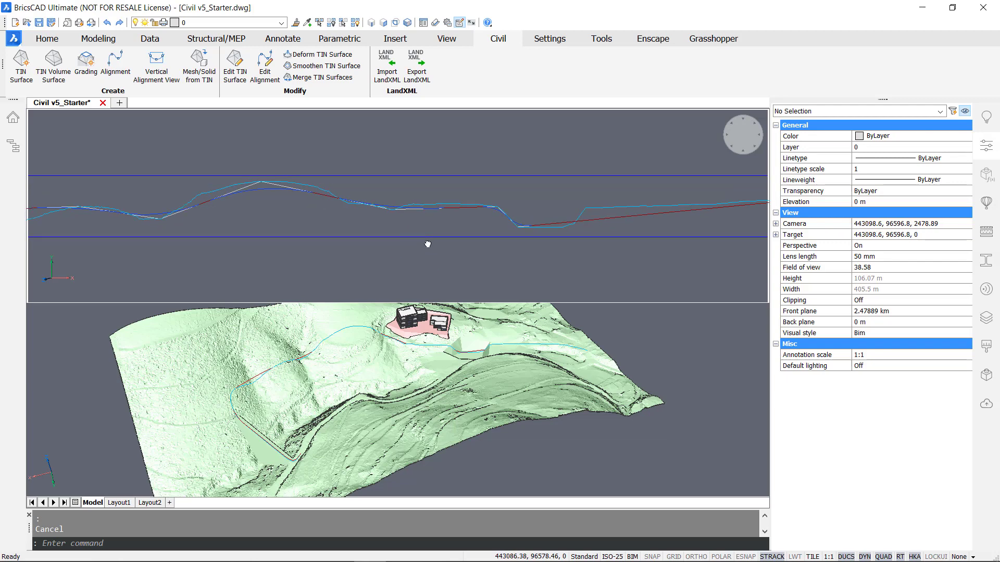
scroll(410, 213, down, 2)
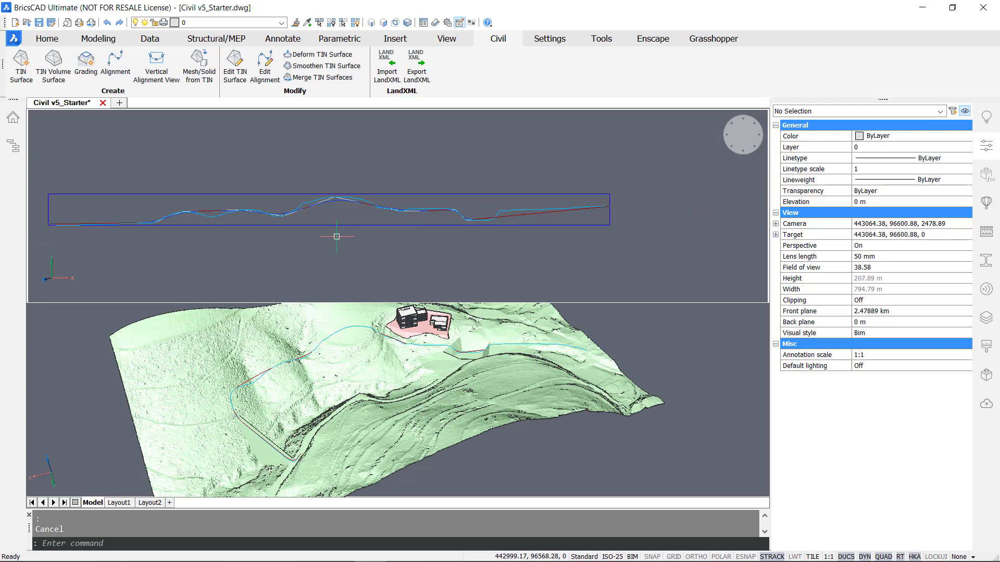
middle_drag(339, 240, 370, 239)
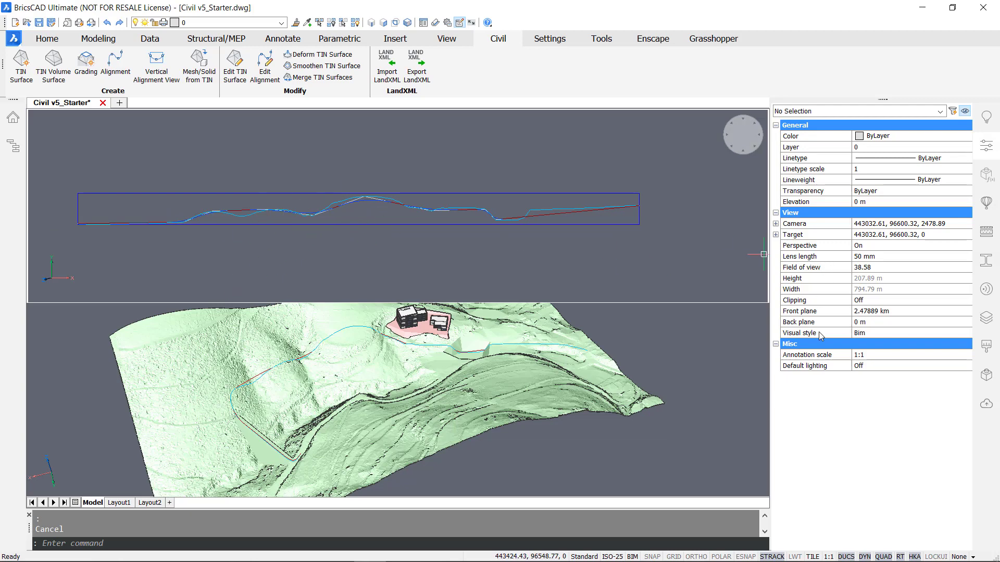
click(552, 218)
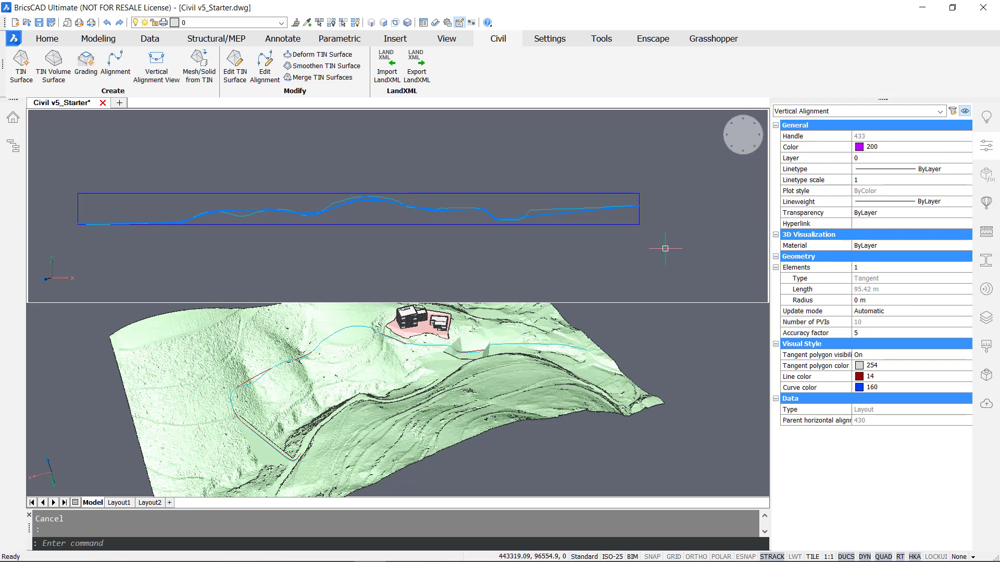
click(668, 225)
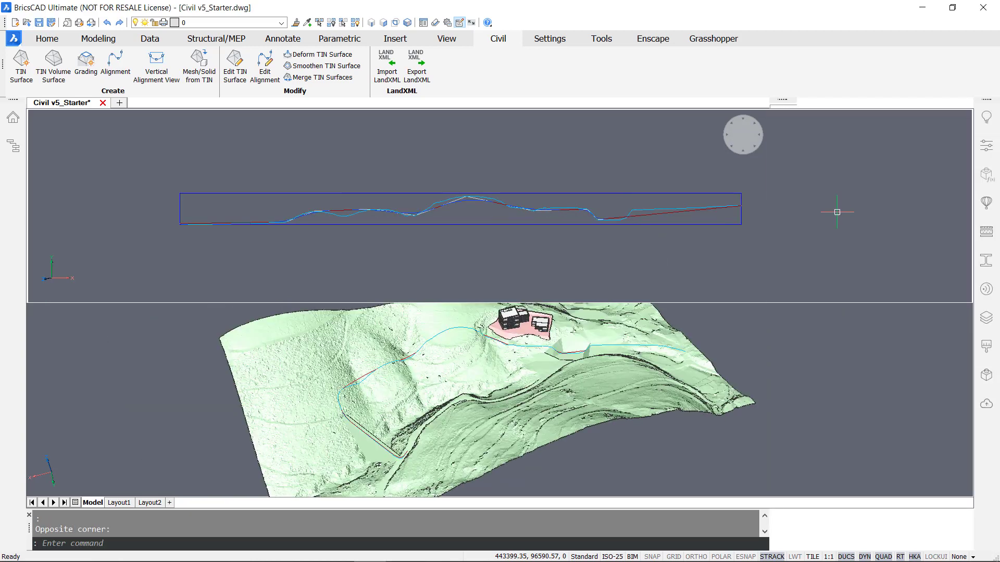
Switch the model space from two viewports to a single viewport using VPORTS with the SIngle option
click(828, 240)
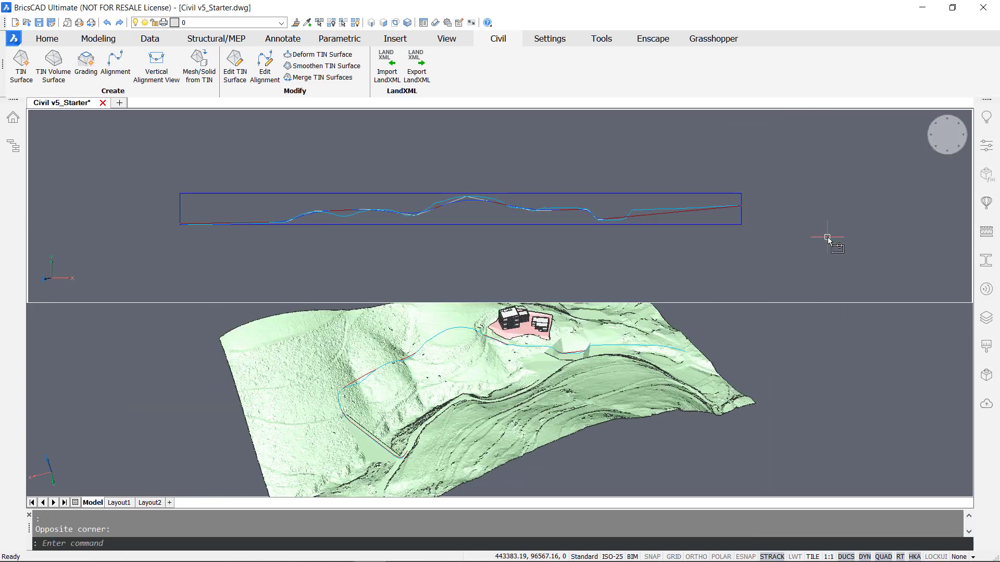
text(ports)
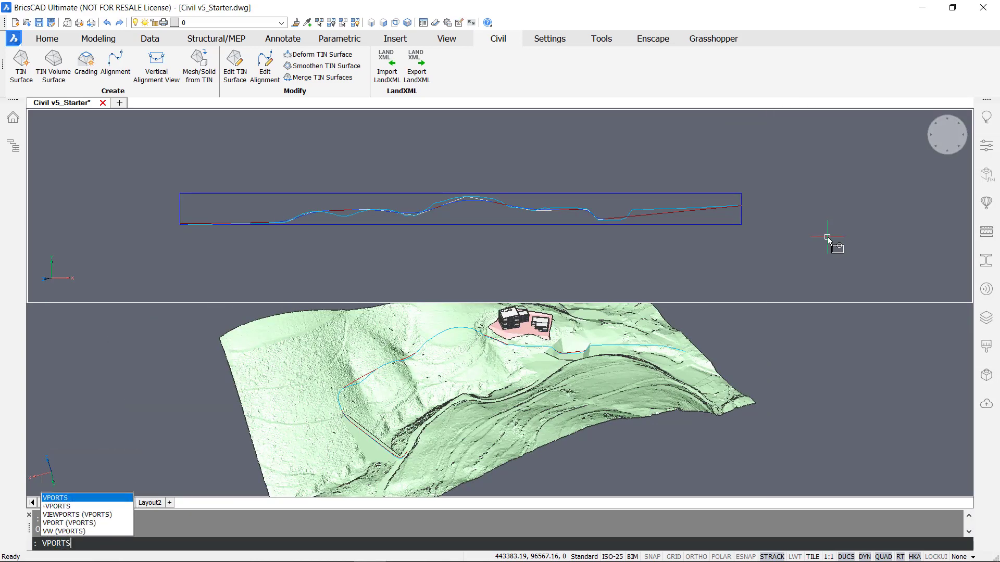
key(Return)
text(si)
key(Return)
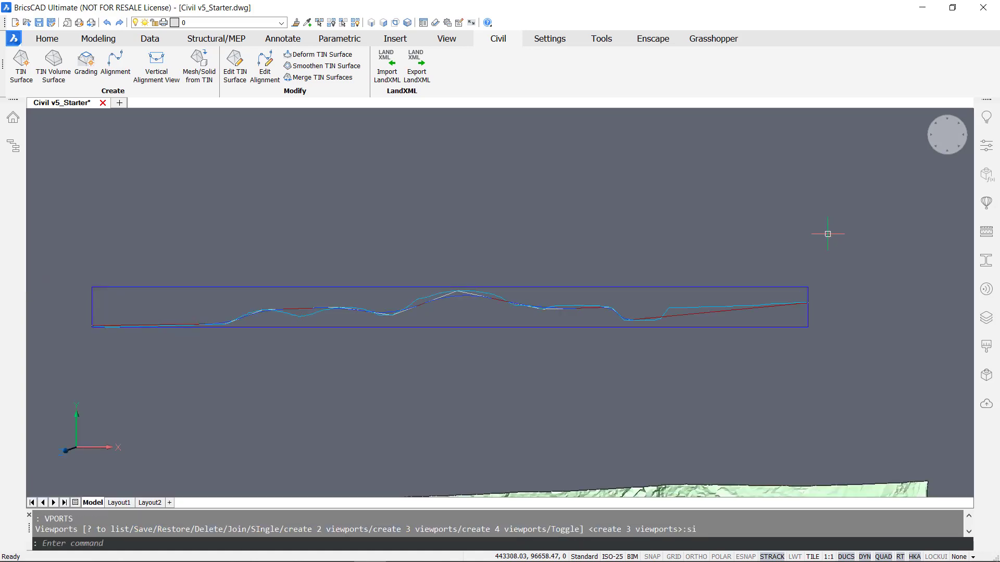
Create an offset grading along one side of the 3D alignment with an offset of 2 and a slope of 0
scroll(714, 285, down, 5)
shift+middle_drag(567, 452, 464, 259)
scroll(509, 253, up, 5)
scroll(375, 264, up, 5)
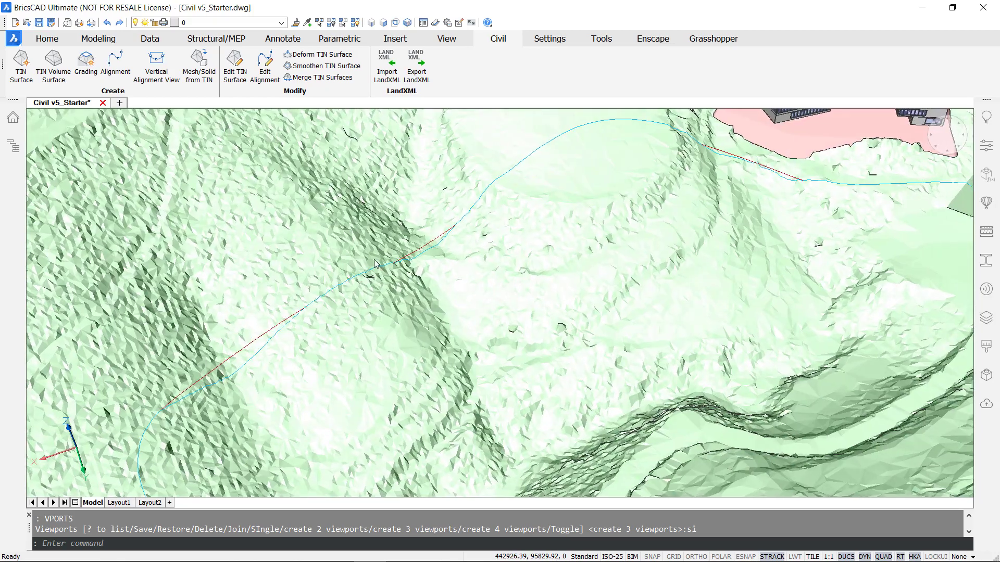
shift+middle_drag(375, 264, 349, 155)
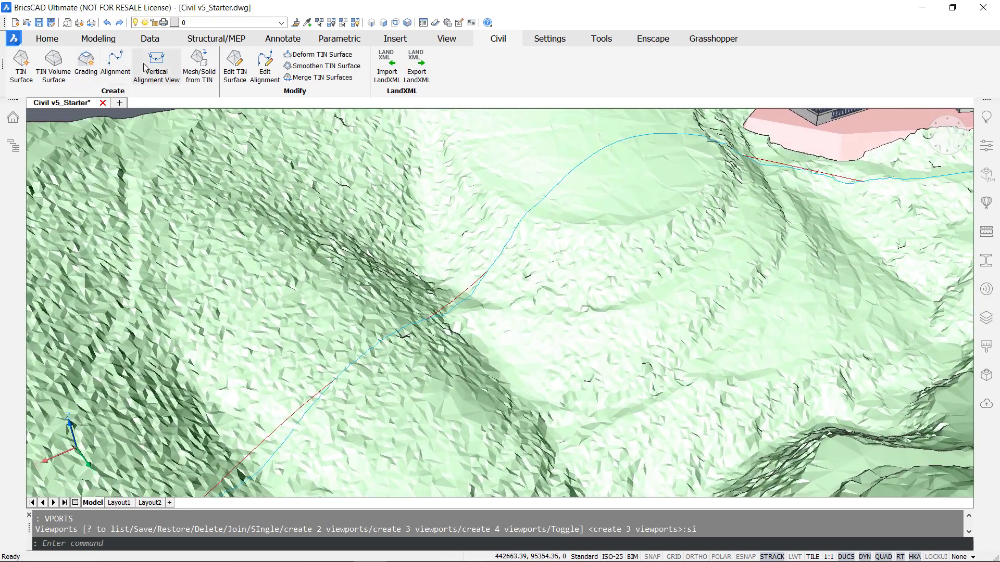
click(75, 73)
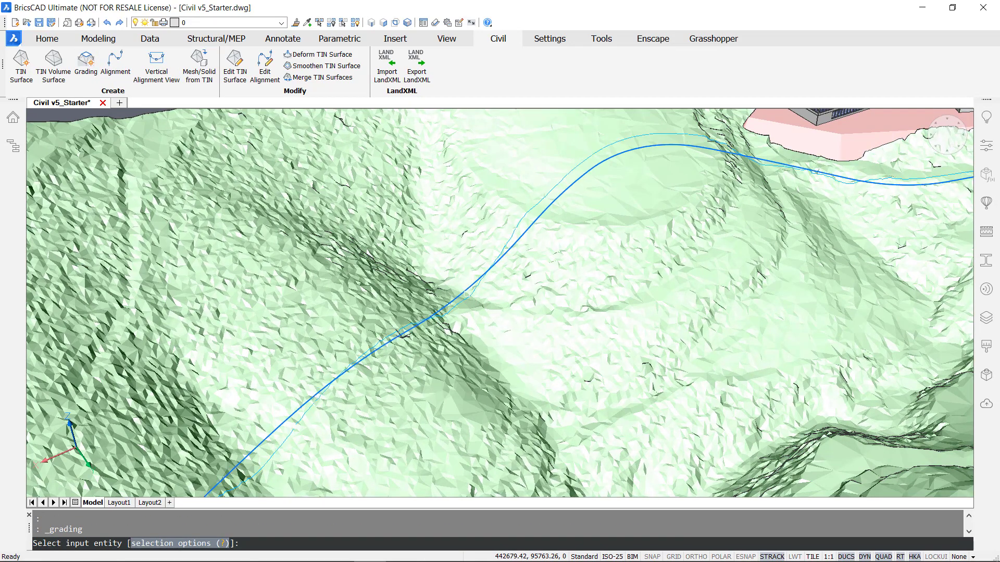
click(470, 291)
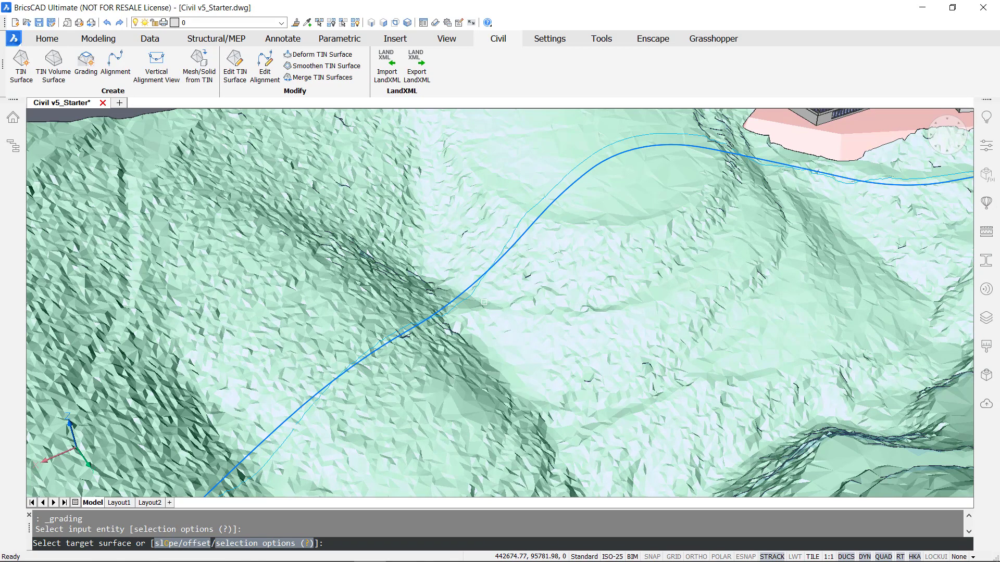
key(Return)
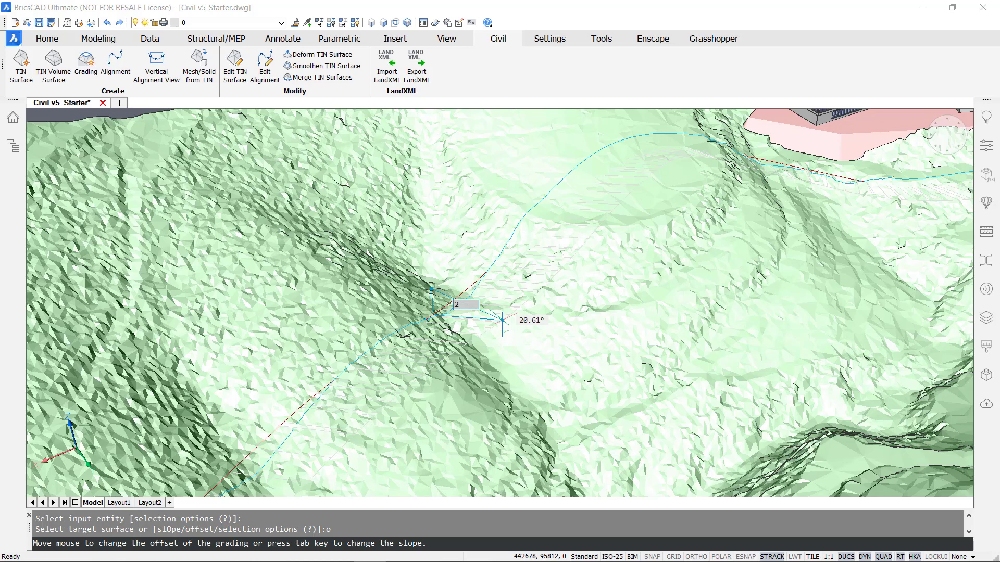
text(2)
key(Tab)
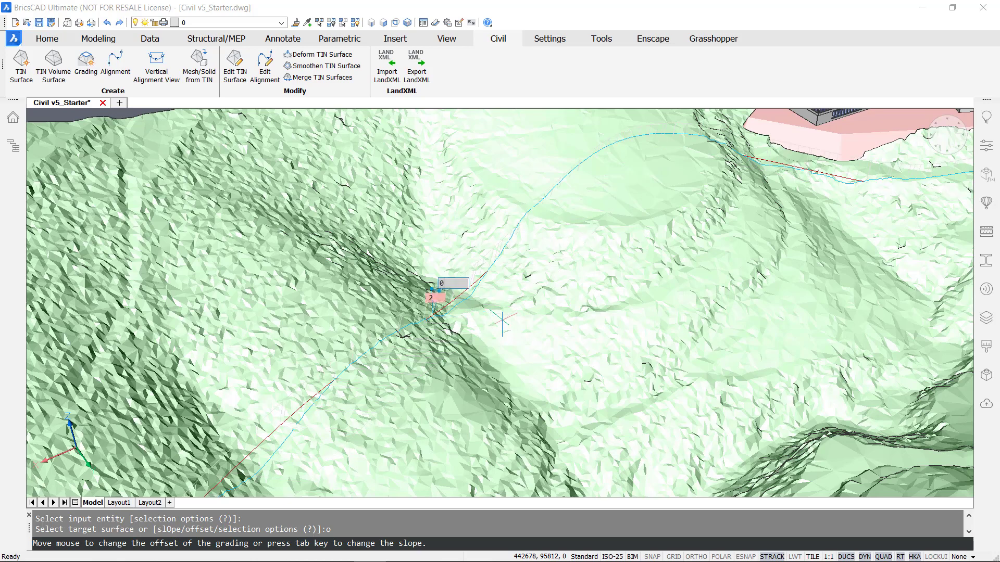
text(0)
key(Return)
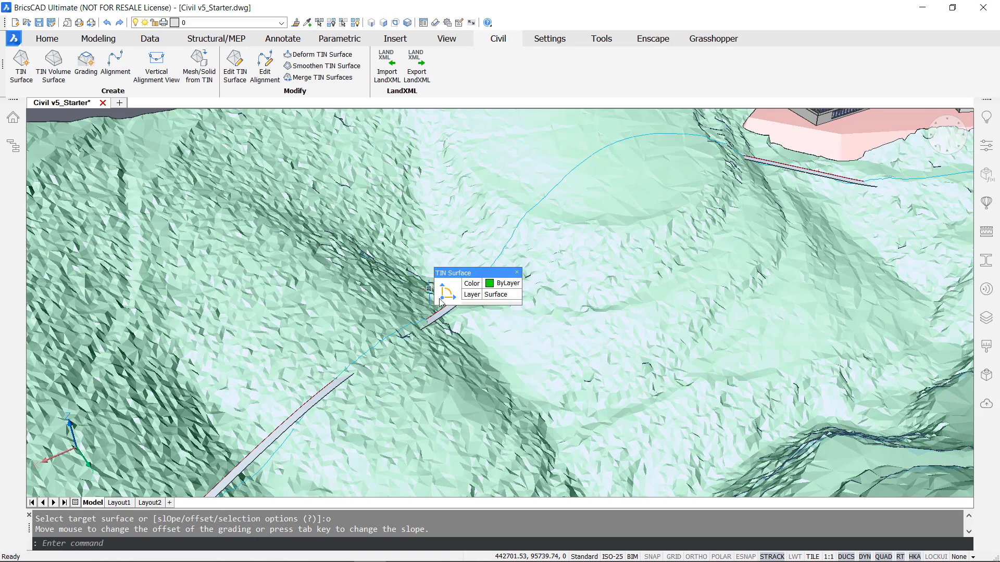
Create a matching offset grading along the opposite side of the 3D alignment with an offset of 2
scroll(427, 319, up, 3)
key(Return)
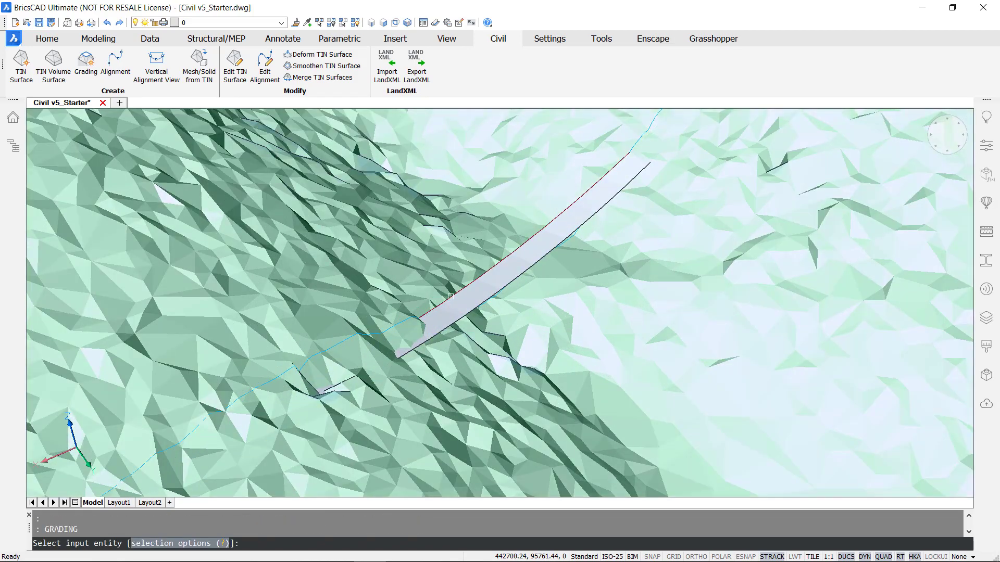
key(Escape)
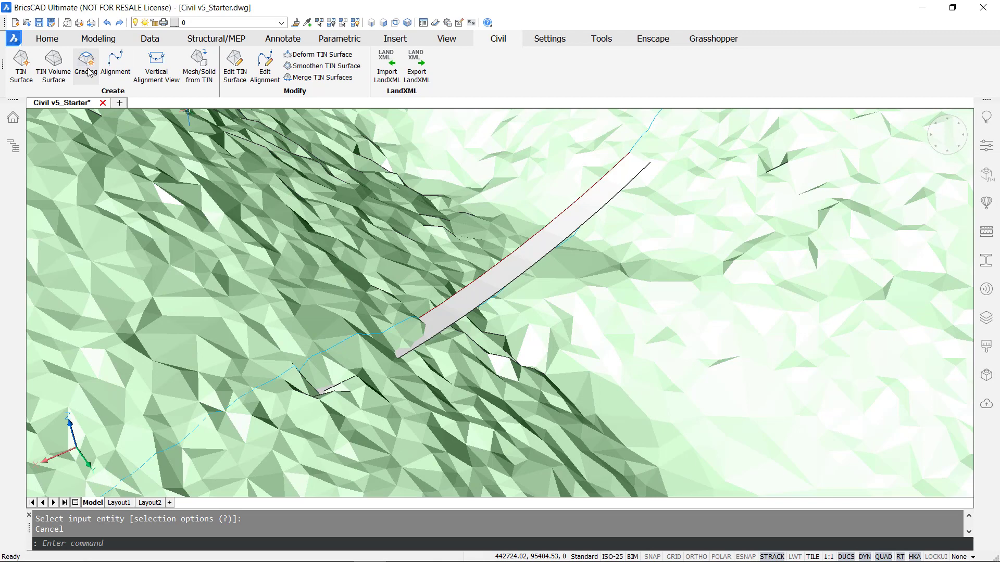
click(87, 69)
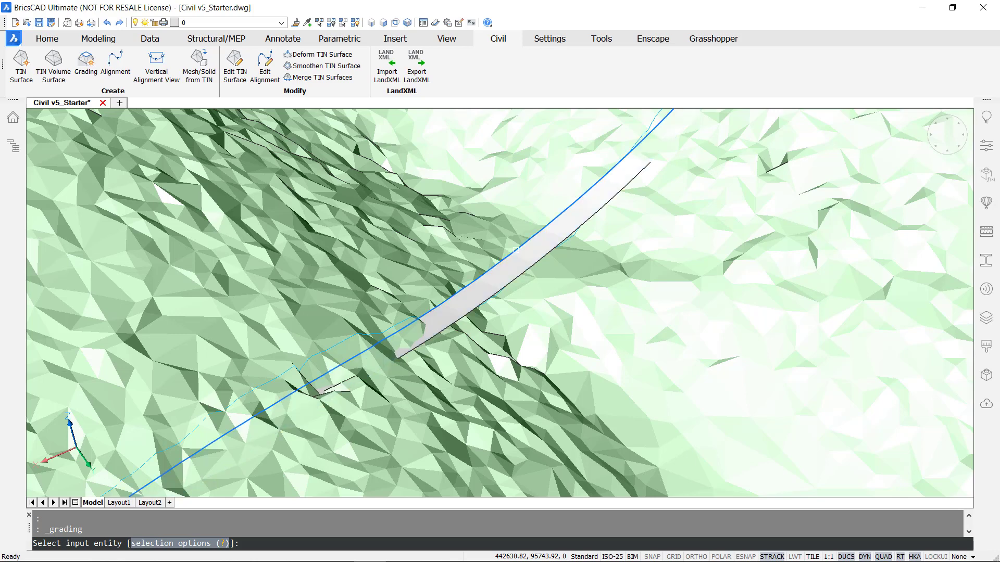
click(516, 251)
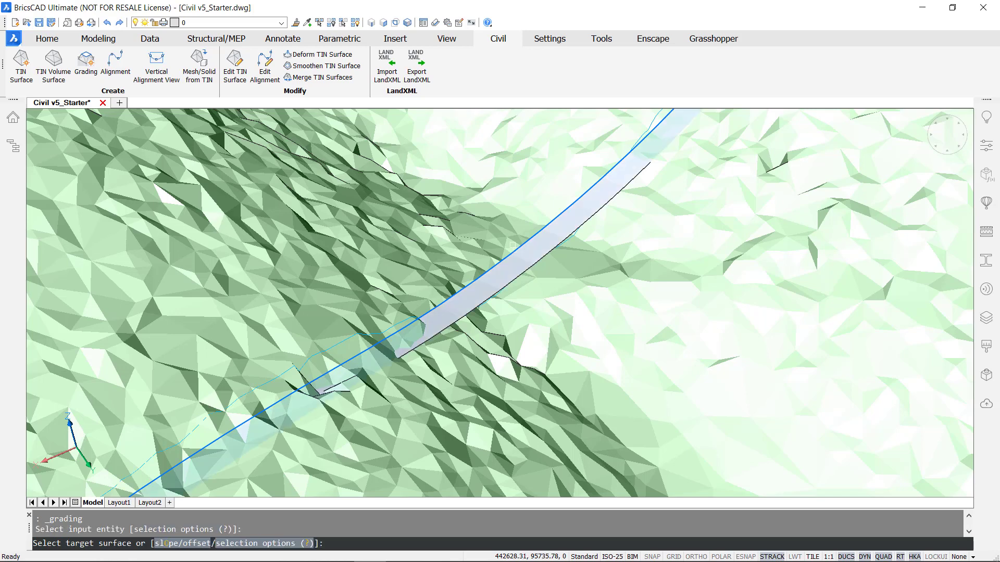
text(o)
key(Return)
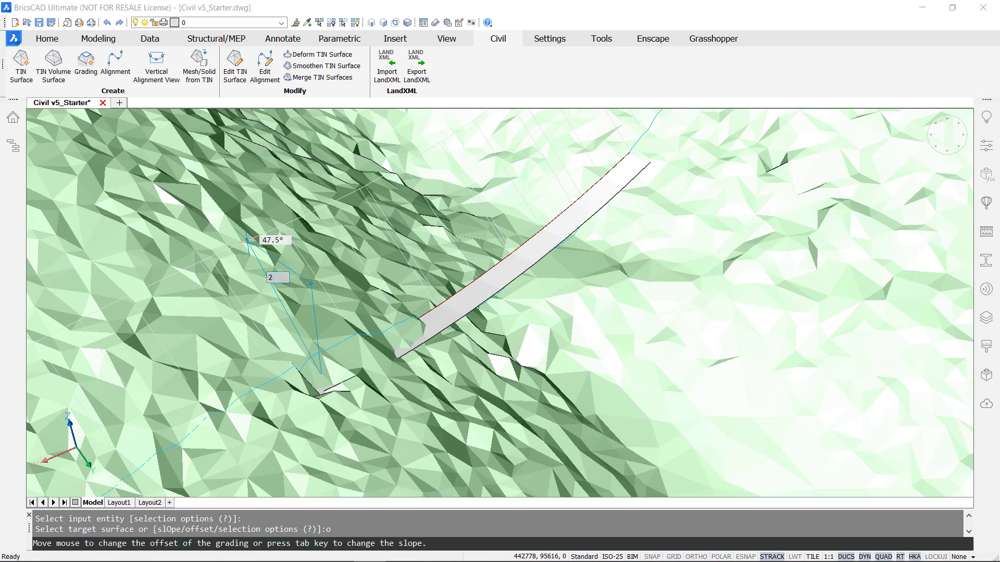
key(Tab)
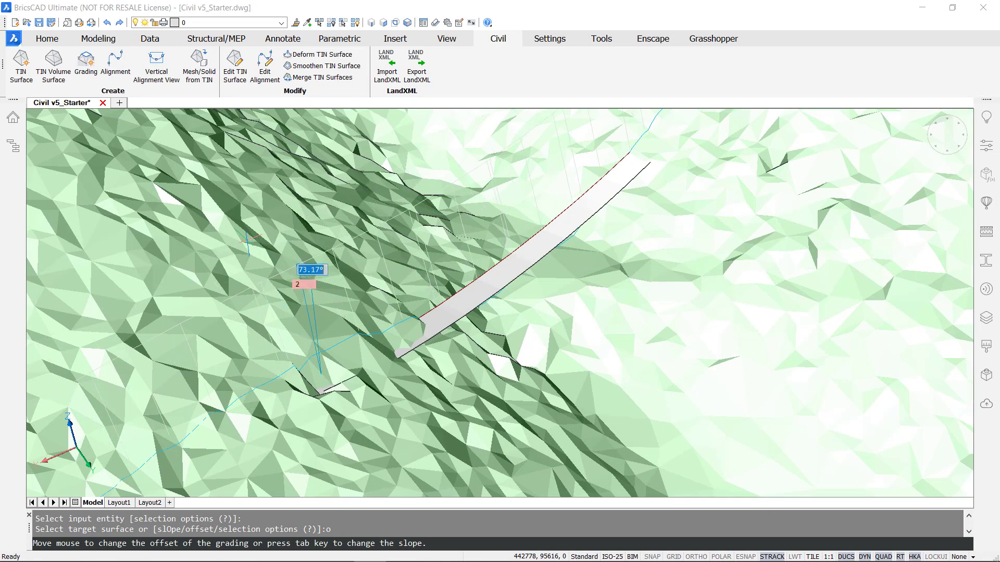
key(Return)
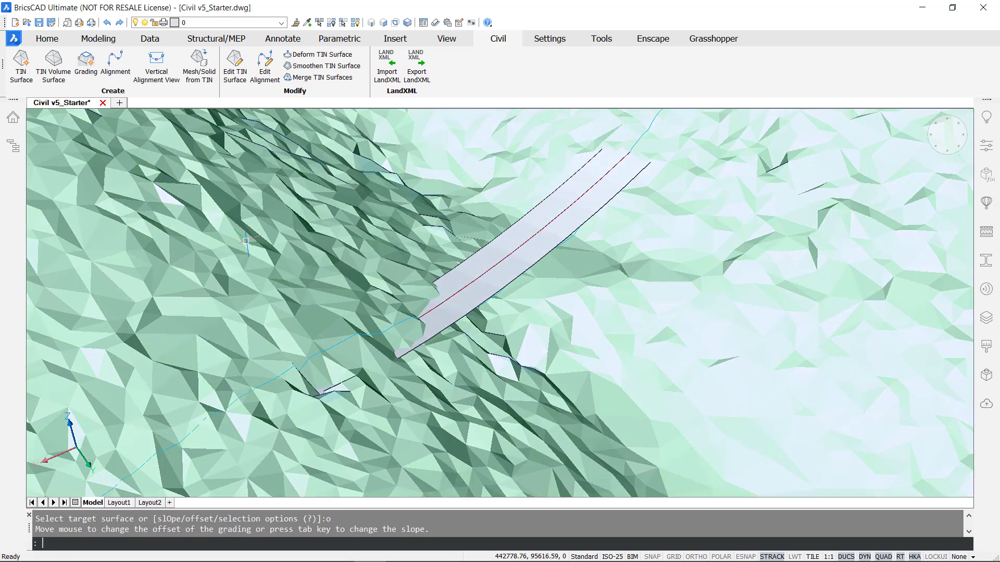
Examine the graded road strips along the alignment, from the lower bend past the buildings to the excavated area
scroll(652, 221, down, 10)
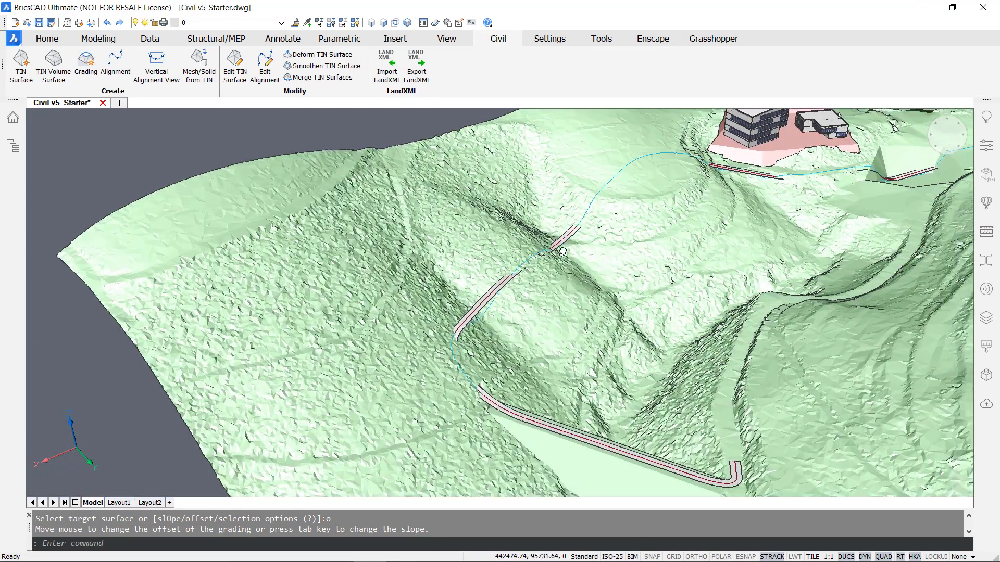
middle_drag(563, 252, 388, 250)
middle_drag(817, 244, 577, 293)
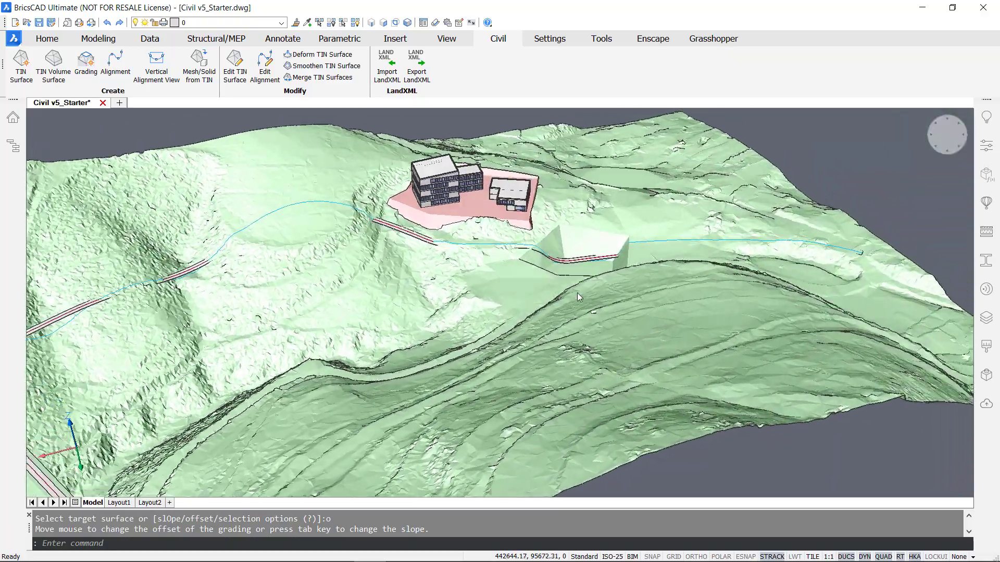
scroll(577, 293, up, 8)
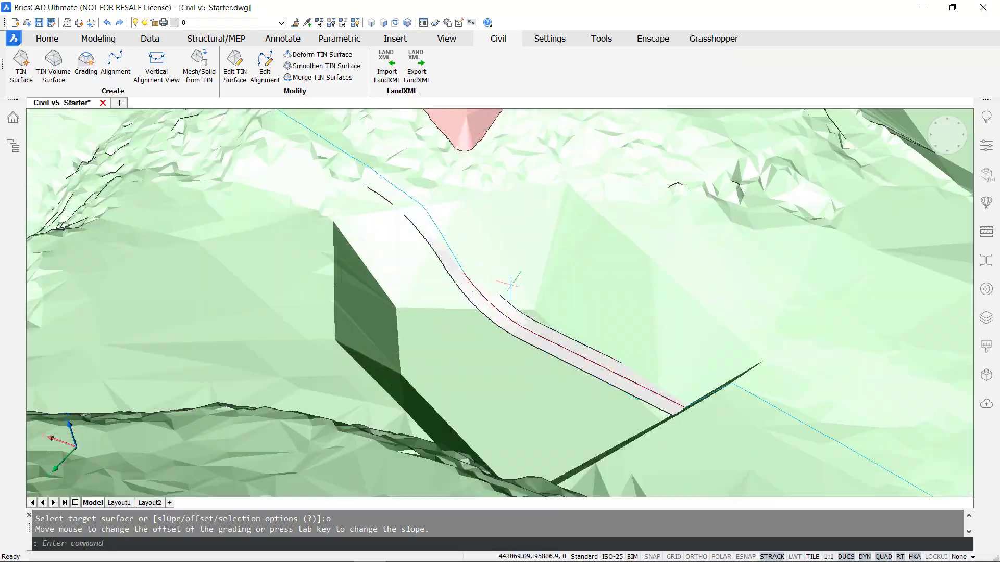
scroll(511, 284, down, 10)
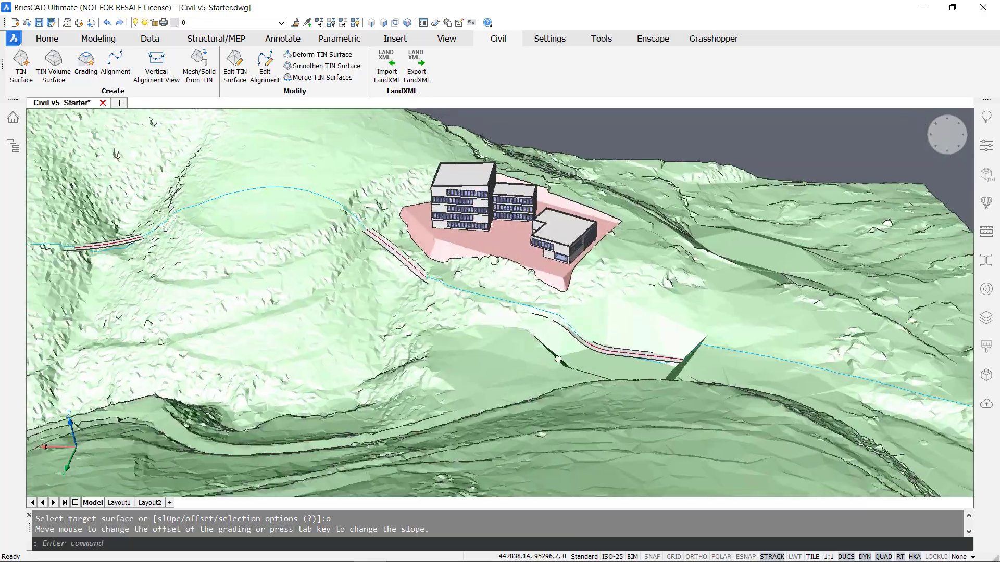
shift+middle_drag(557, 359, 536, 268)
middle_drag(442, 314, 356, 264)
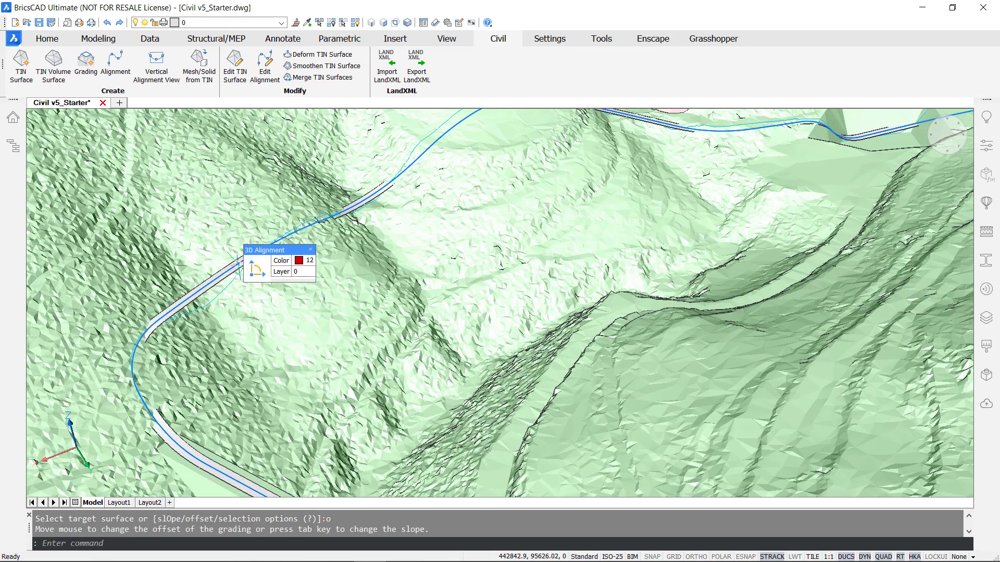
Select the road alignment and stretch the vertex at its sharp bend outward, away from the curve
click(238, 263)
shift+middle_drag(507, 281, 493, 330)
scroll(504, 298, down, 1)
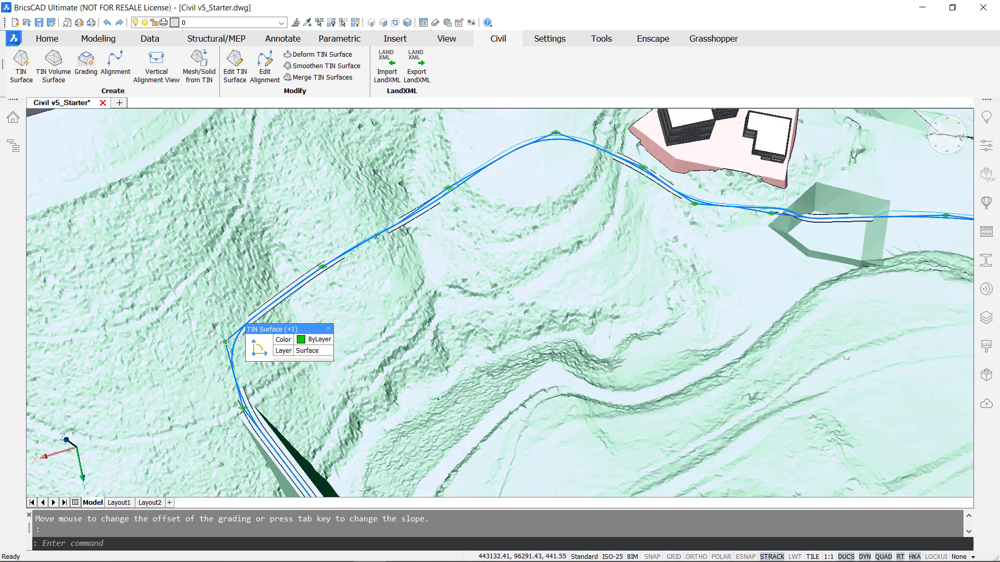
click(224, 342)
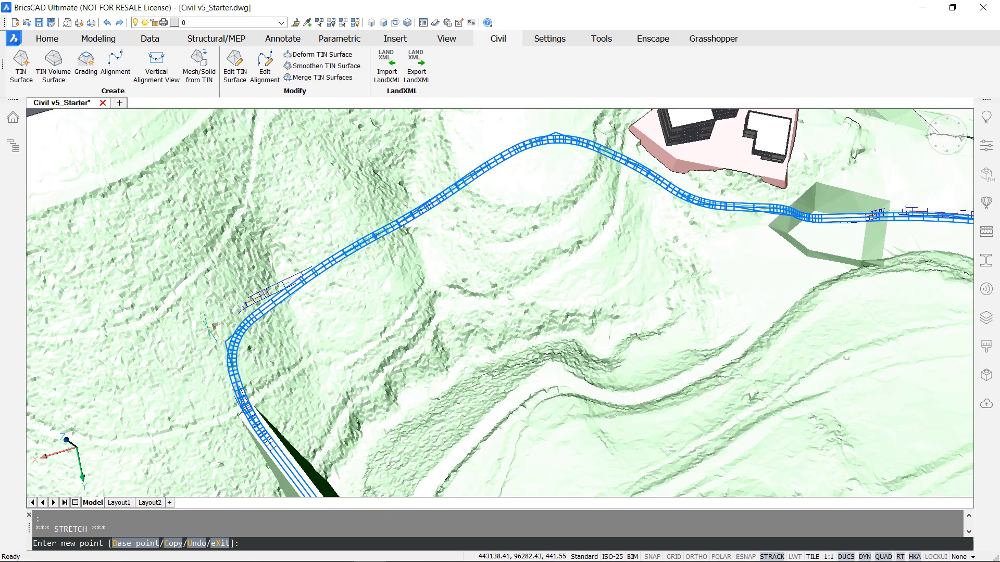
click(208, 329)
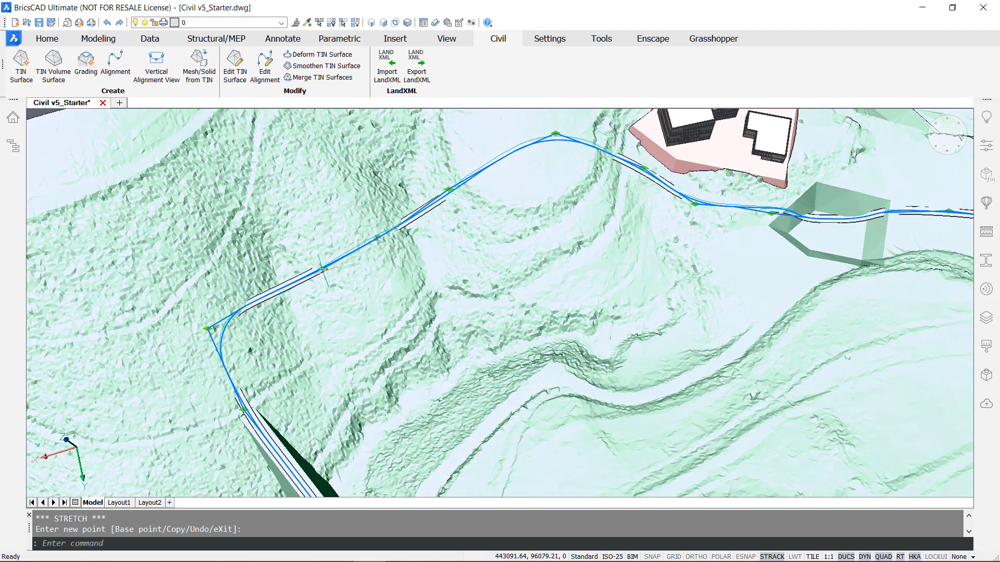
Stretch the next alignment vertex, between the sharp bend and the buildings, toward the uphill side of the road
click(322, 268)
click(323, 269)
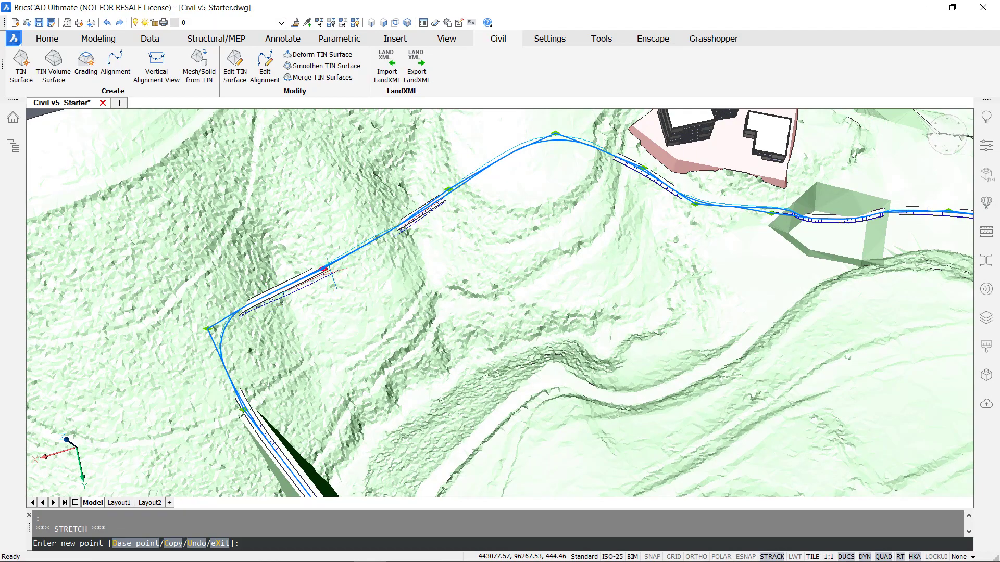
click(327, 243)
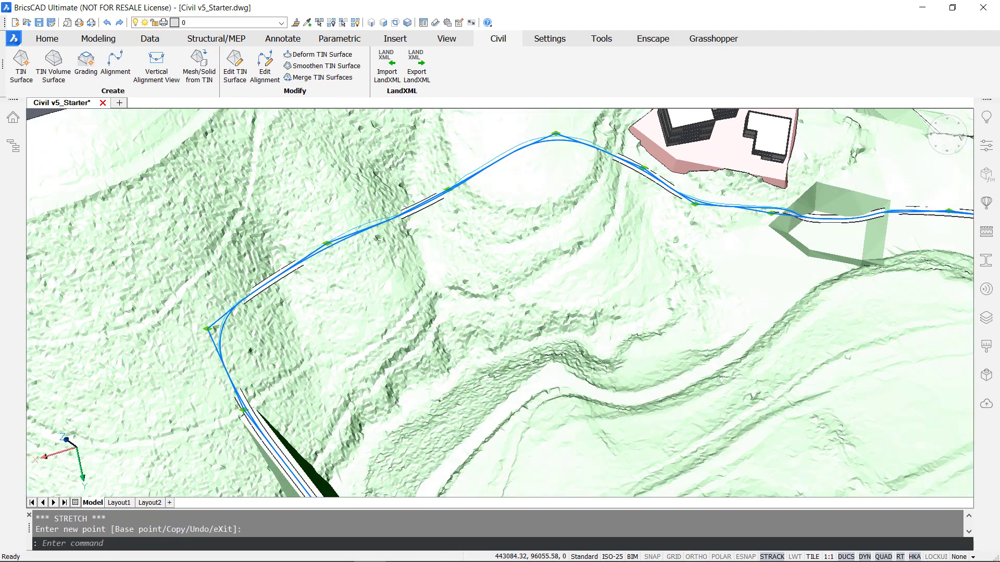
Stretch the following alignment vertex, just before the wide curve toward the buildings, slightly outward from the road
shift+middle_drag(450, 479, 526, 442)
middle_drag(539, 286, 430, 203)
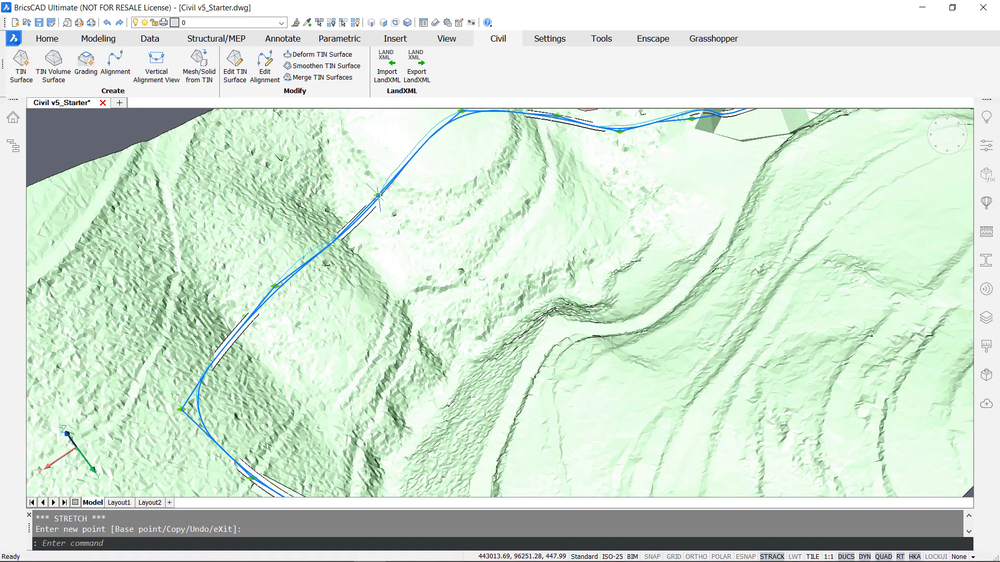
click(378, 196)
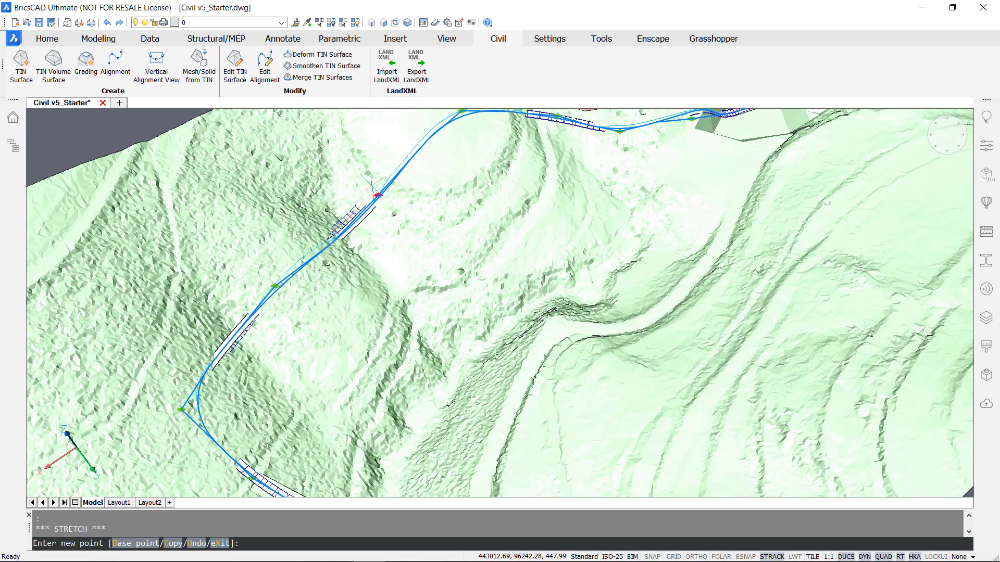
click(368, 182)
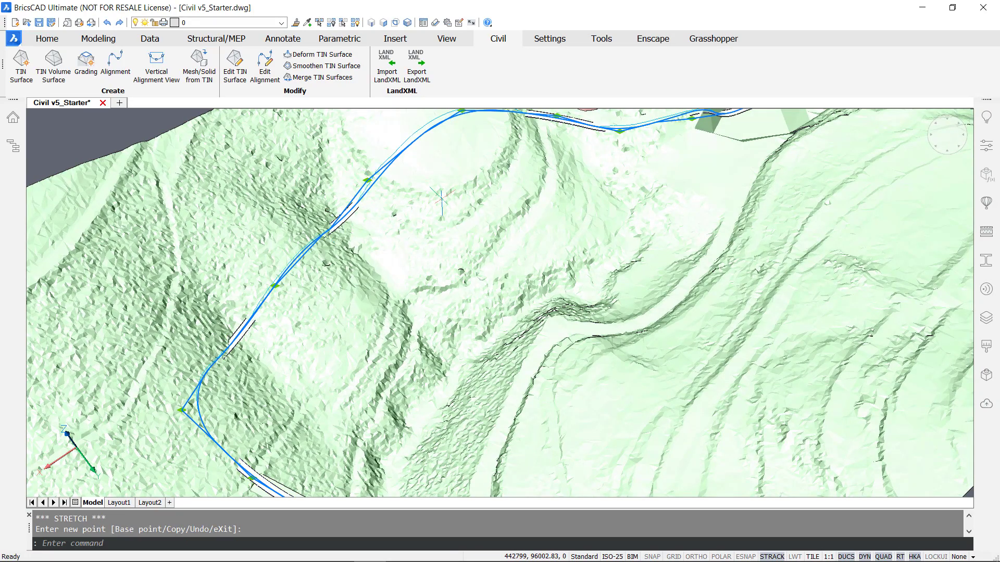
Stretch the alignment vertex beside the excavated area downhill, and the next vertex beyond the excavation uphill
middle_drag(523, 176, 300, 292)
shift+middle_drag(540, 292, 443, 290)
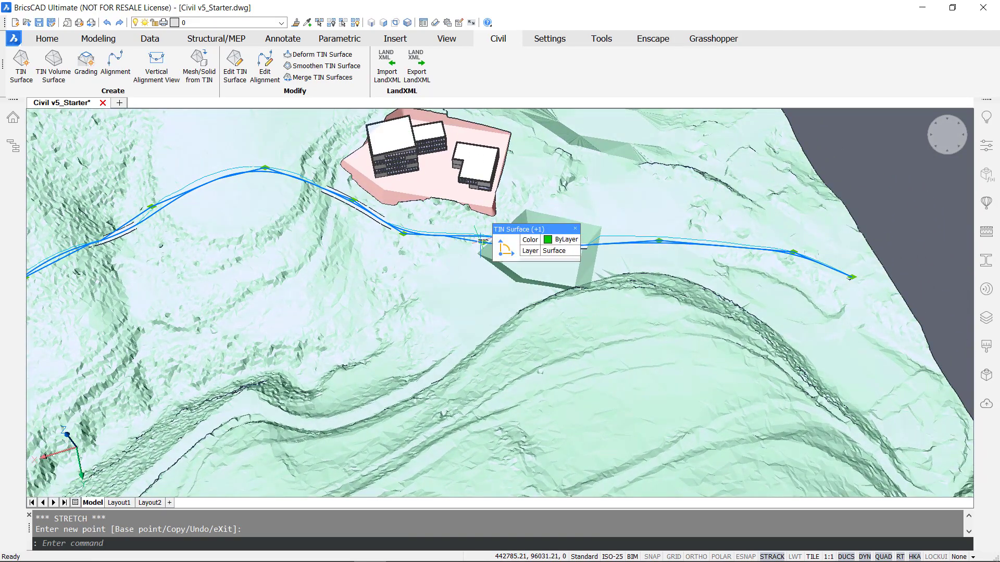
click(483, 241)
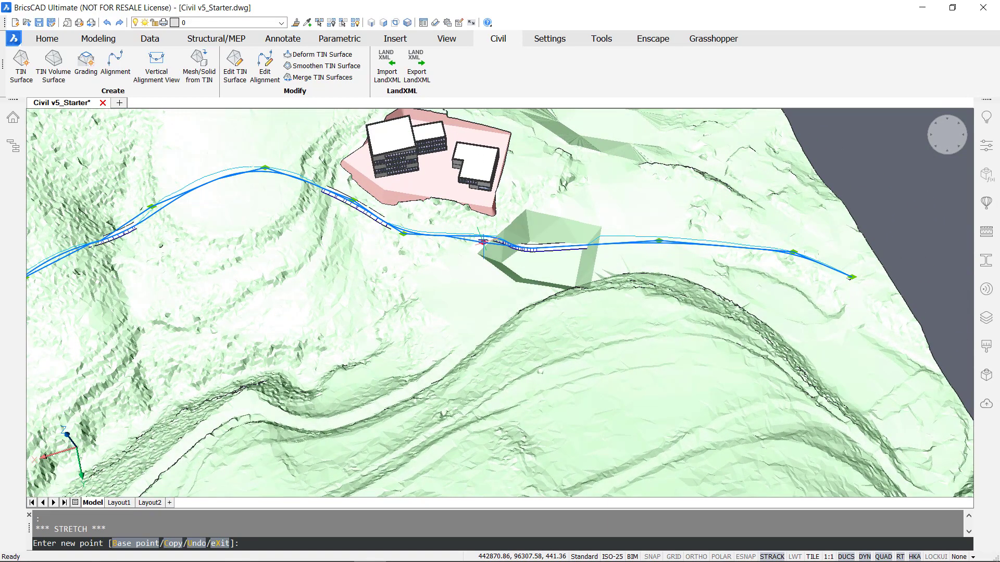
click(475, 268)
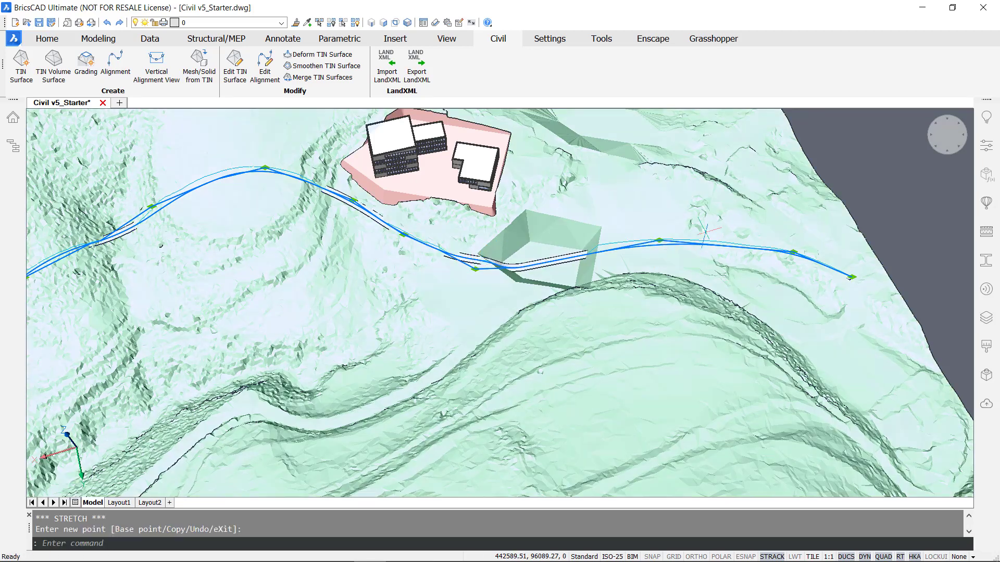
click(659, 240)
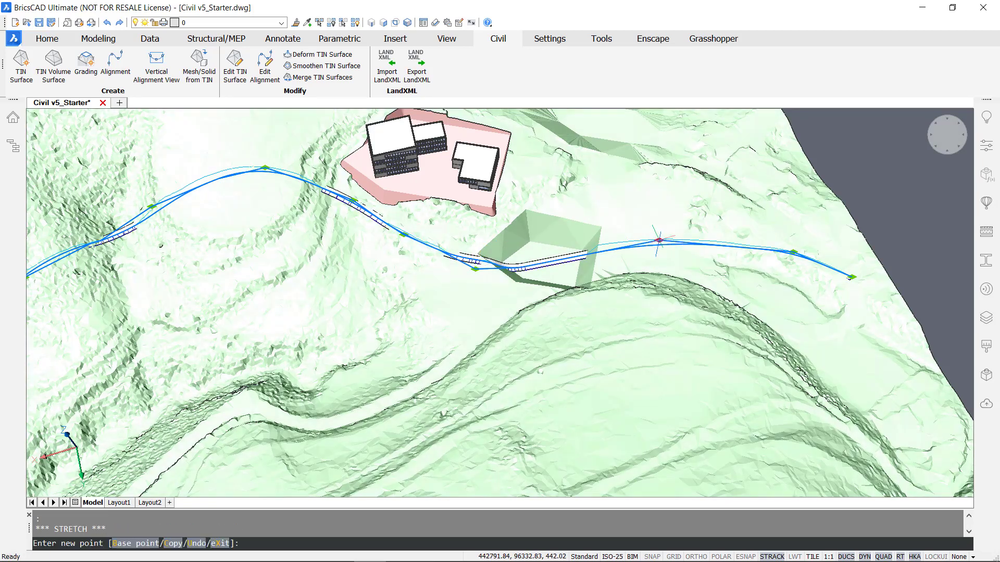
click(659, 181)
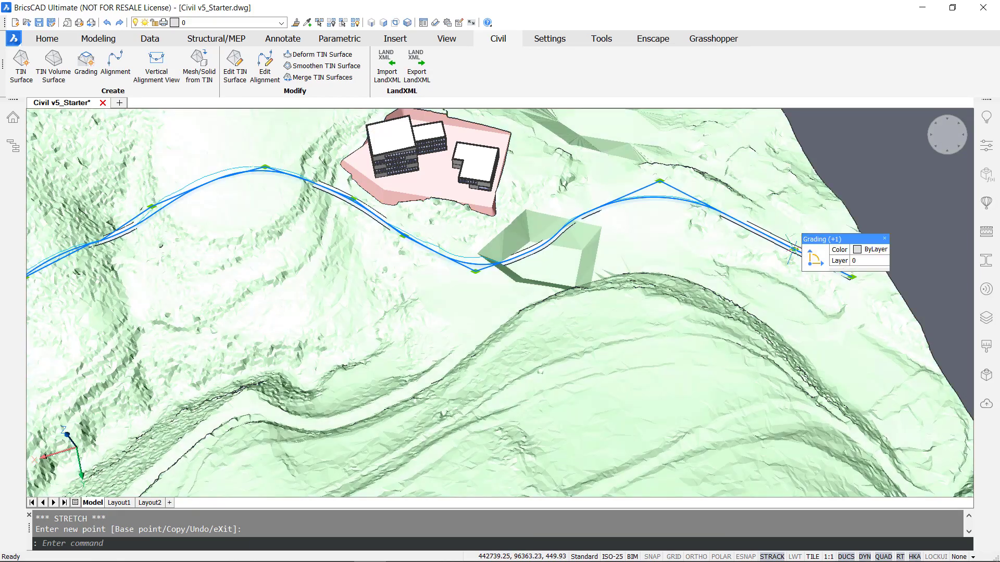
Set the update mode of the selected 3D road alignment to Manual
scroll(671, 251, down, 2)
mouse_move(671, 251)
shift+middle_down()
mouse_move(729, 235)
mouse_move(748, 212)
shift+middle_up()
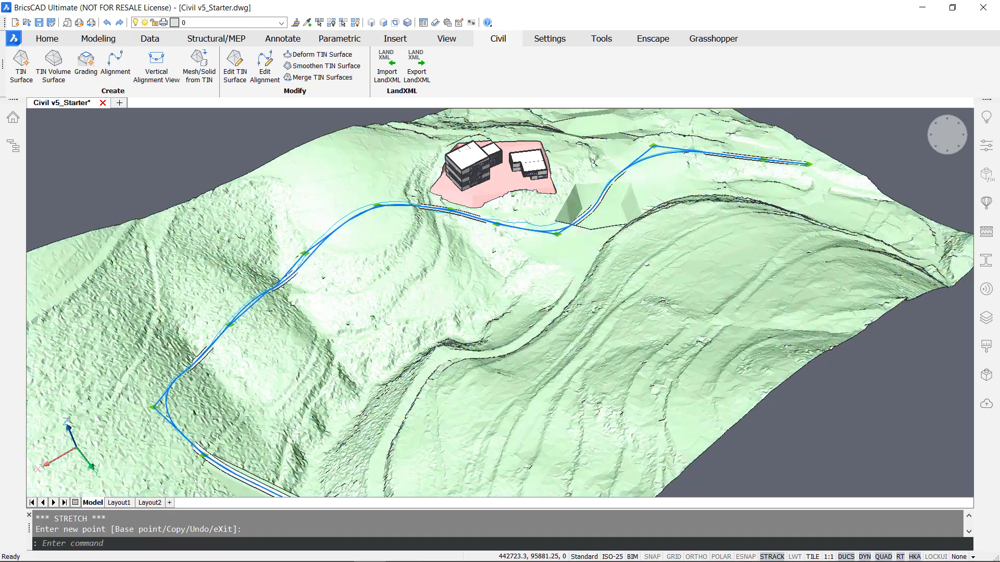
scroll(465, 262, down, 2)
mouse_move(465, 266)
shift+middle_down()
mouse_move(465, 289)
mouse_move(453, 278)
mouse_move(465, 266)
mouse_move(449, 263)
shift+middle_up()
scroll(453, 277, up, 3)
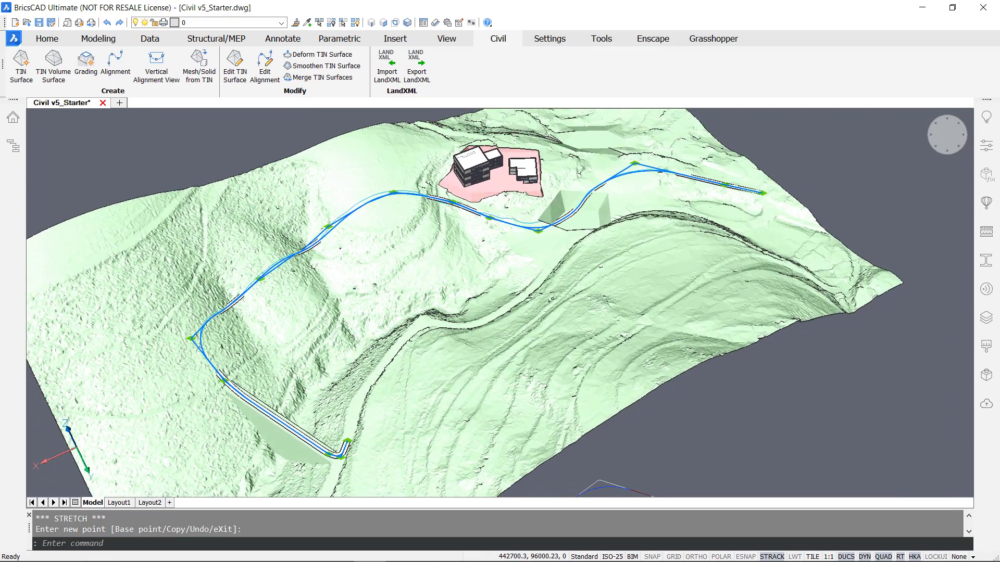
scroll(174, 234, up, 5)
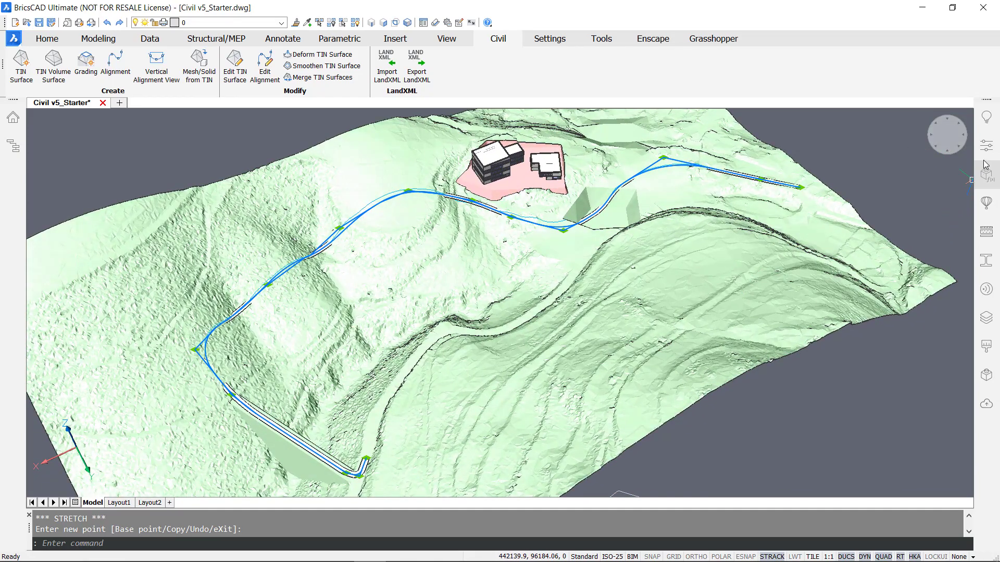
click(986, 156)
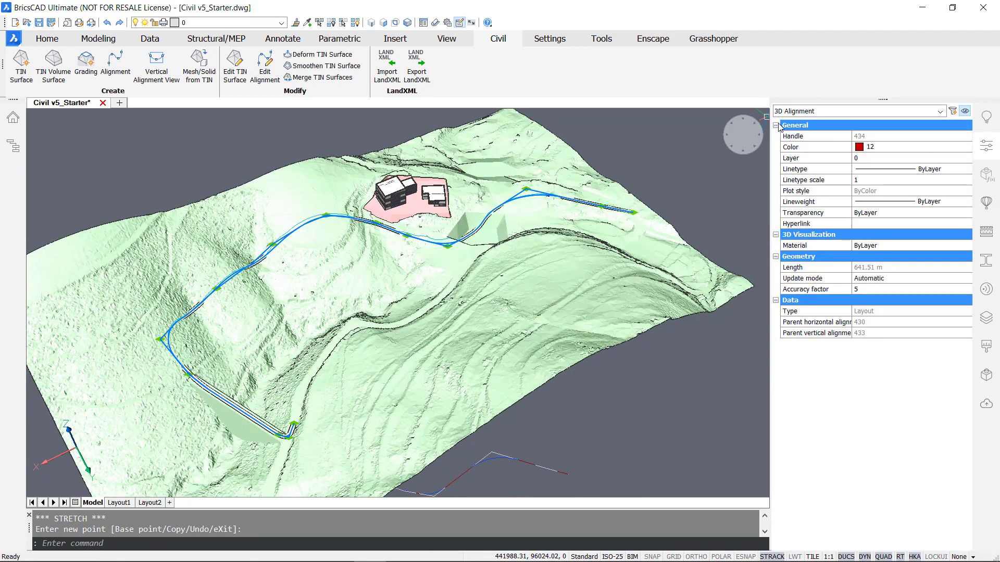
click(872, 280)
click(871, 281)
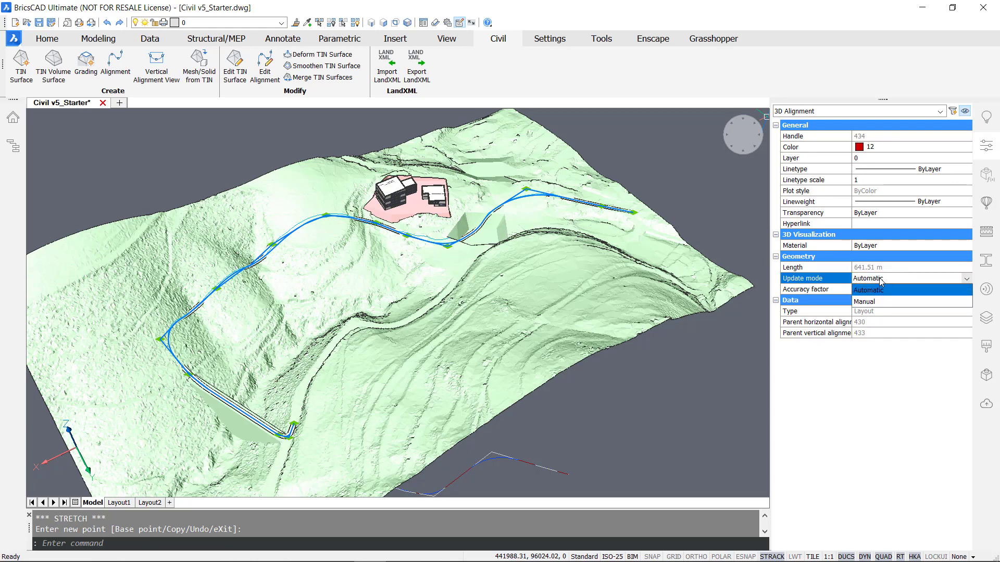
click(873, 302)
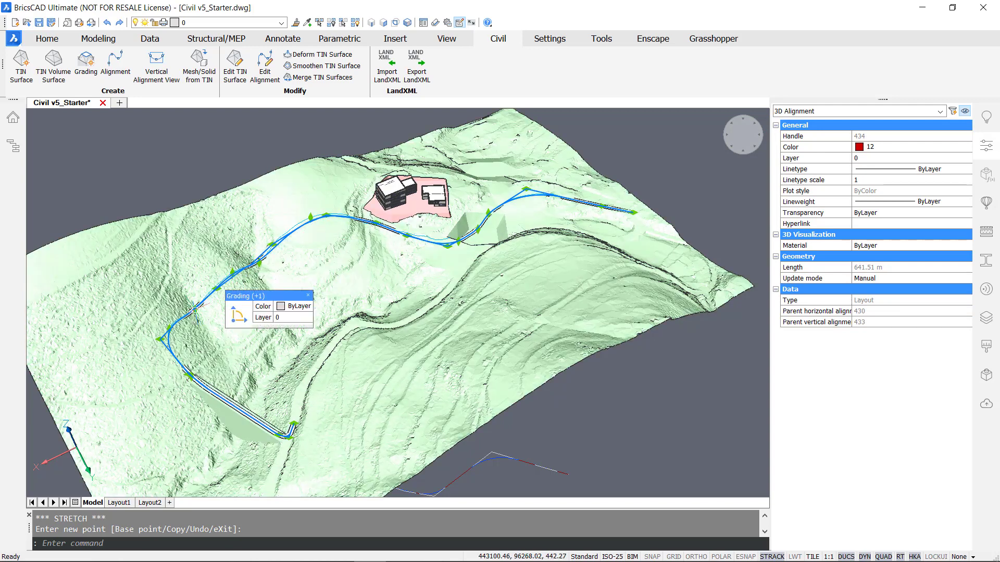
Raise the two vertical alignment points where the road crosses the excavated area below the buildings
shift+middle_drag(332, 238, 372, 262)
scroll(445, 249, up, 5)
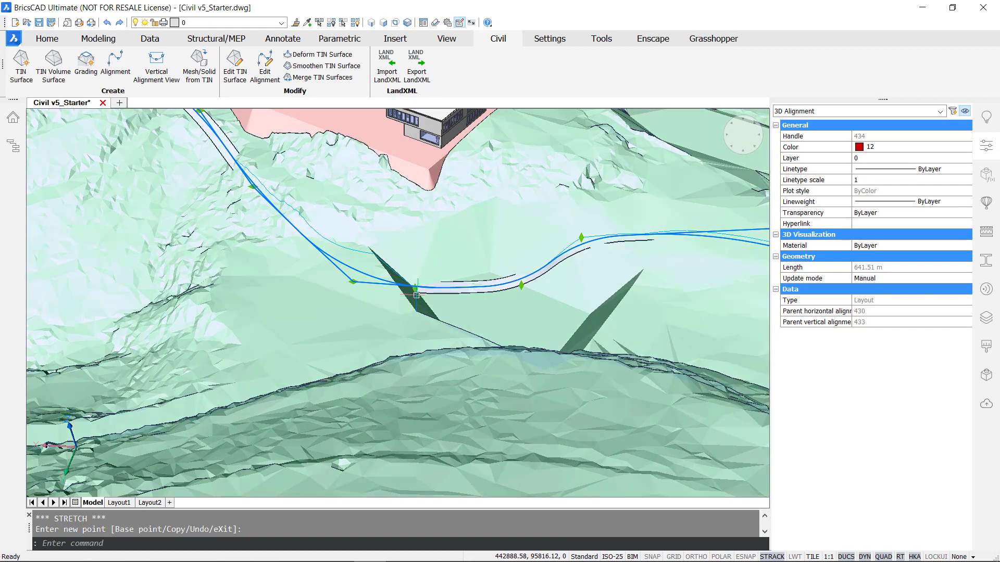
click(416, 288)
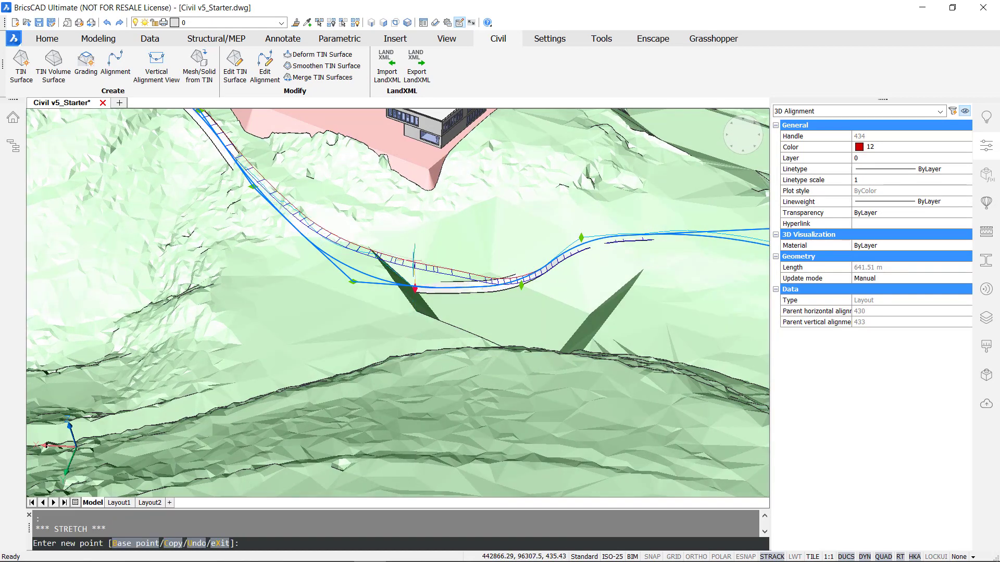
click(484, 274)
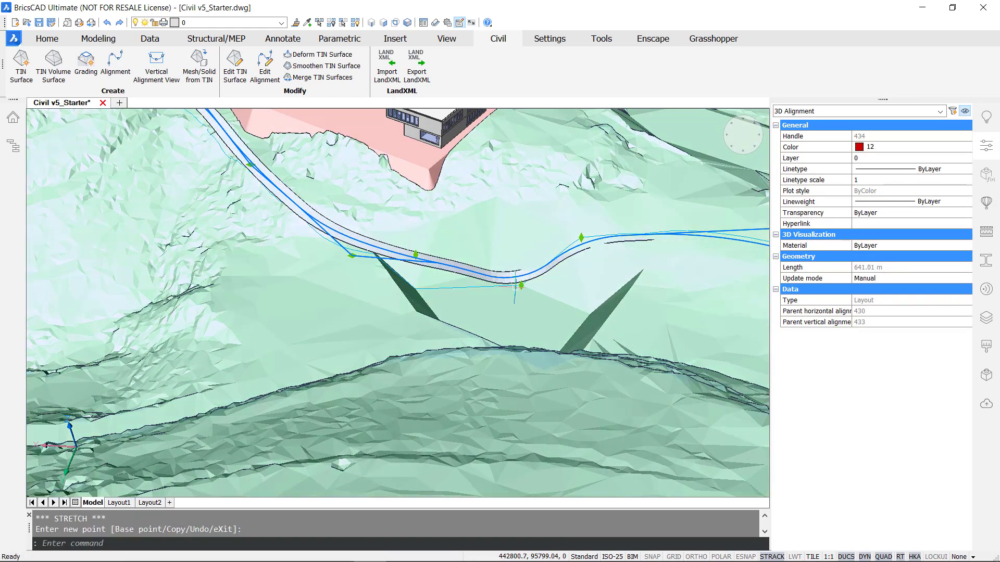
click(520, 285)
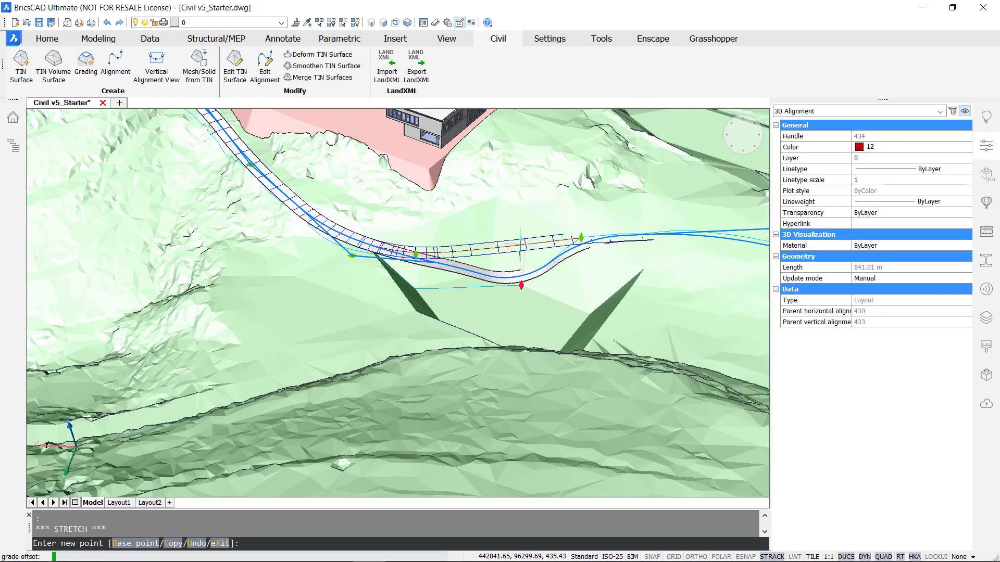
click(515, 241)
Shift the vertical alignment point on the far side of the excavation along the road and lower its elevation
shift+middle_drag(515, 241, 478, 252)
click(478, 253)
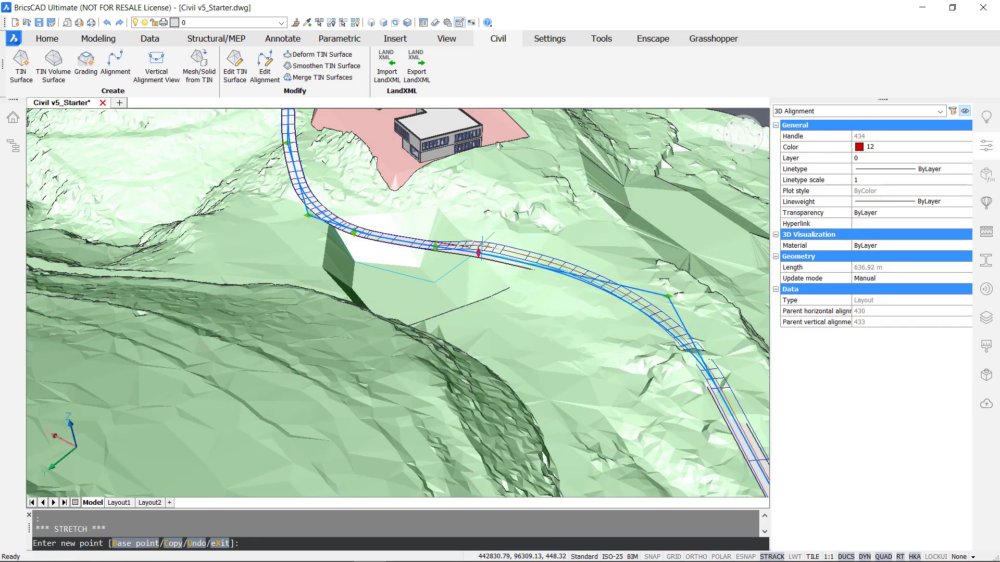
click(494, 254)
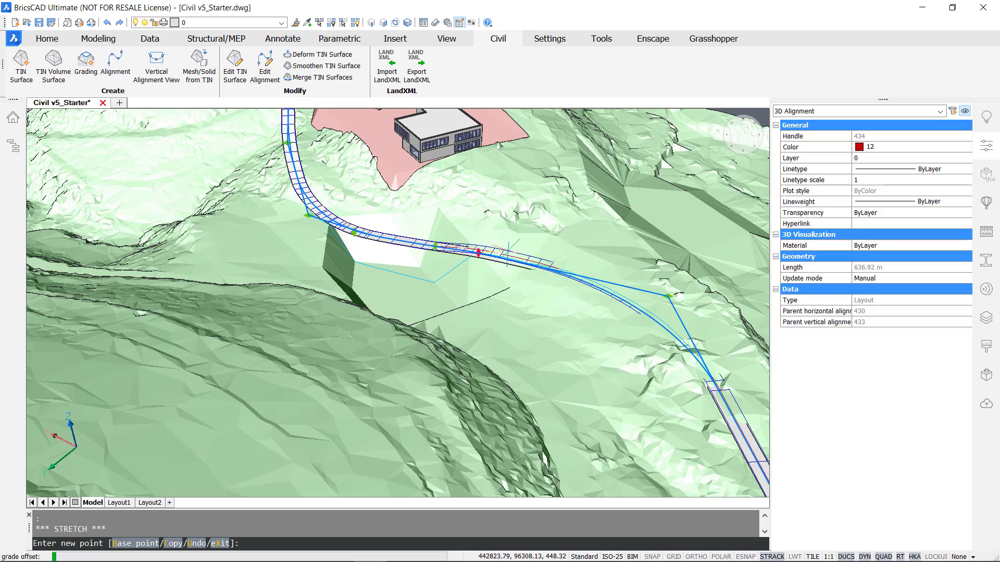
shift+middle_drag(493, 253, 398, 224)
click(399, 224)
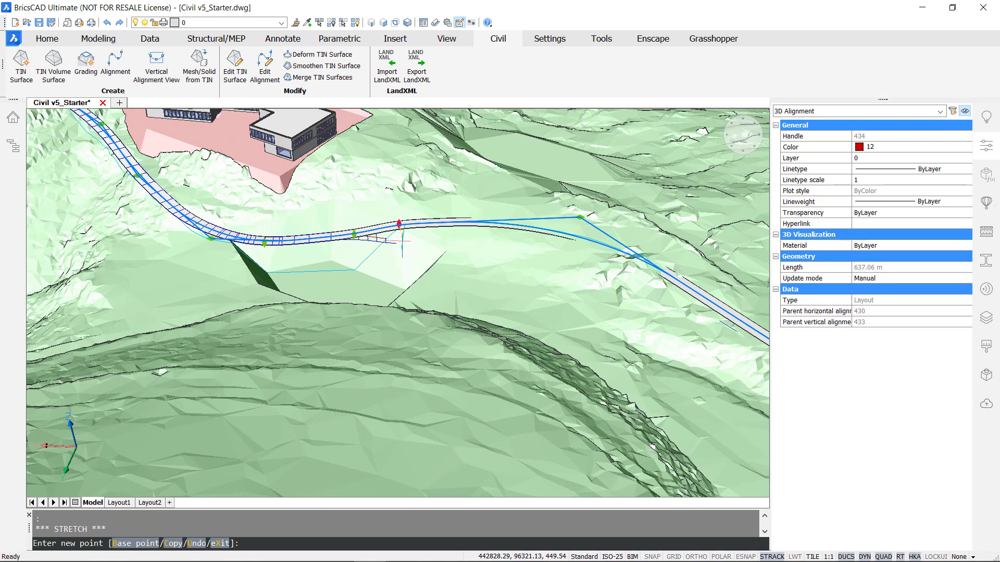
click(402, 241)
Slightly lower the middle vertical alignment point above the excavated area
shift+middle_drag(485, 252, 447, 233)
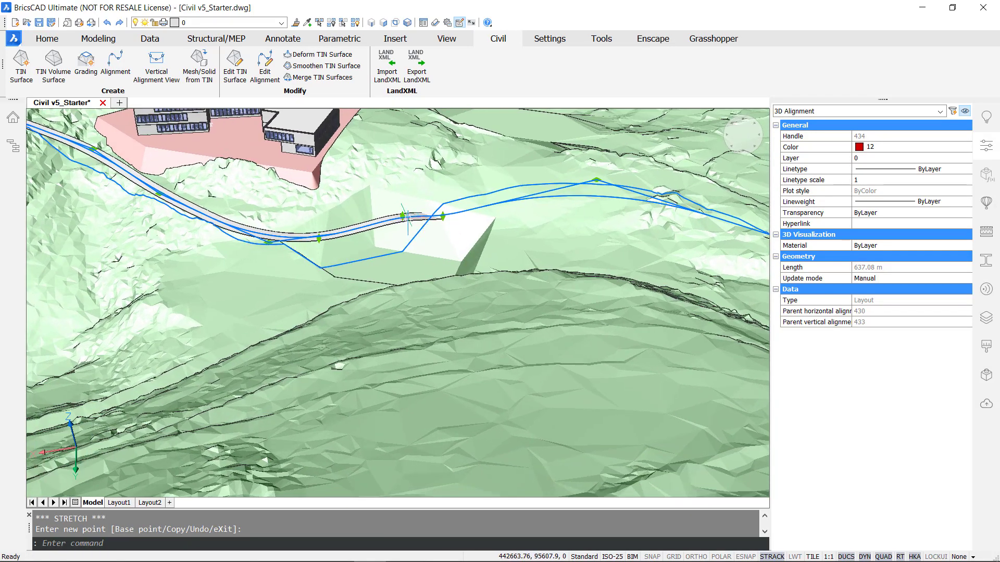
click(402, 215)
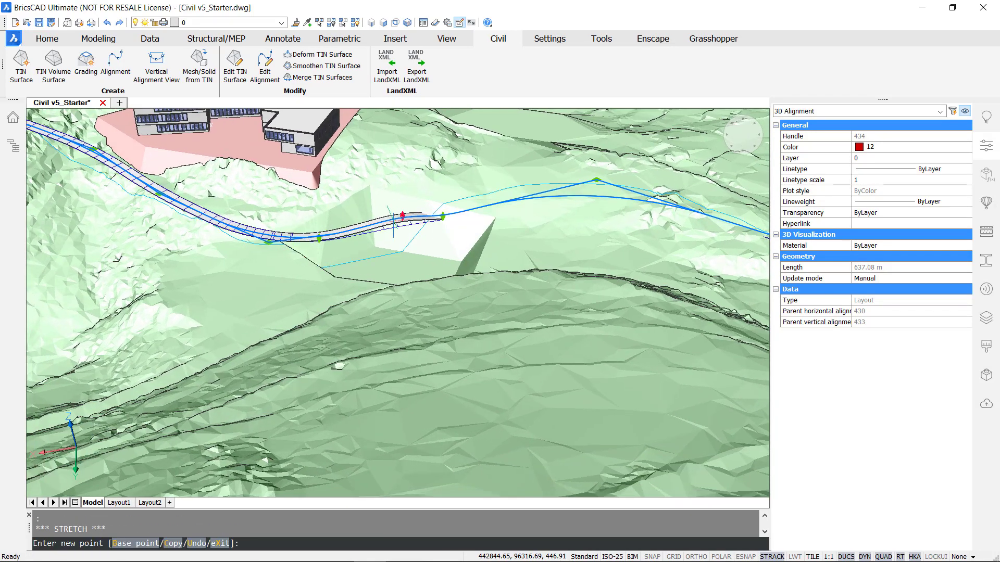
click(395, 226)
Lower the vertical alignment point on the wide curve before the buildings to bring the road closer to the terrain
shift+middle_drag(459, 224, 459, 203)
scroll(545, 199, down, 4)
middle_drag(184, 252, 356, 255)
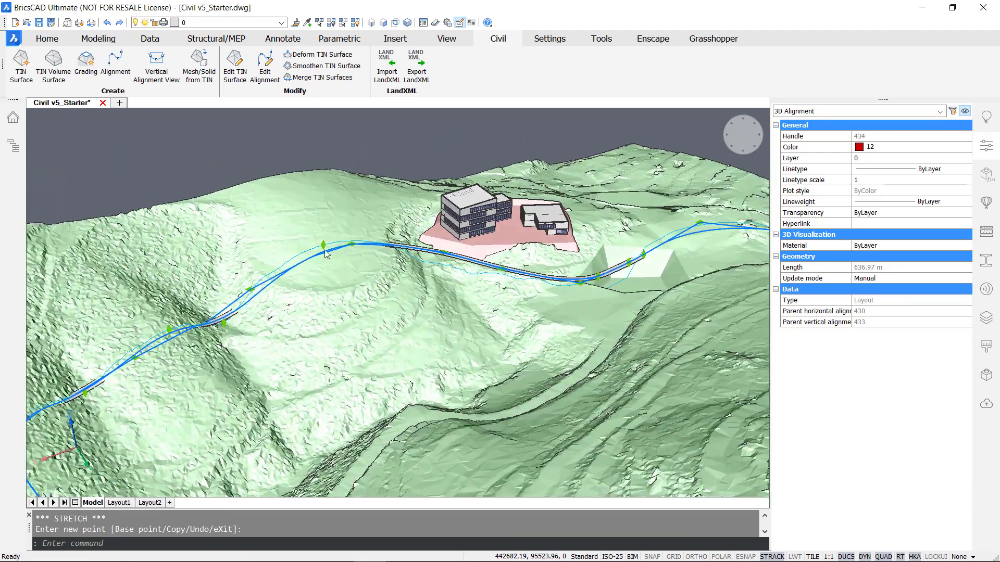
scroll(334, 246, up, 3)
click(341, 239)
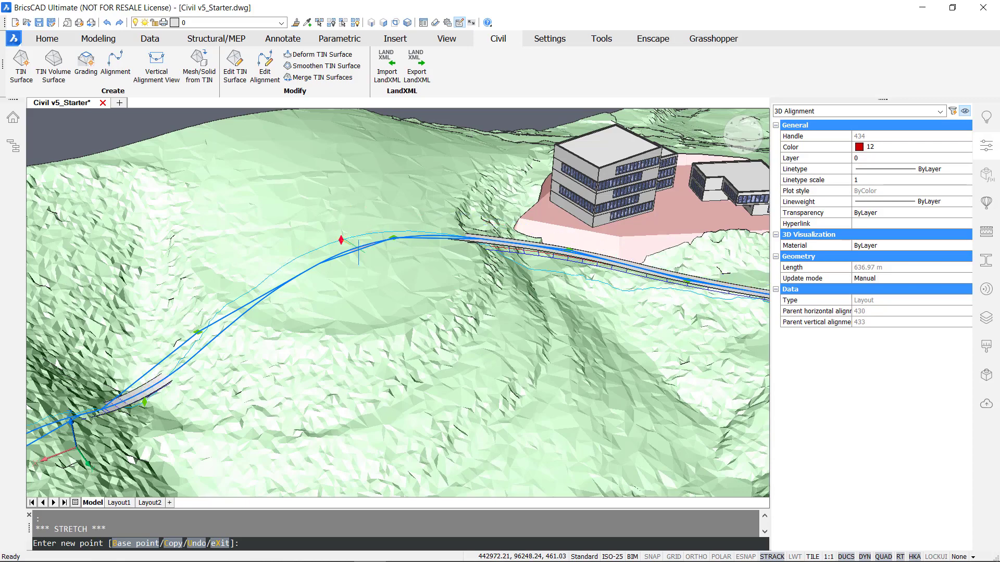
click(341, 249)
Raise the vertical alignment point where the road crosses the gully before the wide curve
shift+middle_drag(313, 249, 315, 283)
click(314, 282)
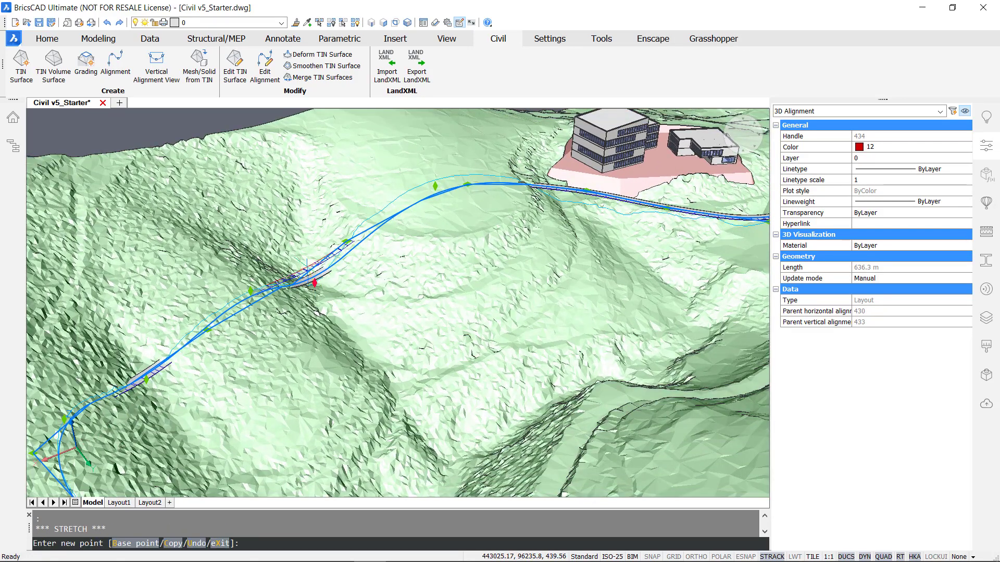
click(307, 267)
Lower the vertical alignment point next to the sharp bend, and clear the alignment selection
mouse_move(308, 268)
shift+middle_down()
mouse_move(274, 266)
mouse_move(405, 242)
mouse_move(301, 275)
shift+middle_up()
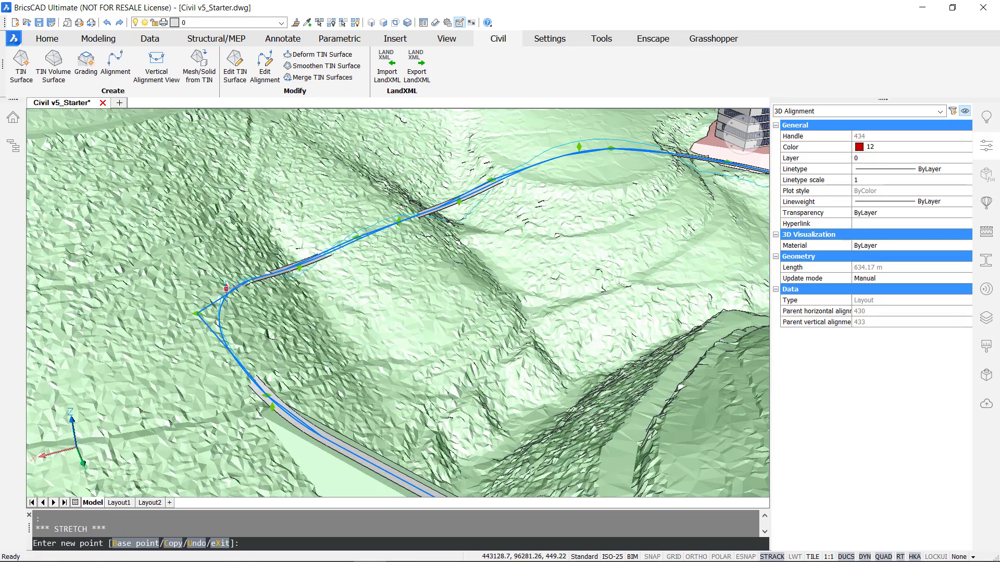
click(229, 290)
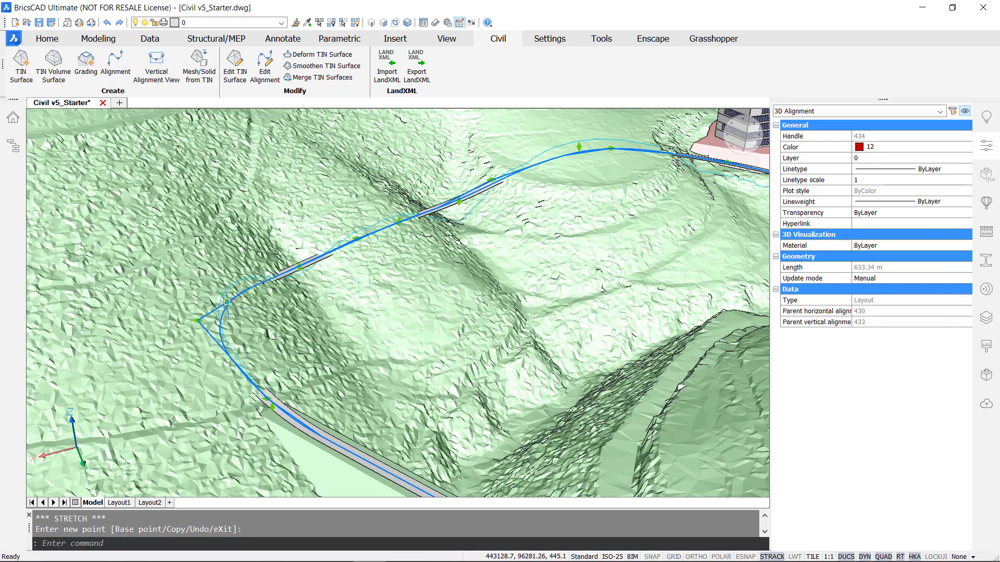
scroll(403, 385, down, 3)
shift+middle_drag(403, 385, 423, 305)
scroll(402, 349, up, 3)
scroll(403, 349, down, 3)
scroll(423, 305, up, 3)
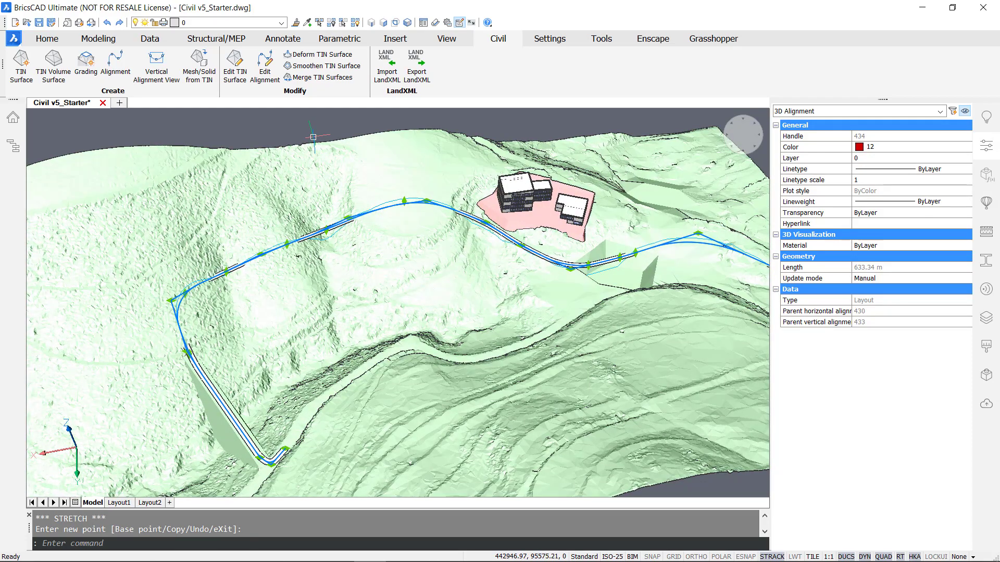
key(Escape)
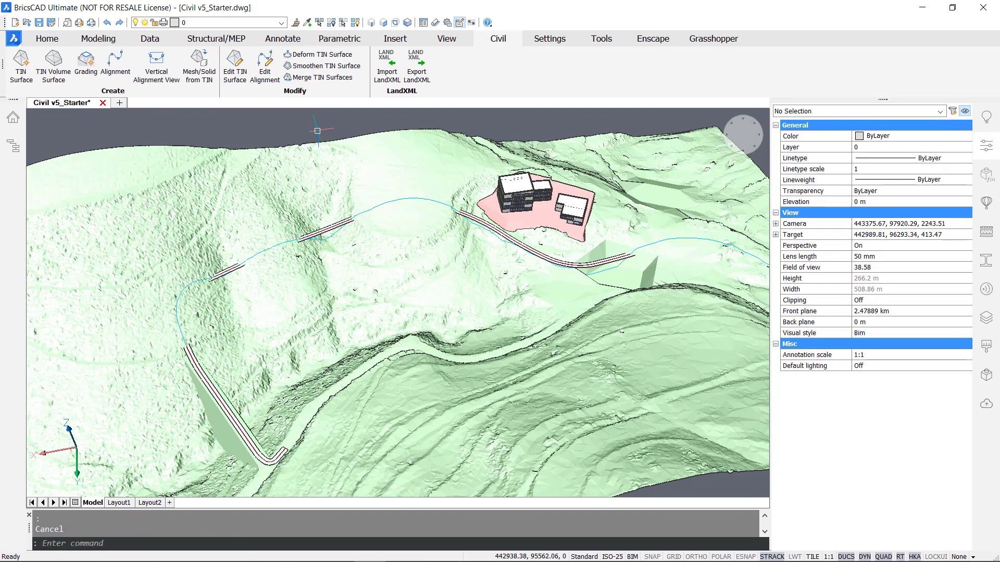
Grade the downhill edge of the road strip crossing the gully to the TIN surface with a 55° slope
shift+middle_drag(317, 127, 400, 129)
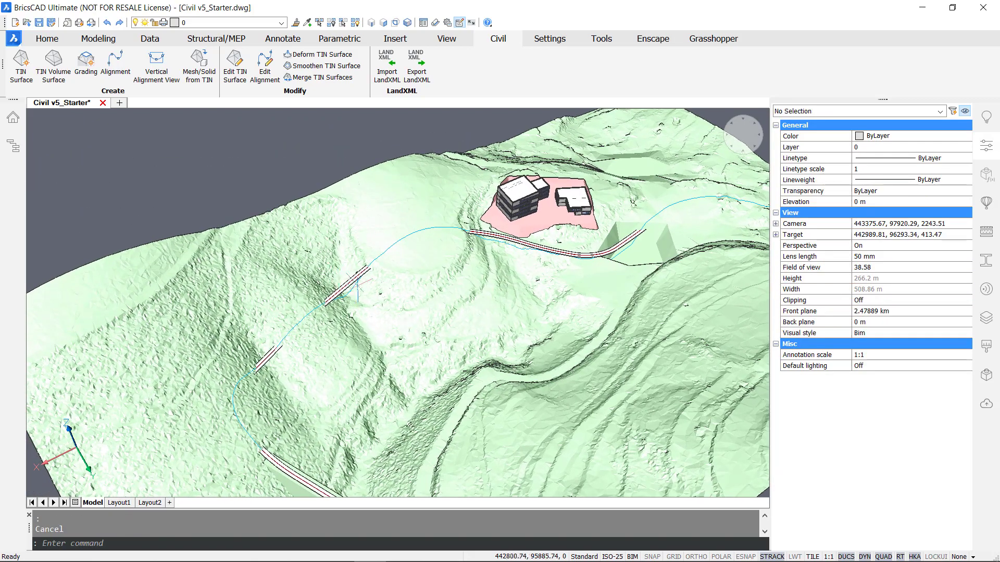
click(87, 62)
scroll(334, 304, up, 6)
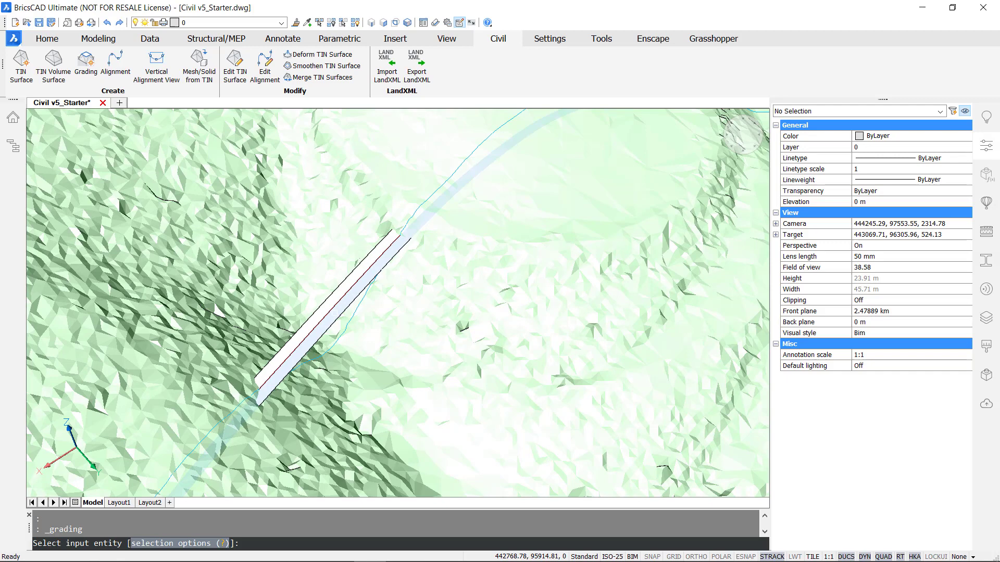
click(335, 313)
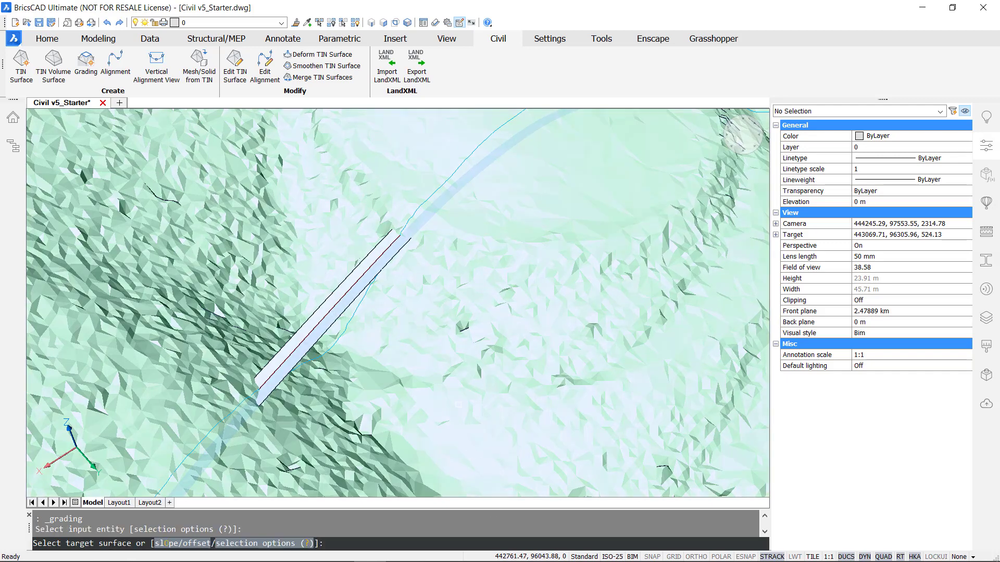
click(458, 404)
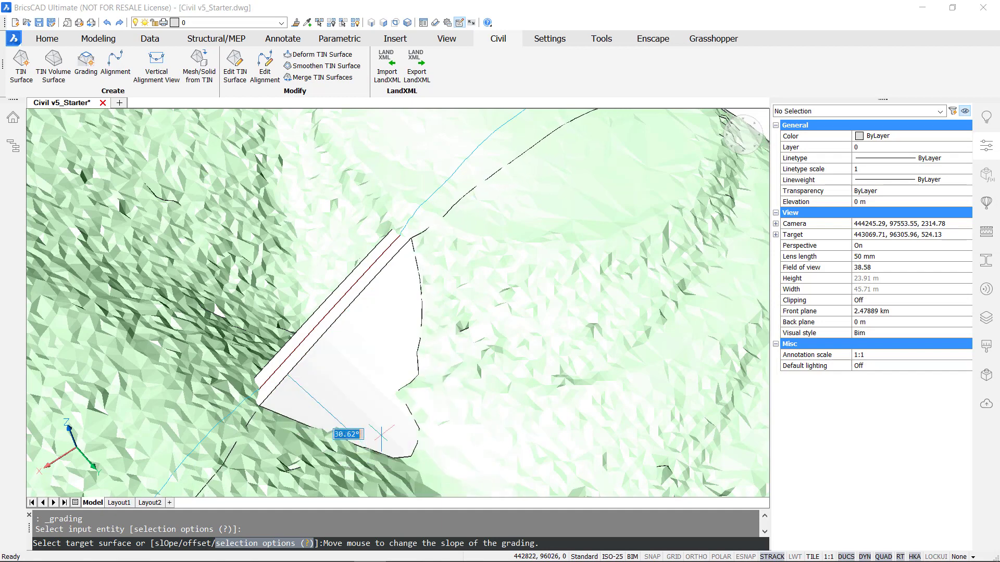
text(55)
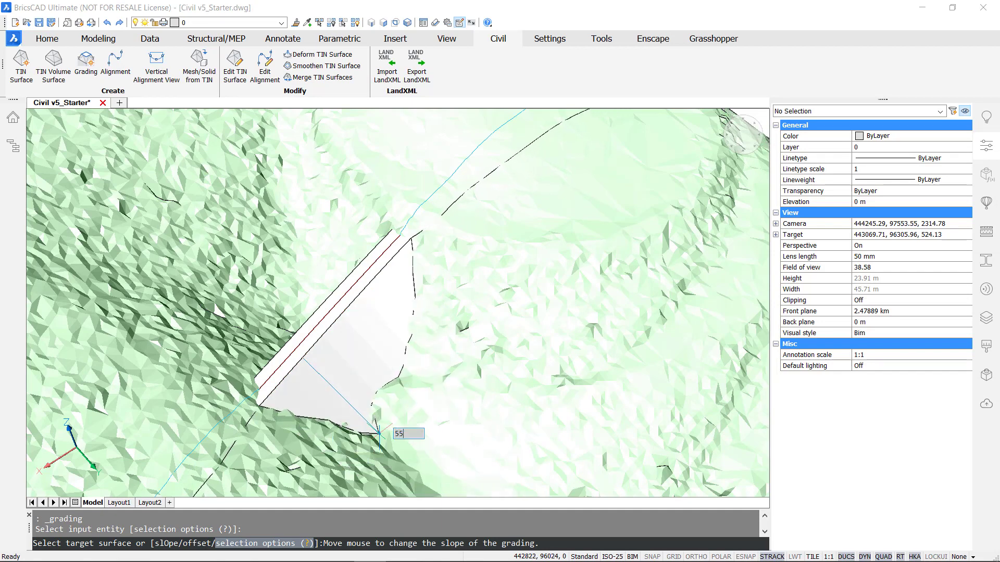
key(Return)
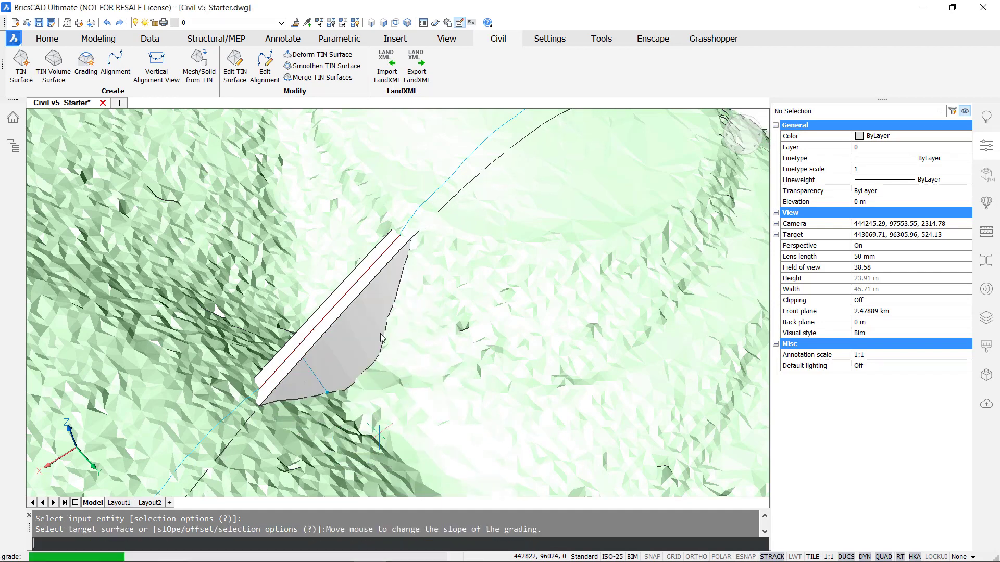
Grade the uphill edge of the road strip crossing the gully to the TIN surface
double_click(337, 302)
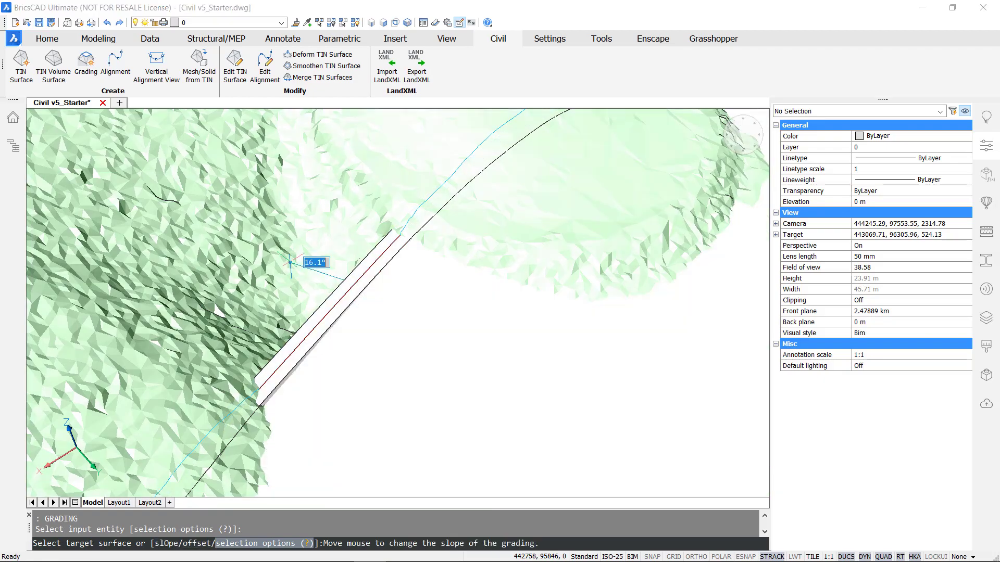
key(Escape)
shift+middle_drag(462, 328, 440, 151)
scroll(350, 353, down, 3)
scroll(449, 172, up, 3)
click(86, 65)
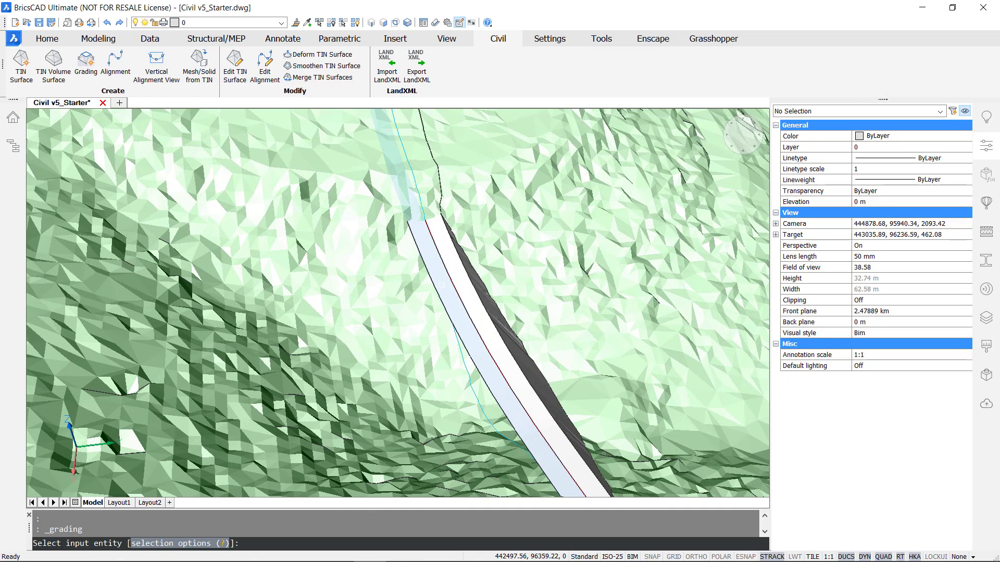
click(443, 292)
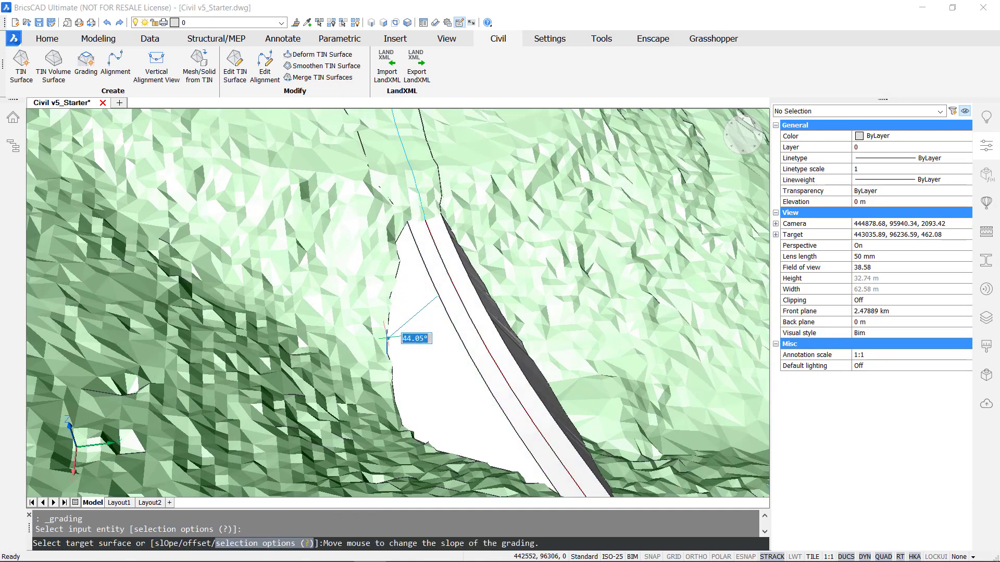
click(387, 348)
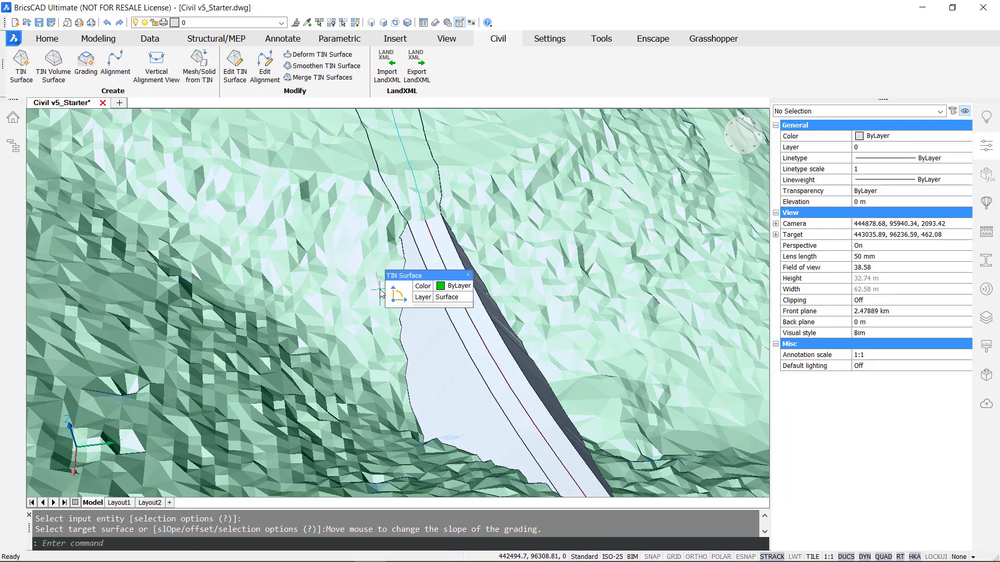
Review the graded road strips along the whole alignment from several viewing angles
scroll(382, 293, down, 8)
shift+middle_drag(383, 294, 318, 294)
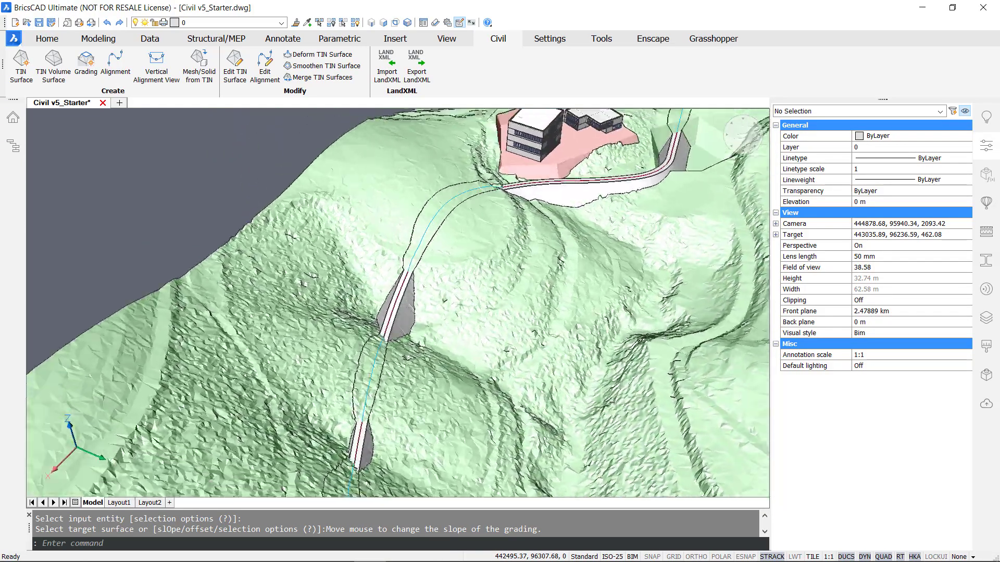
shift+middle_drag(451, 293, 609, 276)
middle_drag(317, 280, 565, 246)
shift+middle_drag(415, 245, 479, 257)
shift+middle_drag(479, 258, 527, 263)
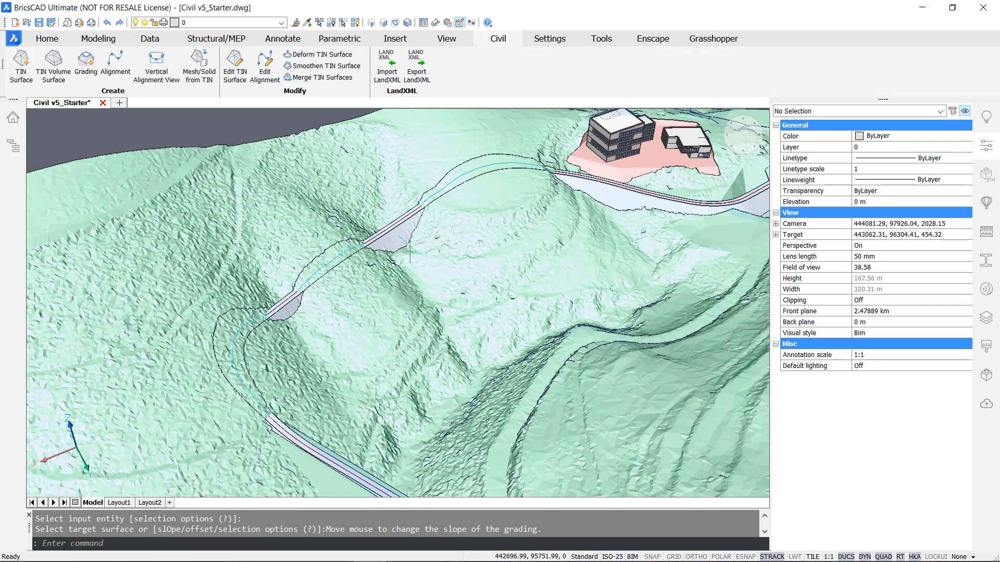
shift+middle_drag(423, 223, 409, 239)
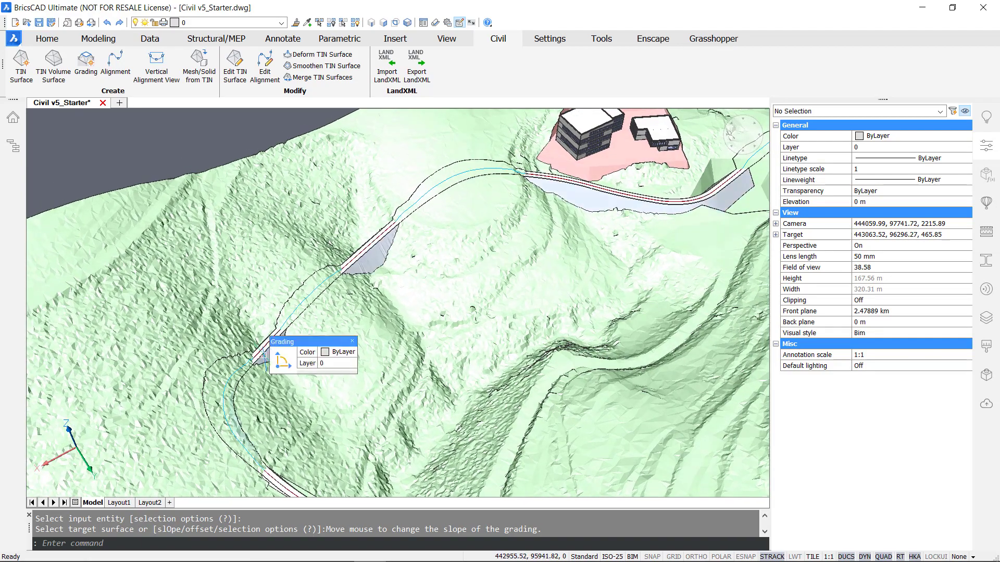
Merge the road strip and the gradings along both of its edges into one TIN surface, removing the merged originals
scroll(265, 357, up, 8)
shift+middle_drag(266, 358, 396, 443)
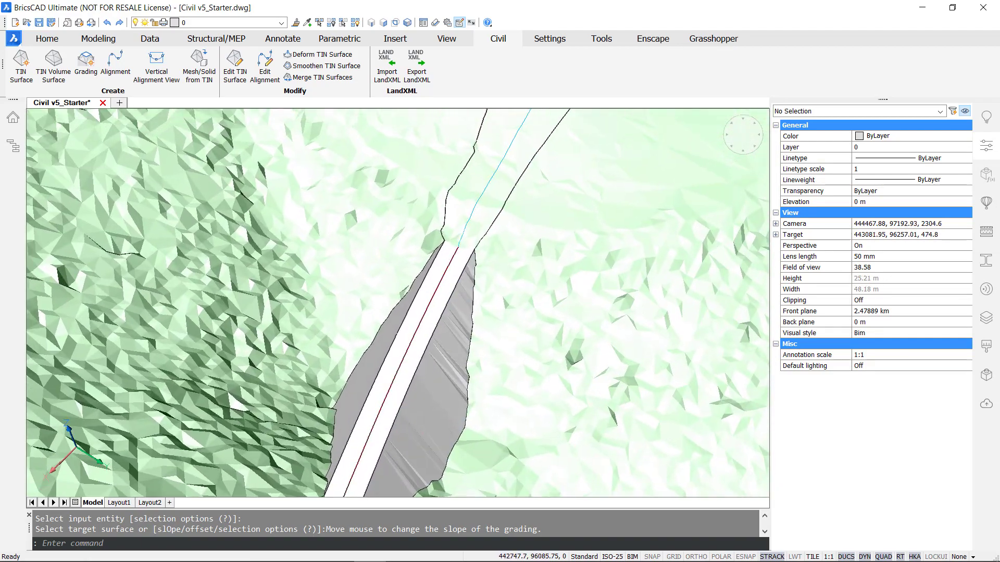
click(312, 82)
click(440, 366)
click(417, 359)
click(399, 354)
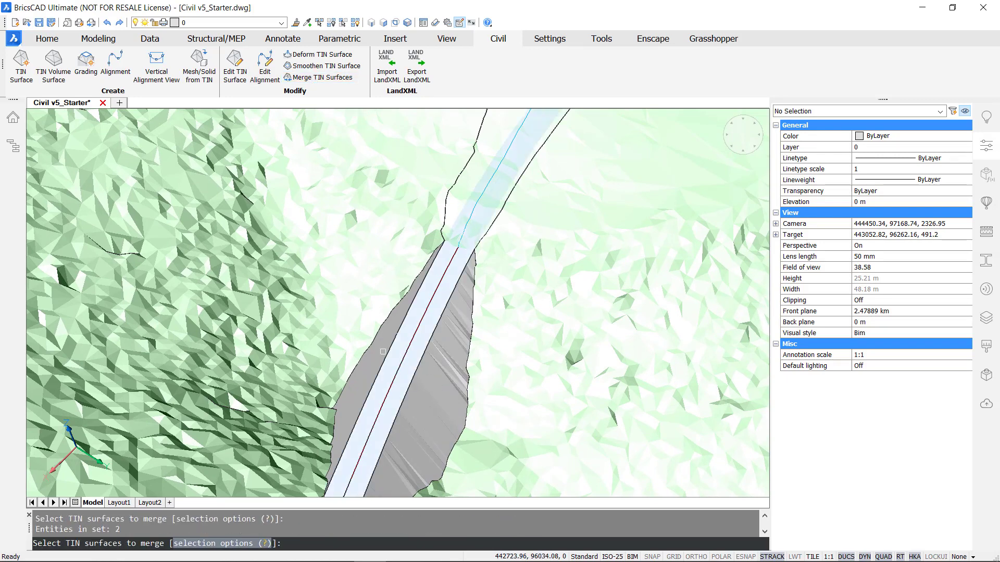
click(383, 352)
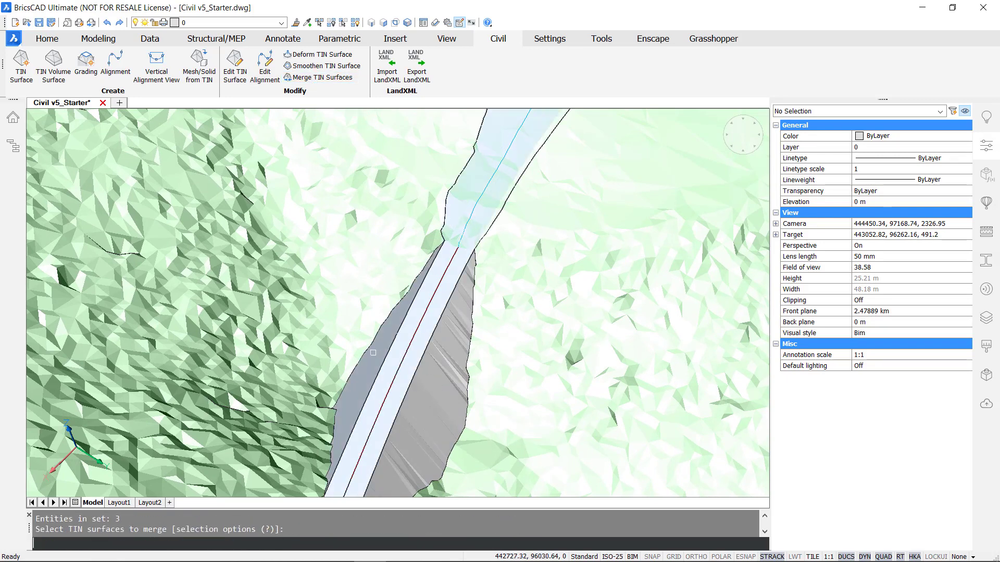
key(Return)
key(Return)
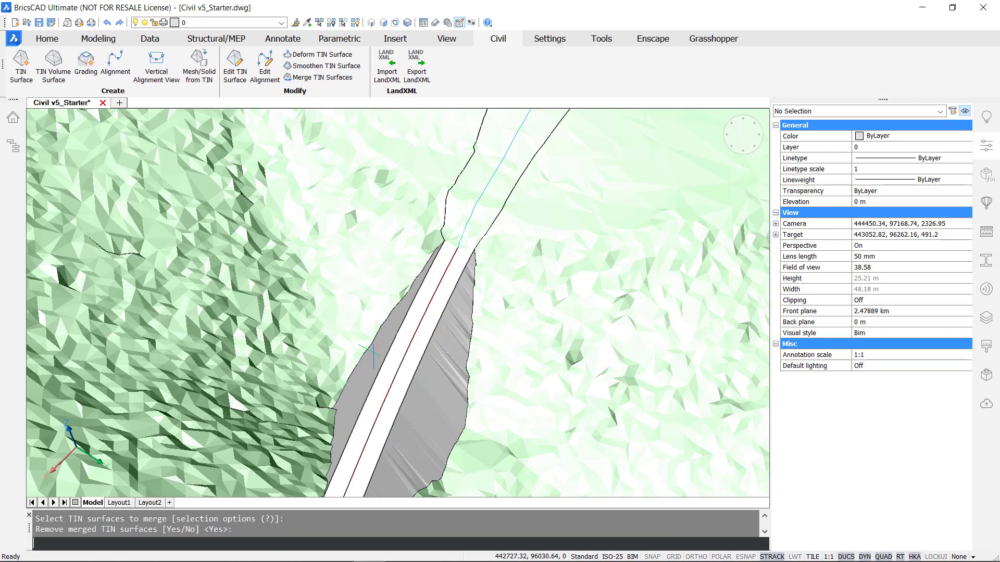
Using Deform with the Contour option, create a new flat TIN surface in the valley beside the lower straight road, at about 428 m elevation
scroll(374, 357, down, 4)
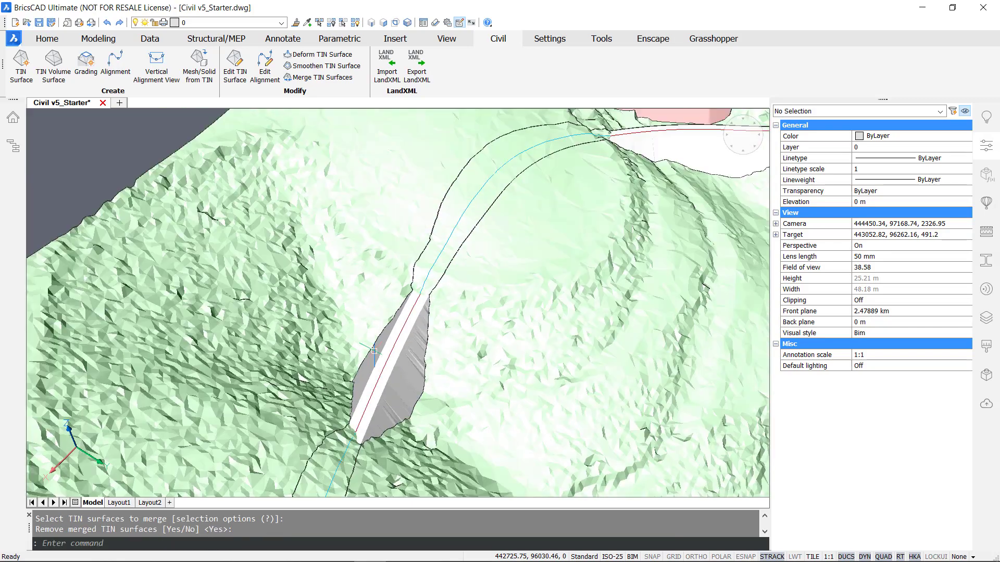
shift+middle_drag(374, 357, 276, 353)
scroll(323, 318, down, 3)
shift+middle_drag(468, 341, 450, 298)
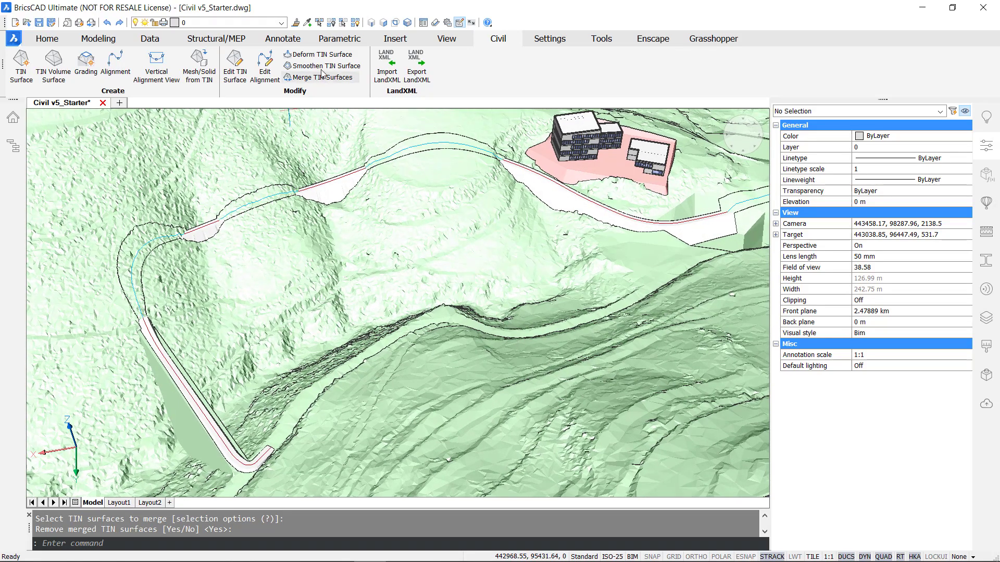
click(319, 54)
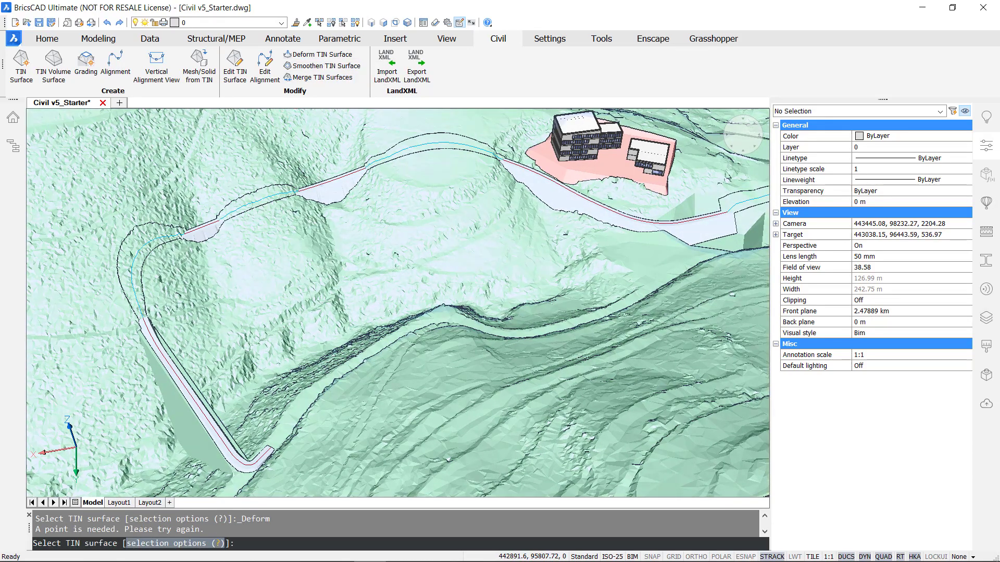
click(312, 327)
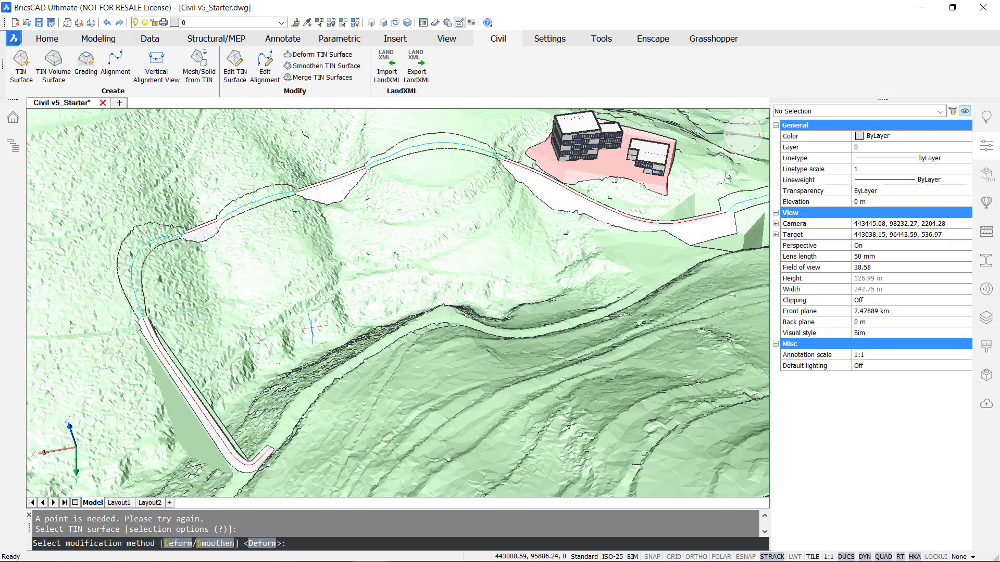
text(d)
key(Return)
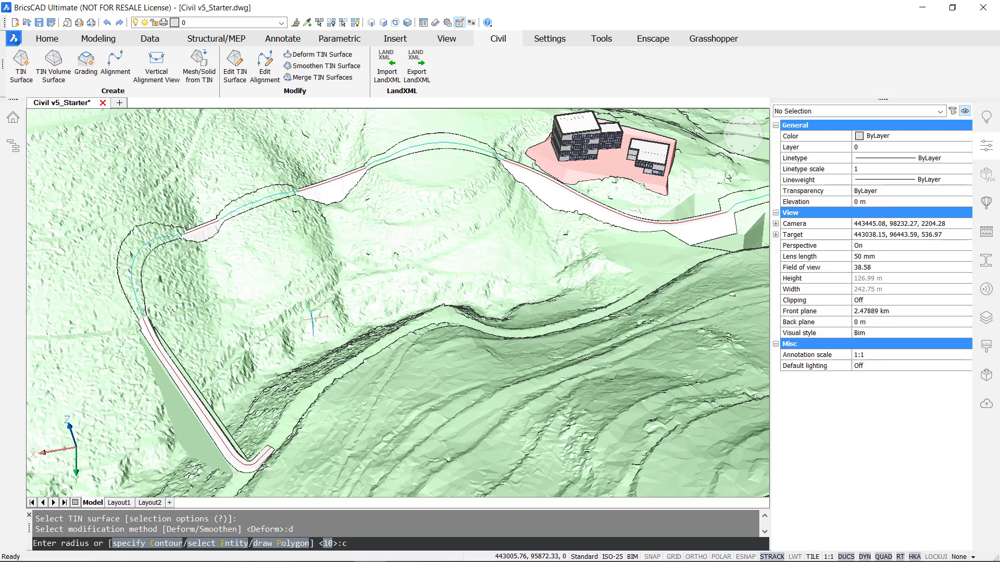
key(Return)
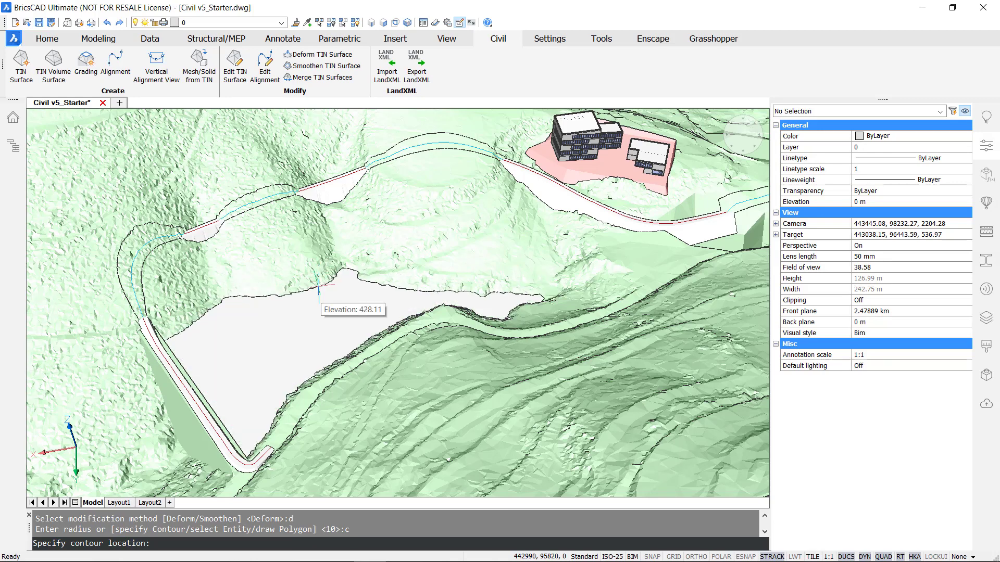
click(319, 285)
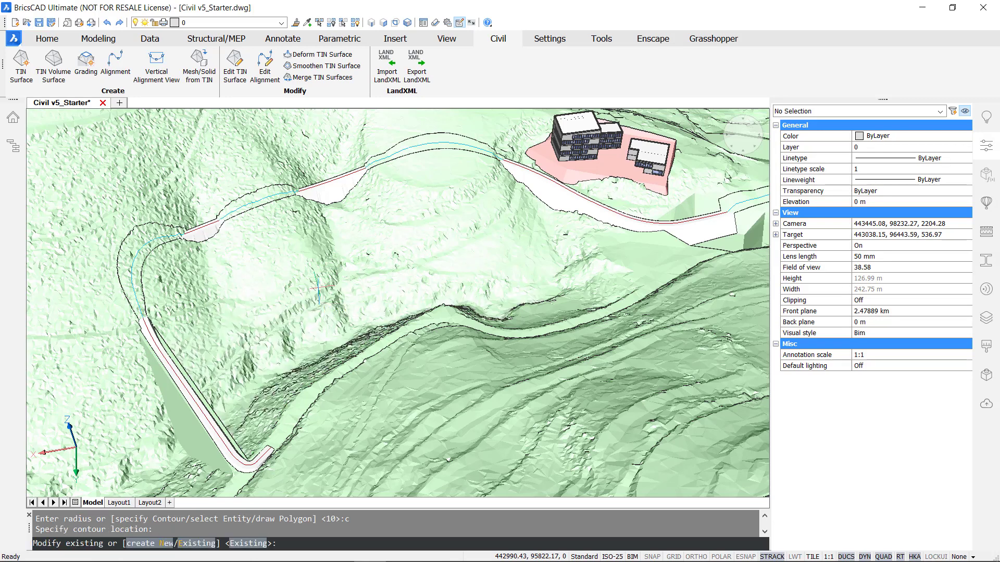
key(Return)
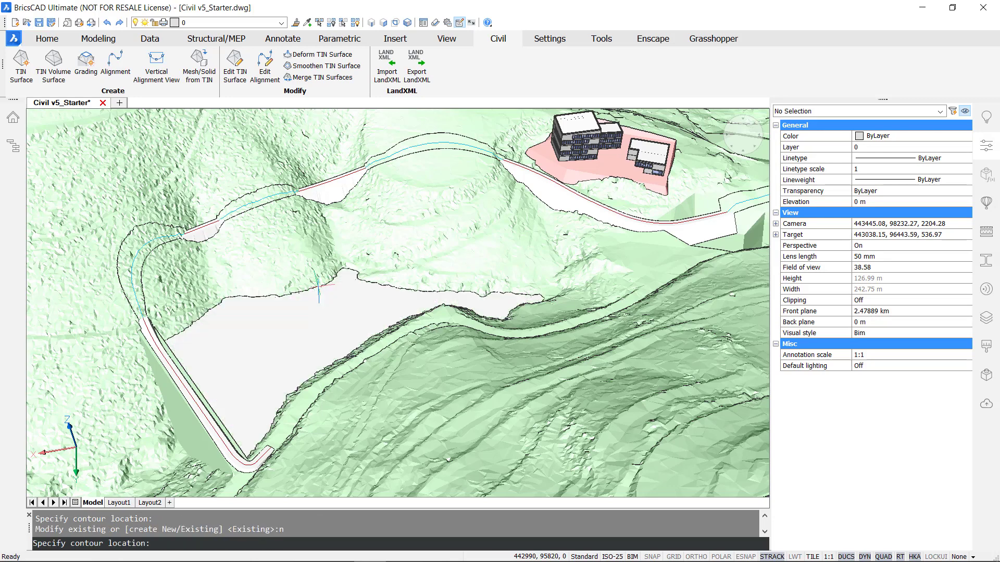
click(316, 312)
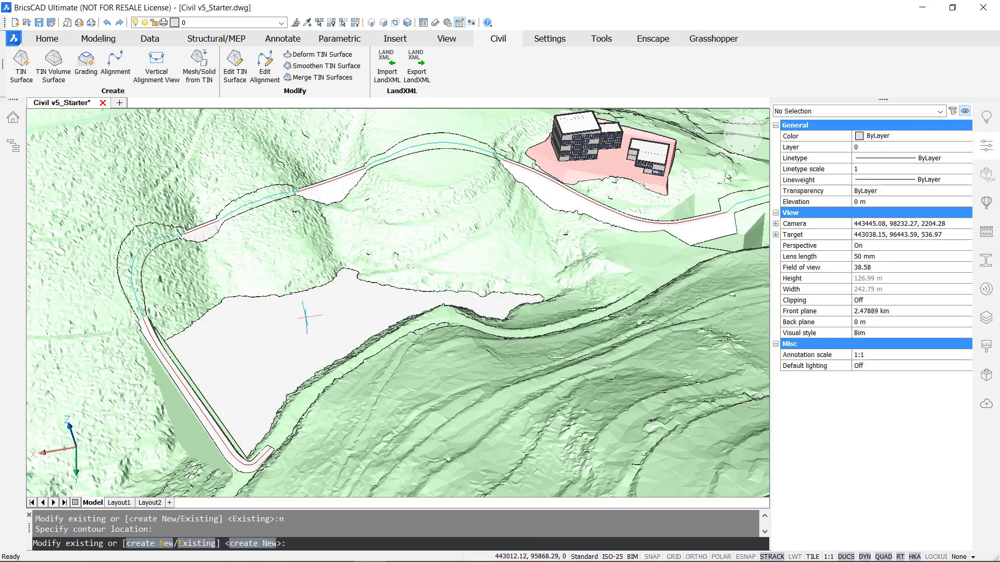
key(Return)
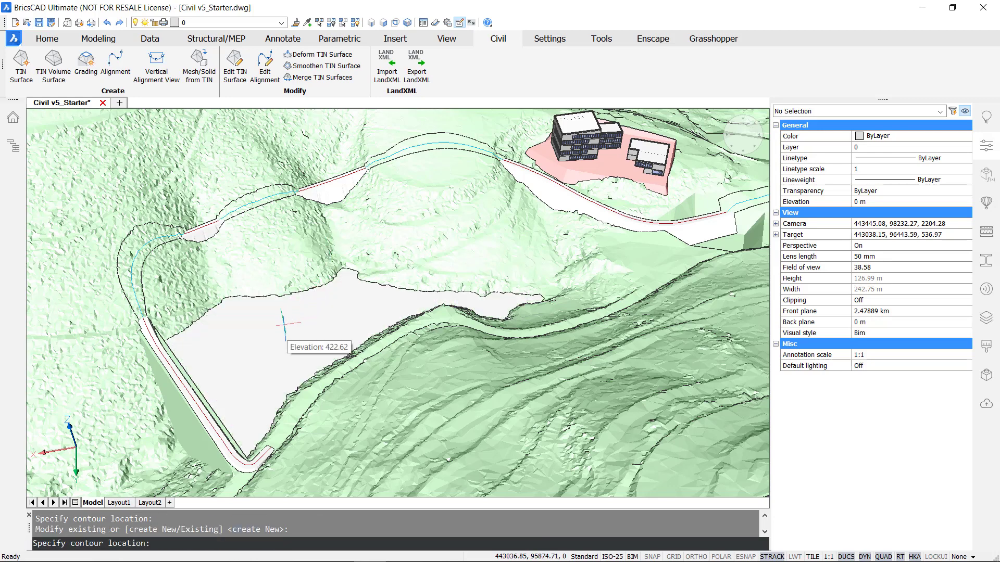
key(Escape)
Assign the new flat contour surface in the valley to the Water layer, and clear the selection
mouse_move(275, 334)
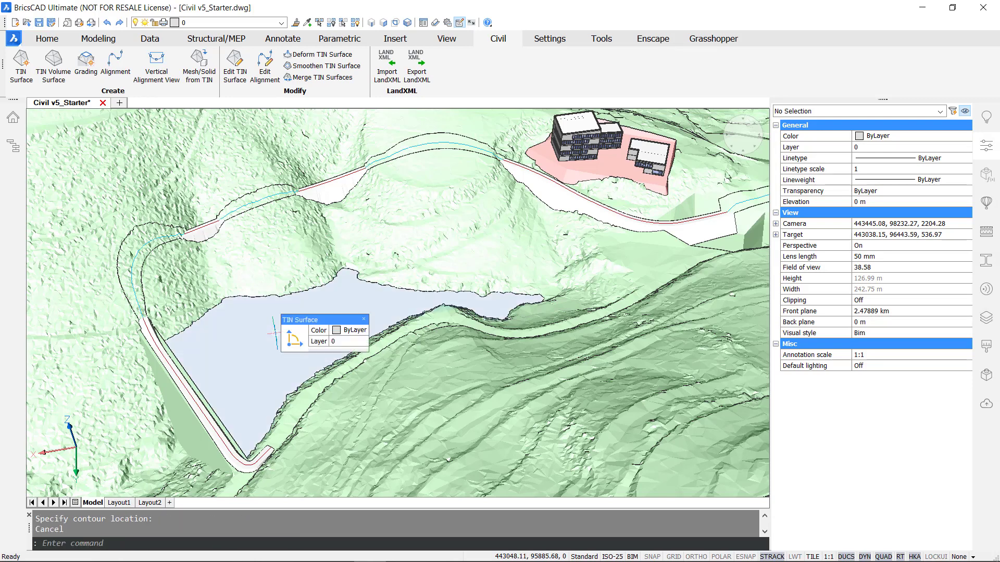
click(352, 335)
click(352, 335)
click(347, 342)
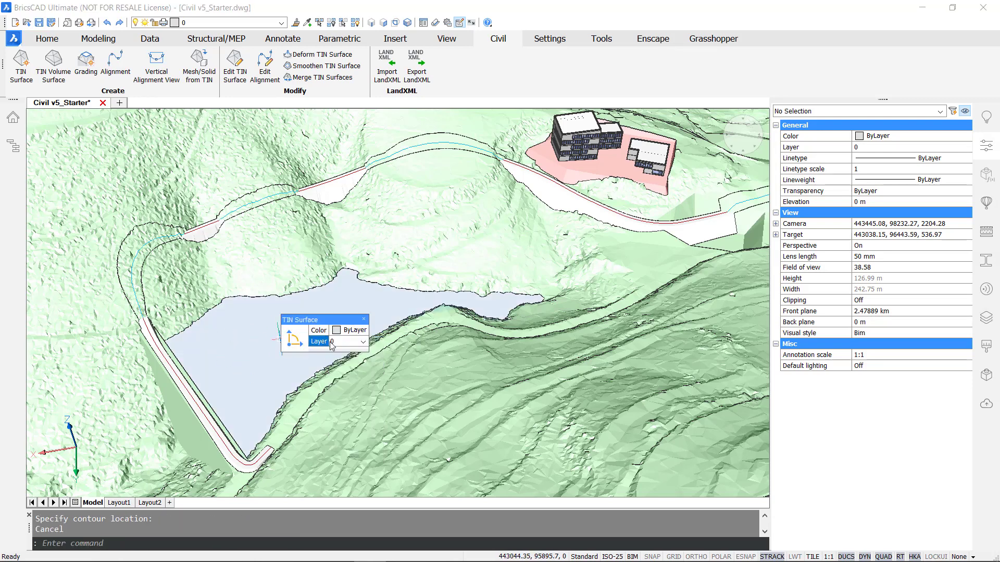
click(349, 343)
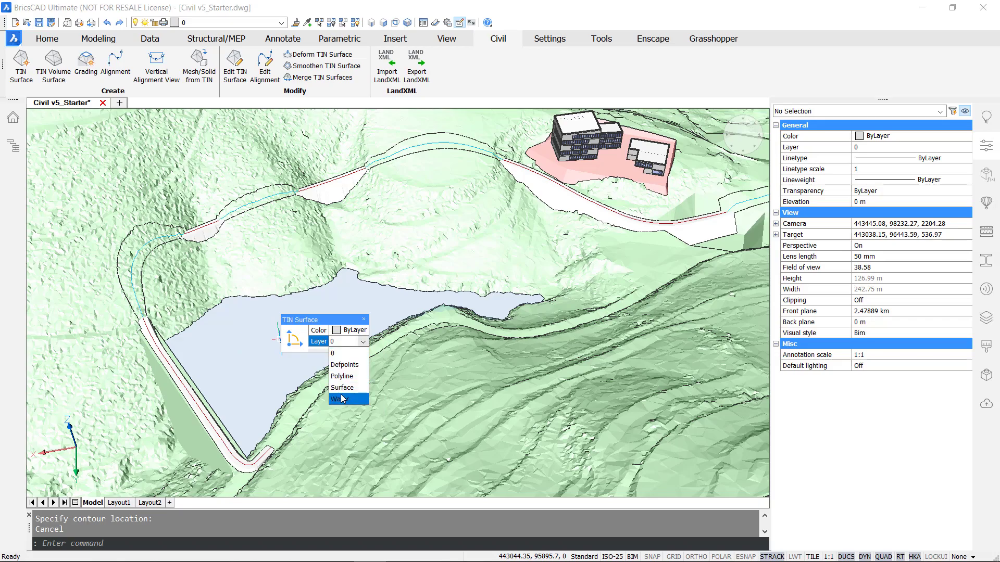
click(341, 395)
key(Escape)
Create a TIN volume surface with the terrain as base and the merged road surface as comparison, without a bounding area
middle_drag(317, 311, 323, 260)
scroll(292, 318, down, 3)
middle_drag(230, 253, 348, 240)
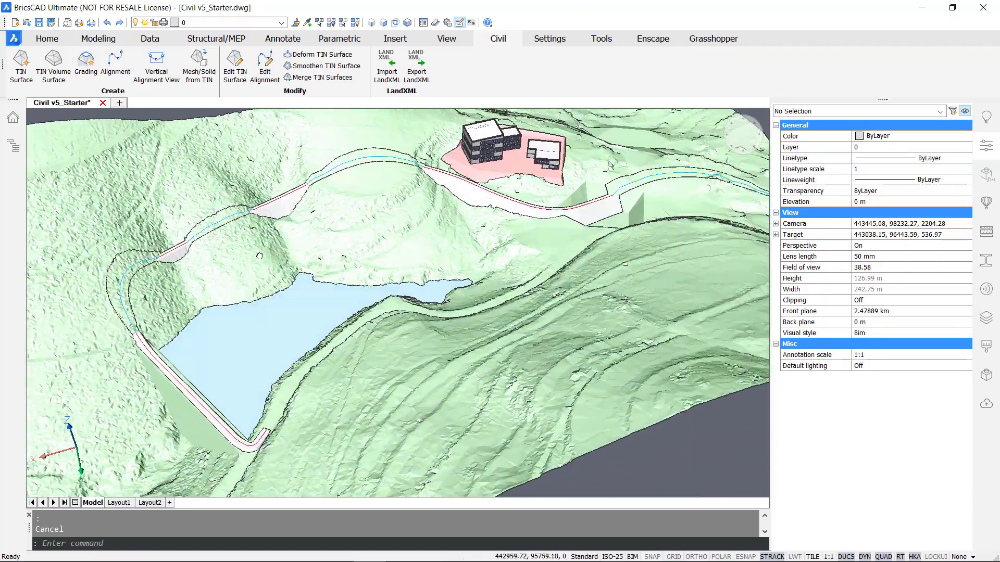
click(52, 76)
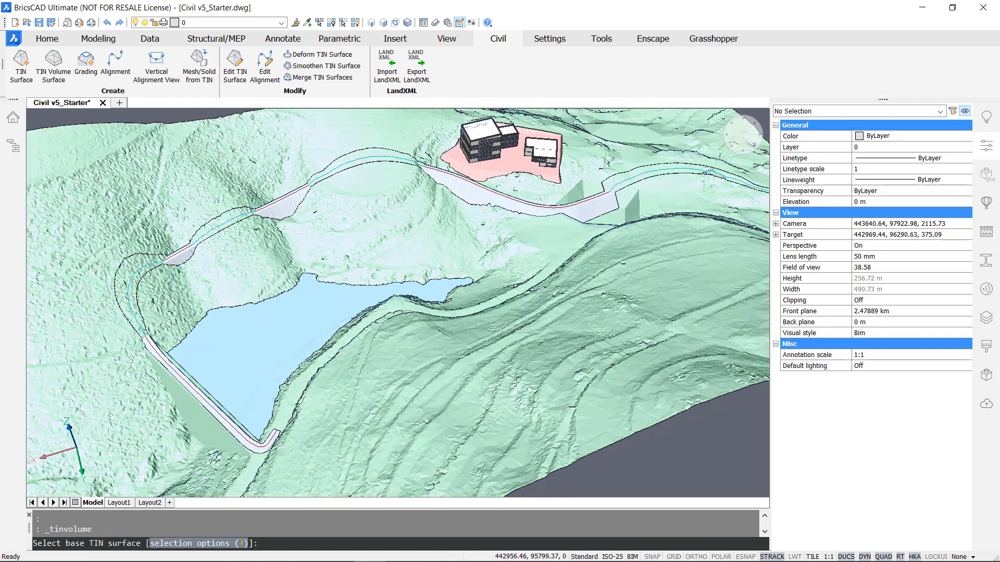
click(258, 258)
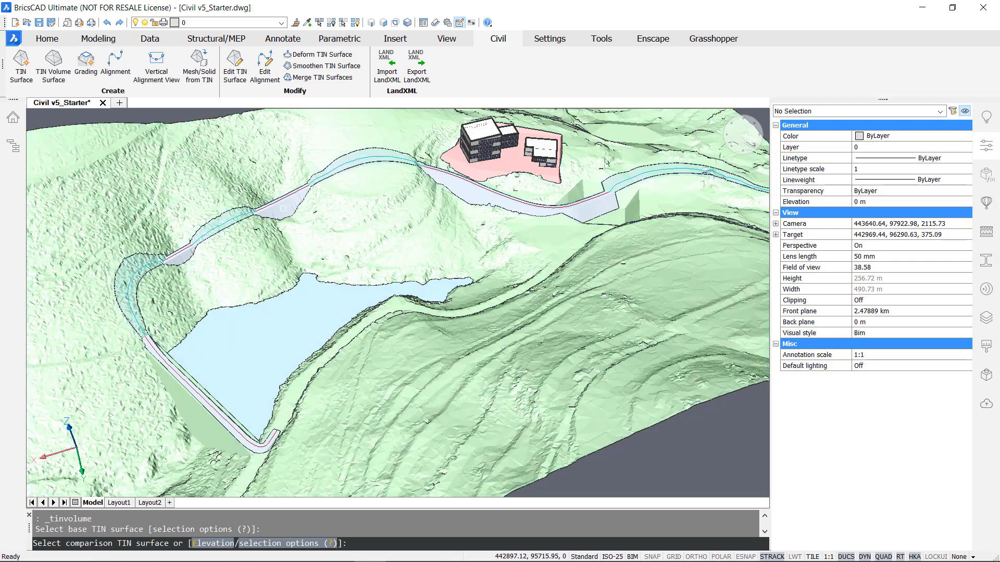
click(283, 209)
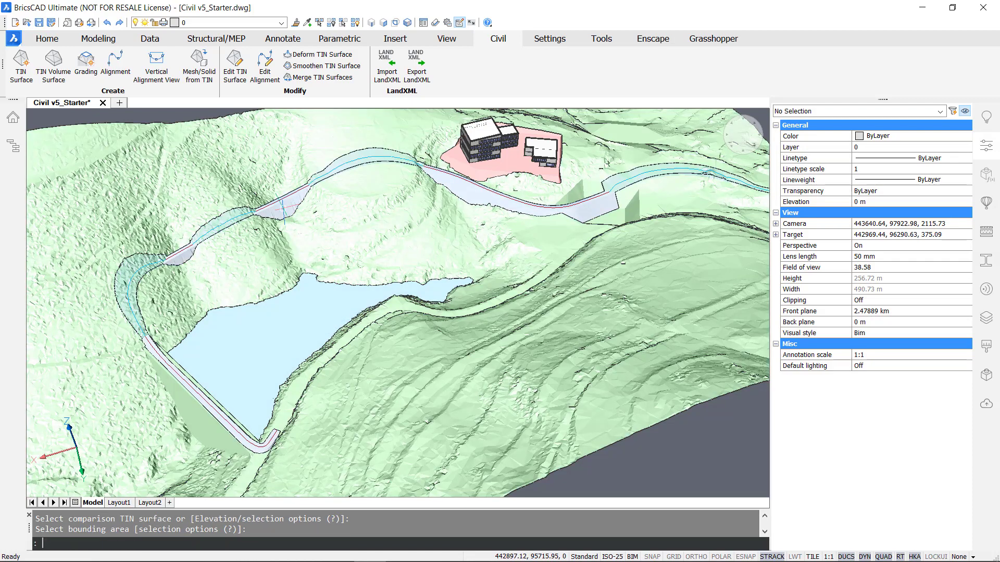
Select the road's TIN volume surface below the terrain and check its cut and fill volumes
scroll(283, 210, down, 5)
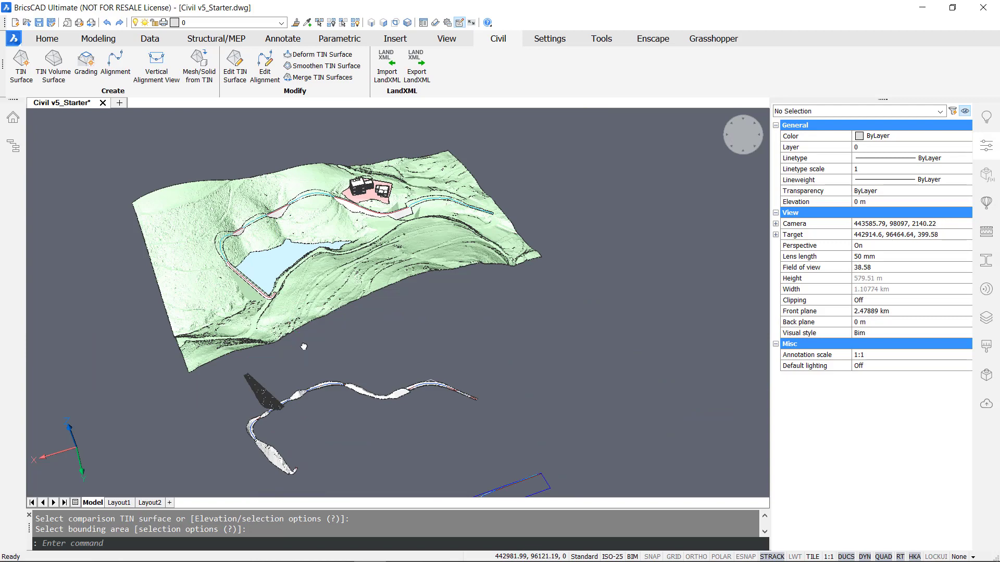
middle_drag(304, 343, 343, 288)
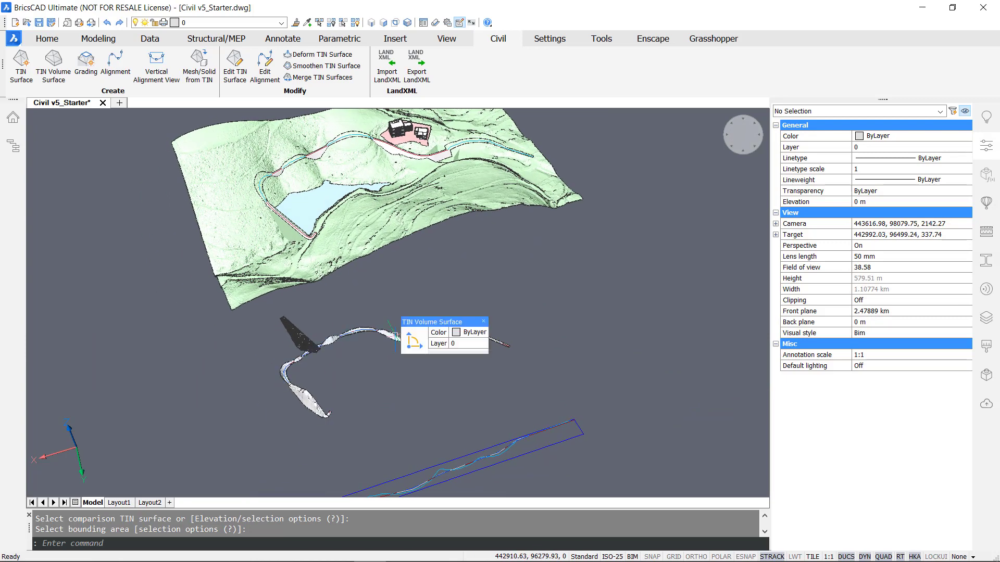
click(396, 337)
key(Escape)
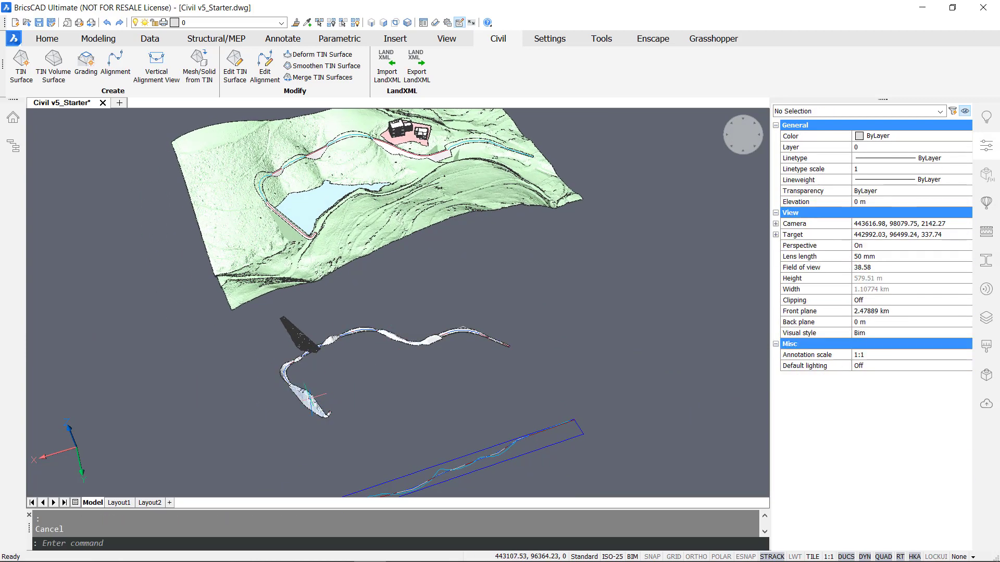
click(284, 369)
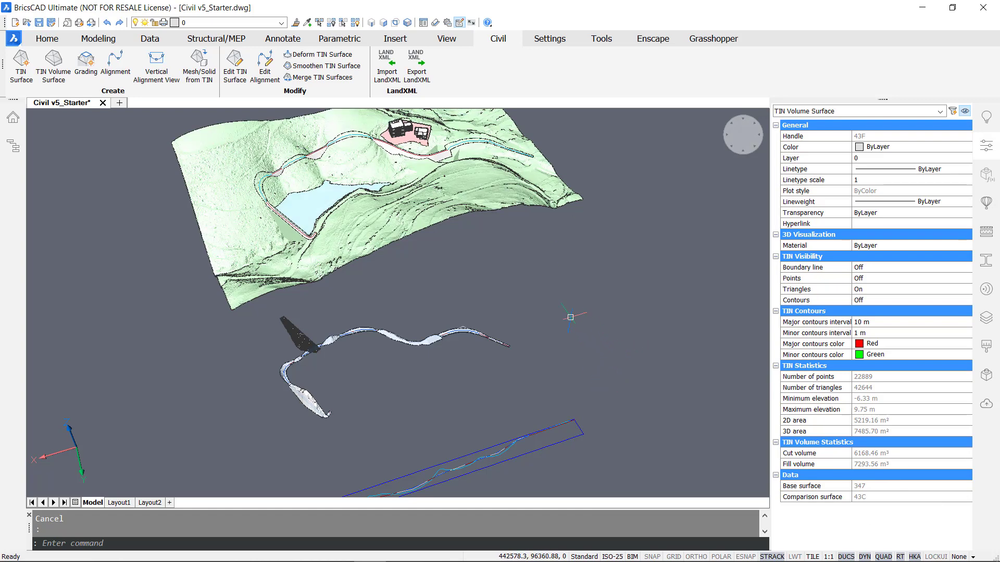
key(Escape)
Create a TIN volume surface with the terrain as base and the water surface as comparison, without a bounding area, and check its volumes
middle_drag(444, 358, 439, 380)
scroll(296, 191, up, 1)
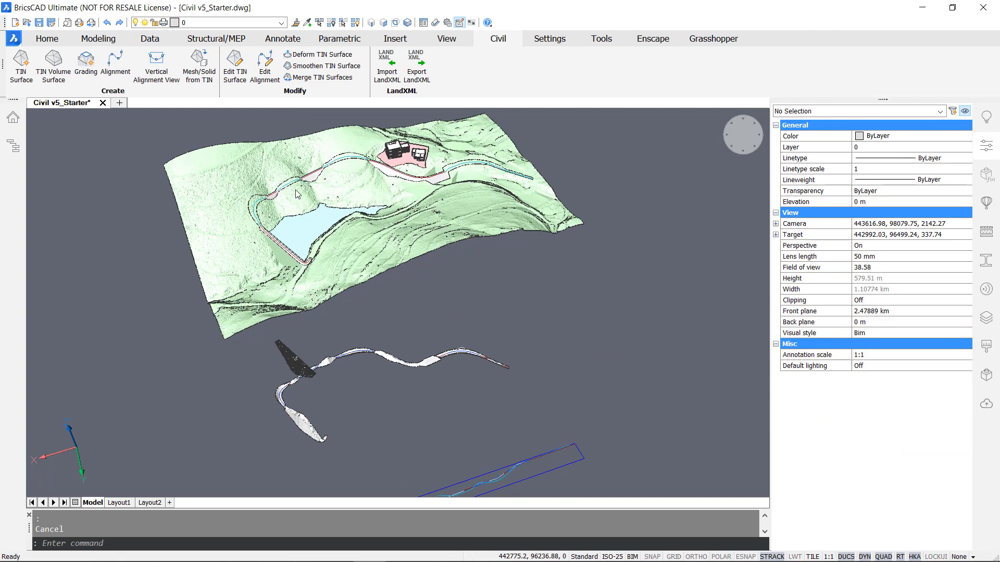
scroll(296, 194, up, 1)
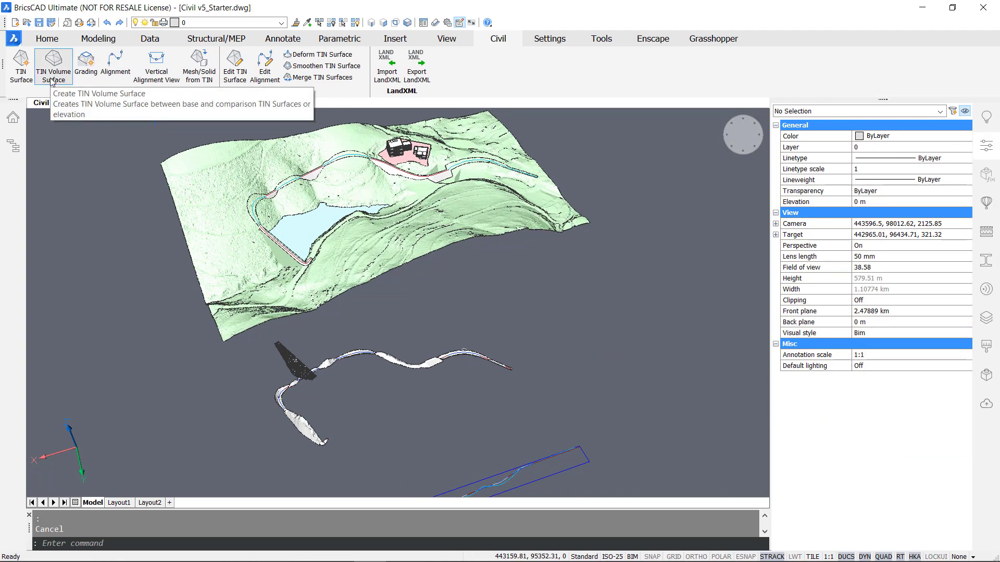
click(53, 78)
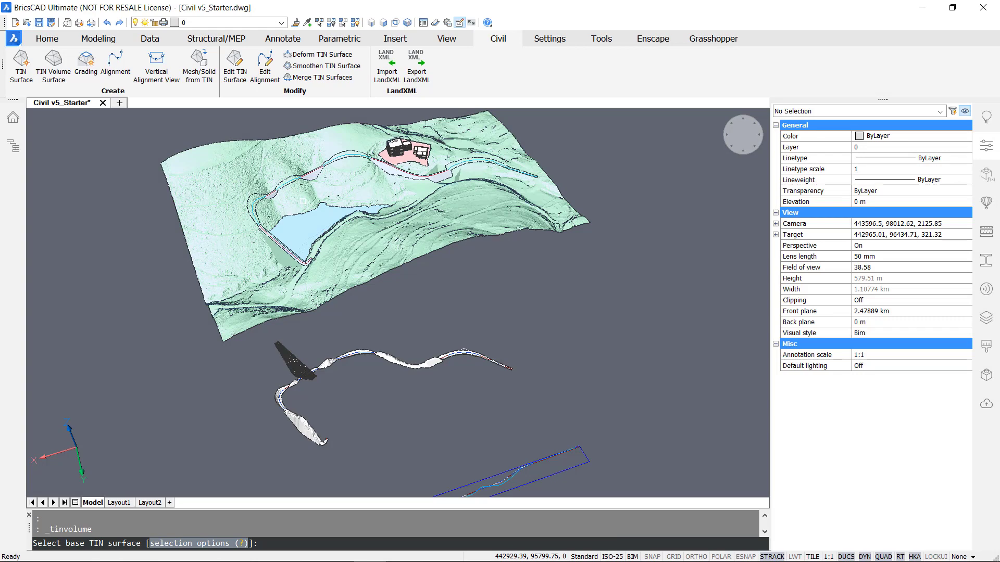
click(303, 200)
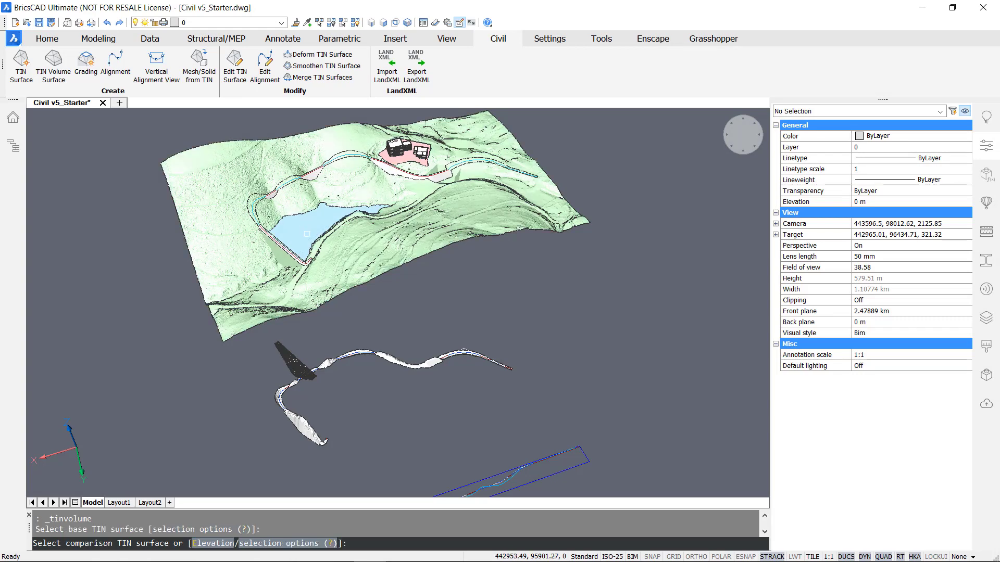
click(306, 234)
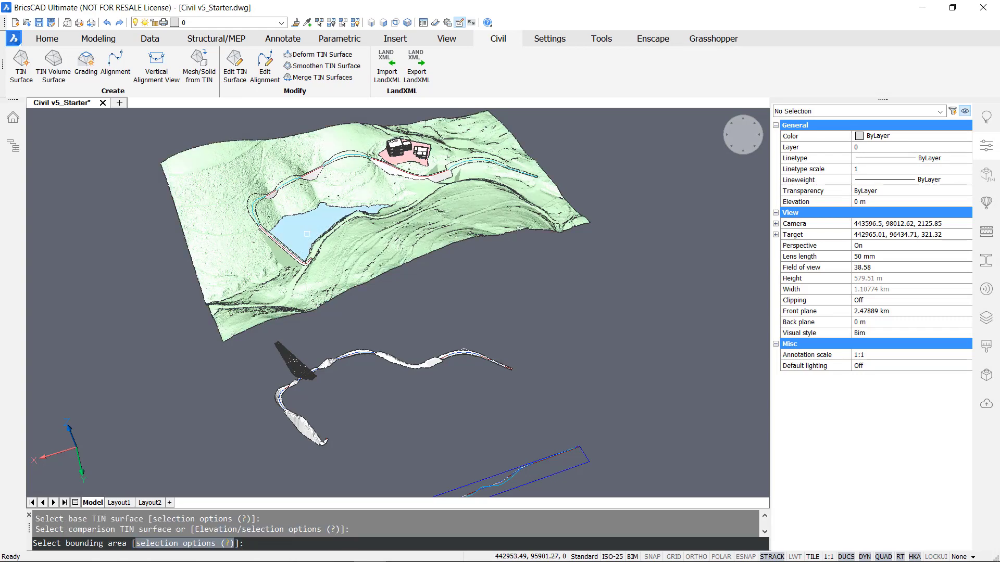
key(Return)
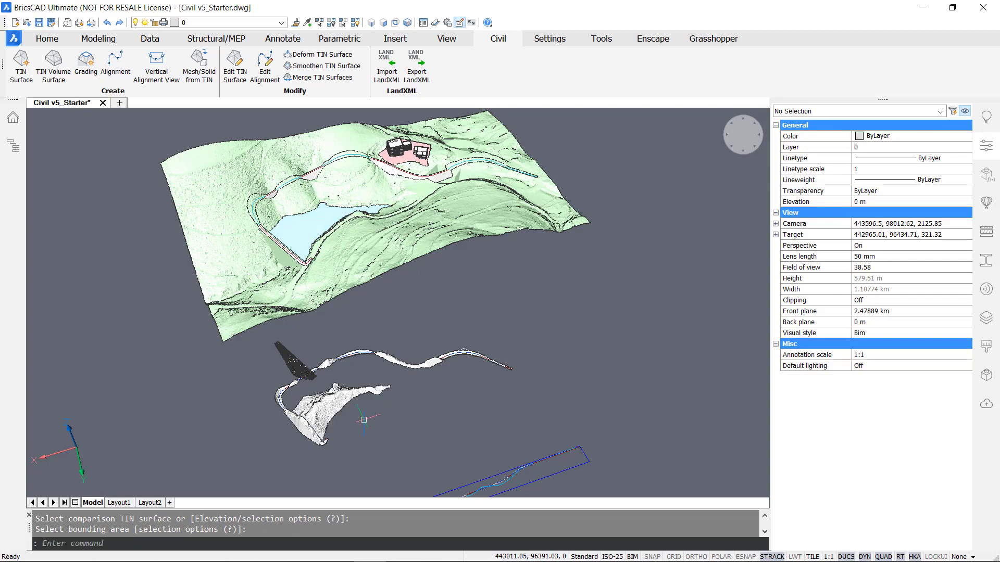
click(364, 419)
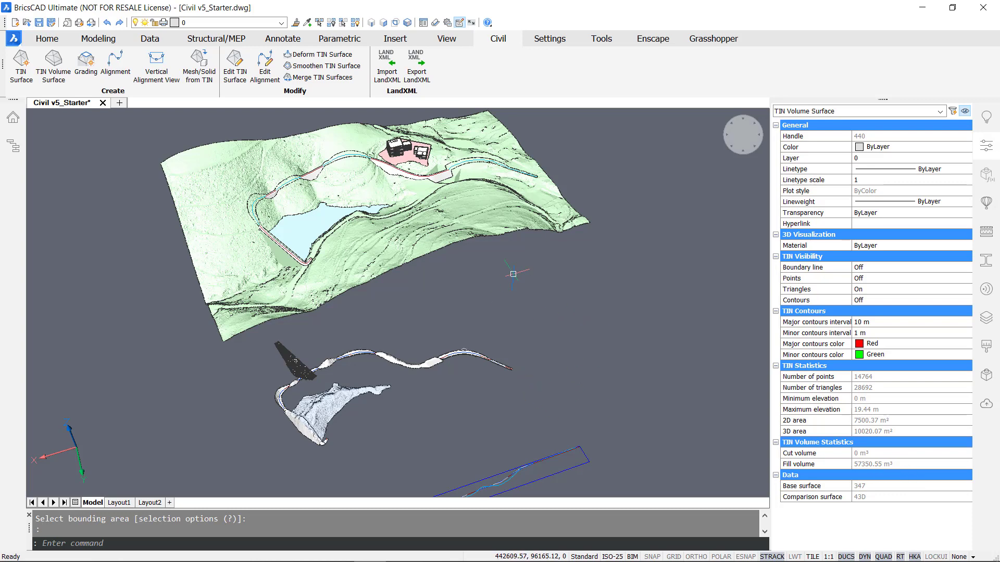
key(Escape)
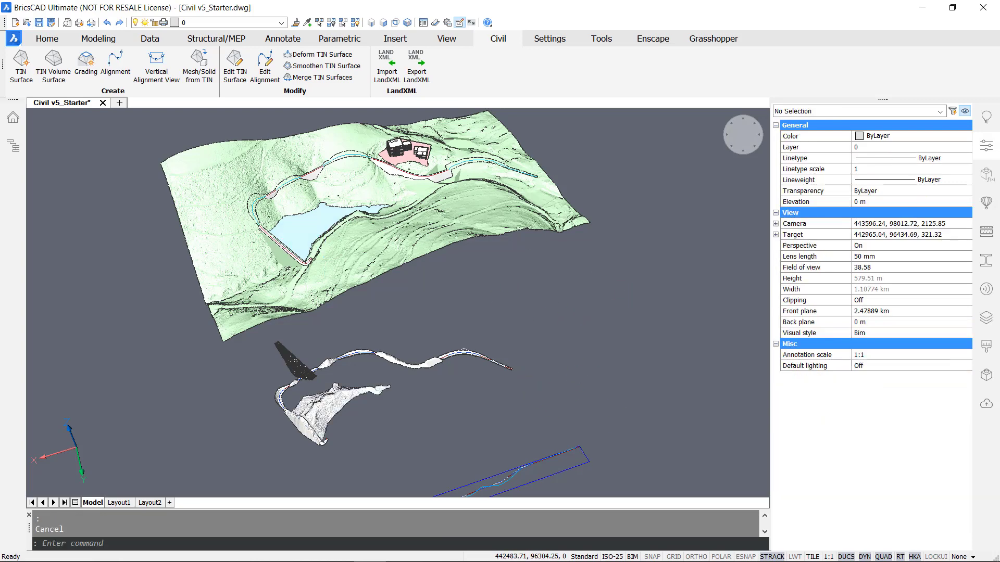
Examine up close where the terrain covers the road between the lake and the buildings
shift+middle_drag(543, 296, 514, 337)
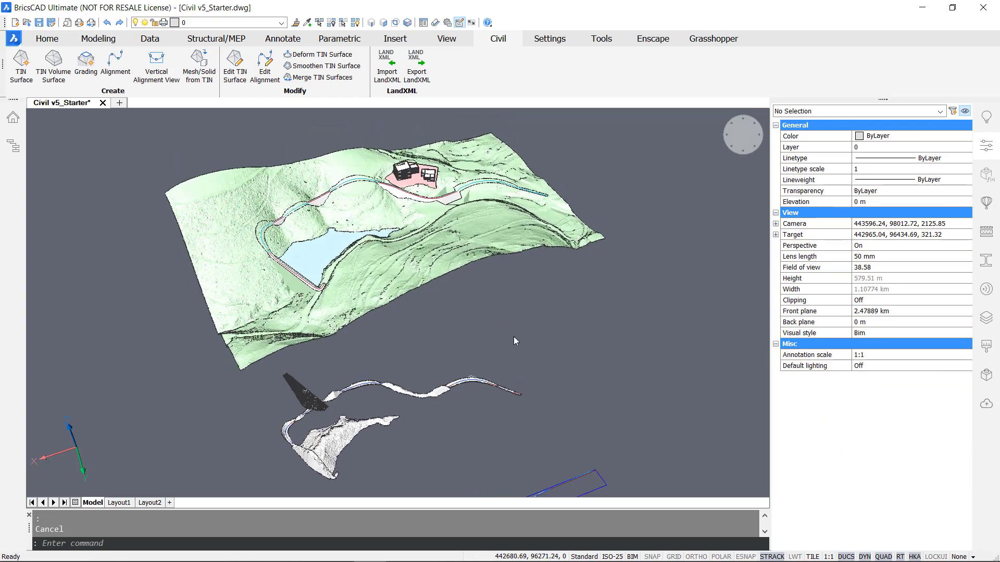
scroll(383, 262, up, 2)
scroll(383, 266, up, 6)
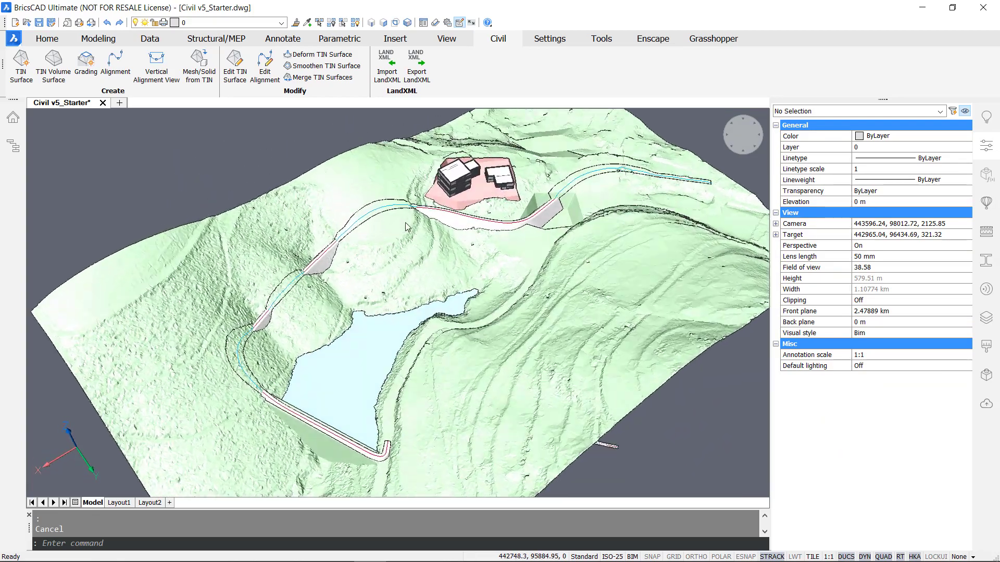
shift+middle_drag(379, 211, 381, 203)
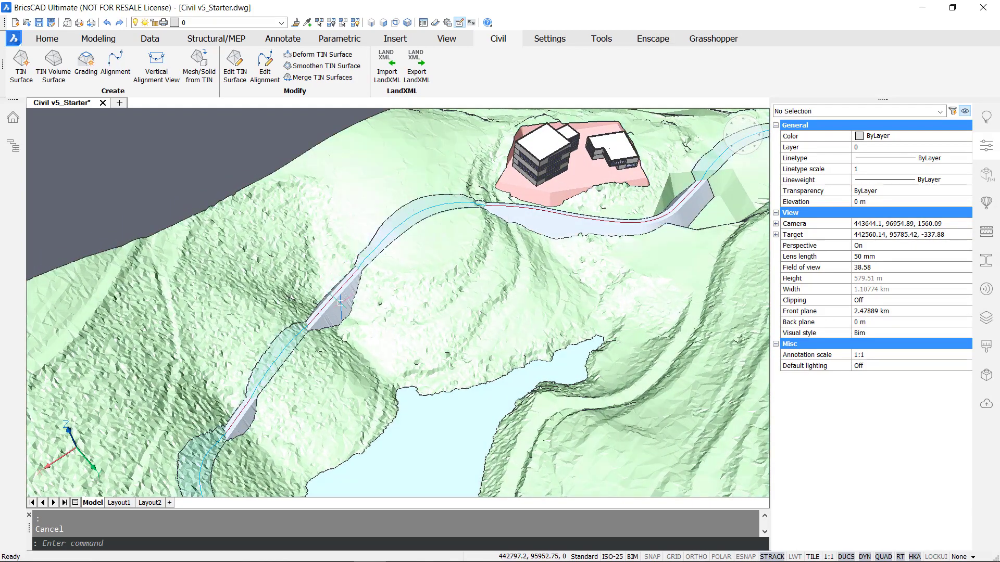
mouse_move(339, 300)
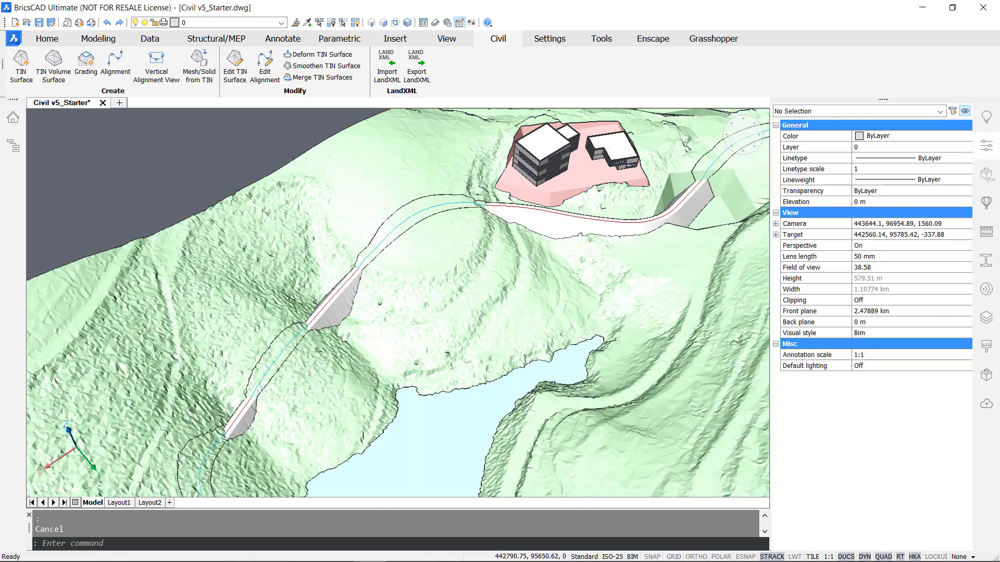
shift+middle_drag(380, 260, 346, 258)
scroll(360, 219, up, 3)
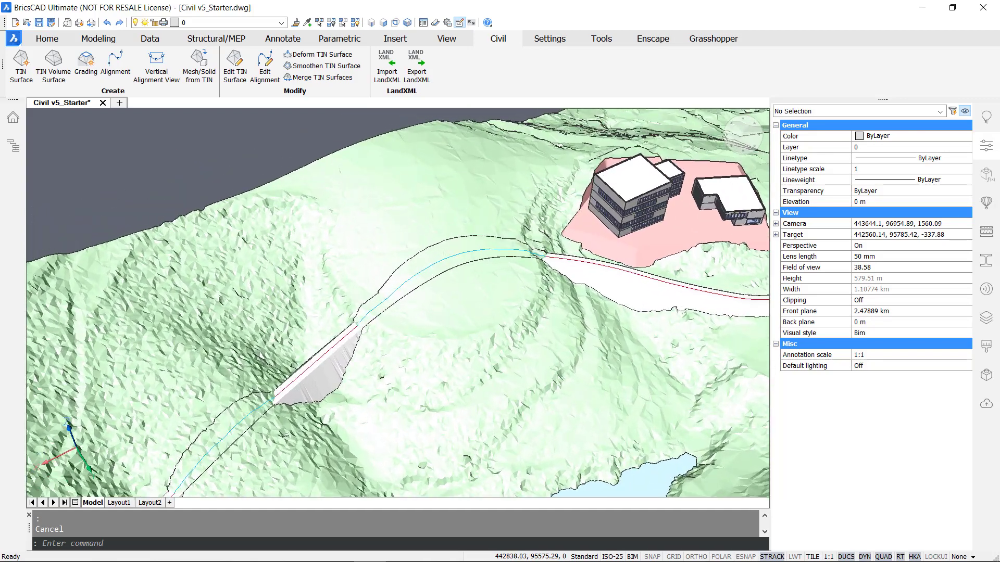
shift+middle_drag(182, 200, 185, 225)
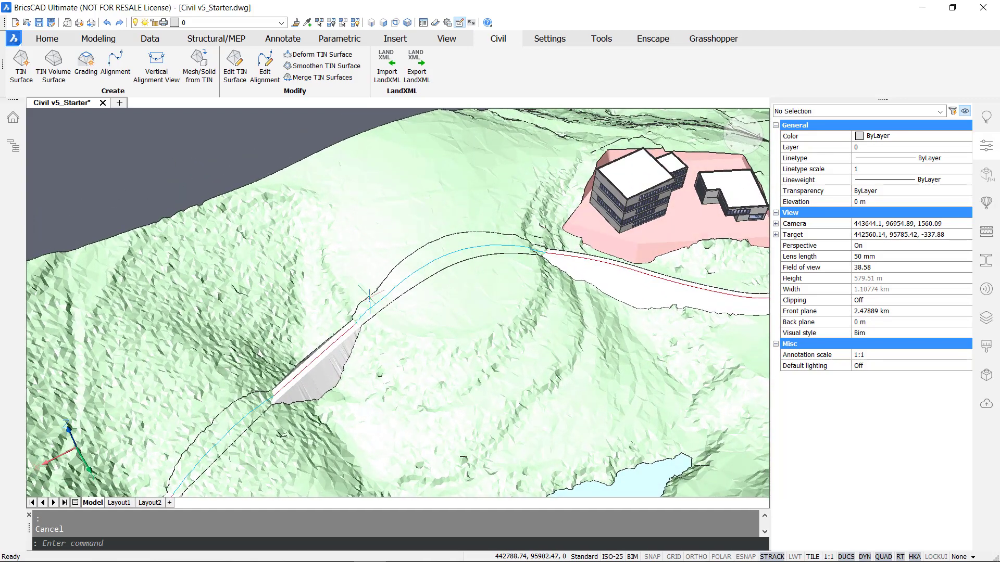
shift+drag(361, 297, 360, 302)
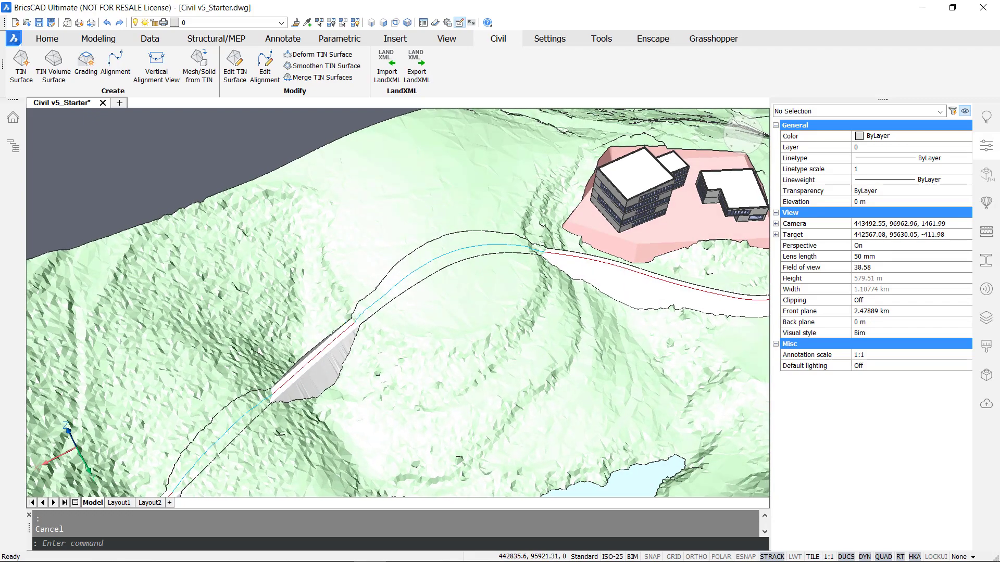
Edit the terrain TIN surface by adding the merged road surface as a Hide boundary
scroll(220, 454, down, 1)
middle_drag(220, 455, 286, 310)
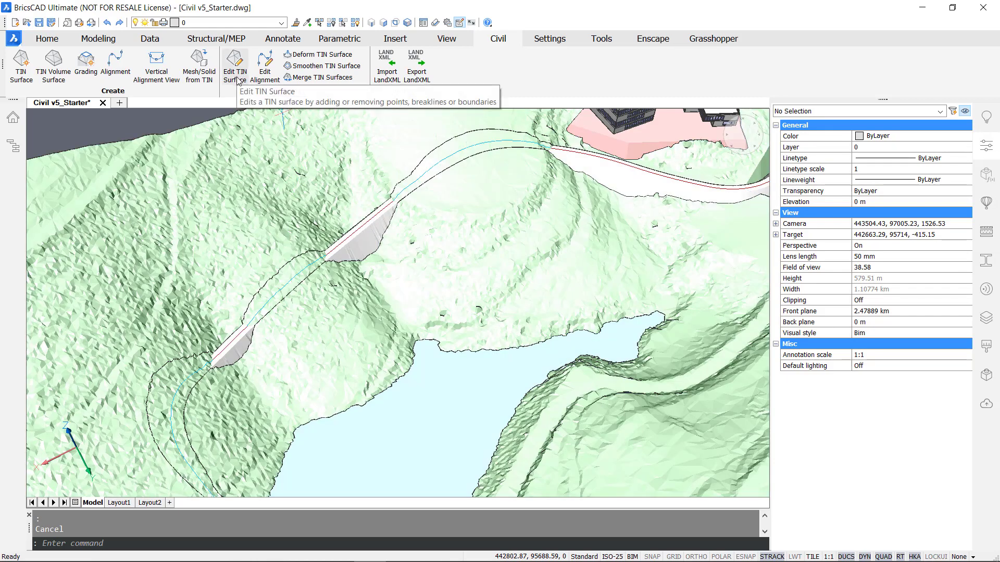
click(237, 81)
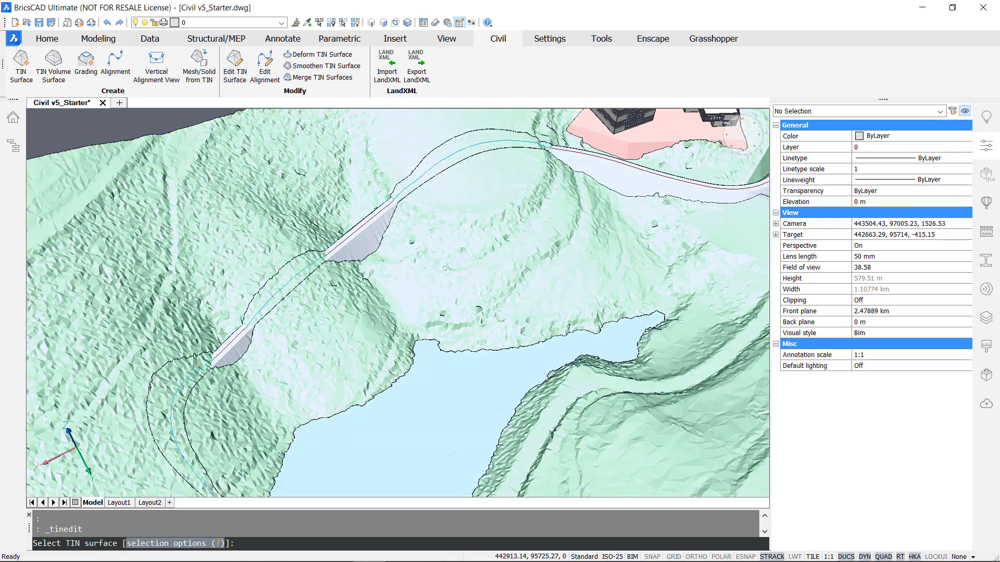
click(191, 348)
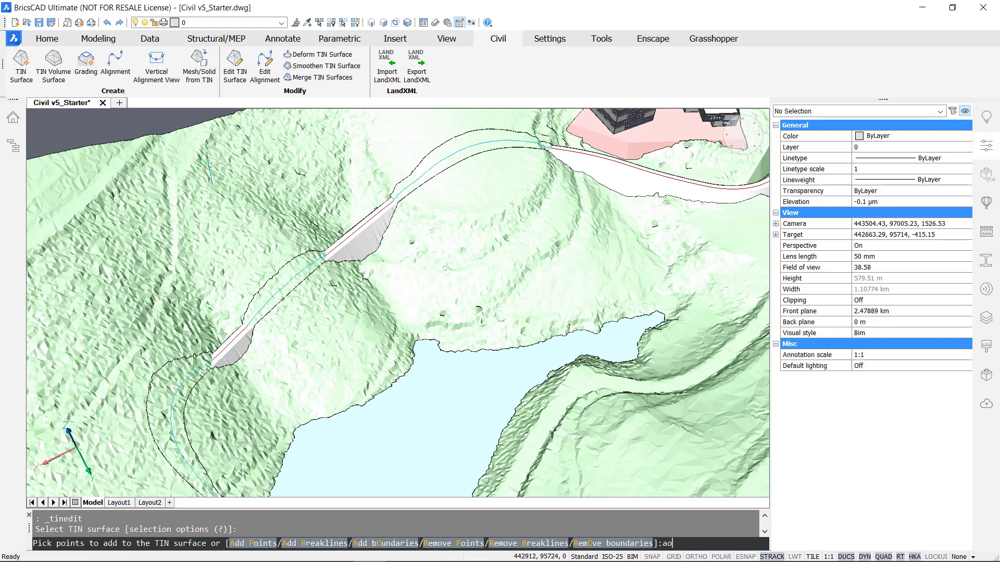
key(Return)
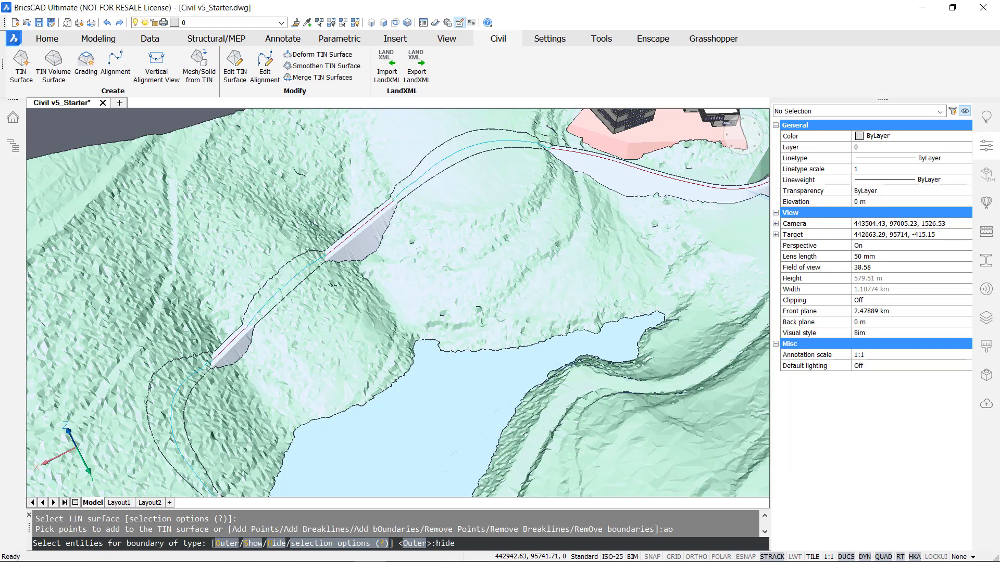
key(Return)
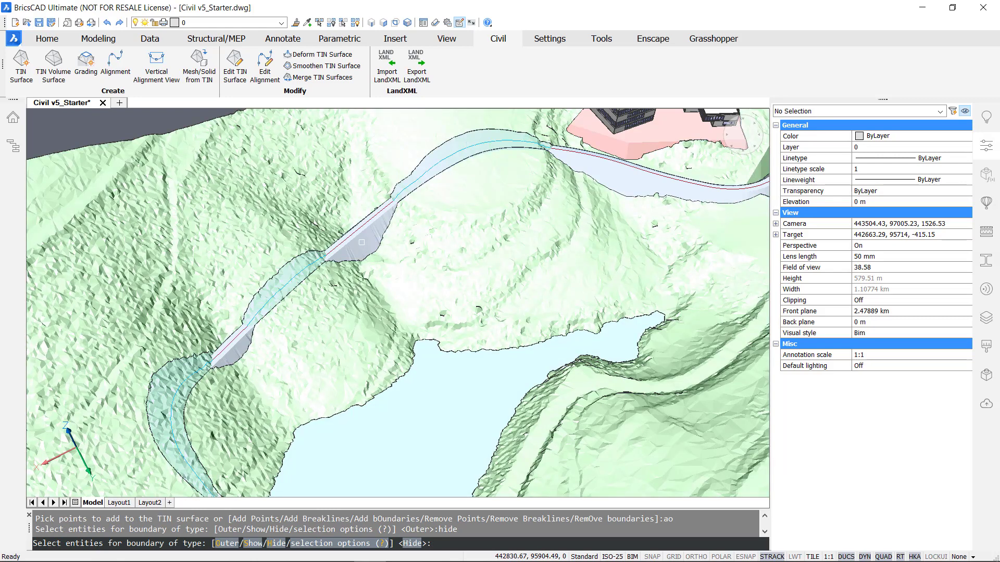
click(361, 242)
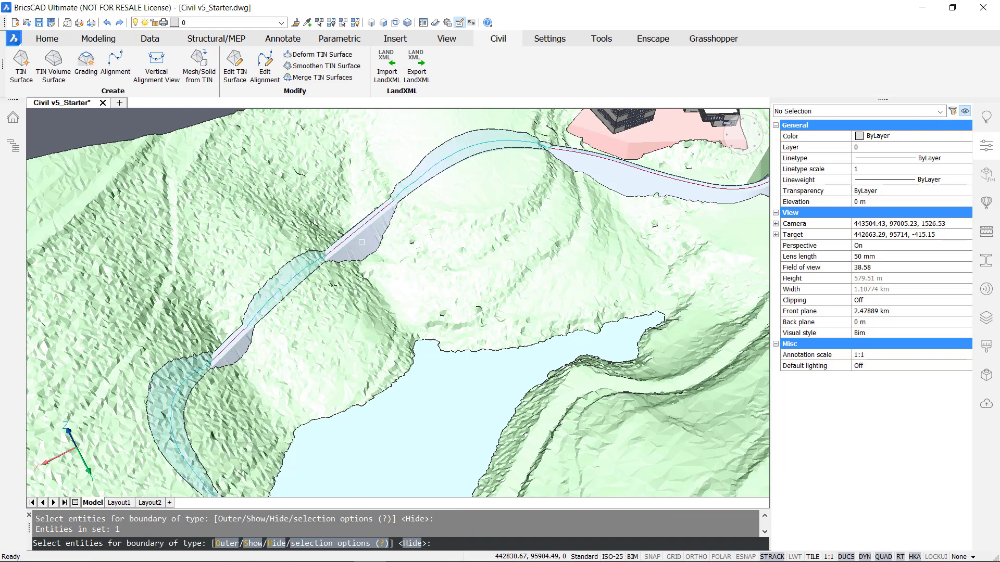
key(Return)
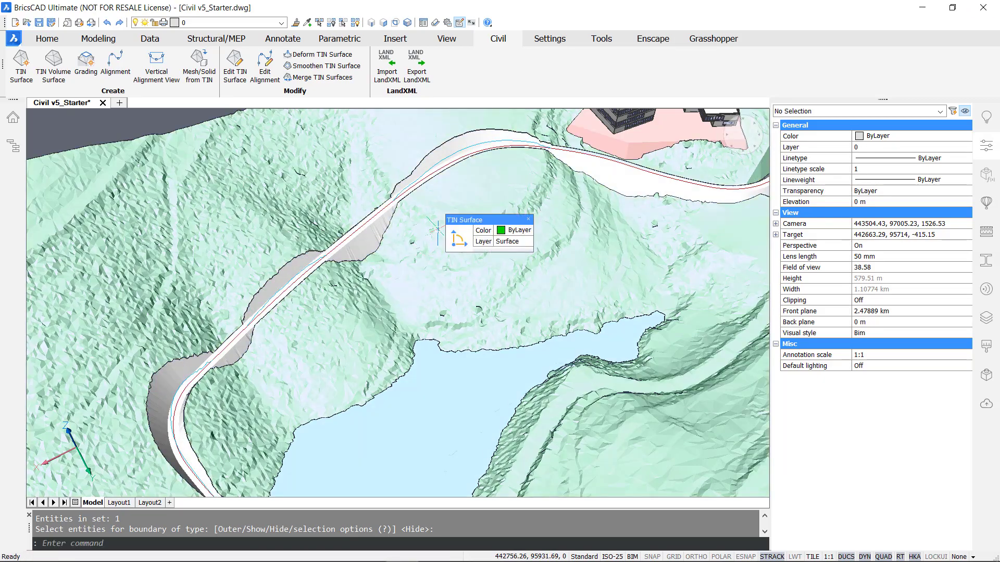
Hide the blue and the red 3D alignments running along the road
middle_drag(425, 206, 301, 302)
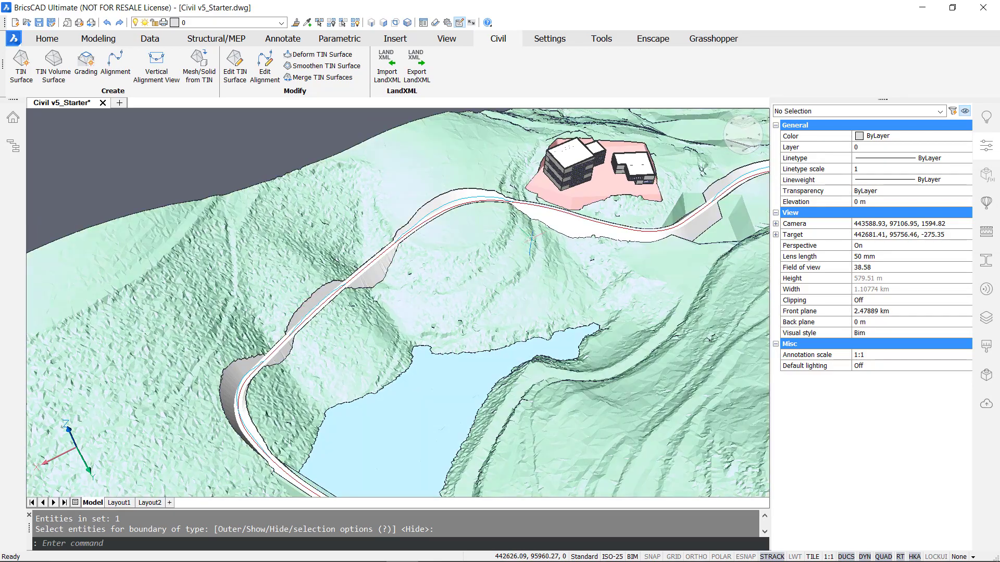
middle_drag(610, 233, 364, 282)
middle_drag(505, 249, 472, 162)
scroll(473, 163, up, 4)
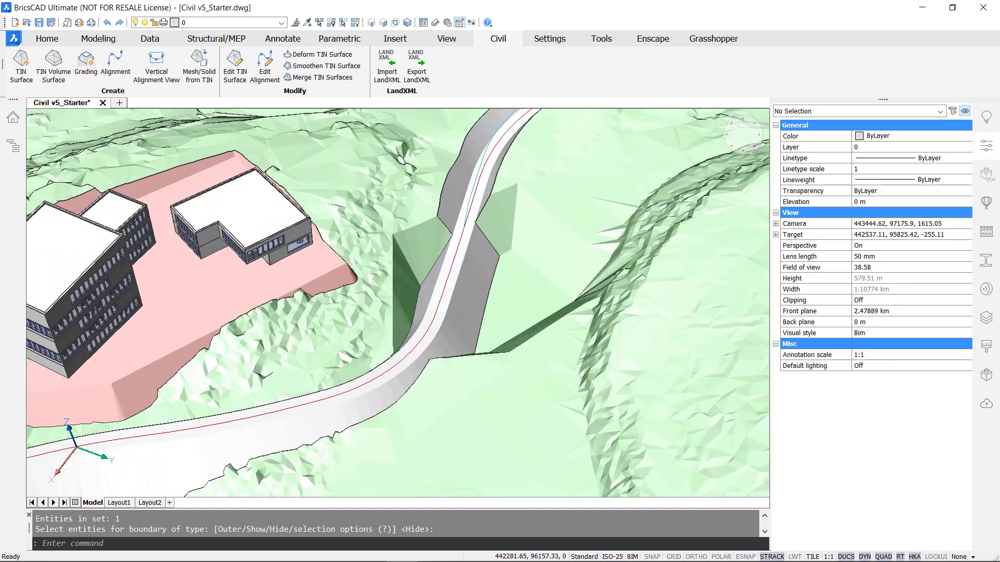
shift+middle_drag(471, 260, 531, 318)
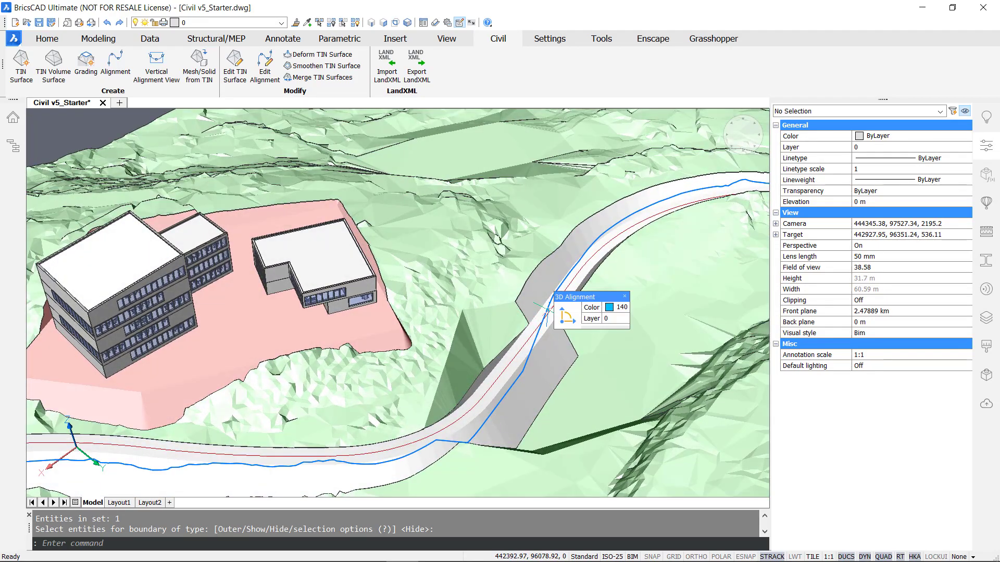
click(532, 316)
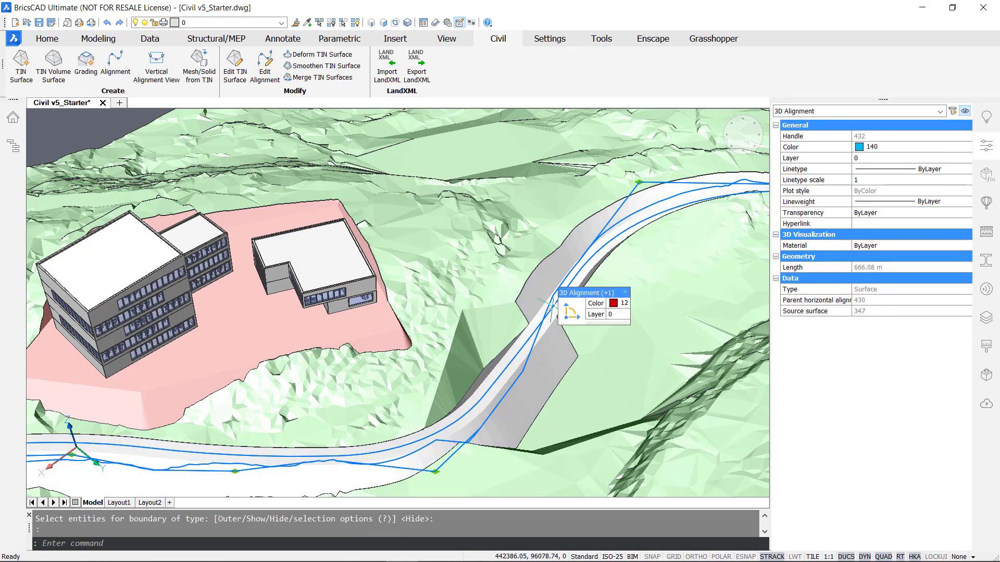
click(551, 307)
click(331, 23)
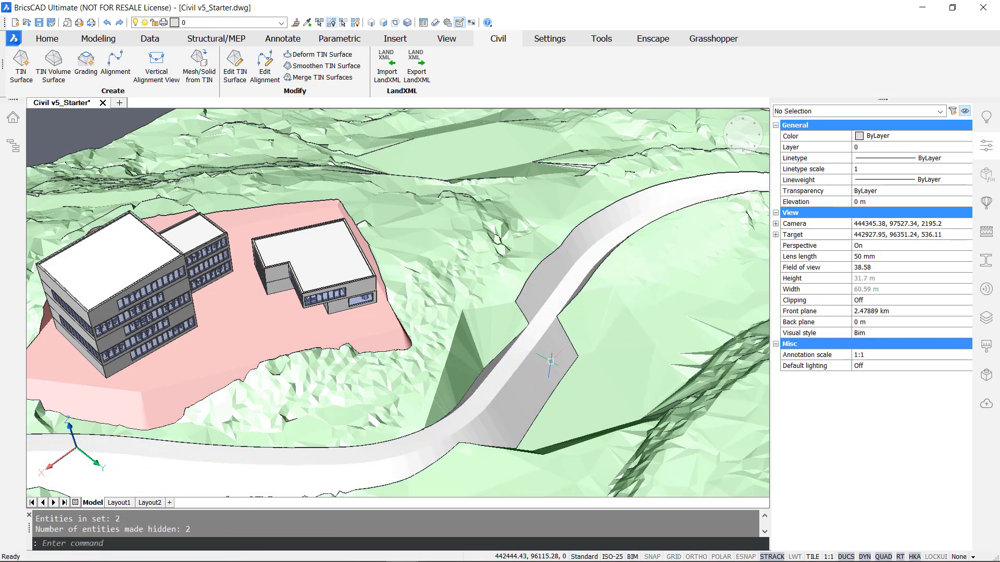
scroll(396, 302, down, 5)
shift+middle_drag(472, 313, 457, 368)
scroll(238, 341, down, 4)
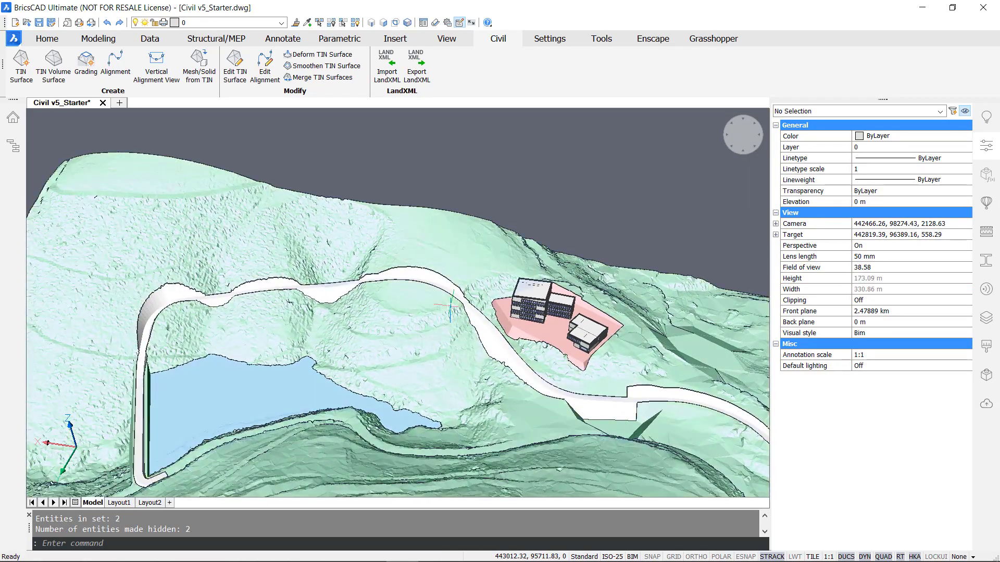
middle_drag(431, 327, 562, 264)
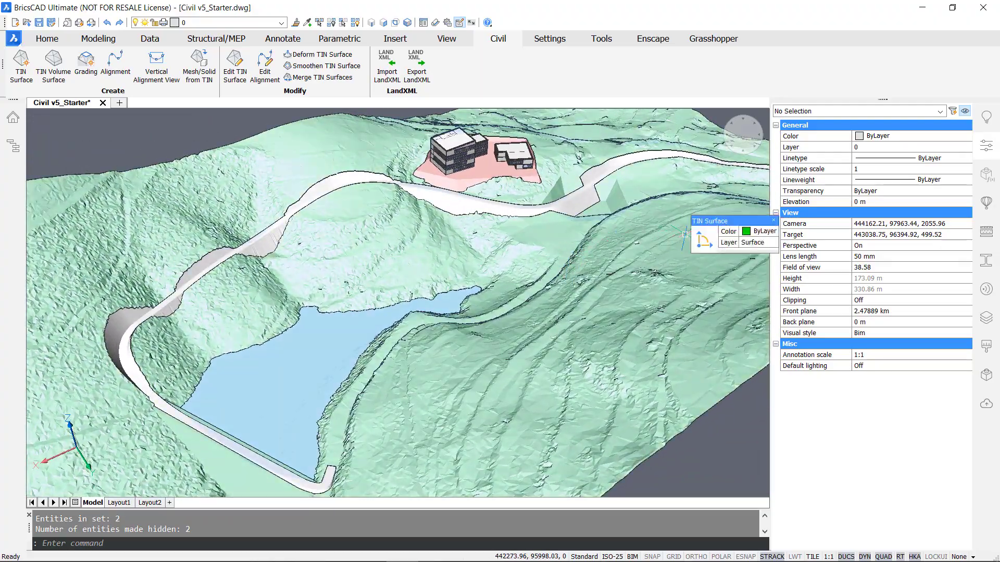